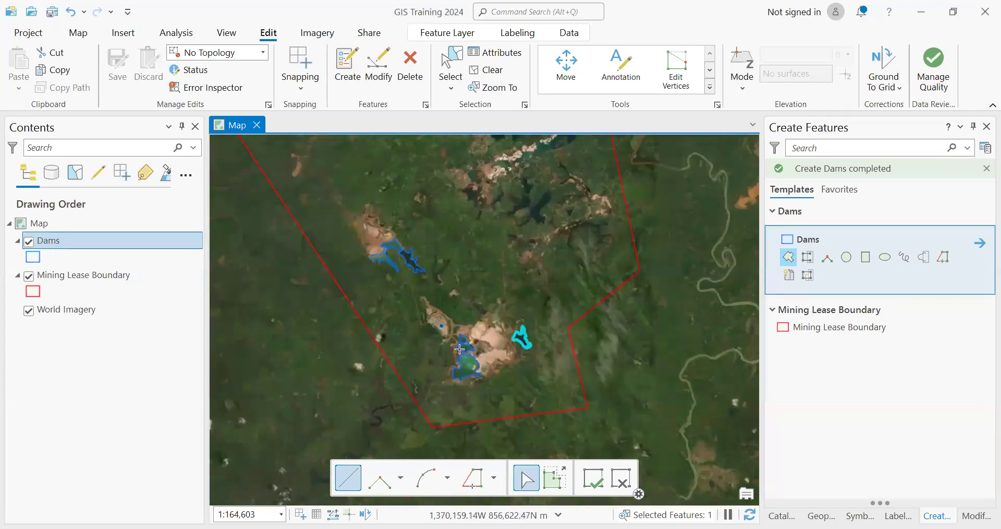
Examine the digitized dams around the southern mine site, including the small square dam northwest of the larger ponds.
{"action": "scroll", "coordinate": [460, 350], "scroll_direction": "up", "scroll_amount": 3}
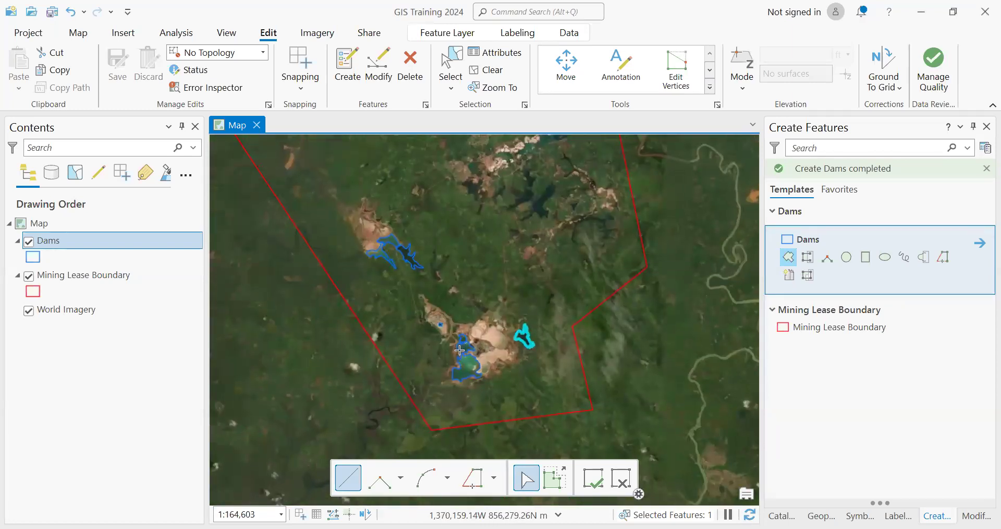
{"action": "scroll", "coordinate": [463, 349], "scroll_direction": "up", "scroll_amount": 2}
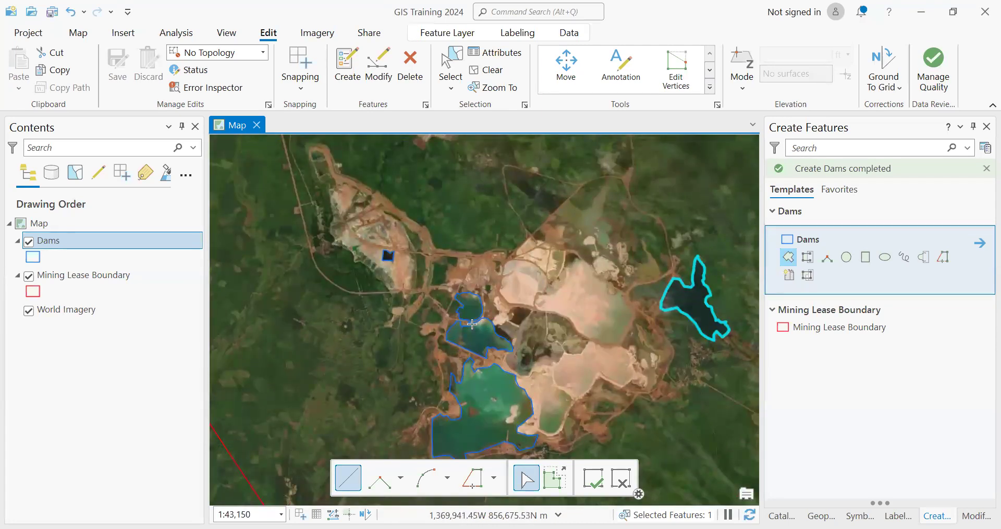
{"action": "left_click_drag", "start_coordinate": [537, 285], "coordinate": [509, 257]}
{"action": "left_click_drag", "start_coordinate": [613, 291], "coordinate": [542, 288]}
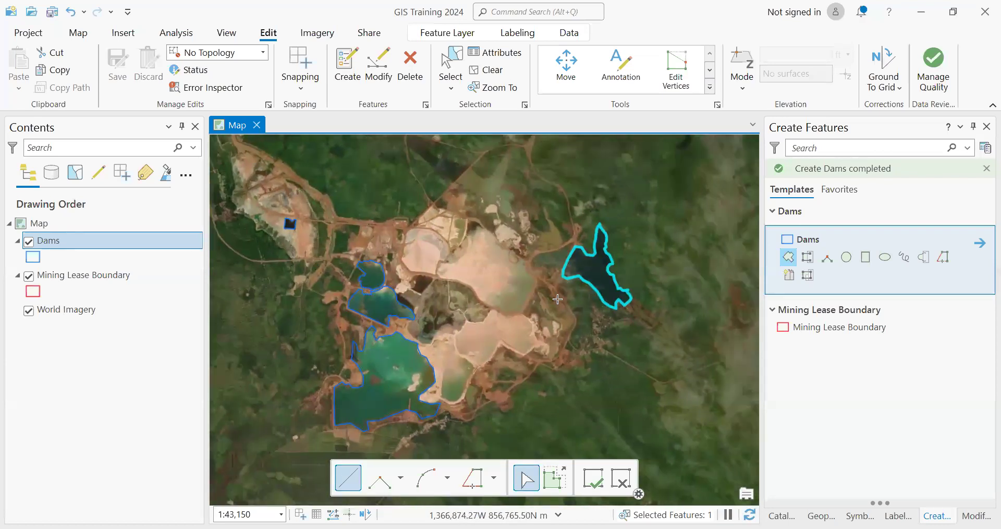
{"action": "scroll", "coordinate": [361, 277], "scroll_direction": "up", "scroll_amount": 2}
{"action": "scroll", "coordinate": [334, 263], "scroll_direction": "up", "scroll_amount": 2}
{"action": "left_click_drag", "start_coordinate": [341, 266], "coordinate": [537, 358]}
{"action": "left_click_drag", "start_coordinate": [391, 253], "coordinate": [415, 263]}
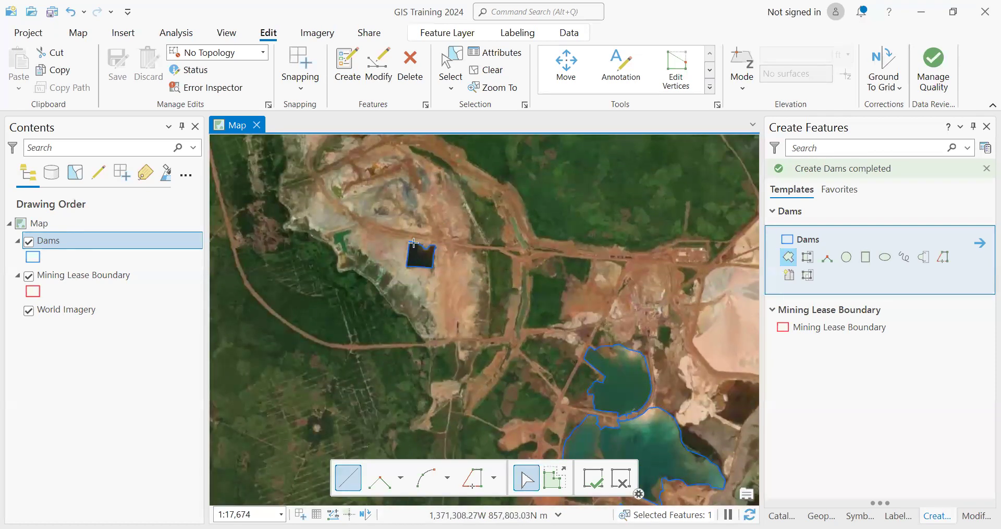
{"action": "scroll", "coordinate": [413, 243], "scroll_direction": "up", "scroll_amount": 6}
{"action": "scroll", "coordinate": [452, 308], "scroll_direction": "down", "scroll_amount": 2}
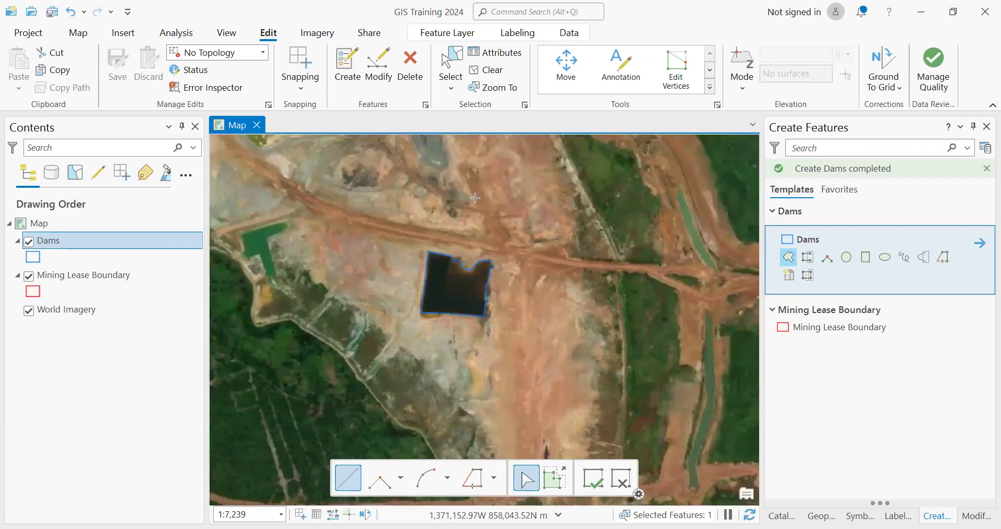
Try to delete the small square dam beside the haul road from the Dams layer.
{"action": "left_click", "coordinate": [451, 60]}
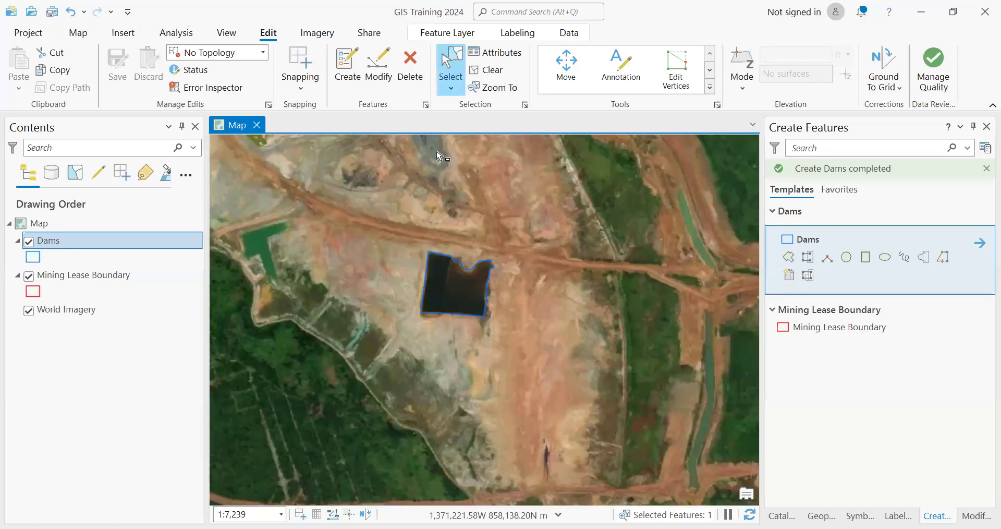
{"action": "left_click", "coordinate": [427, 306]}
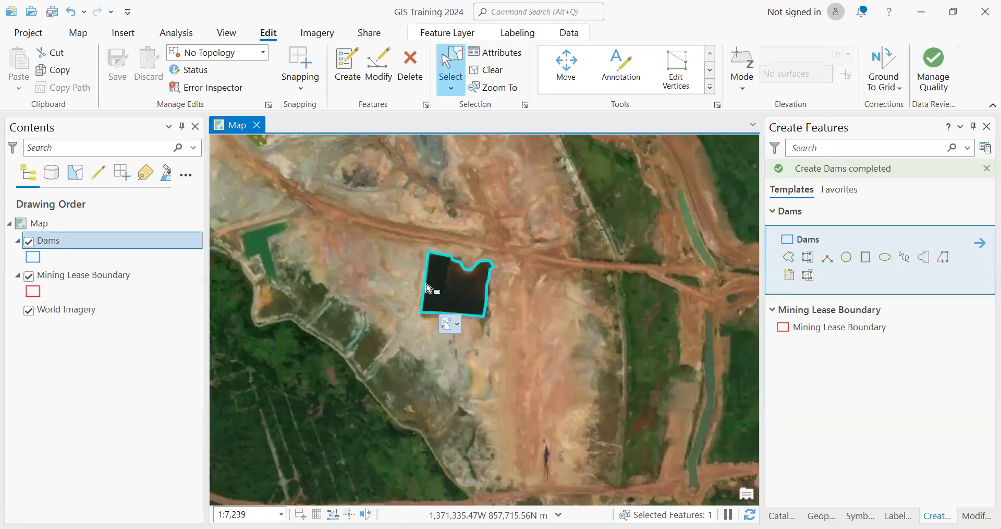
{"action": "left_click", "coordinate": [415, 63]}
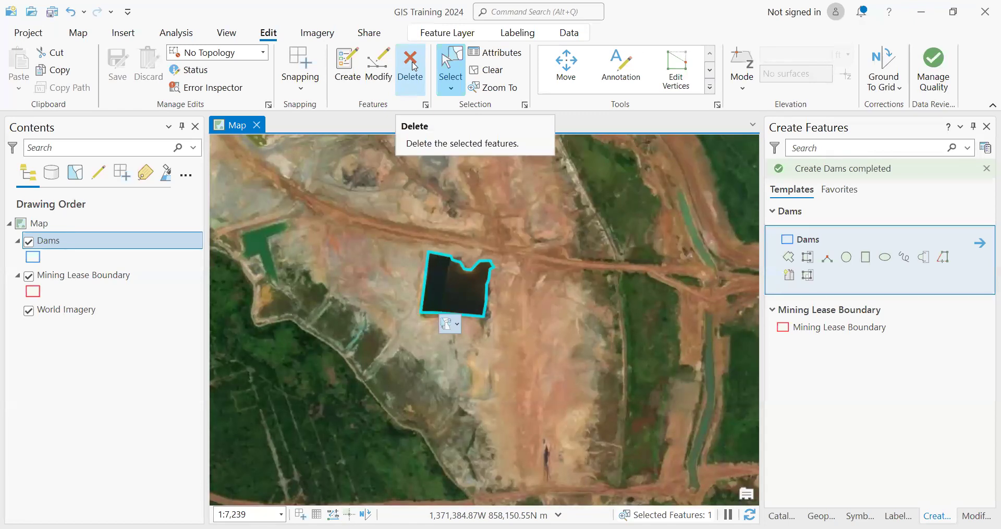
{"action": "left_click", "coordinate": [415, 66]}
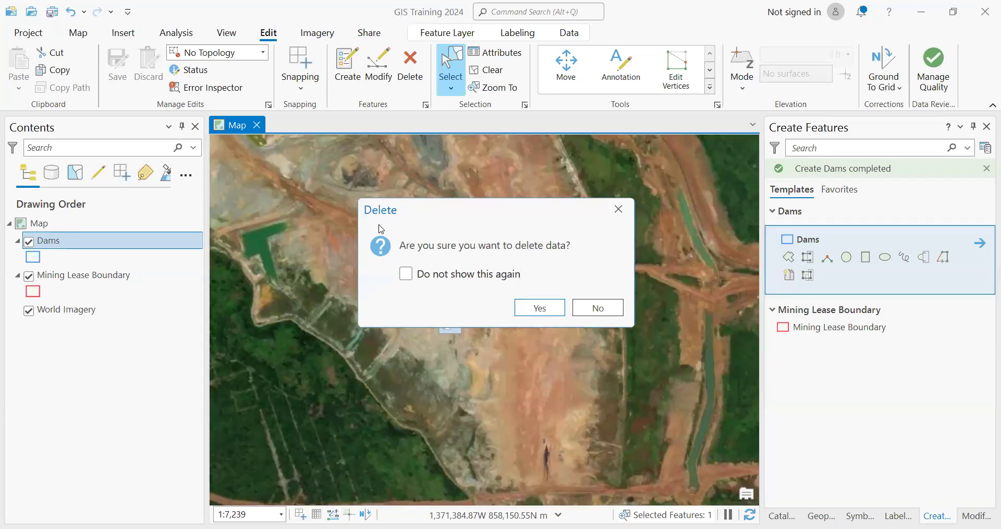
{"action": "left_click", "coordinate": [540, 309]}
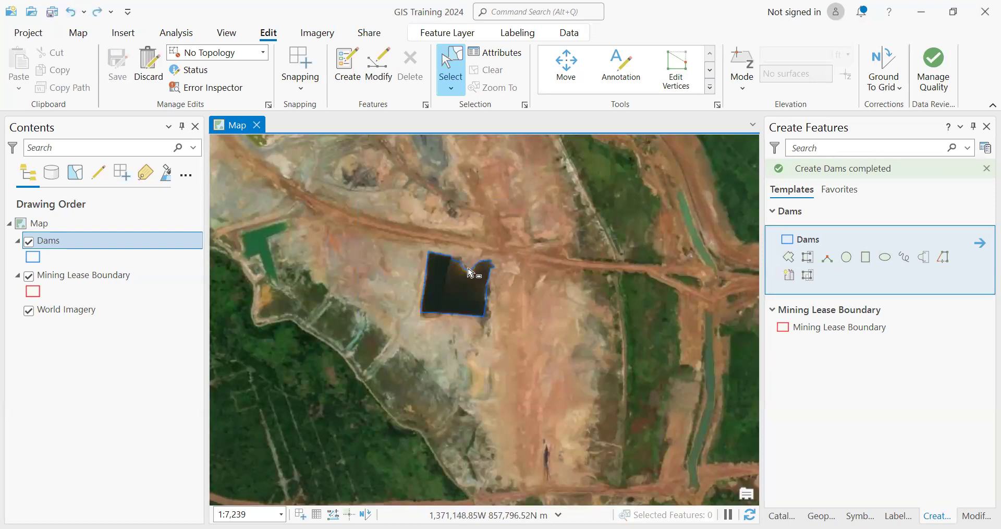
Inspect the small square dam's outline against the imagery and select the dam.
{"action": "scroll", "coordinate": [512, 236], "scroll_direction": "down", "scroll_amount": 2}
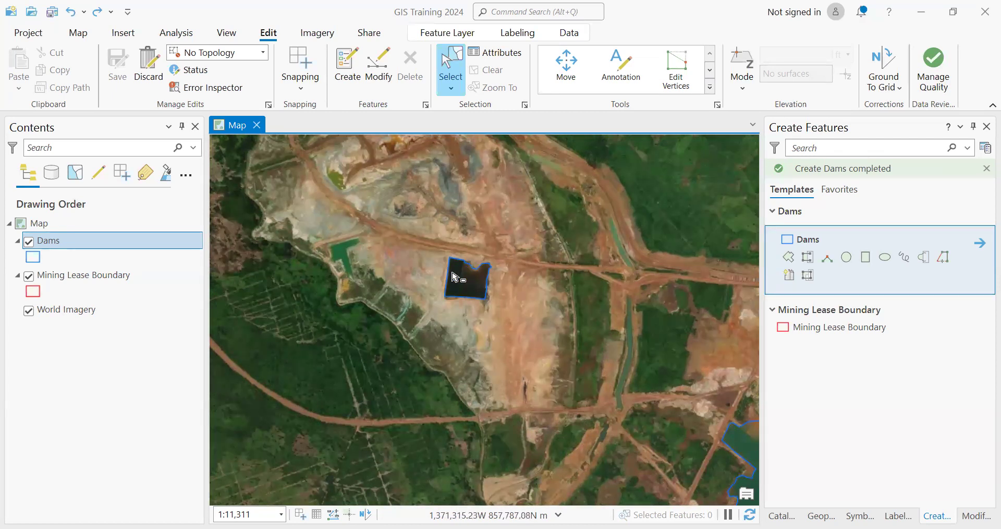
{"action": "scroll", "coordinate": [452, 276], "scroll_direction": "up", "scroll_amount": 2}
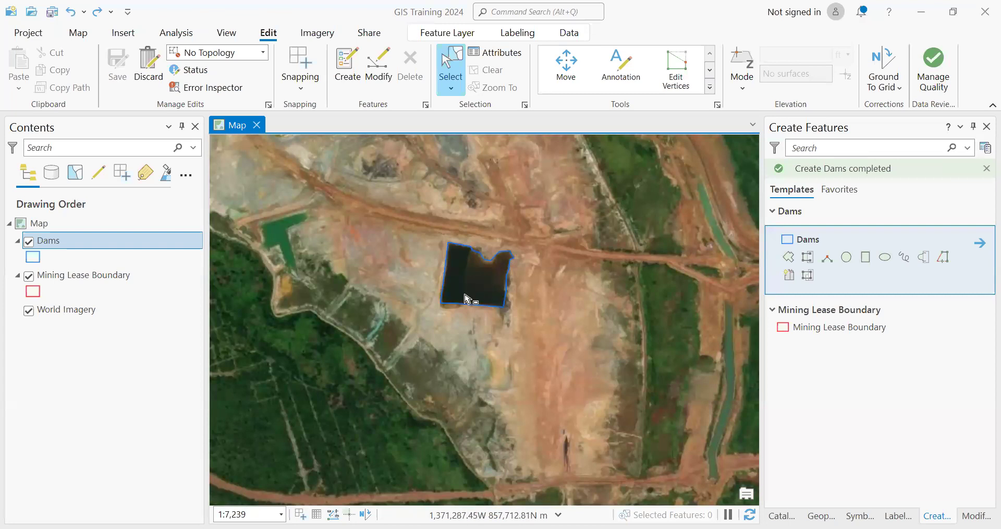
{"action": "scroll", "coordinate": [433, 264], "scroll_direction": "down", "scroll_amount": 1}
{"action": "scroll", "coordinate": [434, 266], "scroll_direction": "down", "scroll_amount": 3}
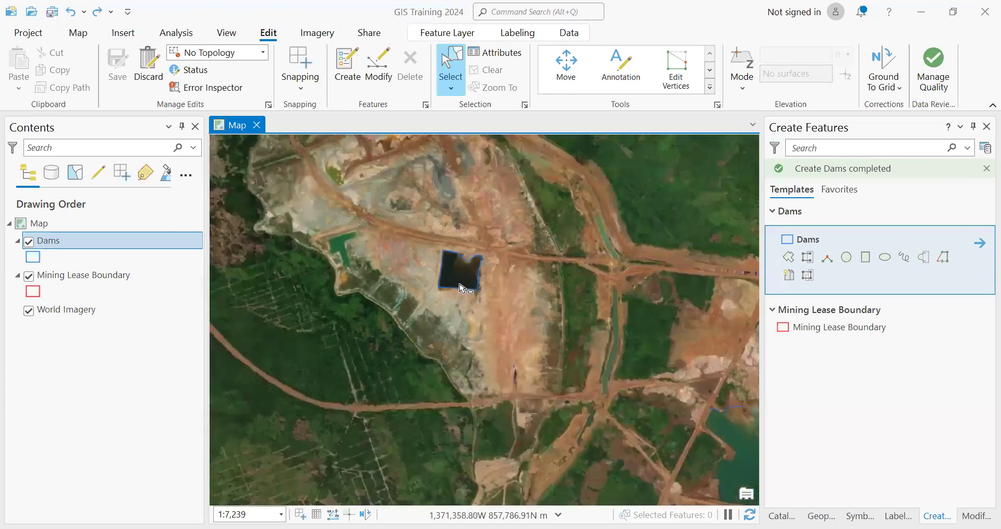
{"action": "scroll", "coordinate": [440, 276], "scroll_direction": "up", "scroll_amount": 8}
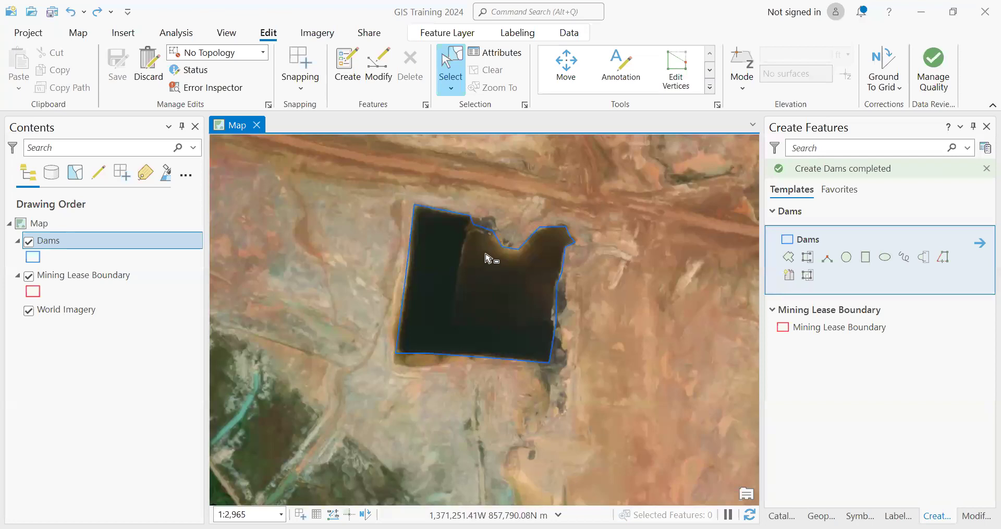
{"action": "scroll", "coordinate": [495, 298], "scroll_direction": "down", "scroll_amount": 4}
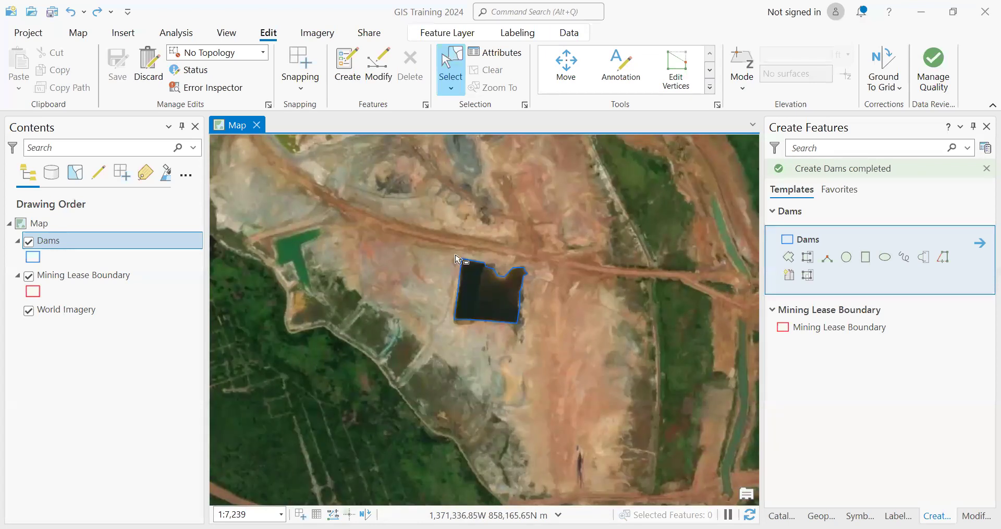
{"action": "left_click", "coordinate": [478, 298]}
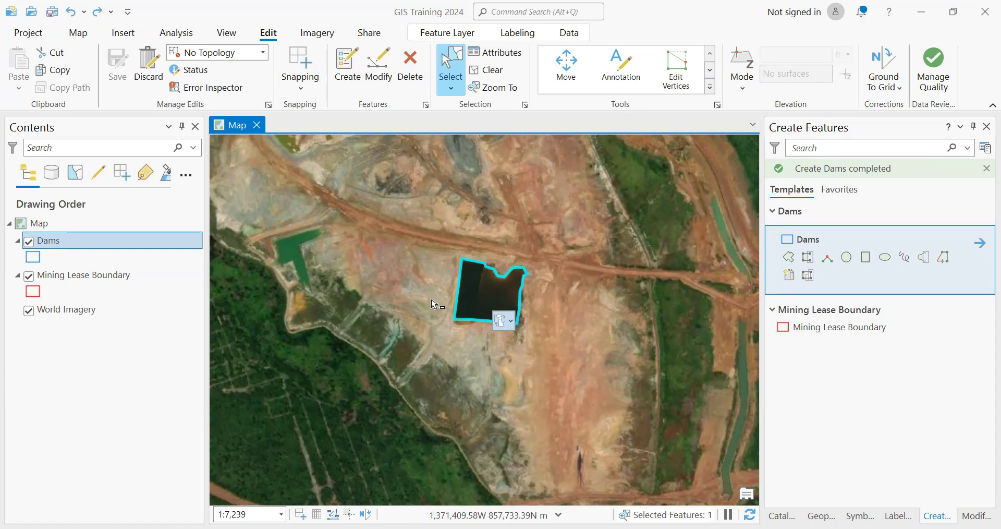
{"action": "left_click_drag", "start_coordinate": [456, 287], "coordinate": [403, 279]}
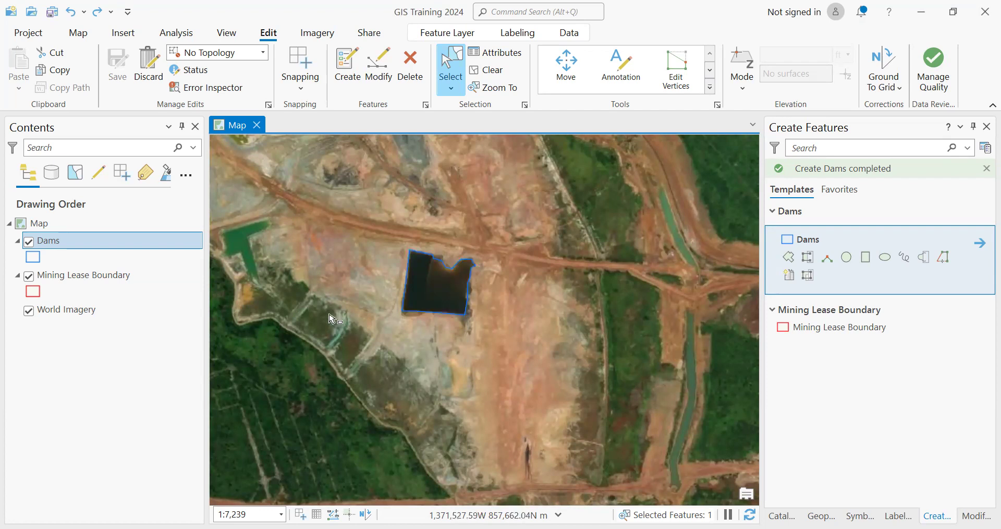
Look over the southern dams and the group of digitized dams in the northwest of the lease area.
{"action": "scroll", "coordinate": [337, 321], "scroll_direction": "down", "scroll_amount": 3}
{"action": "scroll", "coordinate": [409, 363], "scroll_direction": "down", "scroll_amount": 4}
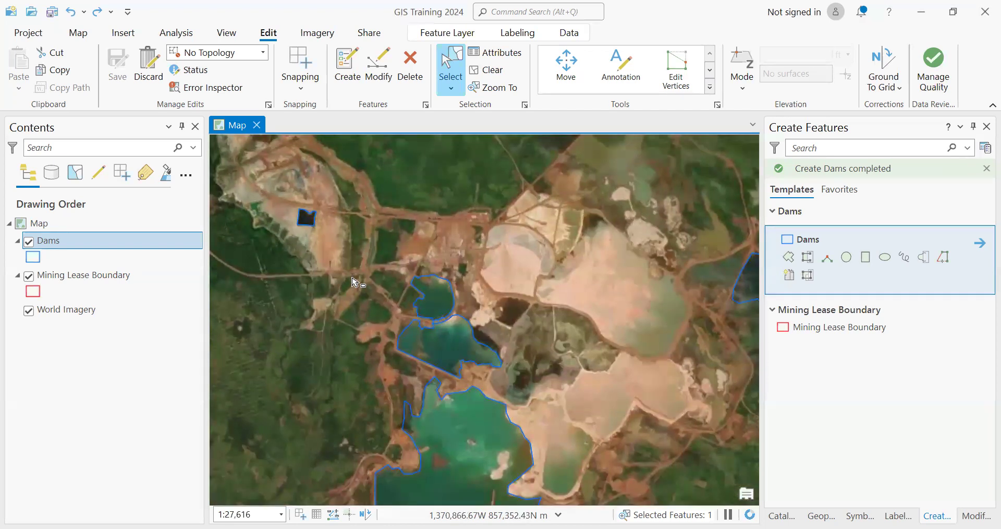
{"action": "scroll", "coordinate": [401, 365], "scroll_direction": "down", "scroll_amount": 2}
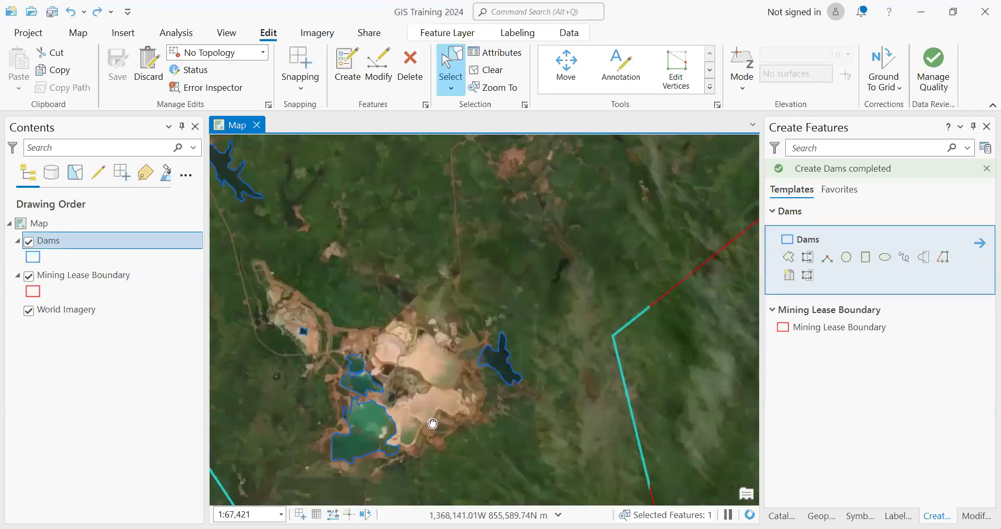
{"action": "left_click_drag", "start_coordinate": [363, 310], "coordinate": [384, 402]}
{"action": "left_click_drag", "start_coordinate": [392, 335], "coordinate": [468, 373]}
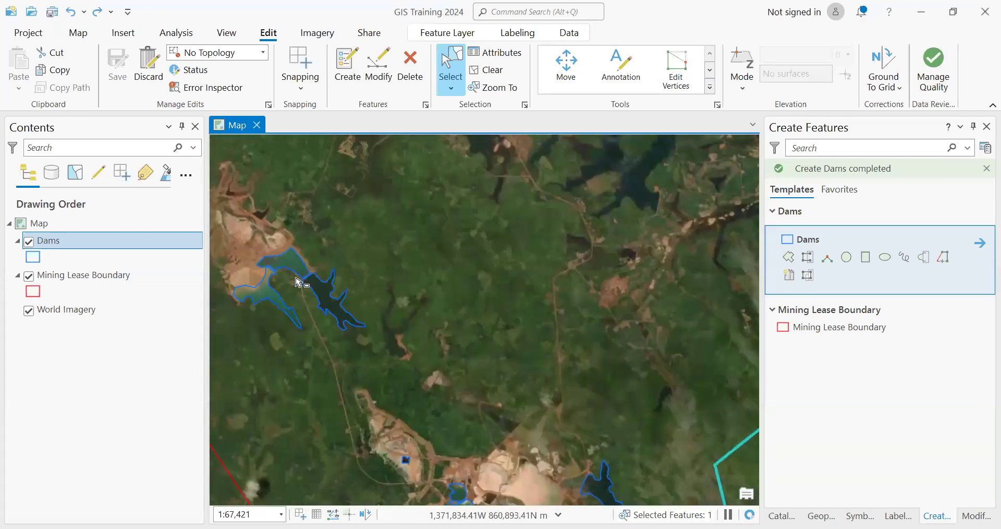
{"action": "scroll", "coordinate": [276, 278], "scroll_direction": "up", "scroll_amount": 2}
{"action": "scroll", "coordinate": [278, 278], "scroll_direction": "up", "scroll_amount": 3}
{"action": "left_click_drag", "start_coordinate": [299, 318], "coordinate": [338, 288]}
{"action": "left_click_drag", "start_coordinate": [344, 391], "coordinate": [394, 315]}
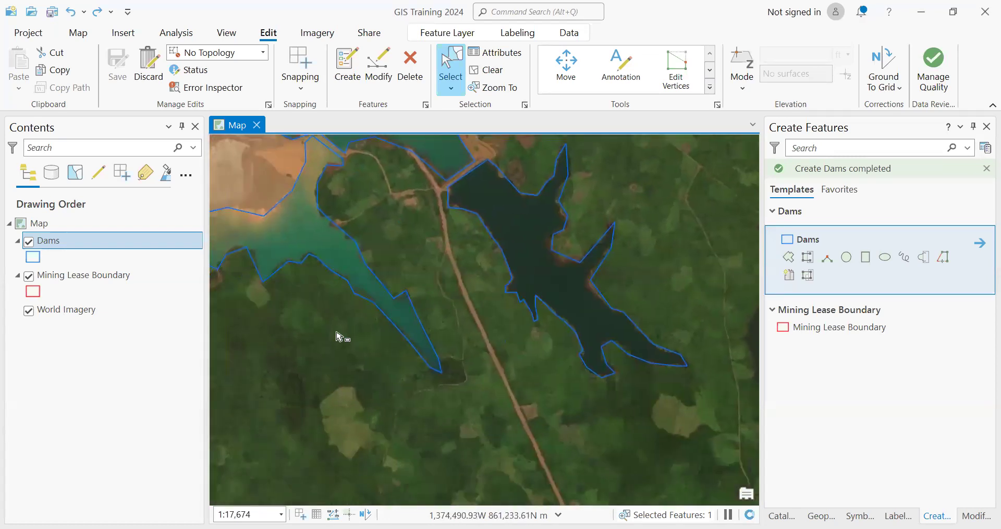
Inspect how closely the outline of the southwestern turquoise dam in the northwest group follows its shoreline.
{"action": "left_click_drag", "start_coordinate": [340, 338], "coordinate": [431, 340]}
{"action": "scroll", "coordinate": [323, 237], "scroll_direction": "up", "scroll_amount": 5}
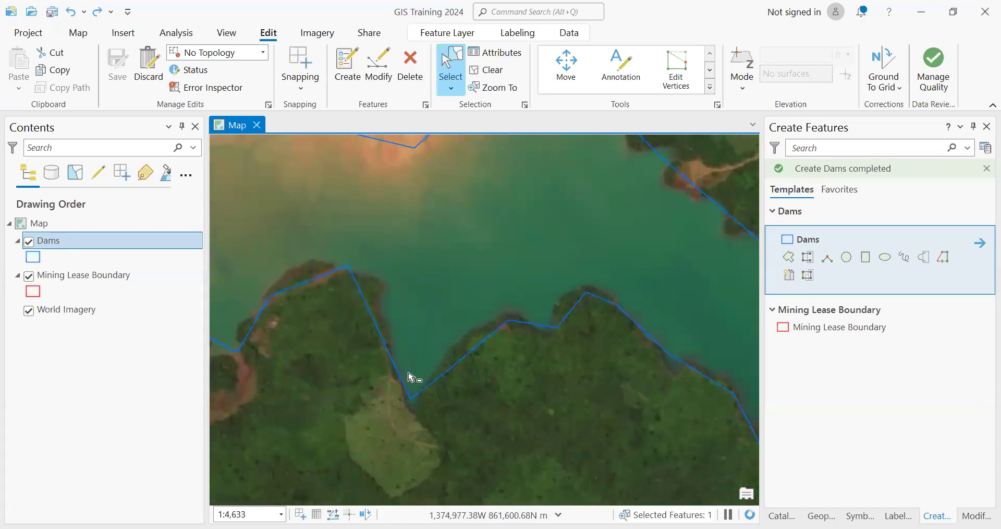
{"action": "scroll", "coordinate": [415, 360], "scroll_direction": "down", "scroll_amount": 2}
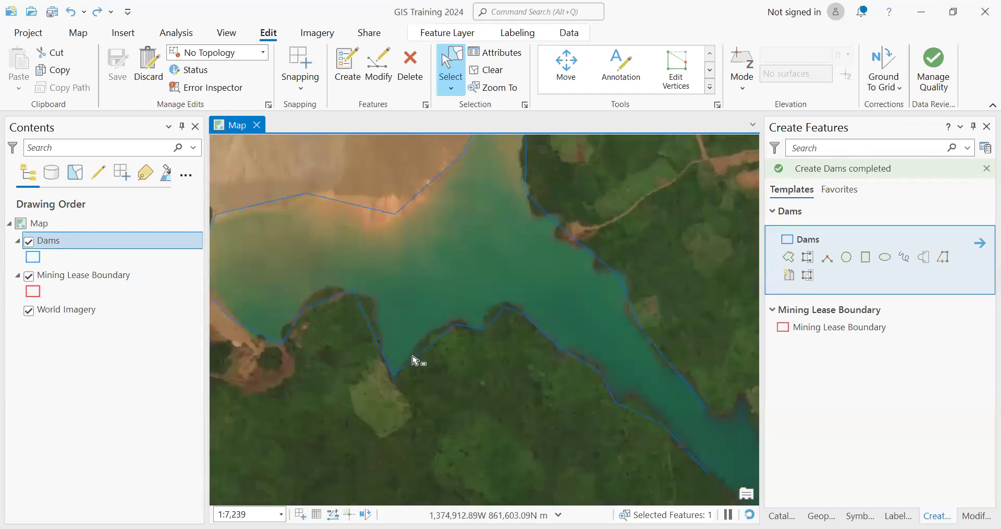
{"action": "left_click_drag", "start_coordinate": [415, 360], "coordinate": [351, 326]}
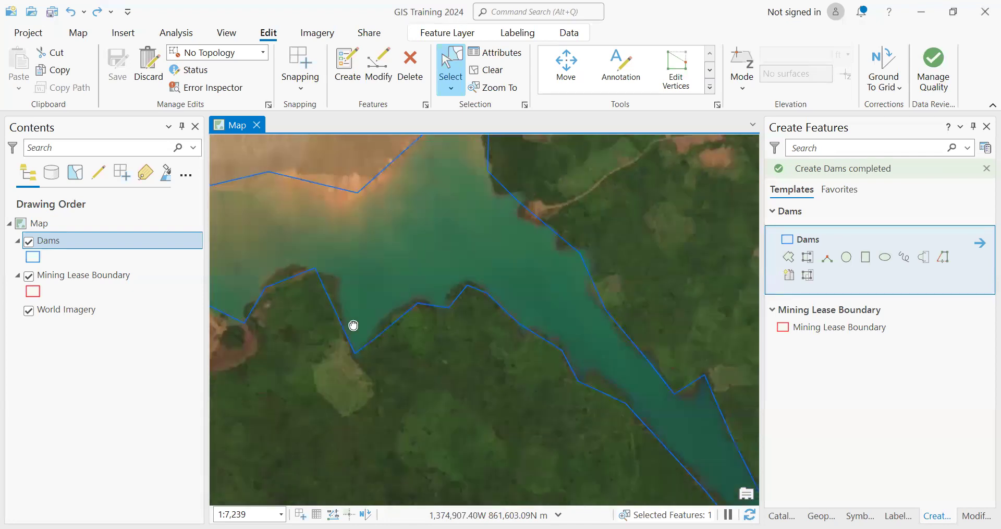
{"action": "scroll", "coordinate": [423, 302], "scroll_direction": "up", "scroll_amount": 4}
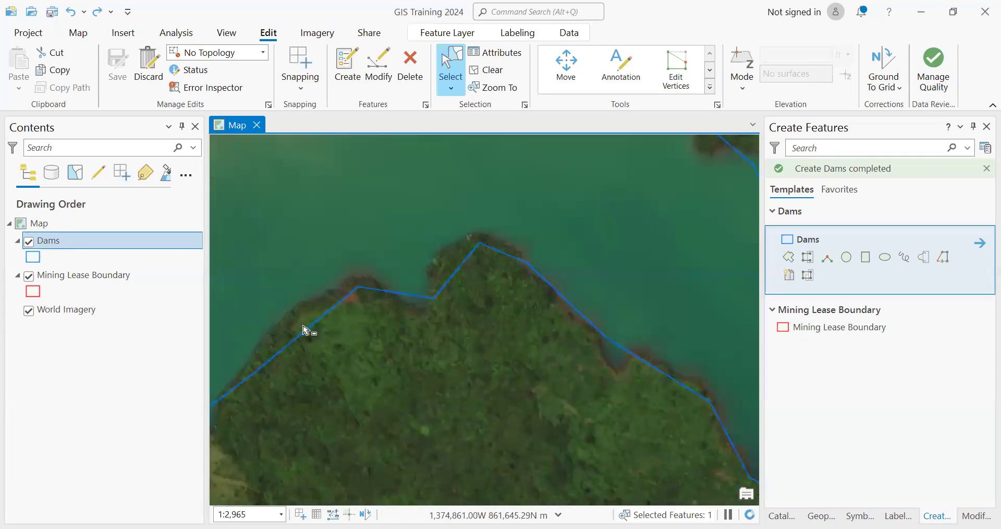
{"action": "scroll", "coordinate": [319, 329], "scroll_direction": "down", "scroll_amount": 4}
{"action": "scroll", "coordinate": [363, 329], "scroll_direction": "down", "scroll_amount": 4}
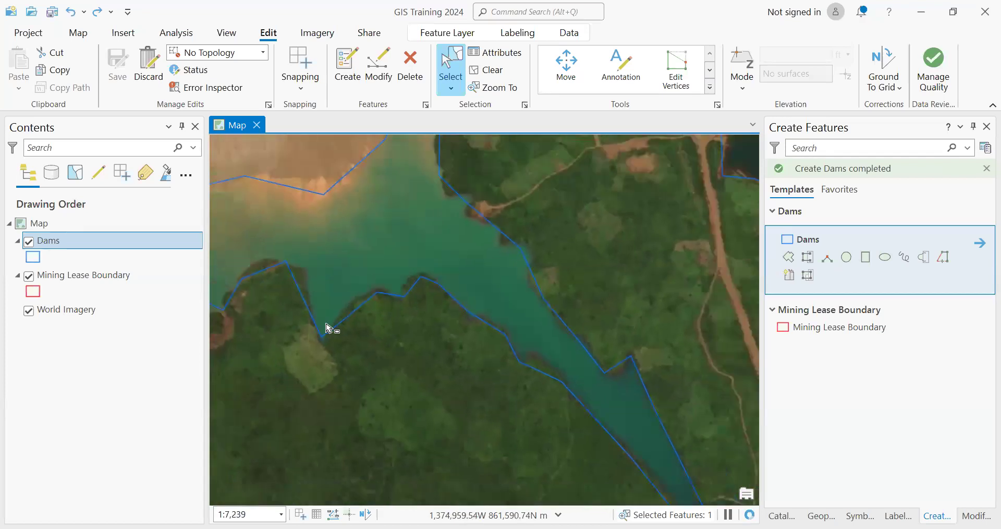
{"action": "scroll", "coordinate": [385, 251], "scroll_direction": "up", "scroll_amount": 6}
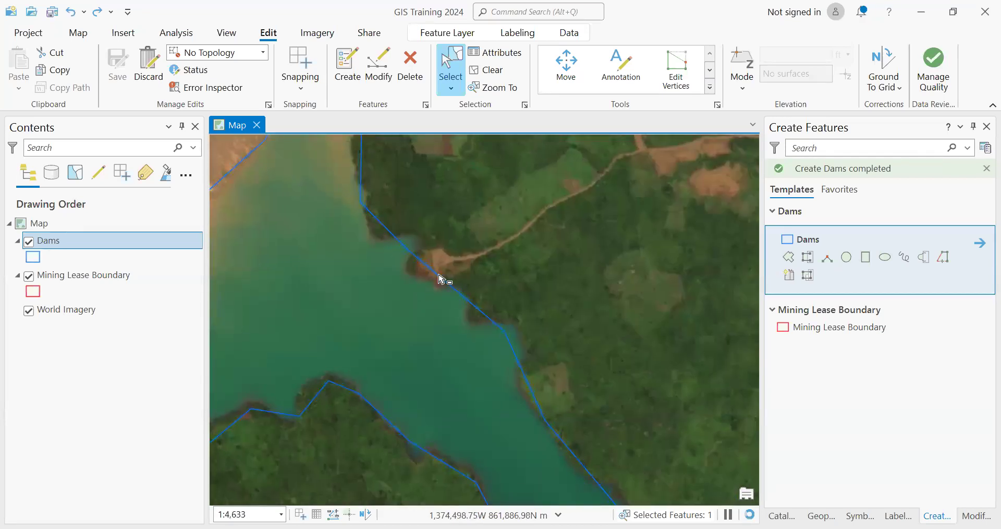
{"action": "left_click_drag", "start_coordinate": [405, 284], "coordinate": [422, 365]}
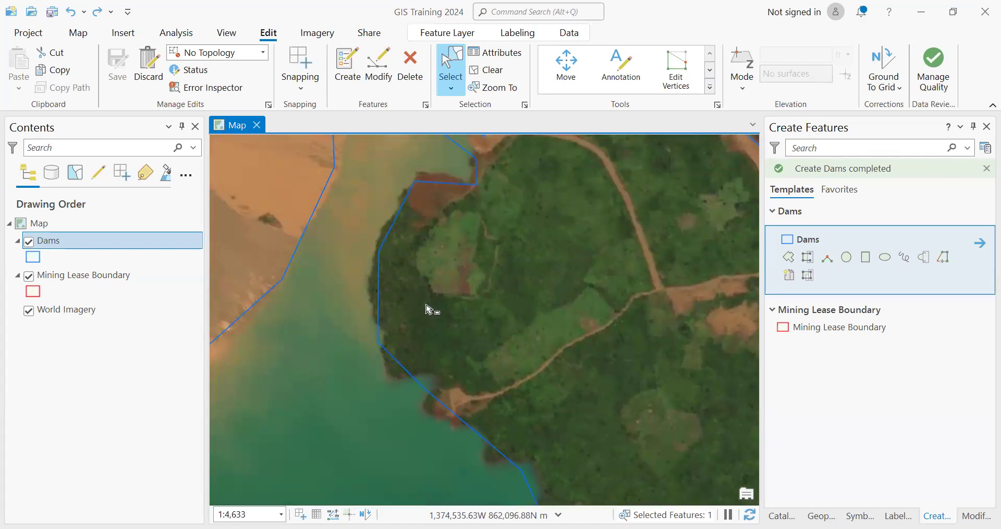
{"action": "scroll", "coordinate": [426, 309], "scroll_direction": "down", "scroll_amount": 6}
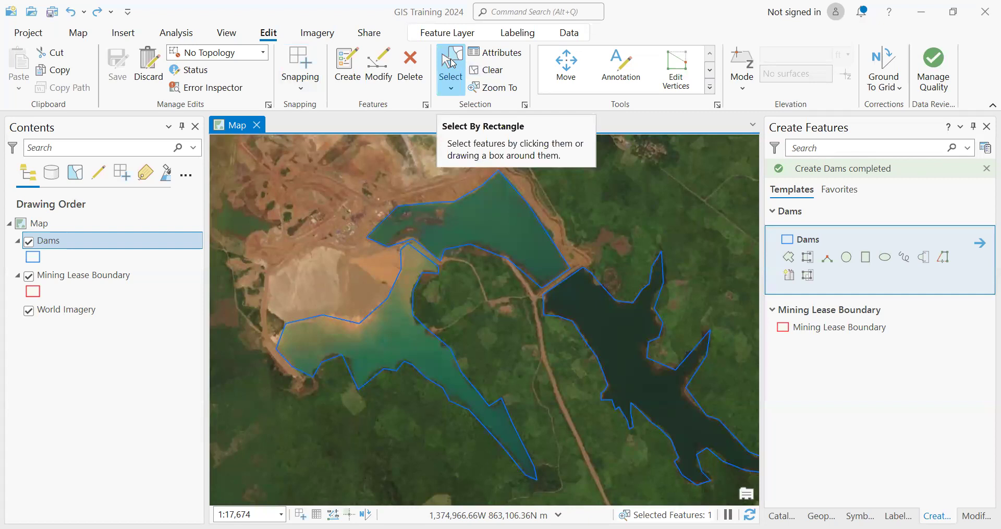
Select the turquoise dam southwest of the other two in the northwest group and delete it.
{"action": "left_click", "coordinate": [452, 63]}
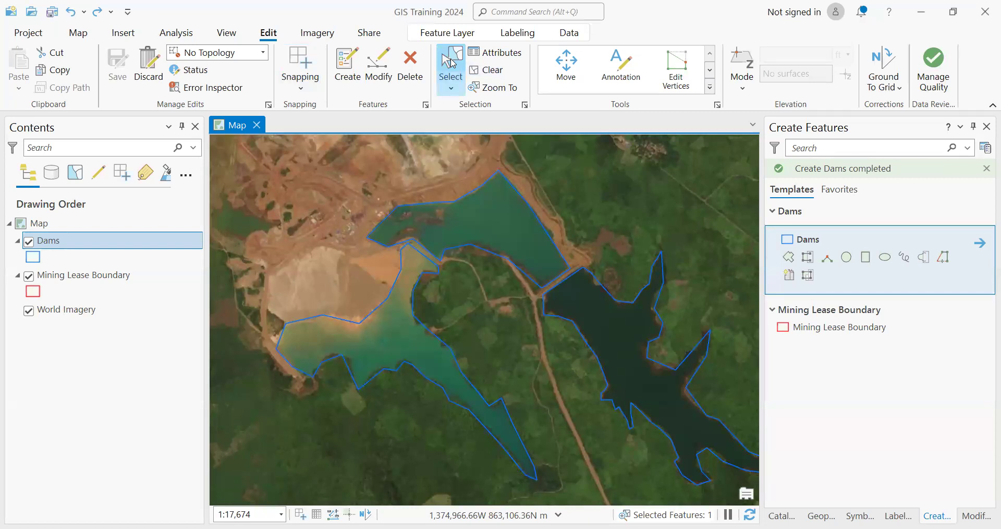
{"action": "left_click", "coordinate": [387, 336]}
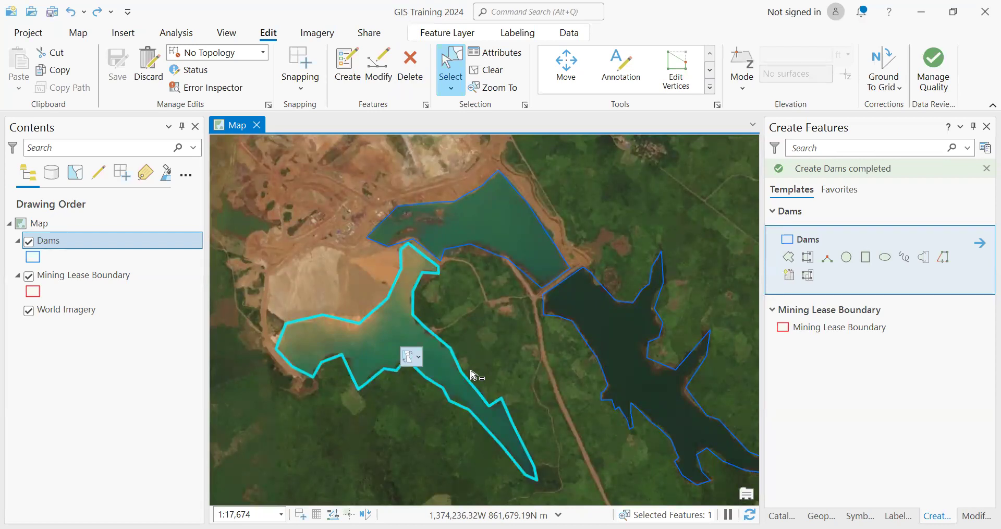
{"action": "key", "text": "Delete"}
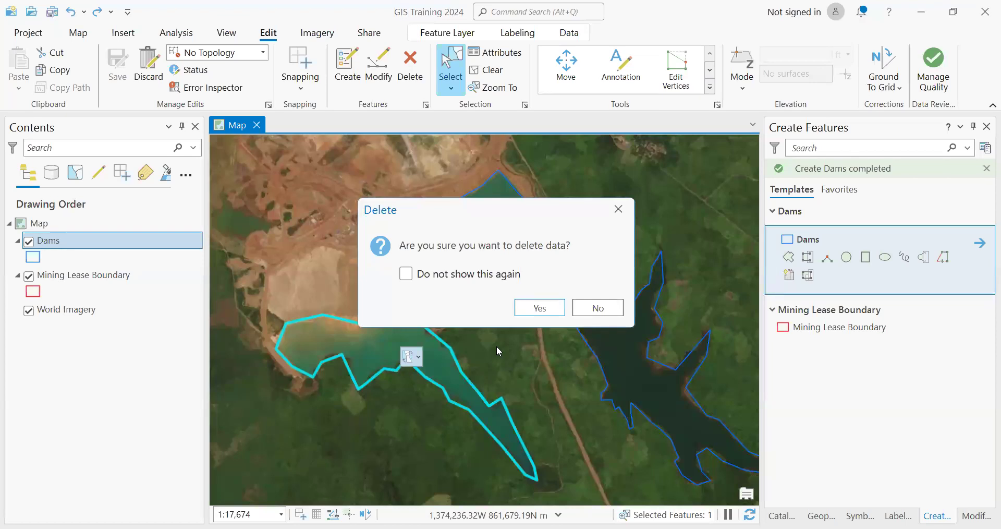
{"action": "left_click", "coordinate": [540, 308]}
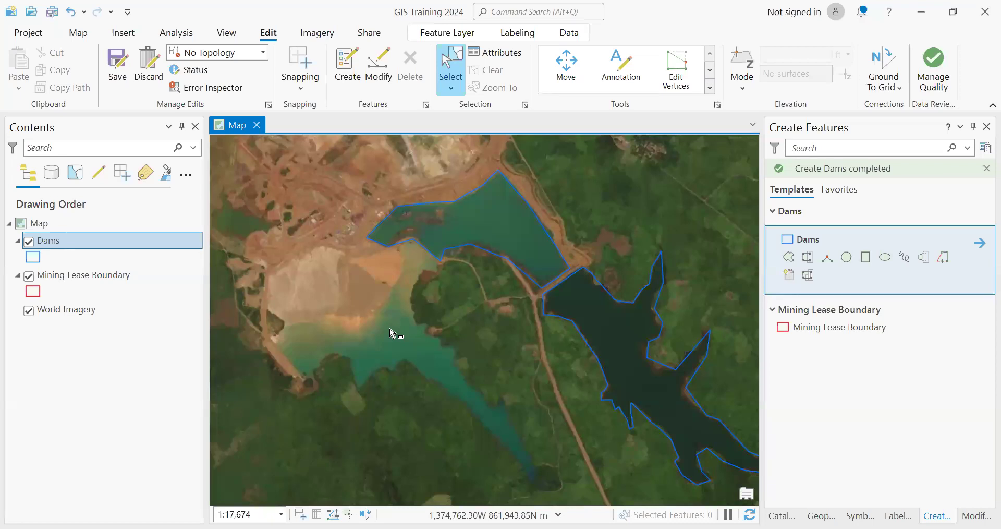
Undo the deletion of the turquoise dam and redo it.
{"action": "left_click", "coordinate": [72, 11]}
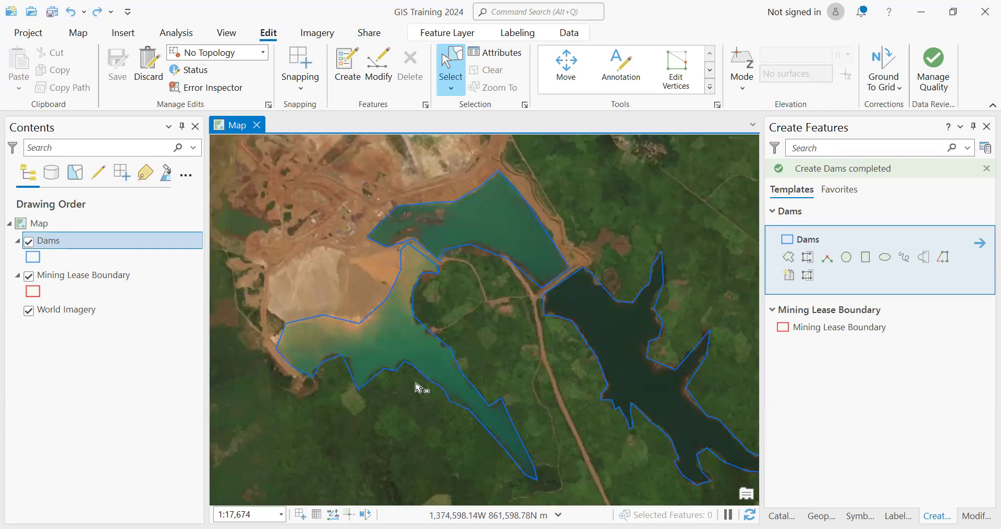
{"action": "left_click", "coordinate": [98, 12]}
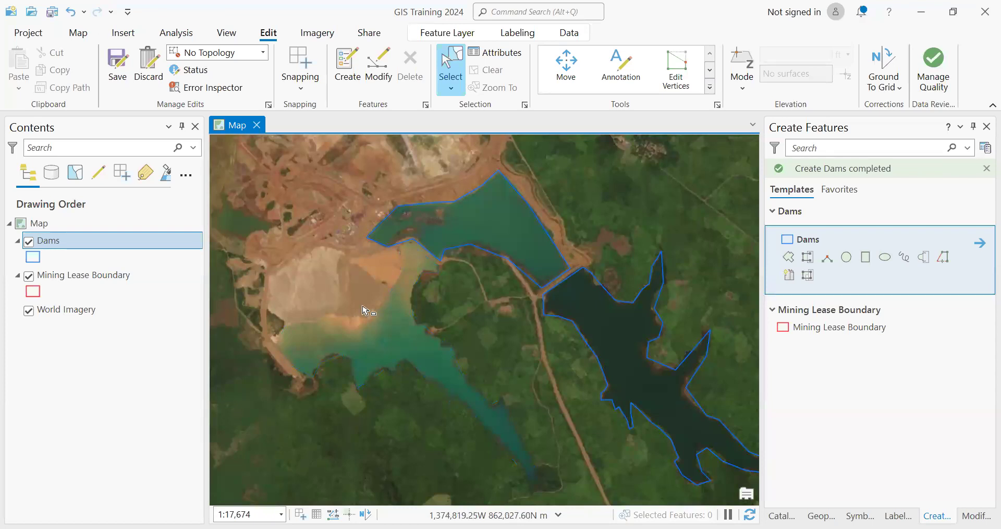
Save the edits after looking over the area of the deleted turquoise dam southwest of the remaining two.
{"action": "left_click_drag", "start_coordinate": [386, 351], "coordinate": [438, 313]}
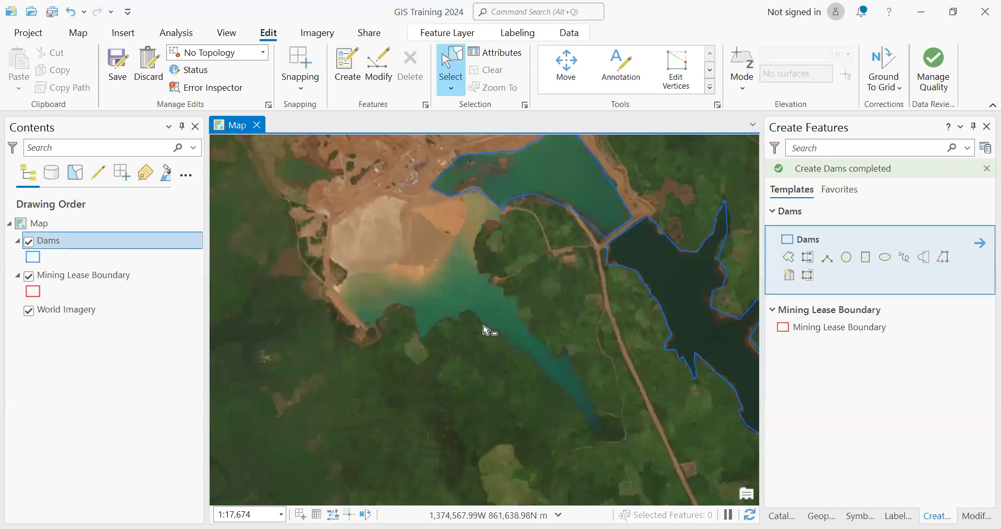
{"action": "scroll", "coordinate": [487, 332], "scroll_direction": "up", "scroll_amount": 3}
{"action": "scroll", "coordinate": [520, 357], "scroll_direction": "up", "scroll_amount": 3}
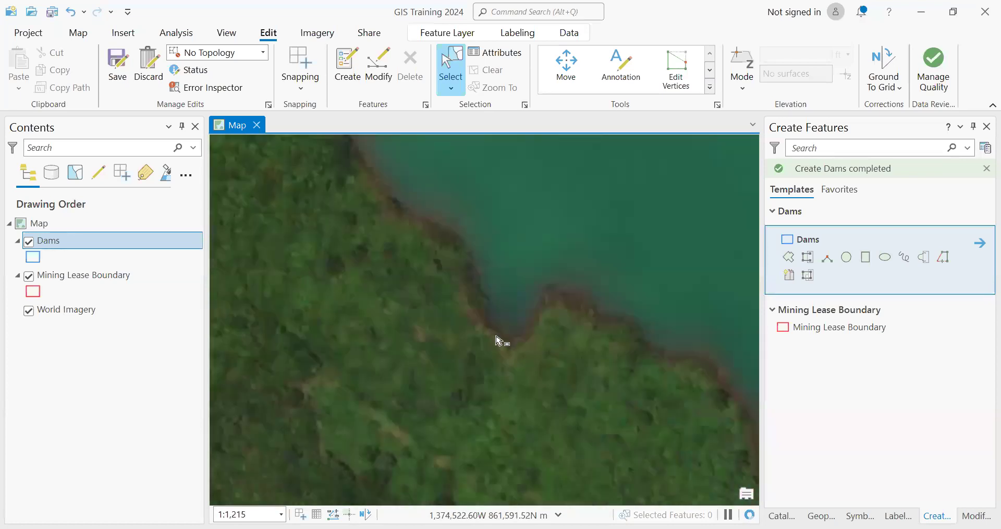
{"action": "scroll", "coordinate": [451, 306], "scroll_direction": "down", "scroll_amount": 5}
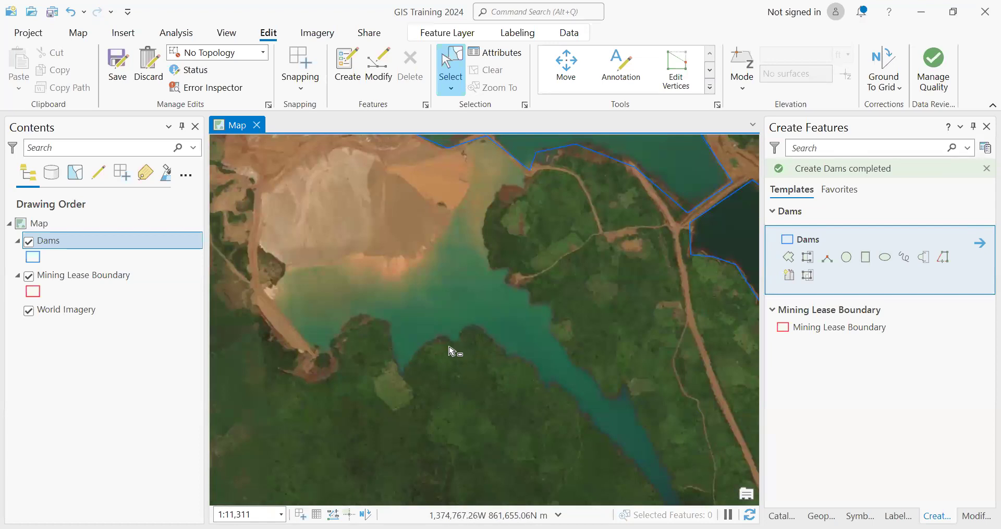
{"action": "scroll", "coordinate": [449, 349], "scroll_direction": "down", "scroll_amount": 1}
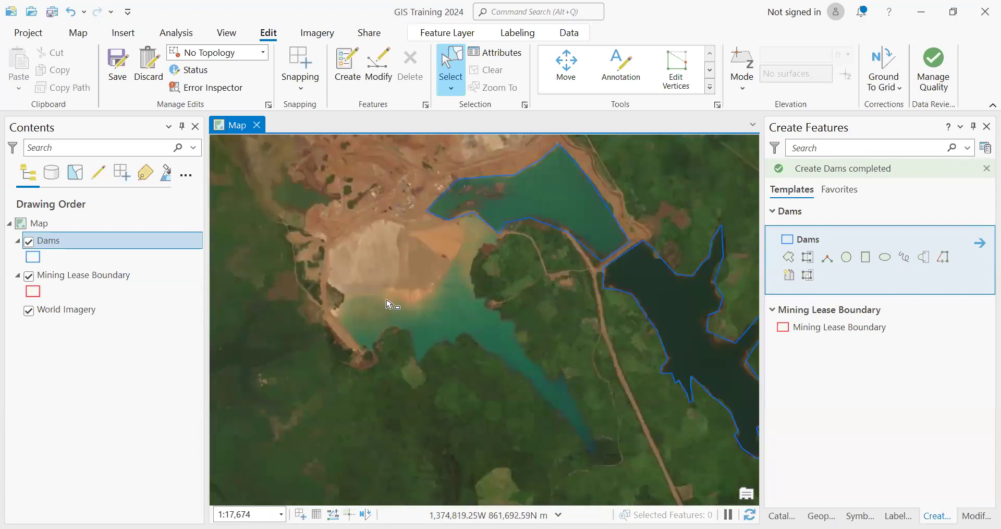
{"action": "left_click", "coordinate": [118, 66]}
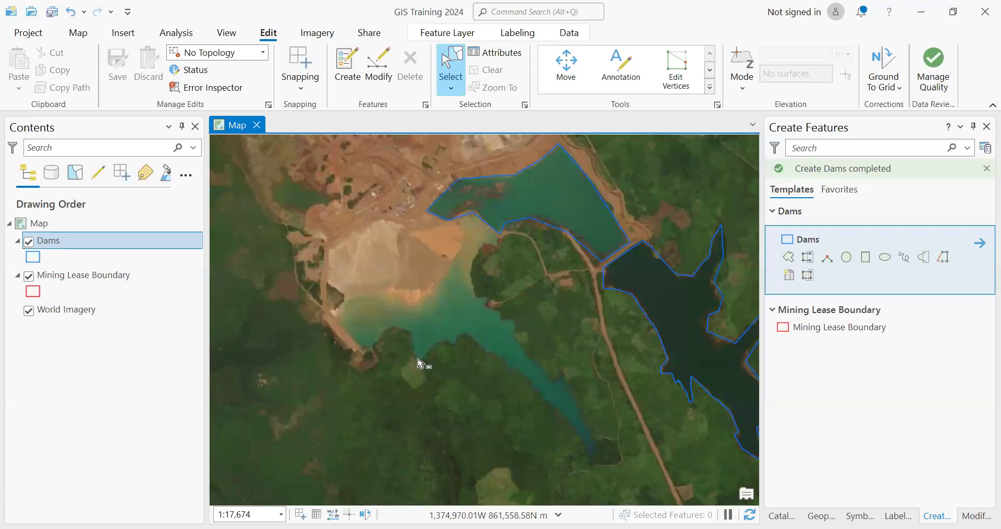
Start a new Dams polygon and trace the turquoise dam's southern shoreline northwest from the small notch toward the rounded headland.
{"action": "left_click", "coordinate": [347, 64]}
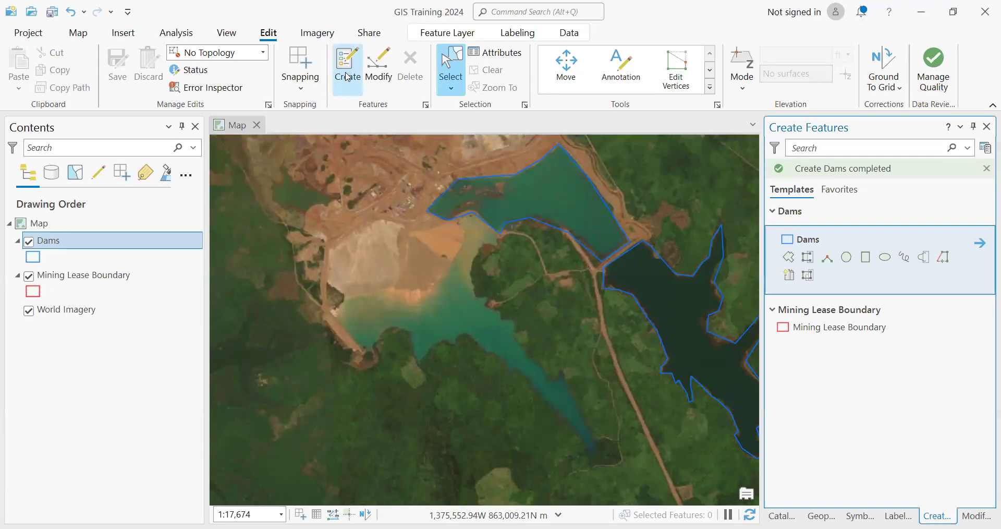
{"action": "left_click", "coordinate": [807, 235]}
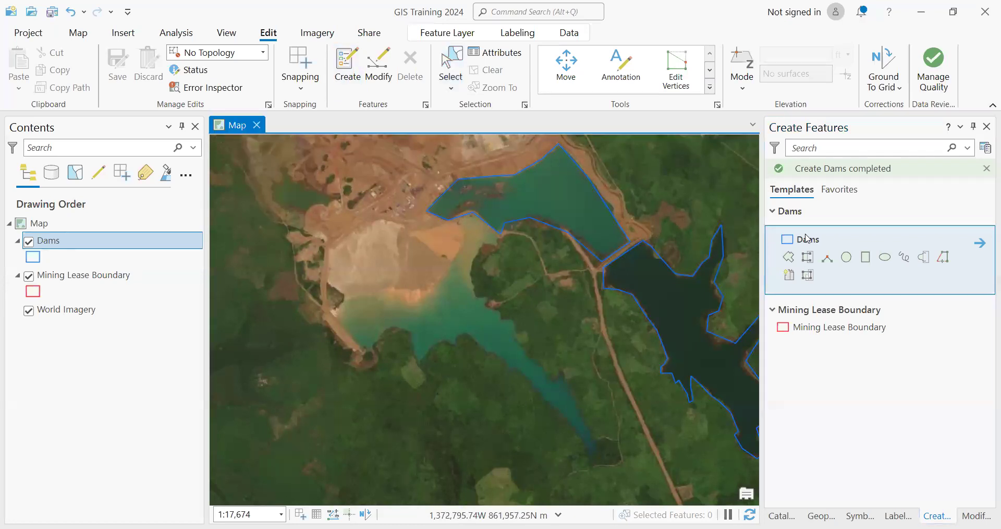
{"action": "scroll", "coordinate": [483, 334], "scroll_direction": "up", "scroll_amount": 4}
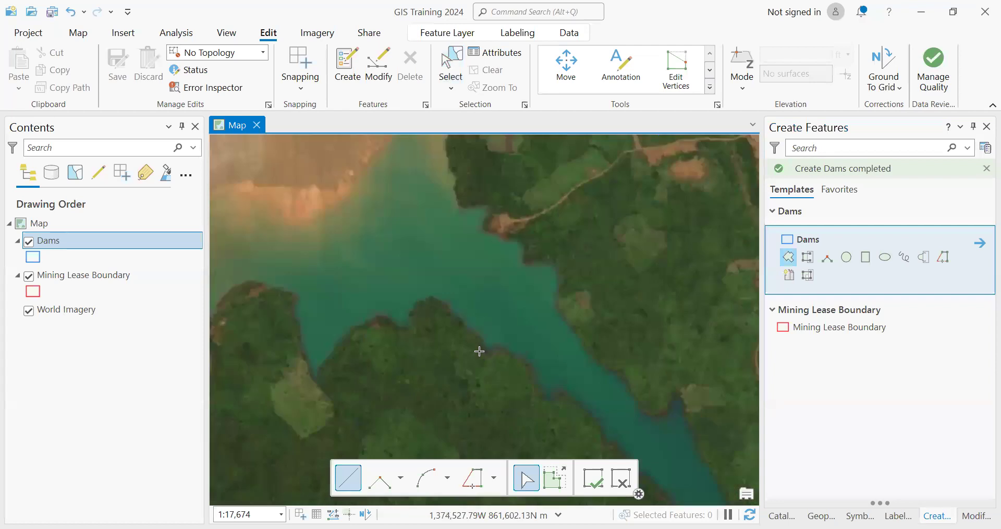
{"action": "scroll", "coordinate": [477, 348], "scroll_direction": "up", "scroll_amount": 3}
{"action": "left_click", "coordinate": [493, 337]}
{"action": "left_click", "coordinate": [483, 305]}
{"action": "left_click", "coordinate": [441, 282]}
{"action": "left_click", "coordinate": [400, 226]}
{"action": "left_click", "coordinate": [369, 212]}
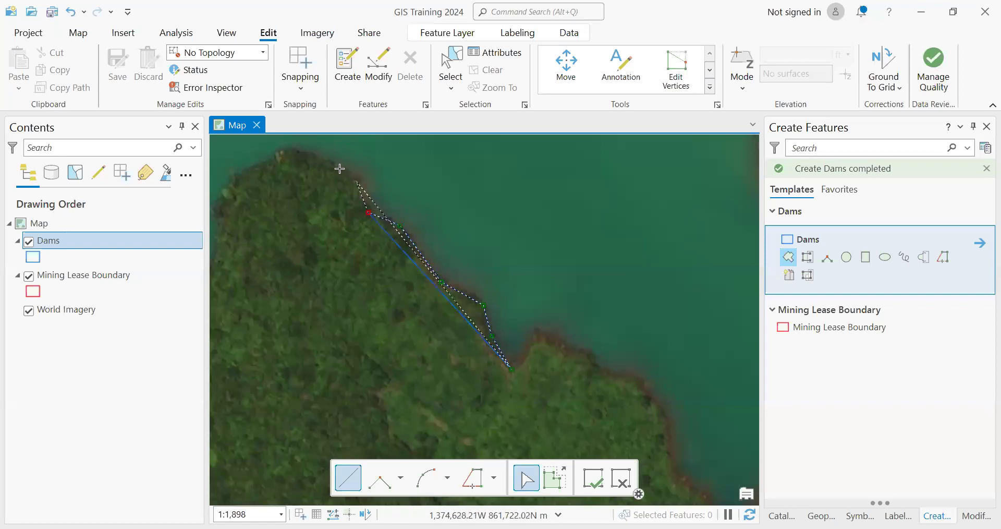
Continue the dam outline westward around the rounded headland and along the shore to the pointed southern inlet.
{"action": "scroll", "coordinate": [542, 313], "scroll_direction": "down", "scroll_amount": 5}
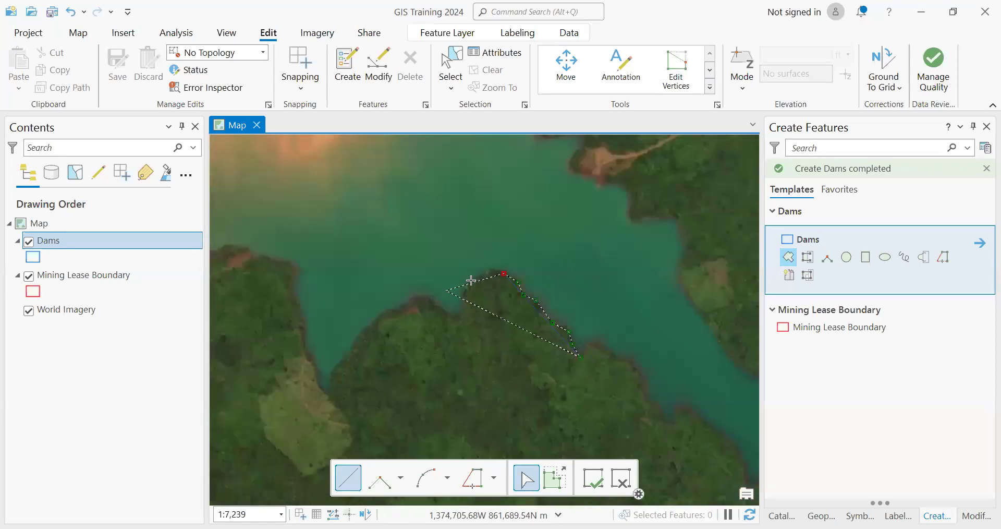
{"action": "scroll", "coordinate": [471, 280], "scroll_direction": "up", "scroll_amount": 3}
{"action": "left_click", "coordinate": [469, 269]}
{"action": "left_click", "coordinate": [457, 292]}
{"action": "left_click", "coordinate": [461, 321]}
{"action": "left_click", "coordinate": [435, 323]}
{"action": "left_click", "coordinate": [405, 300]}
{"action": "left_click", "coordinate": [373, 298]}
{"action": "left_click", "coordinate": [345, 315]}
{"action": "left_click", "coordinate": [306, 343]}
{"action": "left_click", "coordinate": [271, 389]}
{"action": "left_click", "coordinate": [247, 418]}
{"action": "left_click", "coordinate": [243, 448]}
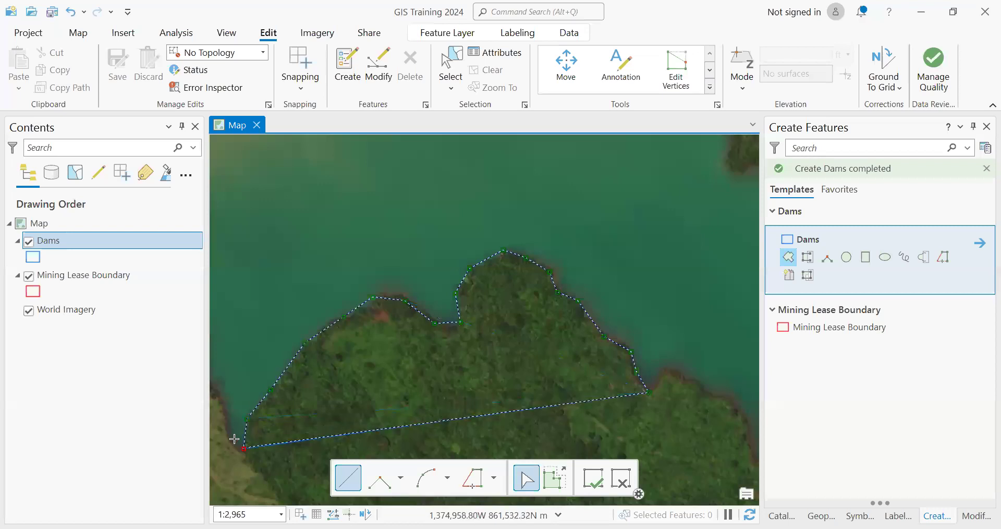
Trace the dam outline from the pointed inlet around the western forested headland to the foot of the road embankment.
{"action": "scroll", "coordinate": [449, 376], "scroll_direction": "down", "scroll_amount": 3}
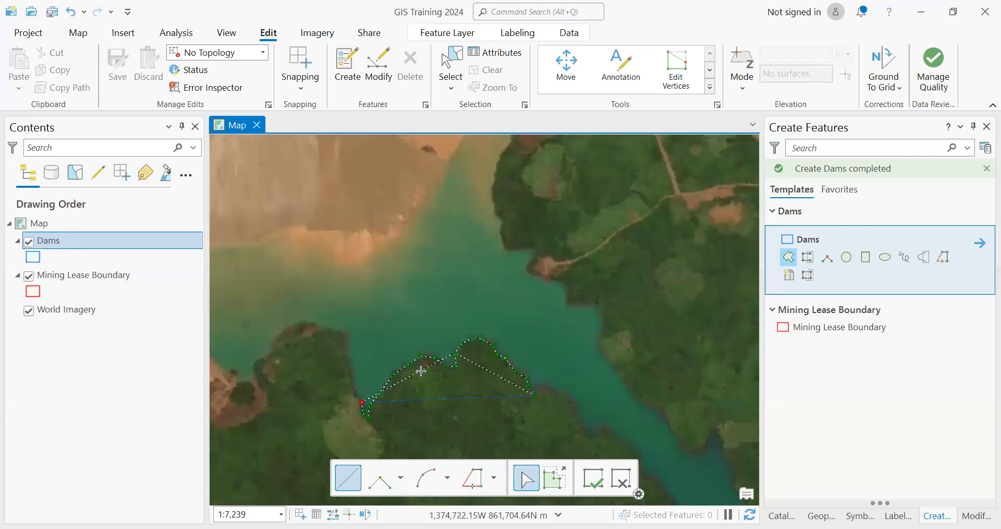
{"action": "scroll", "coordinate": [502, 277], "scroll_direction": "down", "scroll_amount": 3}
{"action": "scroll", "coordinate": [374, 345], "scroll_direction": "up", "scroll_amount": 3}
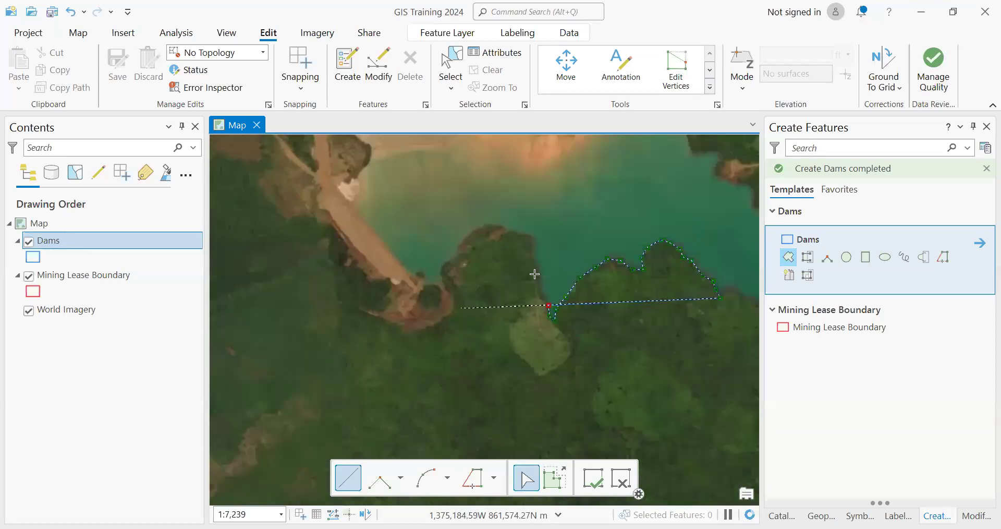
{"action": "scroll", "coordinate": [534, 273], "scroll_direction": "up", "scroll_amount": 3}
{"action": "left_click", "coordinate": [540, 297]}
{"action": "left_click", "coordinate": [523, 256]}
{"action": "left_click", "coordinate": [527, 220]}
{"action": "left_click", "coordinate": [502, 198]}
{"action": "left_click", "coordinate": [455, 179]}
{"action": "left_click", "coordinate": [417, 172]}
{"action": "left_click", "coordinate": [384, 189]}
{"action": "left_click", "coordinate": [345, 222]}
{"action": "left_click", "coordinate": [344, 242]}
{"action": "left_click", "coordinate": [300, 271]}
{"action": "left_click", "coordinate": [297, 314]}
Extend the dam outline northwest along the road embankment and around the pale sand patch at its end.
{"action": "scroll", "coordinate": [322, 289], "scroll_direction": "down", "scroll_amount": 3}
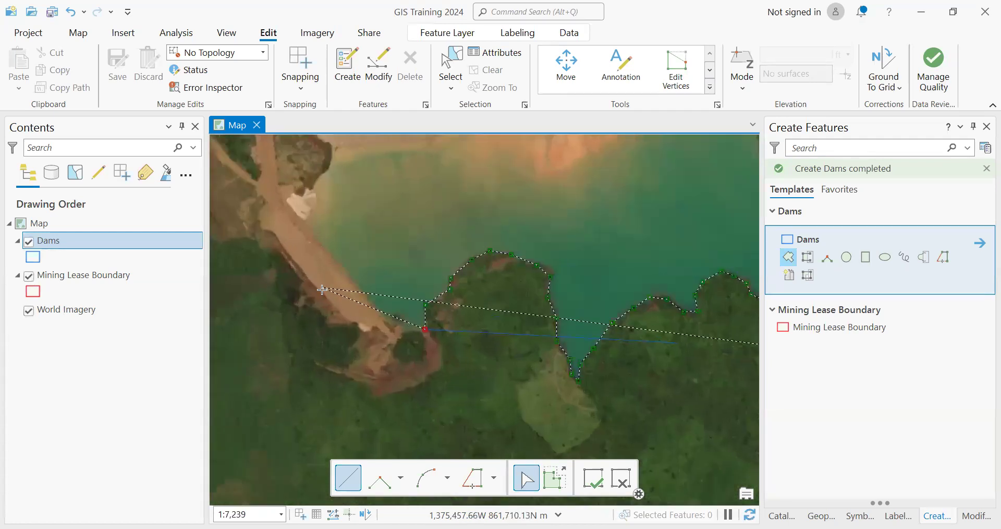
{"action": "scroll", "coordinate": [443, 313], "scroll_direction": "up", "scroll_amount": 2}
{"action": "left_click", "coordinate": [300, 217]}
{"action": "left_click", "coordinate": [316, 187]}
{"action": "left_click", "coordinate": [313, 164]}
Trace the dam outline around the northwestern corner and east along the edge of the sandy tailings.
{"action": "scroll", "coordinate": [353, 362], "scroll_direction": "down", "scroll_amount": 3}
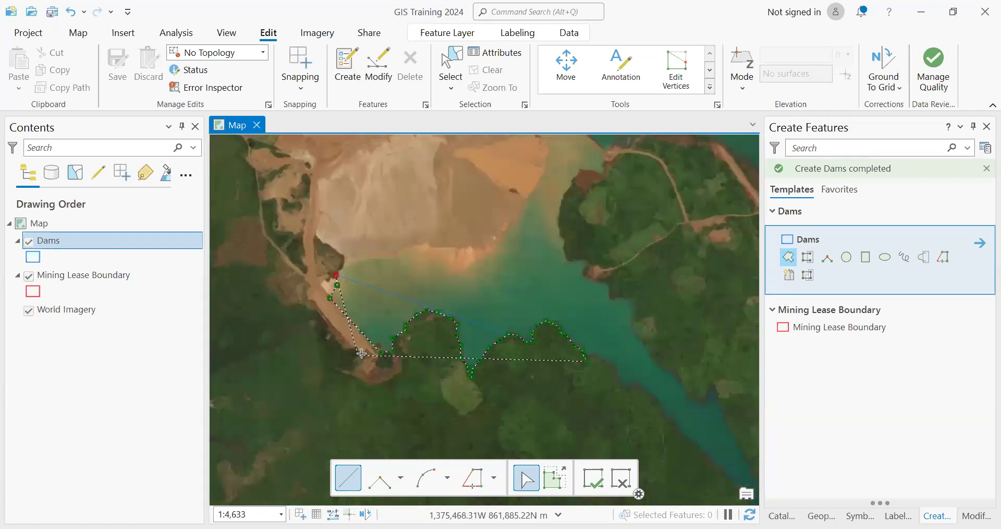
{"action": "scroll", "coordinate": [338, 302], "scroll_direction": "up", "scroll_amount": 2}
{"action": "scroll", "coordinate": [362, 310], "scroll_direction": "up", "scroll_amount": 1}
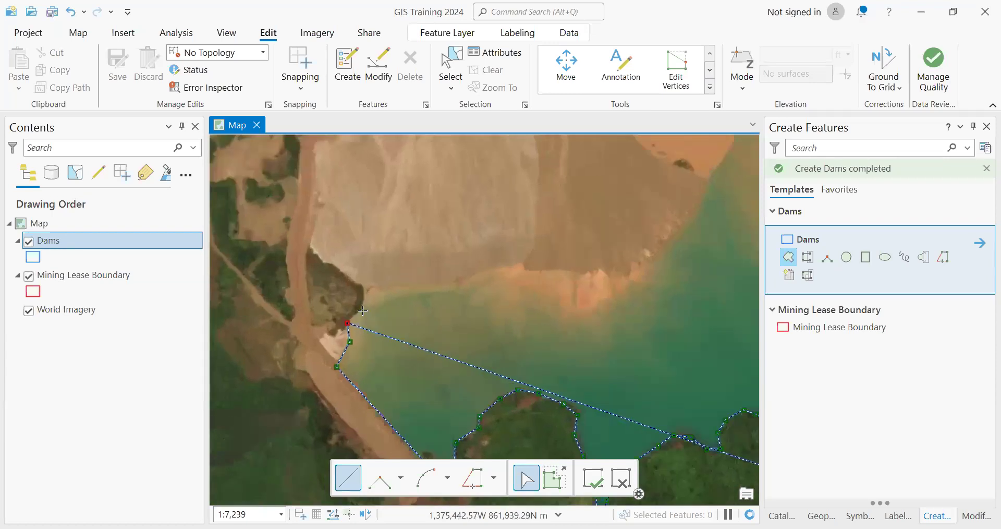
{"action": "left_click", "coordinate": [360, 308]}
{"action": "left_click", "coordinate": [364, 290]}
{"action": "left_click", "coordinate": [434, 279]}
{"action": "left_click", "coordinate": [496, 271]}
{"action": "left_click", "coordinate": [542, 259]}
{"action": "left_click", "coordinate": [649, 286]}
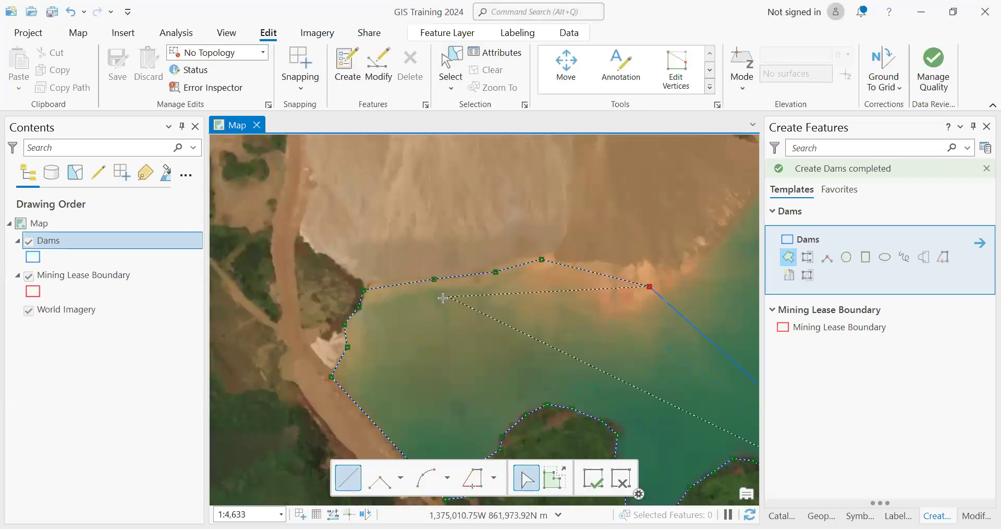
Trace the dam outline northeast along the orange sand fan up to the dam's northern tip.
{"action": "scroll", "coordinate": [443, 298], "scroll_direction": "down", "scroll_amount": 1}
{"action": "left_click", "coordinate": [523, 321]}
{"action": "left_click", "coordinate": [552, 280]}
{"action": "left_click", "coordinate": [571, 246]}
{"action": "left_click", "coordinate": [592, 199]}
{"action": "left_click", "coordinate": [592, 179]}
{"action": "left_click", "coordinate": [581, 159]}
{"action": "left_click", "coordinate": [598, 147]}
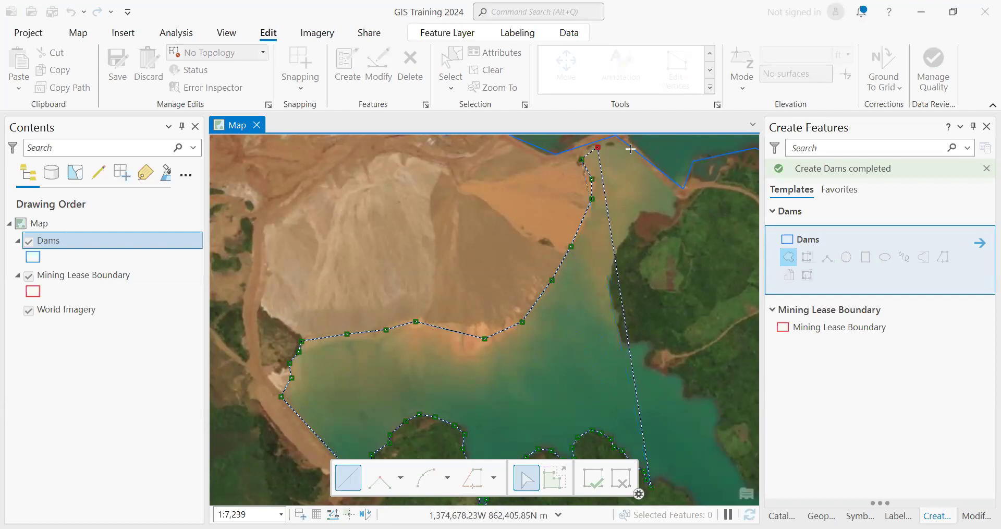
{"action": "scroll", "coordinate": [626, 151], "scroll_direction": "up", "scroll_amount": 3}
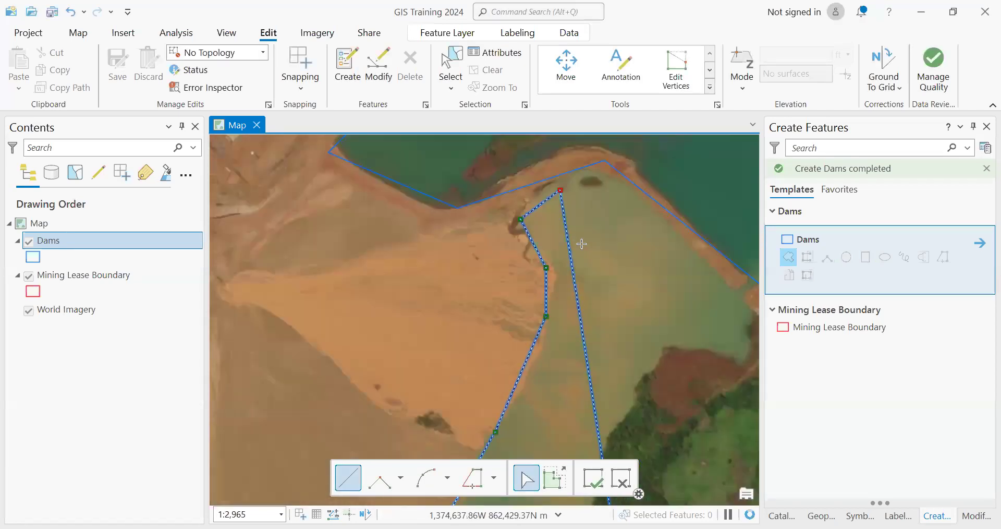
{"action": "left_click", "coordinate": [579, 176]}
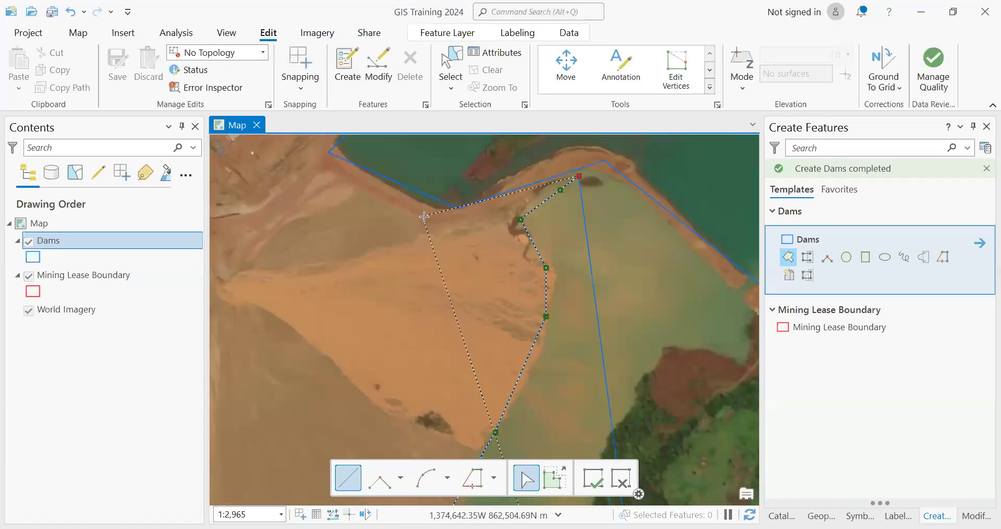
Open the polygon symbol gallery of the Dams layer and look along the dam's untraced eastern shore.
{"action": "left_click", "coordinate": [36, 256]}
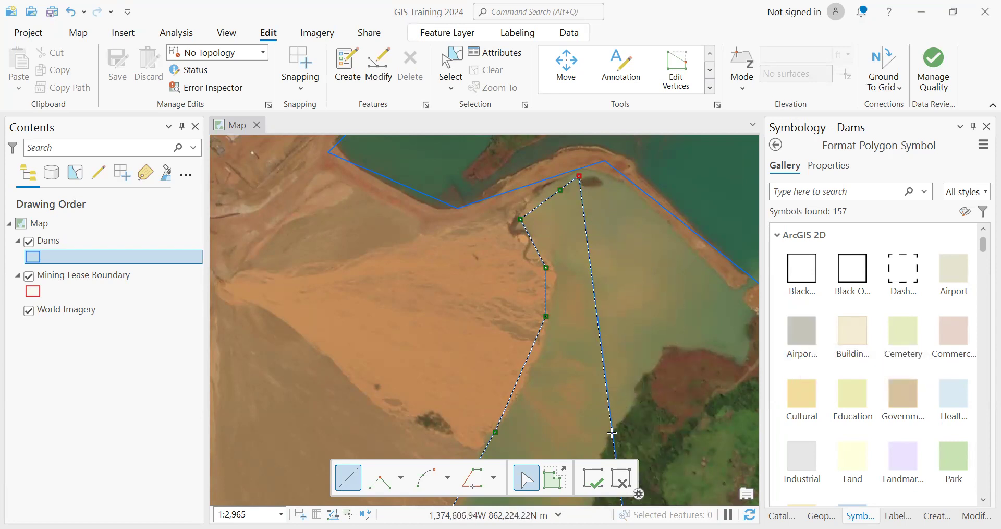
{"action": "scroll", "coordinate": [608, 425], "scroll_direction": "down", "scroll_amount": 3}
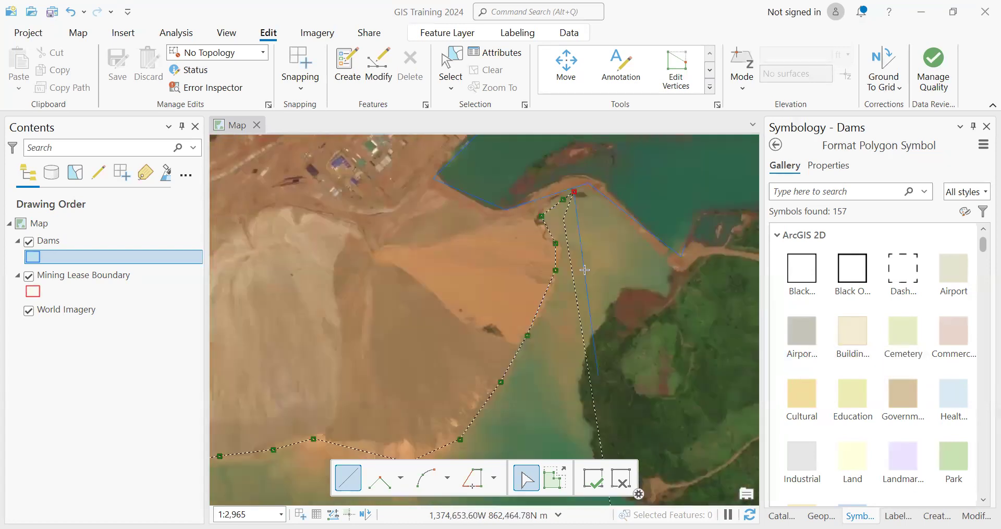
{"action": "scroll", "coordinate": [598, 413], "scroll_direction": "up", "scroll_amount": 3}
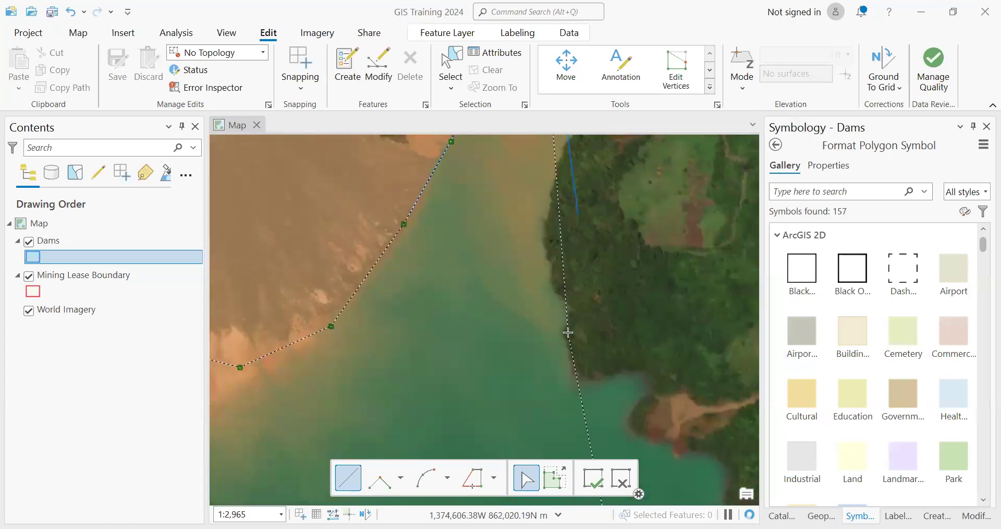
{"action": "scroll", "coordinate": [553, 358], "scroll_direction": "down", "scroll_amount": 3}
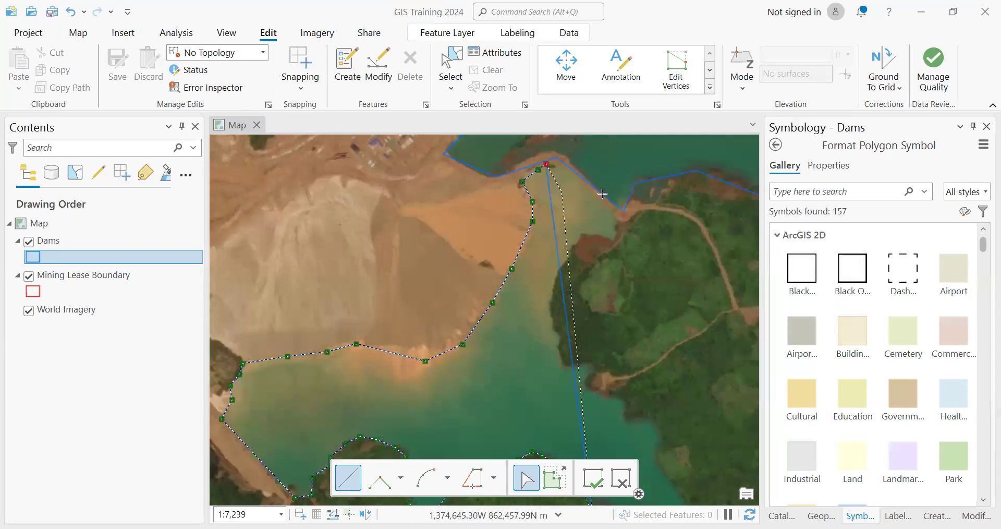
Trace the dam outline across its northern tip and southeast along the embankment separating it from the neighbouring dam.
{"action": "scroll", "coordinate": [569, 177], "scroll_direction": "up", "scroll_amount": 5}
{"action": "scroll", "coordinate": [545, 207], "scroll_direction": "down", "scroll_amount": 1}
{"action": "scroll", "coordinate": [527, 151], "scroll_direction": "up", "scroll_amount": 1}
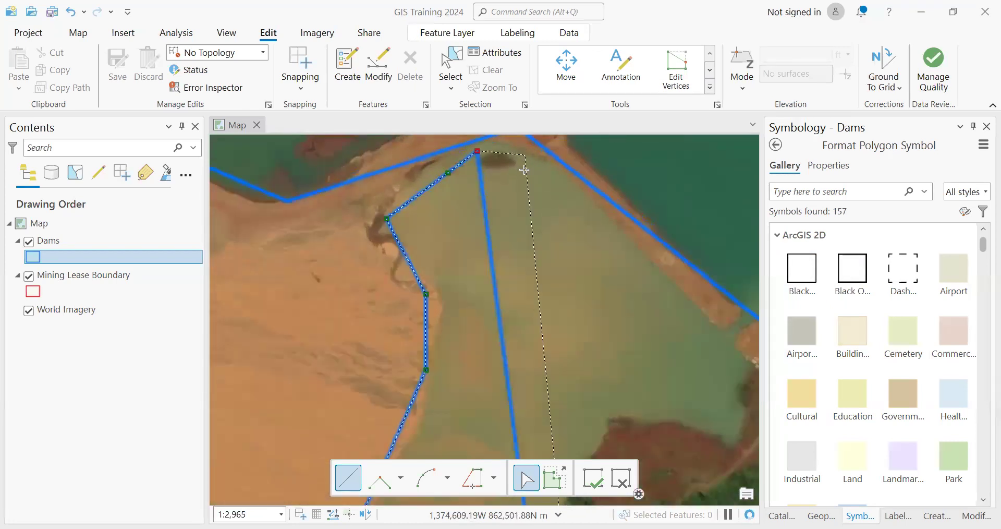
{"action": "left_click_drag", "start_coordinate": [505, 147], "coordinate": [506, 174]}
{"action": "left_click", "coordinate": [506, 173]}
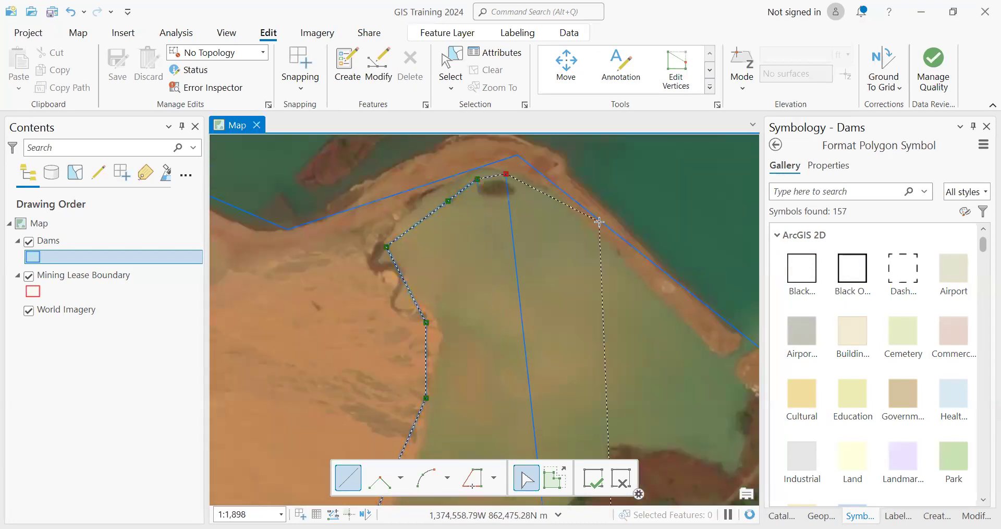
{"action": "left_click", "coordinate": [548, 189]}
{"action": "left_click", "coordinate": [718, 356]}
Continue the dam outline around its eastern corner and southwest along the reddish bank to the forest edge.
{"action": "scroll", "coordinate": [689, 339], "scroll_direction": "down", "scroll_amount": 2}
{"action": "left_click_drag", "start_coordinate": [711, 357], "coordinate": [681, 312]}
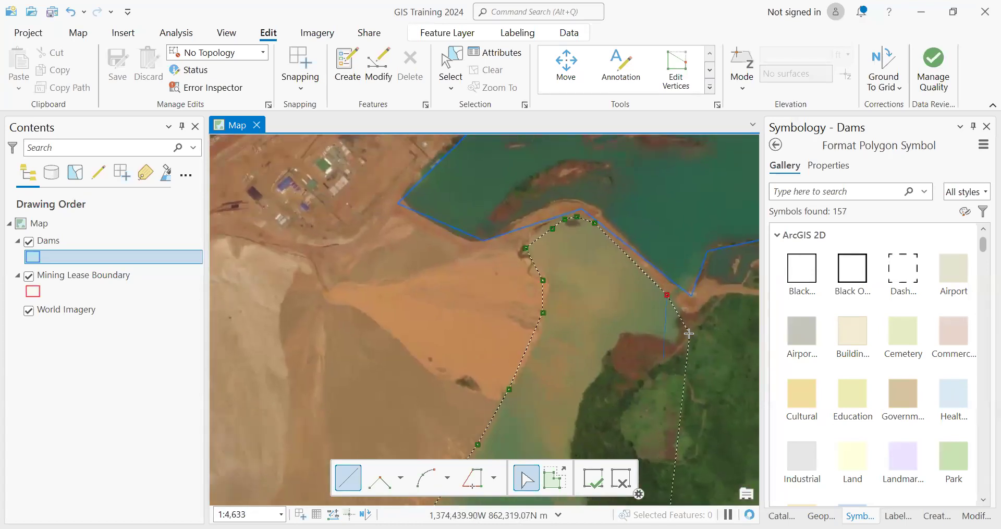
{"action": "scroll", "coordinate": [688, 333], "scroll_direction": "up", "scroll_amount": 1}
{"action": "left_click", "coordinate": [672, 337]}
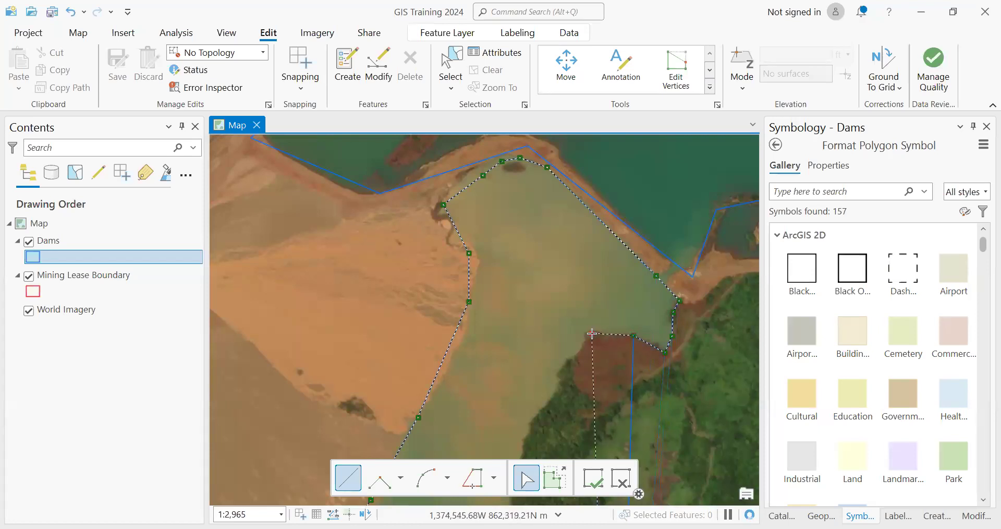
{"action": "scroll", "coordinate": [588, 326], "scroll_direction": "up", "scroll_amount": 2}
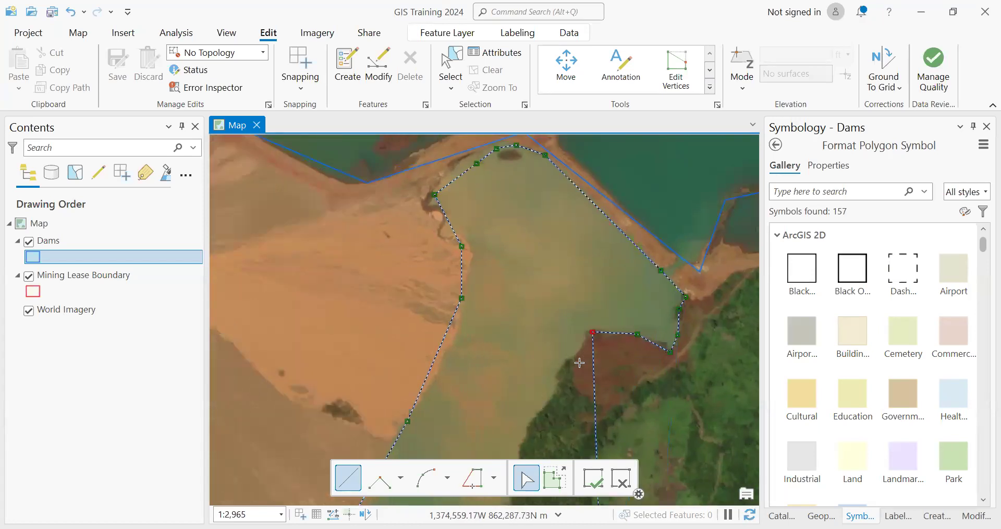
{"action": "left_click", "coordinate": [552, 351]}
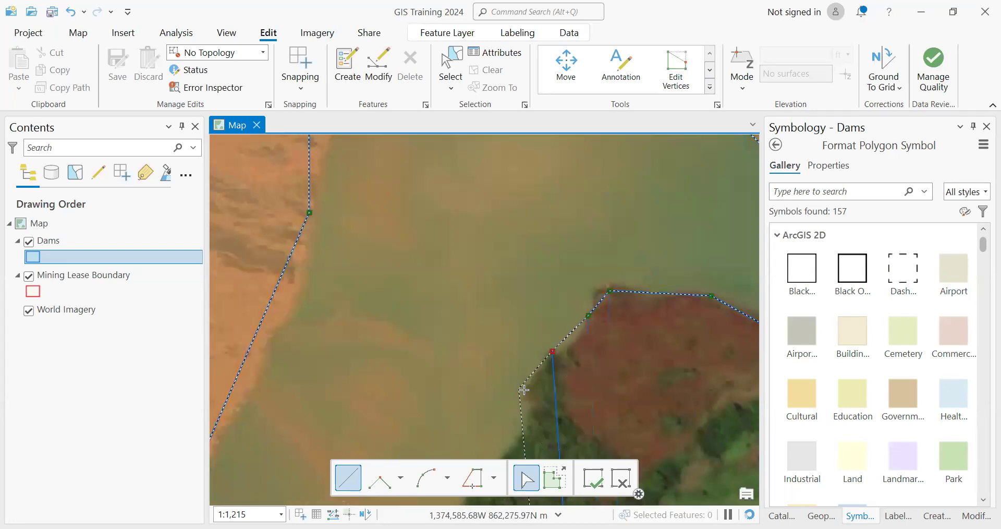
{"action": "scroll", "coordinate": [511, 265], "scroll_direction": "down", "scroll_amount": 2}
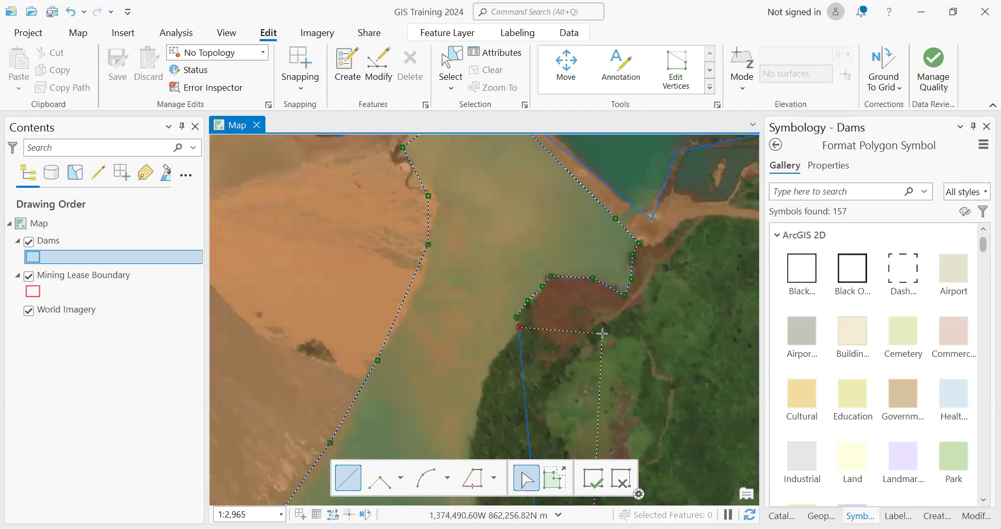
View the project's Catalog, reopen the Dams layer's symbol gallery and browse its ArcGIS 2D polygon symbols.
{"action": "left_click", "coordinate": [782, 515]}
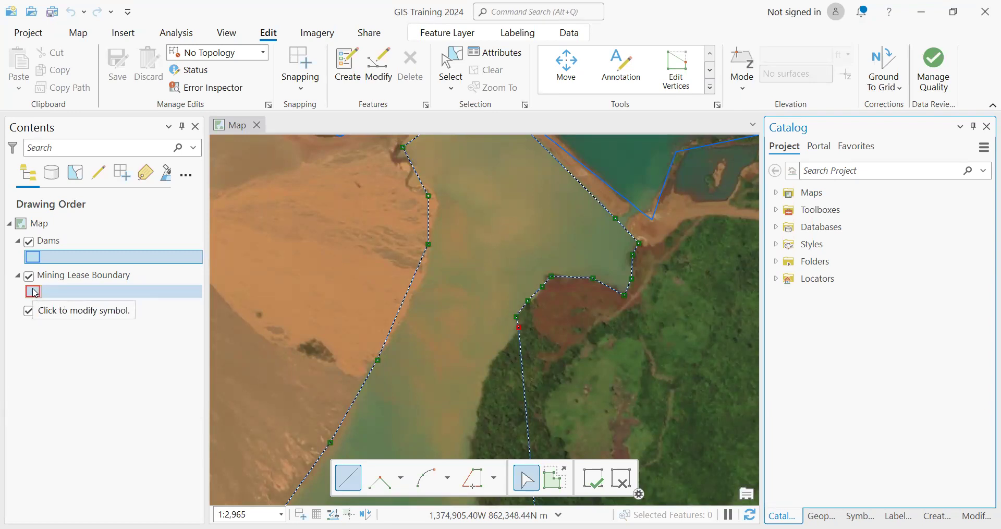
{"action": "left_click", "coordinate": [33, 257]}
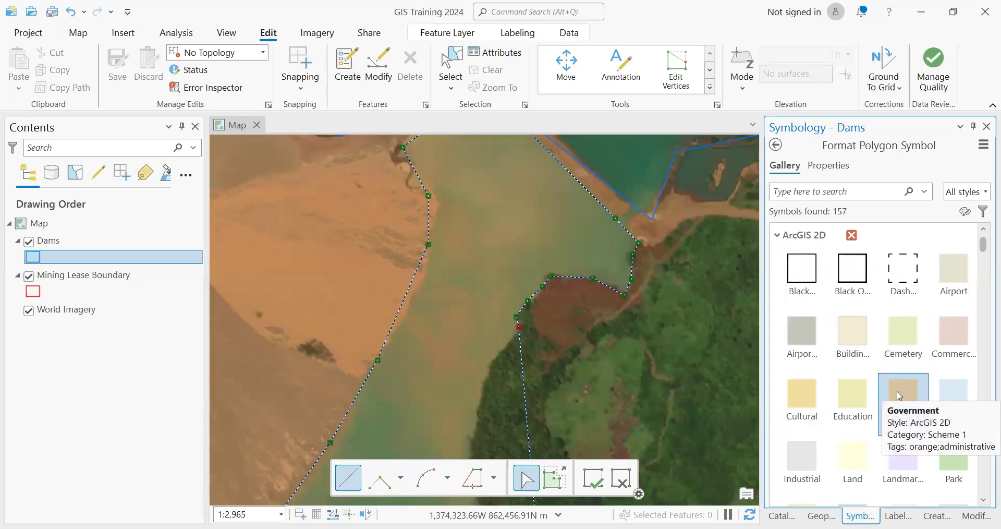
{"action": "scroll", "coordinate": [899, 396], "scroll_direction": "down", "scroll_amount": 2}
{"action": "scroll", "coordinate": [899, 358], "scroll_direction": "down", "scroll_amount": 8}
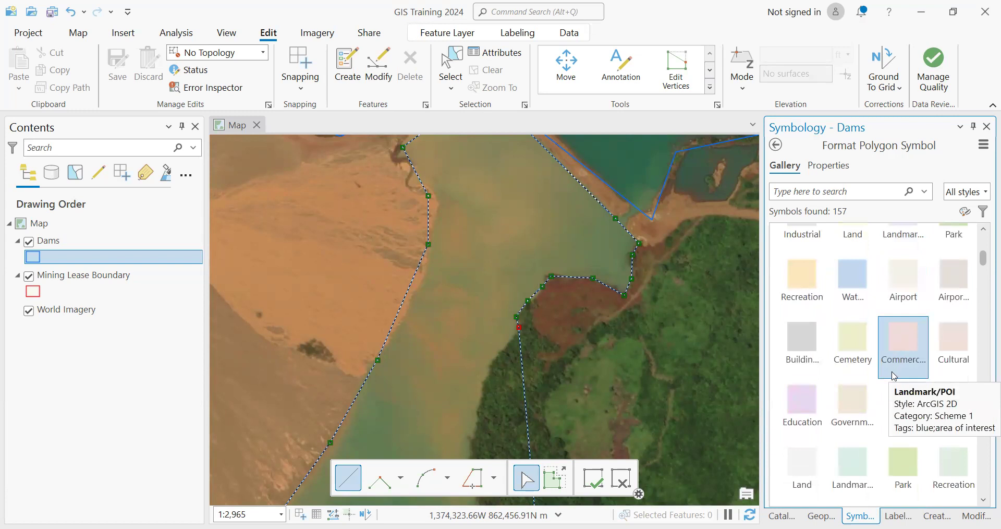
{"action": "scroll", "coordinate": [891, 385], "scroll_direction": "down", "scroll_amount": 10}
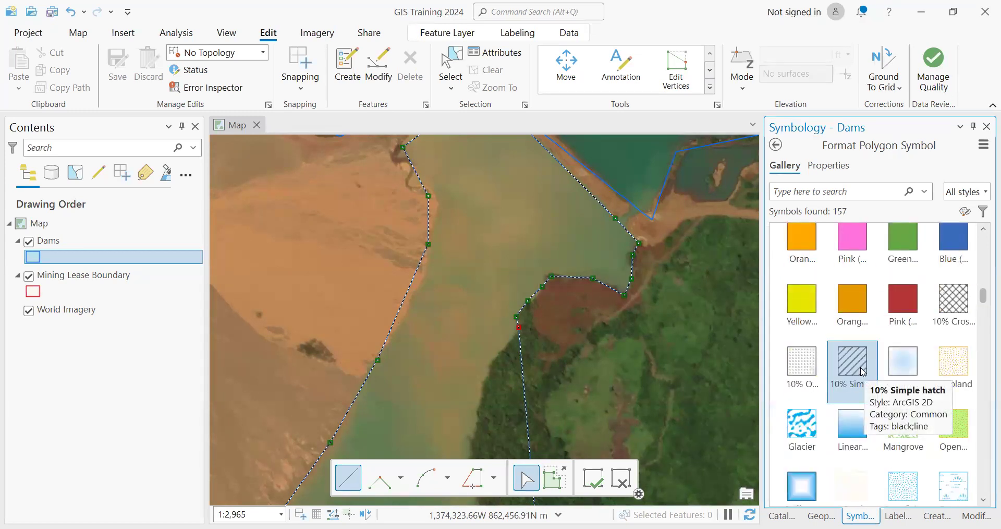
Examine the appearance properties of the Dams polygon symbol and its available outline colours.
{"action": "scroll", "coordinate": [856, 339], "scroll_direction": "up", "scroll_amount": 20}
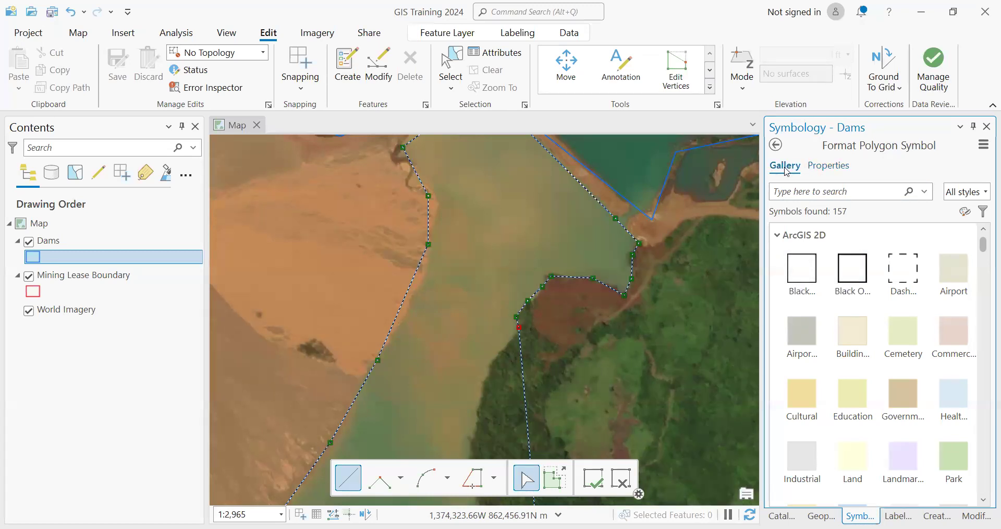
{"action": "left_click", "coordinate": [829, 166]}
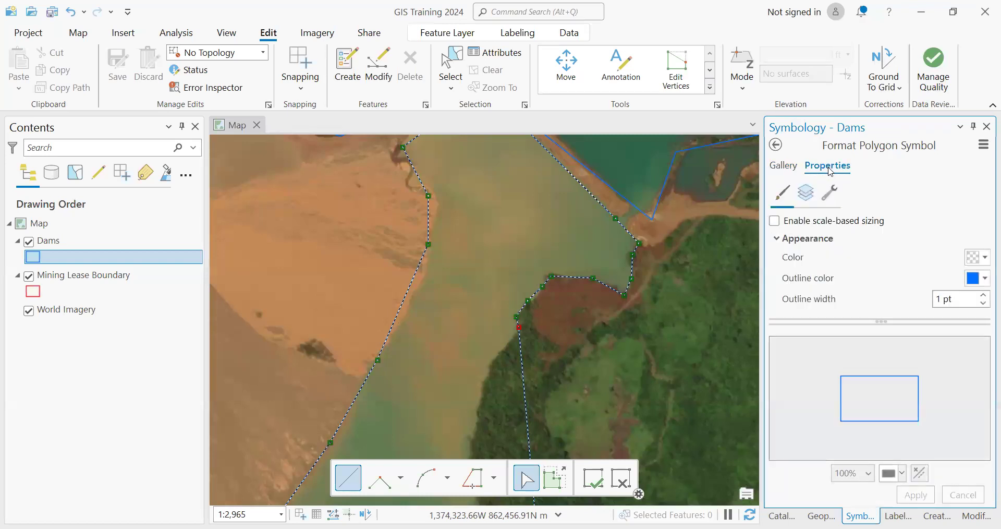
{"action": "left_click", "coordinate": [981, 285]}
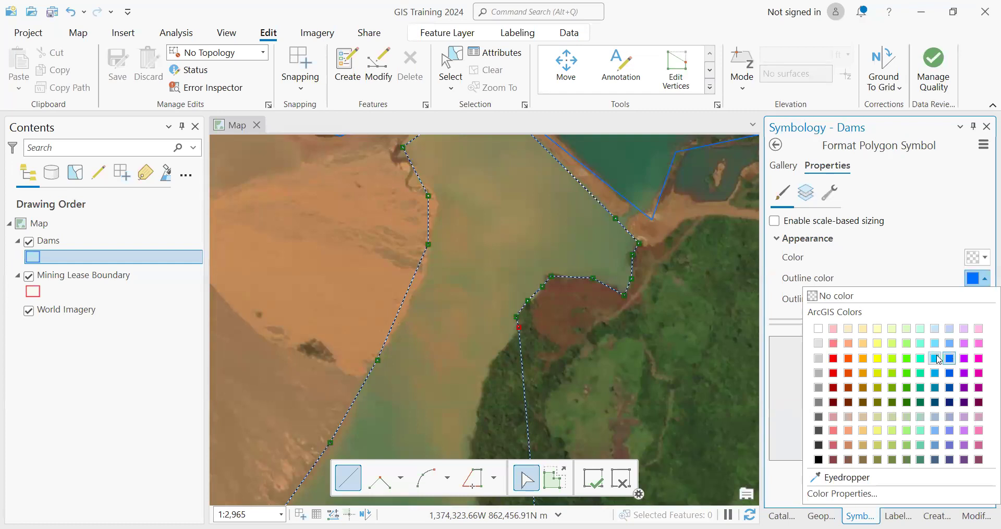
{"action": "left_click", "coordinate": [896, 491]}
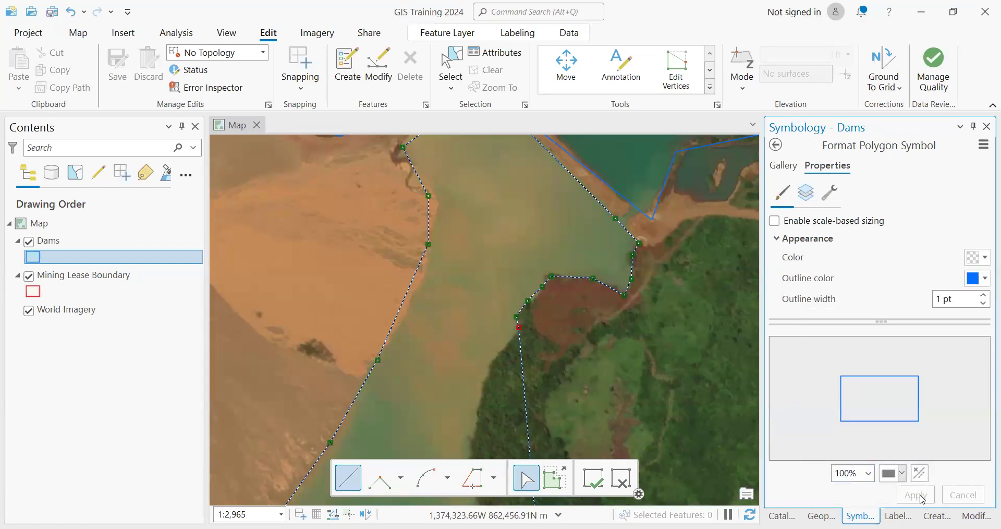
Continue the dam outline south from the reddish bank along the forested eastern shore.
{"action": "scroll", "coordinate": [546, 255], "scroll_direction": "down", "scroll_amount": 2}
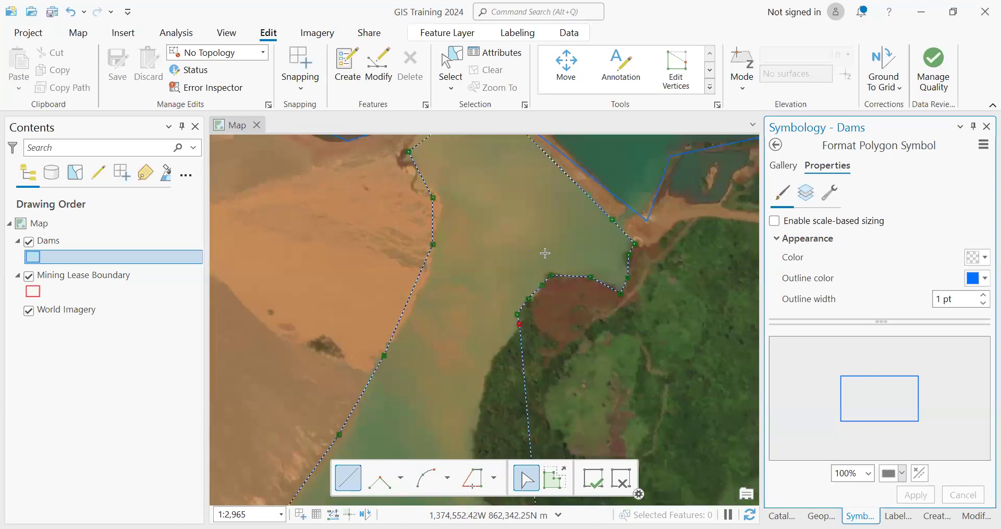
{"action": "left_click_drag", "start_coordinate": [543, 318], "coordinate": [541, 228]}
{"action": "scroll", "coordinate": [517, 233], "scroll_direction": "up", "scroll_amount": 4}
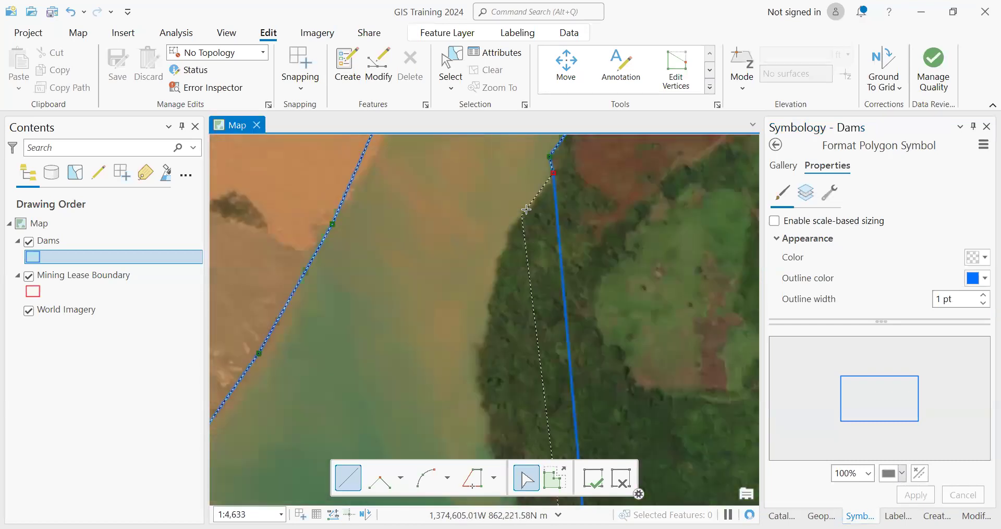
{"action": "left_click", "coordinate": [496, 258]}
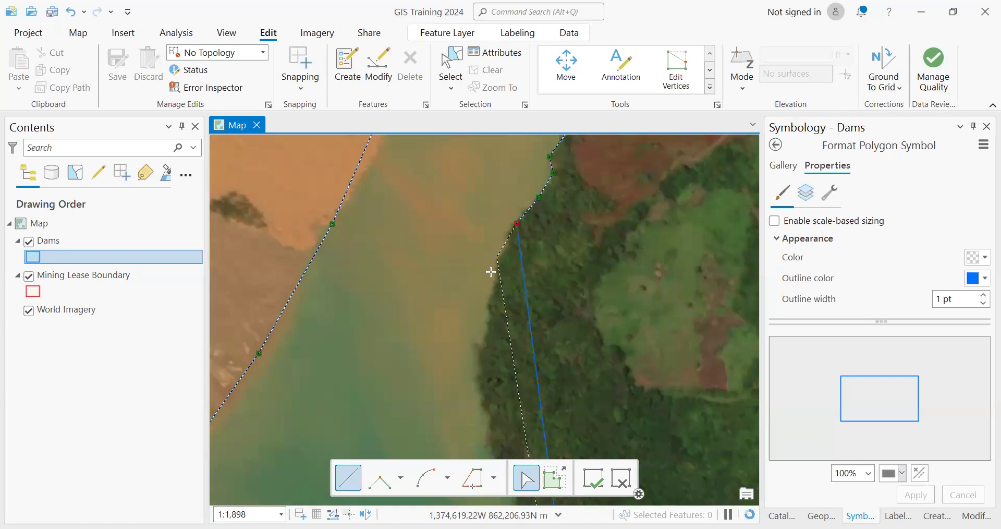
{"action": "left_click", "coordinate": [483, 352]}
{"action": "left_click_drag", "start_coordinate": [469, 346], "coordinate": [469, 192]}
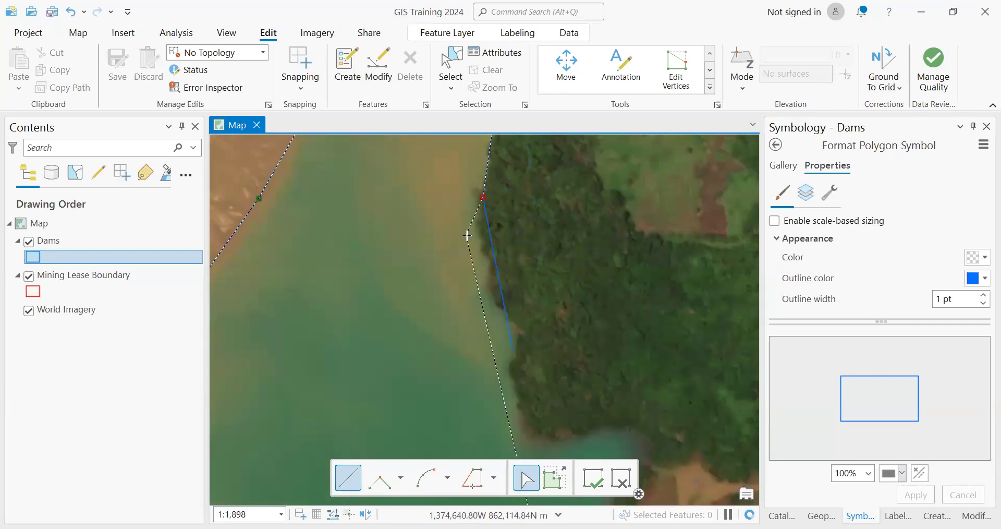
{"action": "left_click", "coordinate": [489, 270]}
{"action": "left_click", "coordinate": [485, 291]}
{"action": "left_click", "coordinate": [518, 321]}
{"action": "left_click", "coordinate": [519, 353]}
{"action": "left_click", "coordinate": [506, 388]}
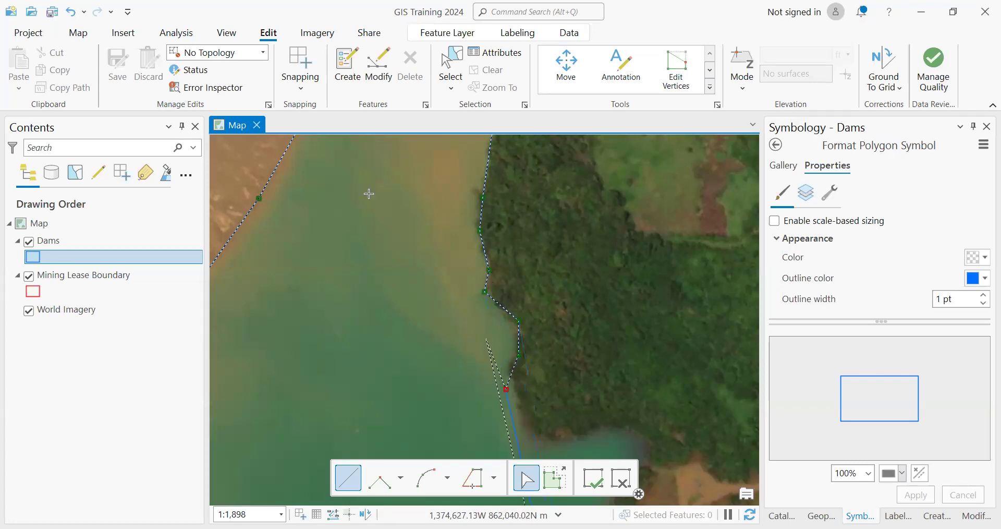
Undo the last vertex and retrace the eastern shore around the forest corner into the small cove.
{"action": "left_click", "coordinate": [71, 12]}
{"action": "left_click_drag", "start_coordinate": [509, 333], "coordinate": [488, 187]}
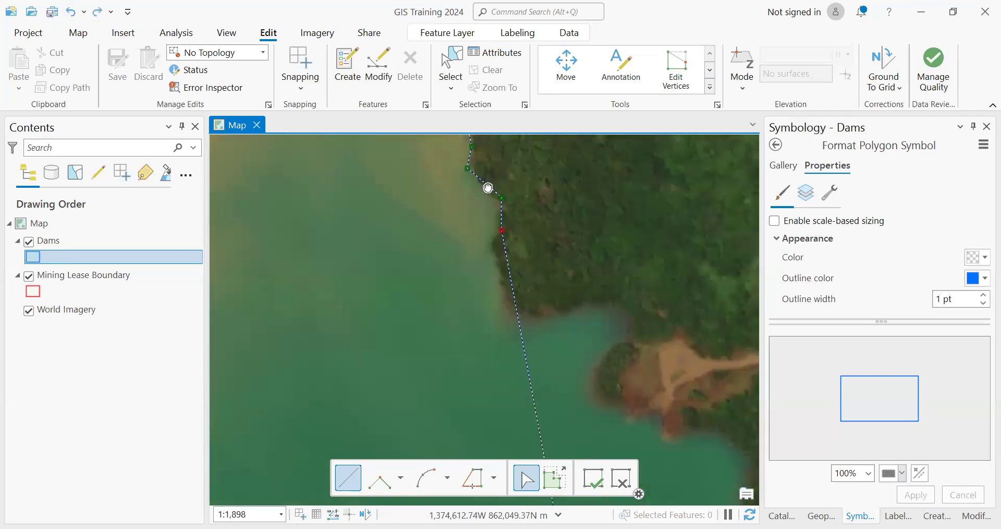
{"action": "left_click", "coordinate": [496, 242]}
{"action": "left_click", "coordinate": [506, 276]}
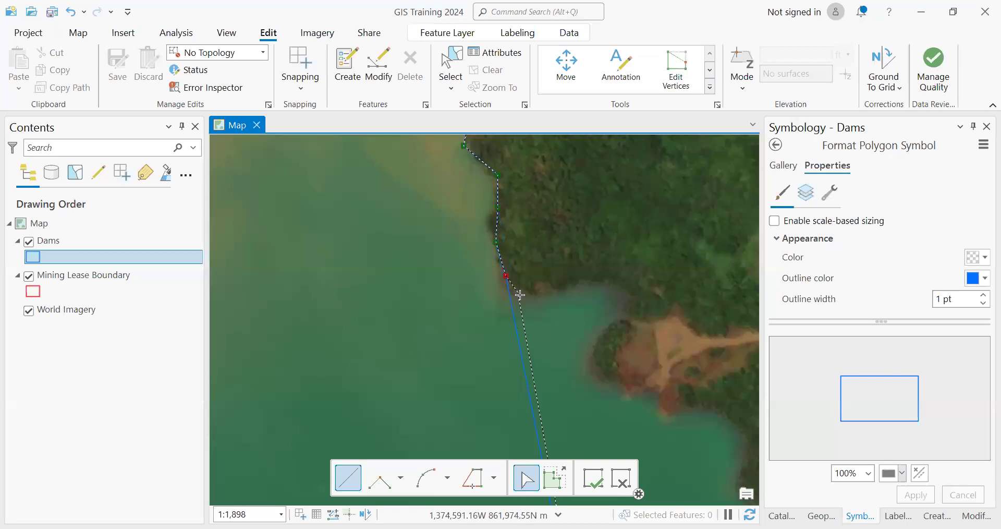
{"action": "left_click", "coordinate": [557, 291]}
{"action": "left_click", "coordinate": [629, 298]}
Trace the dam outline around the headland with the dirt clearing and along the next cove.
{"action": "scroll", "coordinate": [528, 281], "scroll_direction": "down", "scroll_amount": 4}
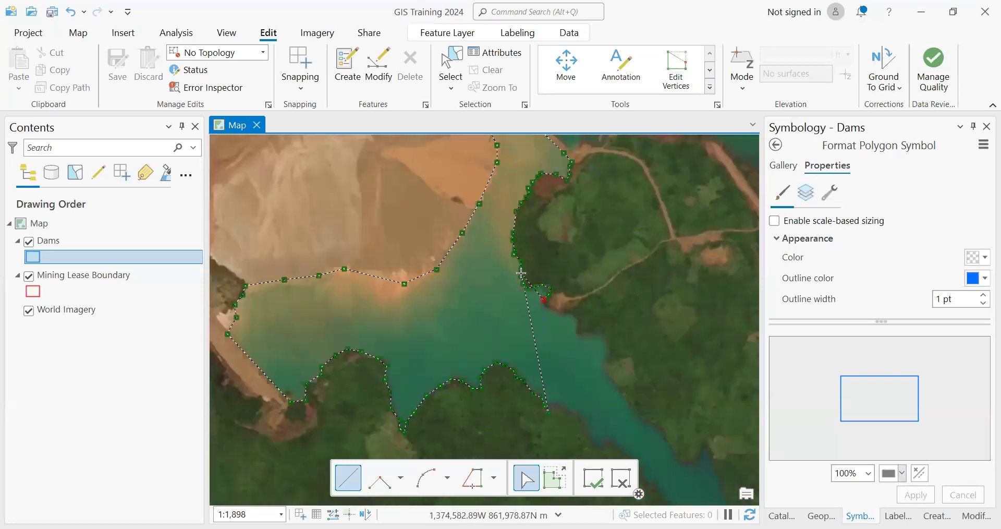
{"action": "scroll", "coordinate": [581, 339], "scroll_direction": "up", "scroll_amount": 3}
{"action": "scroll", "coordinate": [485, 285], "scroll_direction": "down", "scroll_amount": 1}
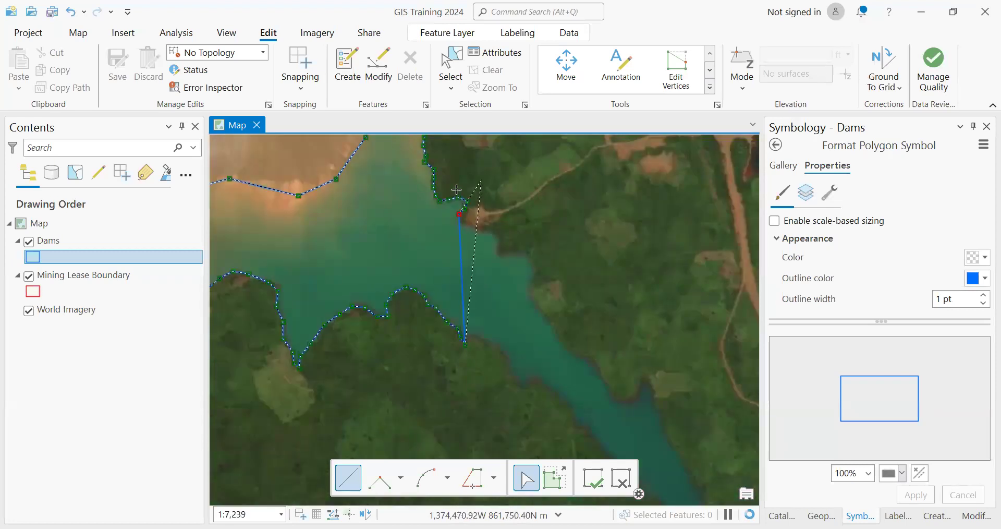
{"action": "scroll", "coordinate": [460, 219], "scroll_direction": "up", "scroll_amount": 3}
{"action": "left_click", "coordinate": [475, 359]}
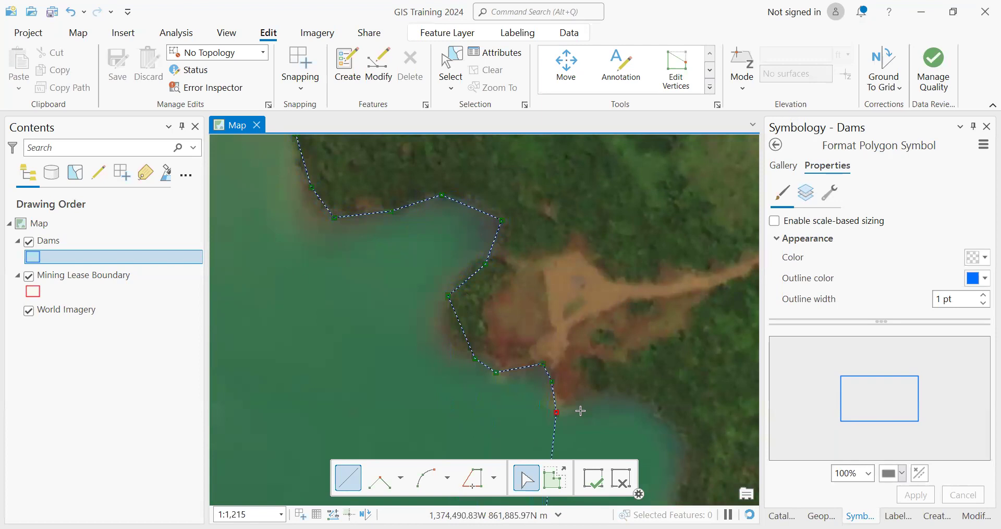
{"action": "left_click", "coordinate": [611, 387]}
{"action": "left_click_drag", "start_coordinate": [686, 455], "coordinate": [610, 239]}
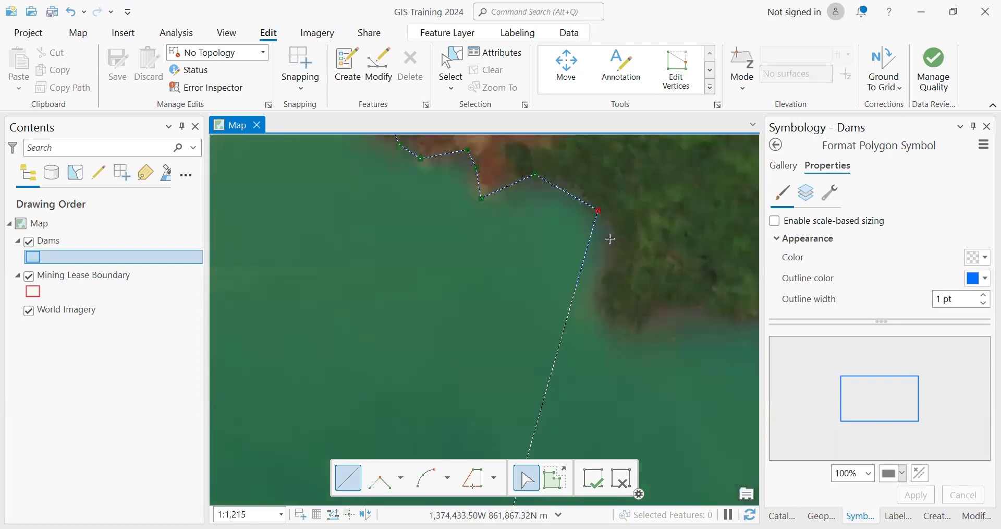
Trace the eastern shore past the next forested bend and southeast to the mouth of the narrow channel.
{"action": "left_click", "coordinate": [612, 241]}
{"action": "left_click", "coordinate": [594, 308]}
{"action": "left_click_drag", "start_coordinate": [669, 323], "coordinate": [496, 233]}
{"action": "left_click", "coordinate": [522, 235]}
{"action": "left_click", "coordinate": [564, 230]}
{"action": "left_click", "coordinate": [590, 237]}
{"action": "left_click", "coordinate": [637, 380]}
{"action": "left_click", "coordinate": [606, 389]}
{"action": "left_click_drag", "start_coordinate": [570, 398], "coordinate": [550, 199]}
{"action": "left_click", "coordinate": [588, 253]}
{"action": "left_click", "coordinate": [623, 342]}
Trace the channel's northeastern shore around the forested point and up to the tip of the side inlet.
{"action": "scroll", "coordinate": [619, 293], "scroll_direction": "down", "scroll_amount": 3}
{"action": "scroll", "coordinate": [582, 268], "scroll_direction": "down", "scroll_amount": 4}
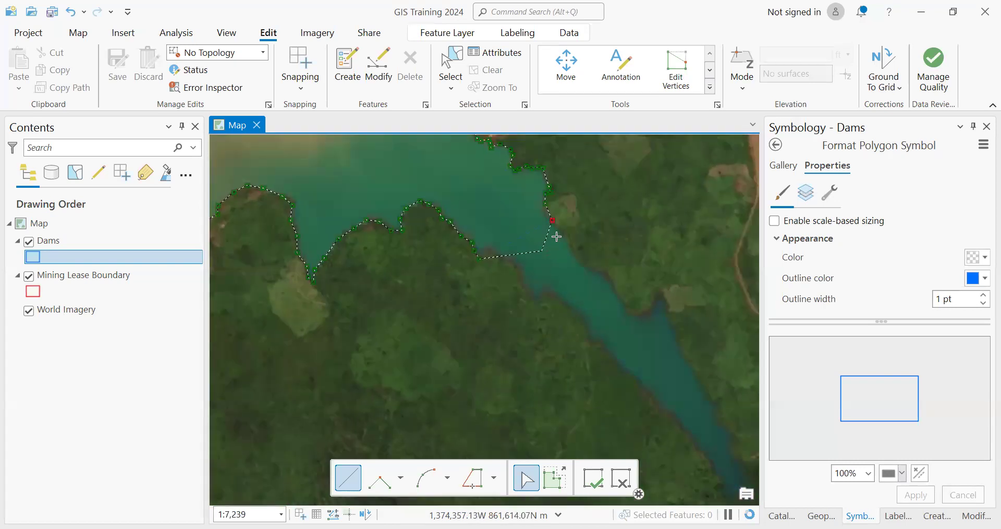
{"action": "left_click", "coordinate": [605, 272]}
{"action": "left_click", "coordinate": [620, 295]}
{"action": "scroll", "coordinate": [634, 318], "scroll_direction": "up", "scroll_amount": 1}
{"action": "scroll", "coordinate": [622, 302], "scroll_direction": "up", "scroll_amount": 4}
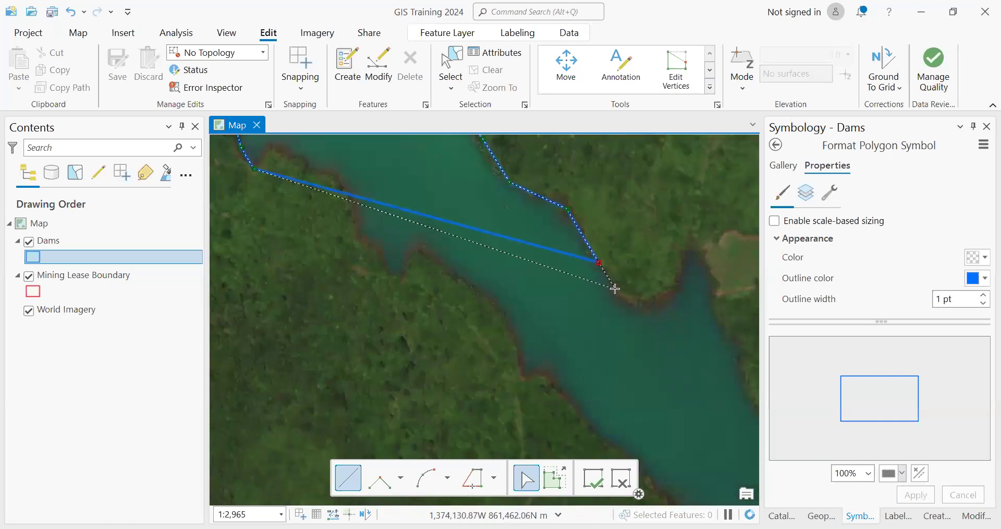
{"action": "left_click", "coordinate": [656, 315]}
{"action": "left_click", "coordinate": [701, 305]}
{"action": "left_click", "coordinate": [716, 276]}
{"action": "left_click", "coordinate": [732, 227]}
Continue the outline from the side inlet's tip down its eastern side and southeast along the channel.
{"action": "scroll", "coordinate": [621, 229], "scroll_direction": "down", "scroll_amount": 1}
{"action": "scroll", "coordinate": [599, 231], "scroll_direction": "down", "scroll_amount": 2}
{"action": "left_click_drag", "start_coordinate": [597, 256], "coordinate": [477, 246]}
{"action": "scroll", "coordinate": [548, 215], "scroll_direction": "up", "scroll_amount": 4}
{"action": "left_click", "coordinate": [498, 249]}
{"action": "left_click", "coordinate": [520, 317]}
{"action": "scroll", "coordinate": [518, 315], "scroll_direction": "down", "scroll_amount": 4}
{"action": "left_click_drag", "start_coordinate": [516, 385], "coordinate": [547, 243]}
{"action": "left_click", "coordinate": [535, 202]}
{"action": "left_click", "coordinate": [552, 226]}
{"action": "left_click", "coordinate": [558, 237]}
{"action": "left_click", "coordinate": [565, 267]}
{"action": "left_click", "coordinate": [580, 300]}
Add outline vertices along the forested eastern bank of the narrowing channel.
{"action": "scroll", "coordinate": [593, 317], "scroll_direction": "up", "scroll_amount": 2}
{"action": "left_click", "coordinate": [594, 304]}
{"action": "left_click", "coordinate": [605, 343]}
{"action": "left_click_drag", "start_coordinate": [628, 403], "coordinate": [592, 293]}
{"action": "scroll", "coordinate": [592, 293], "scroll_direction": "up", "scroll_amount": 1}
{"action": "scroll", "coordinate": [592, 293], "scroll_direction": "up", "scroll_amount": 2}
{"action": "left_click", "coordinate": [618, 273]}
{"action": "left_click", "coordinate": [664, 405]}
Trace the outline around the small notch in the channel's eastern bank.
{"action": "scroll", "coordinate": [529, 276], "scroll_direction": "down", "scroll_amount": 2}
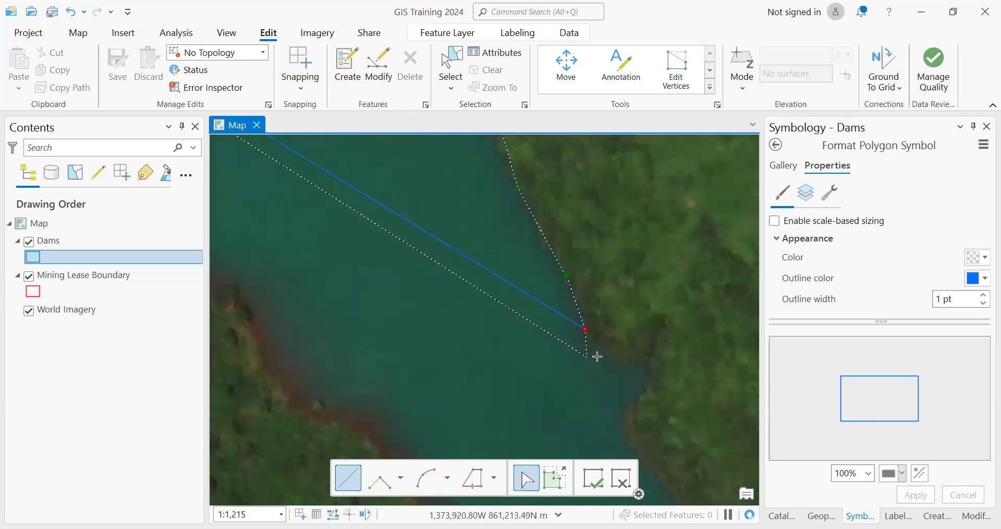
{"action": "scroll", "coordinate": [616, 358], "scroll_direction": "up", "scroll_amount": 2}
{"action": "left_click", "coordinate": [617, 369]}
{"action": "left_click", "coordinate": [649, 381]}
{"action": "left_click", "coordinate": [698, 360]}
{"action": "left_click", "coordinate": [706, 400]}
{"action": "left_click", "coordinate": [668, 461]}
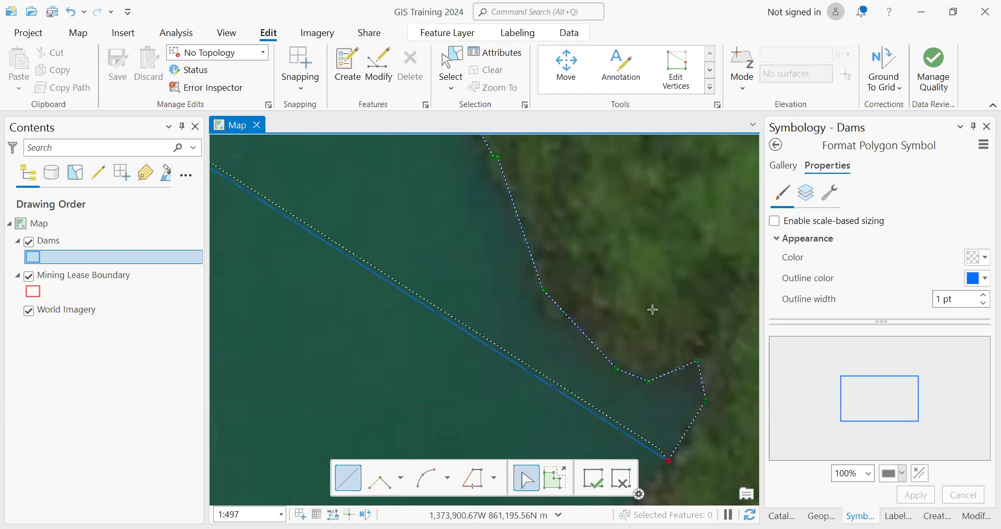
Continue the outline southeast along the bank and around the next small cove.
{"action": "scroll", "coordinate": [644, 320], "scroll_direction": "down", "scroll_amount": 2}
{"action": "left_click_drag", "start_coordinate": [626, 385], "coordinate": [536, 231]}
{"action": "left_click", "coordinate": [552, 238]}
{"action": "left_click", "coordinate": [563, 265]}
{"action": "left_click", "coordinate": [601, 310]}
{"action": "left_click", "coordinate": [640, 331]}
{"action": "left_click", "coordinate": [673, 372]}
{"action": "left_click", "coordinate": [676, 396]}
{"action": "left_click", "coordinate": [652, 408]}
Trace the eastern bank around the last forested point toward the channel's southern end.
{"action": "left_click_drag", "start_coordinate": [647, 412], "coordinate": [648, 255]}
{"action": "left_click", "coordinate": [640, 195]}
{"action": "left_click", "coordinate": [656, 234]}
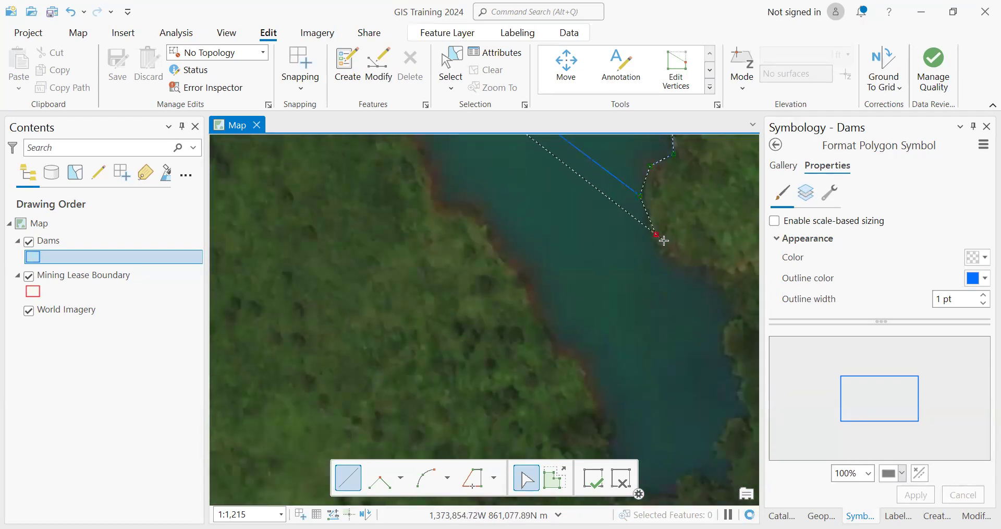
{"action": "left_click", "coordinate": [696, 270]}
{"action": "left_click", "coordinate": [728, 289]}
{"action": "left_click", "coordinate": [731, 329]}
Finish the dam polygon with a last vertex in the middle of the southeastern channel.
{"action": "scroll", "coordinate": [646, 353], "scroll_direction": "down", "scroll_amount": 4}
{"action": "left_click_drag", "start_coordinate": [600, 274], "coordinate": [609, 384]}
{"action": "scroll", "coordinate": [543, 284], "scroll_direction": "down", "scroll_amount": 6}
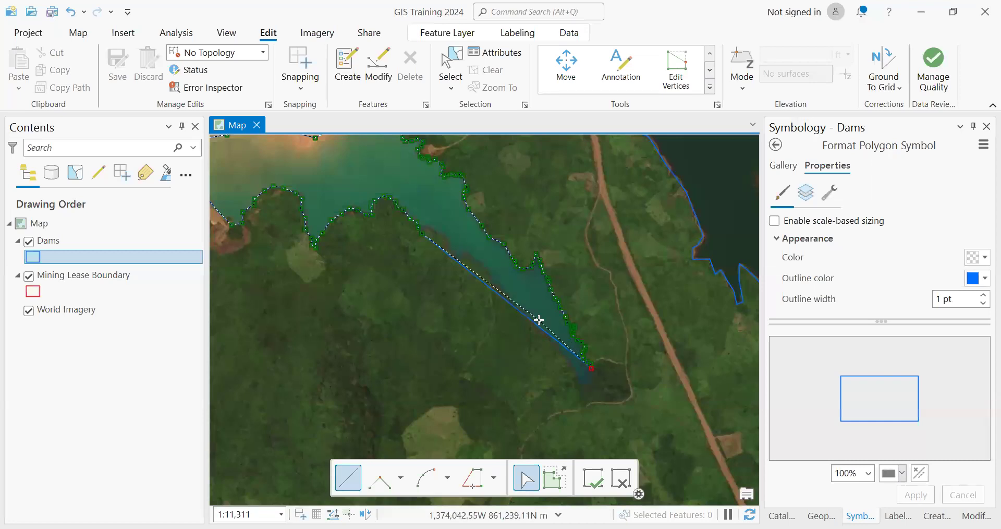
{"action": "scroll", "coordinate": [535, 303], "scroll_direction": "up", "scroll_amount": 2}
{"action": "double_click", "coordinate": [535, 301]}
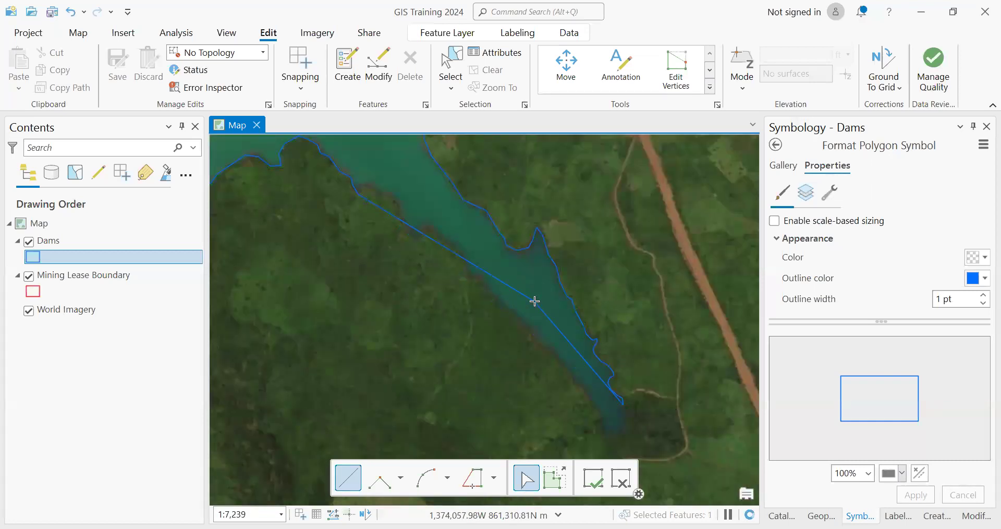
{"action": "scroll", "coordinate": [515, 317], "scroll_direction": "down", "scroll_amount": 2}
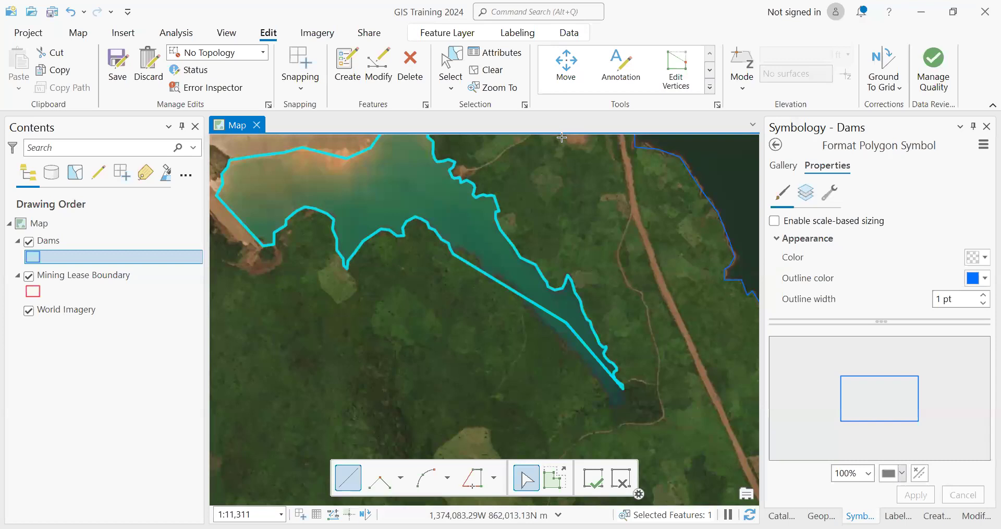
Delete the selected, incompletely traced dam polygon and confirm the deletion.
{"action": "left_click", "coordinate": [451, 64]}
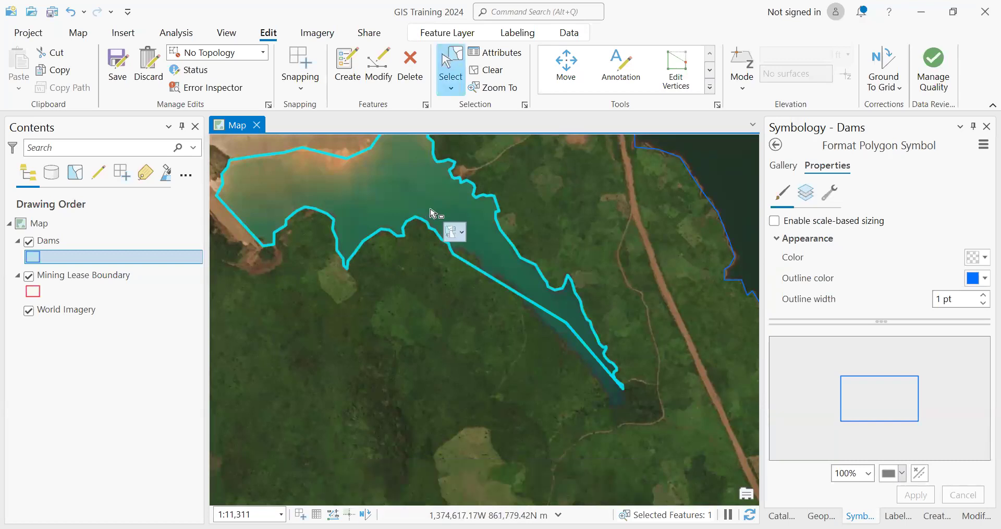
{"action": "key", "text": "Delete"}
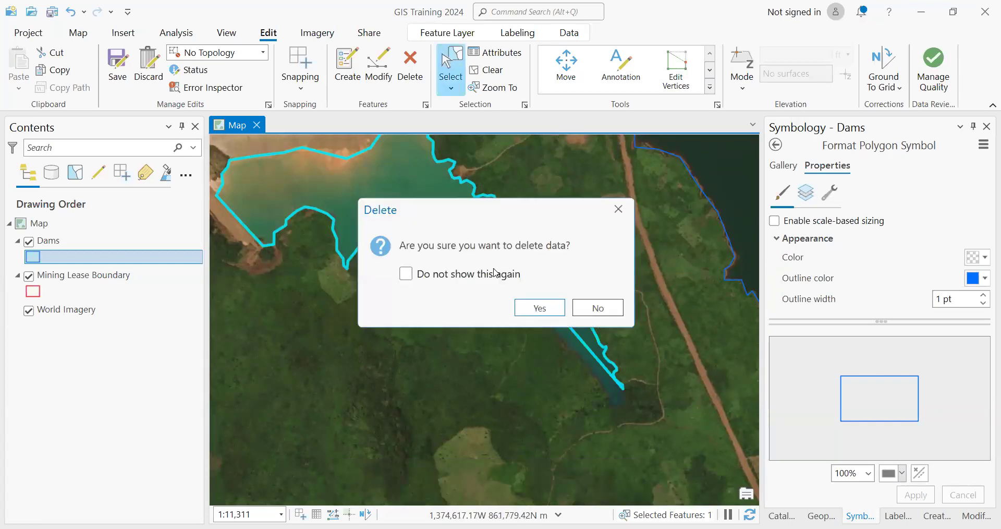
{"action": "left_click", "coordinate": [535, 309]}
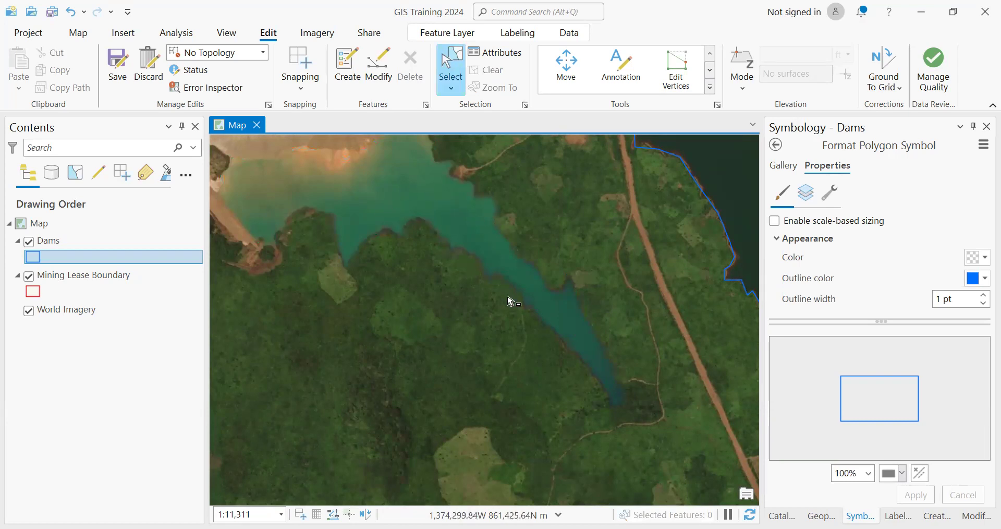
Start a new Dams polygon and trace the southern shore across the western headland to the first narrow cove.
{"action": "scroll", "coordinate": [480, 230], "scroll_direction": "down", "scroll_amount": 4}
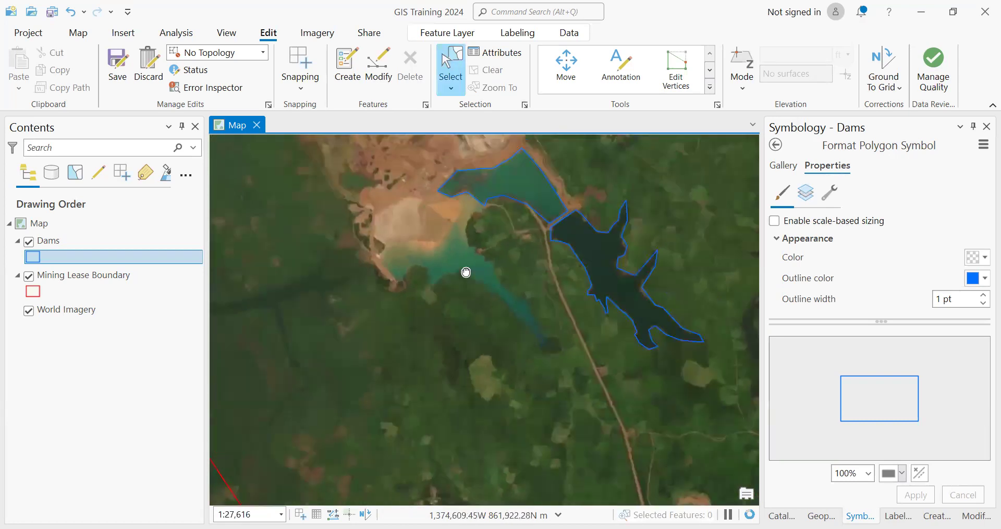
{"action": "scroll", "coordinate": [463, 271], "scroll_direction": "up", "scroll_amount": 4}
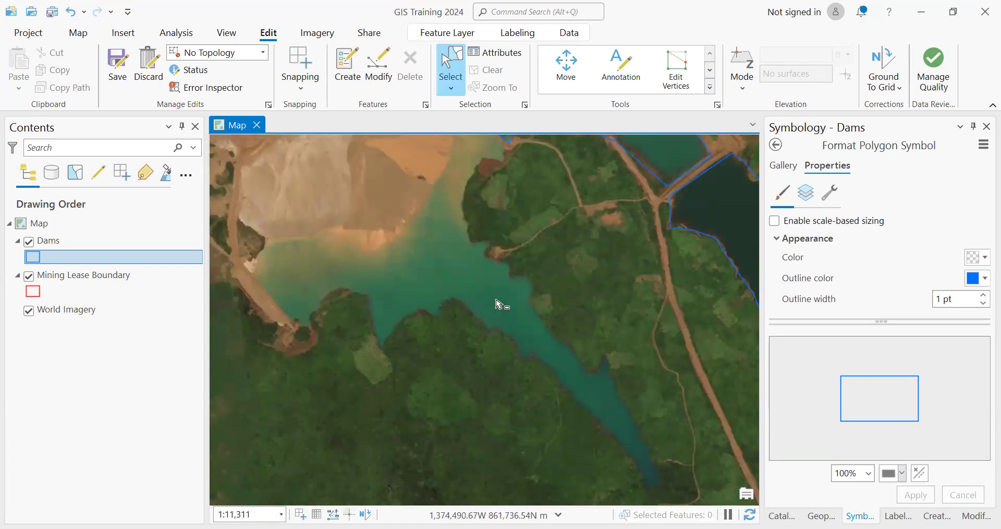
{"action": "scroll", "coordinate": [487, 227], "scroll_direction": "up", "scroll_amount": 2}
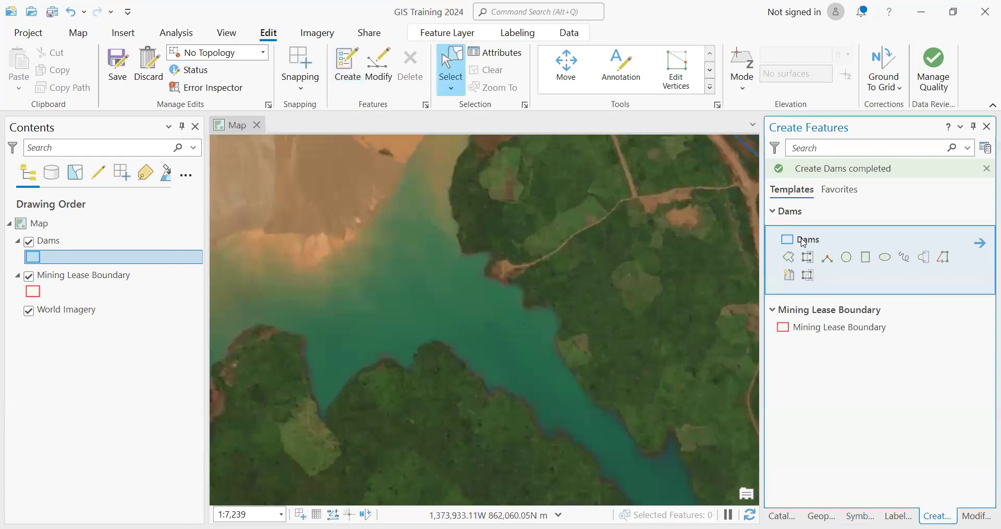
{"action": "left_click", "coordinate": [803, 242]}
{"action": "scroll", "coordinate": [333, 399], "scroll_direction": "up", "scroll_amount": 6}
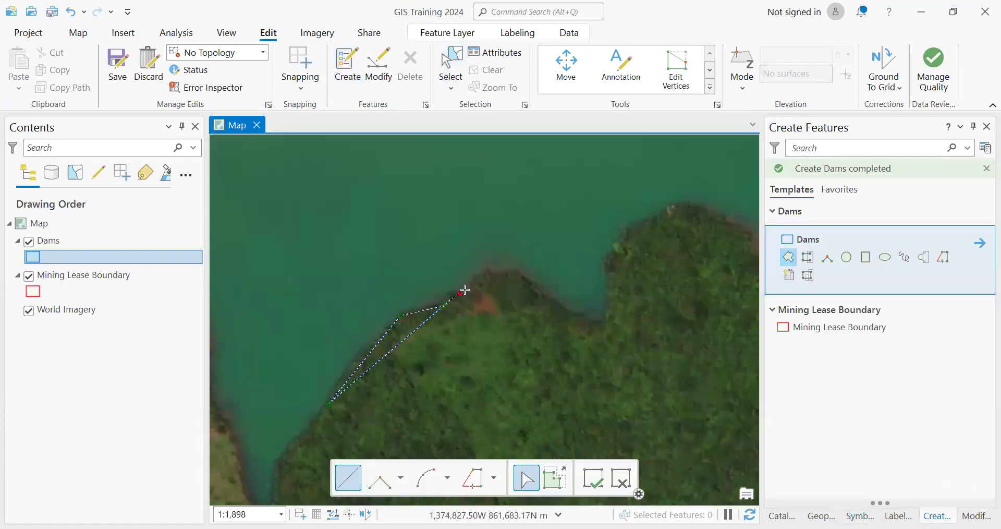
{"action": "left_click", "coordinate": [491, 272]}
{"action": "left_click", "coordinate": [521, 275]}
{"action": "left_click", "coordinate": [571, 310]}
{"action": "left_click", "coordinate": [602, 323]}
Trace the southern shore up over the next forested headland and down to the second cove.
{"action": "left_click", "coordinate": [612, 275]}
{"action": "left_click", "coordinate": [628, 237]}
{"action": "left_click", "coordinate": [666, 218]}
{"action": "left_click", "coordinate": [688, 203]}
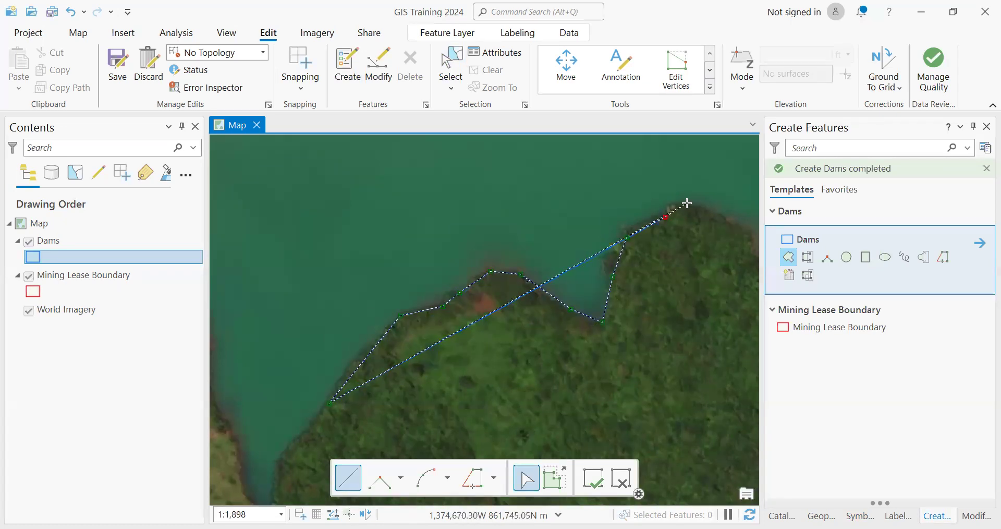
{"action": "left_click_drag", "start_coordinate": [659, 266], "coordinate": [382, 229]}
{"action": "left_click", "coordinate": [488, 211]}
{"action": "left_click", "coordinate": [516, 249]}
{"action": "left_click", "coordinate": [564, 304]}
{"action": "left_click", "coordinate": [600, 332]}
{"action": "left_click", "coordinate": [617, 389]}
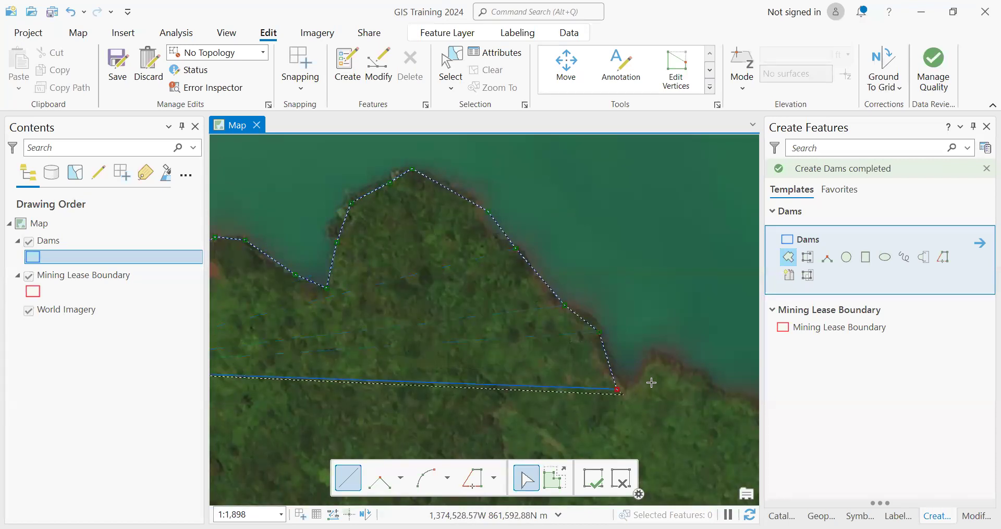
Finish the new dam polygon with a last vertex on the southern shore east of the second cove.
{"action": "scroll", "coordinate": [660, 352], "scroll_direction": "down", "scroll_amount": 3}
{"action": "double_click", "coordinate": [578, 336]}
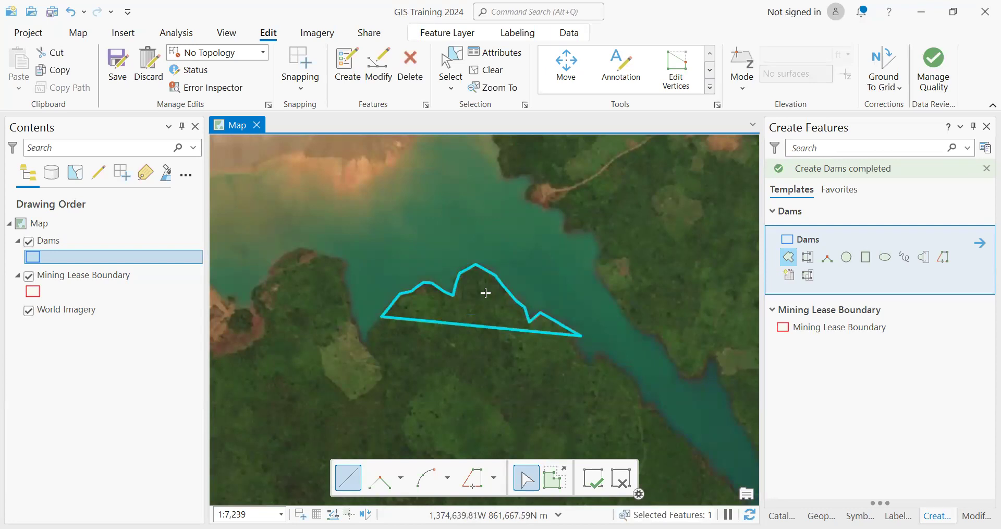
{"action": "scroll", "coordinate": [485, 293], "scroll_direction": "down", "scroll_amount": 2}
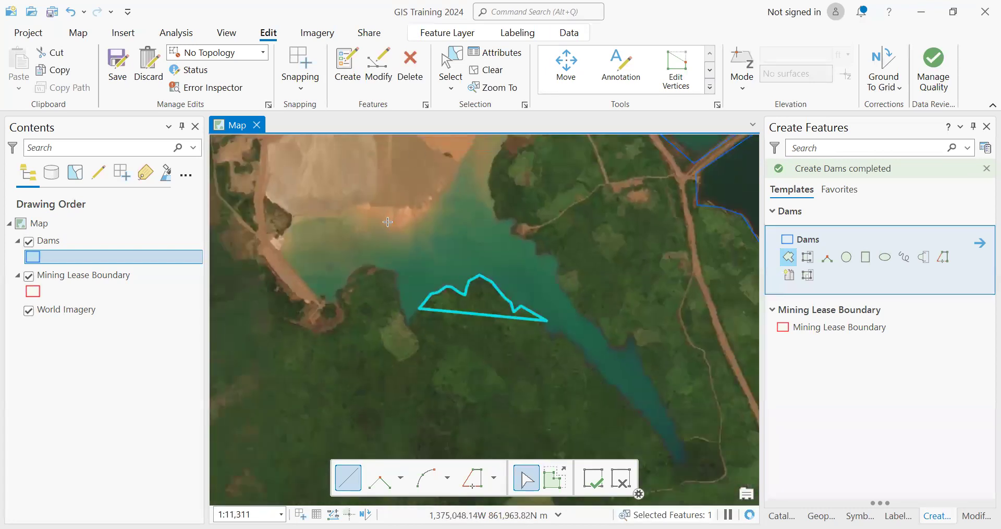
{"action": "scroll", "coordinate": [457, 260], "scroll_direction": "up", "scroll_amount": 2}
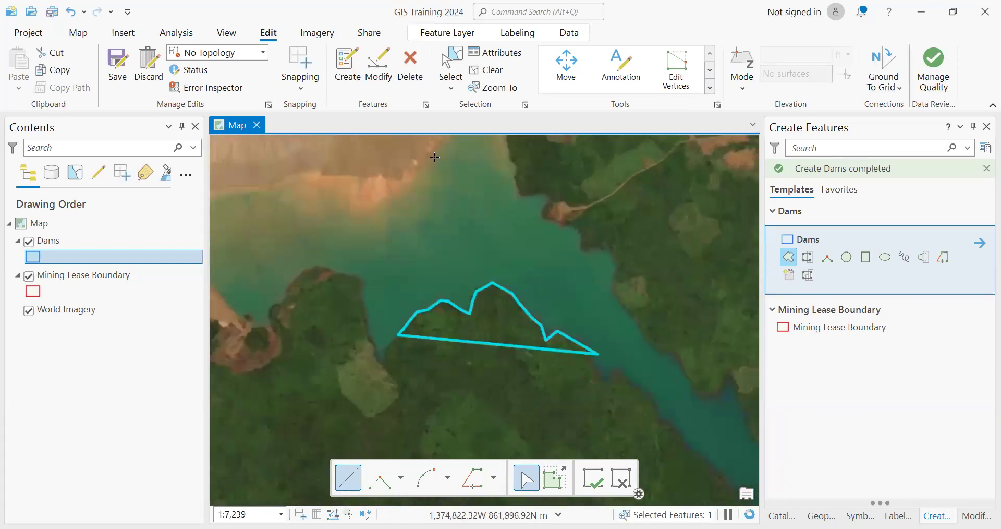
Delete the selected, inaccurate southern-shore dam polygon, confirm the deletion, and save the edits.
{"action": "left_click", "coordinate": [457, 69]}
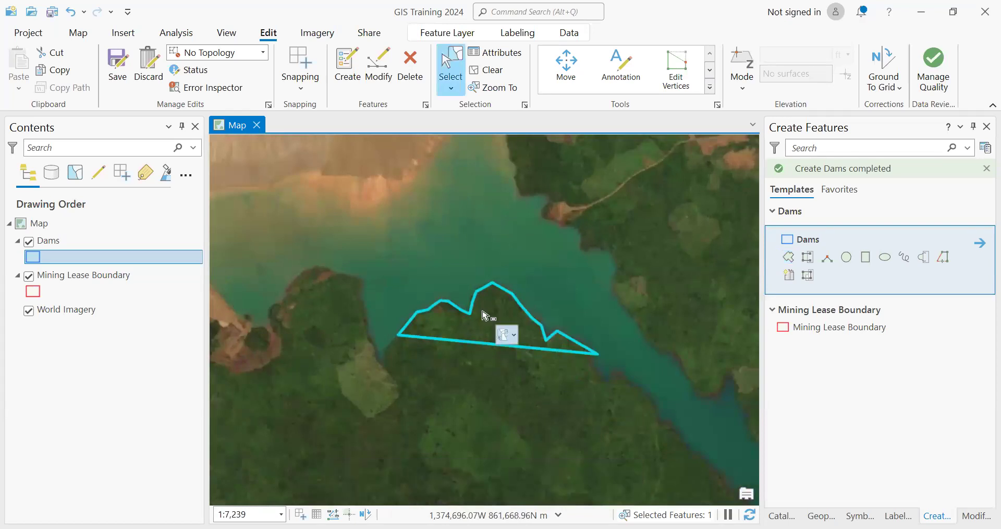
{"action": "key", "text": "Delete"}
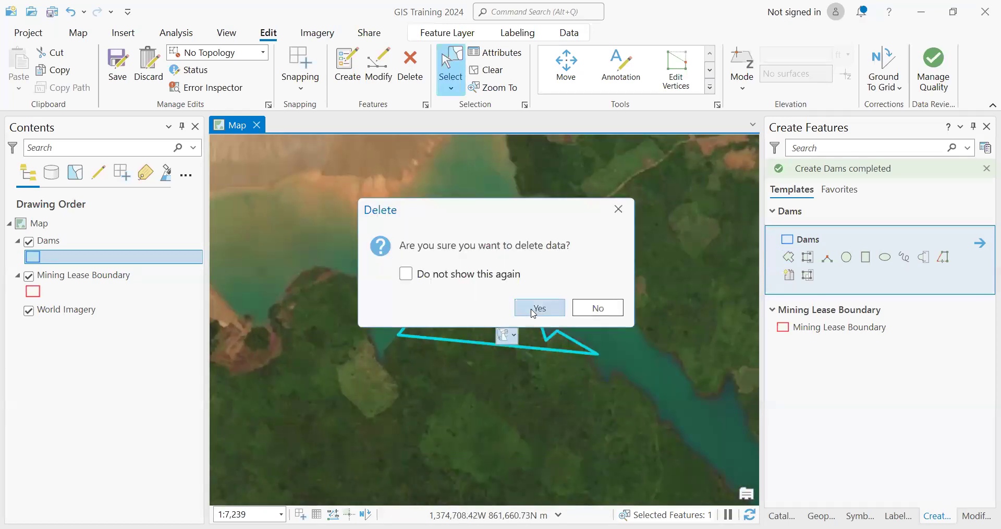
{"action": "key", "text": "Escape"}
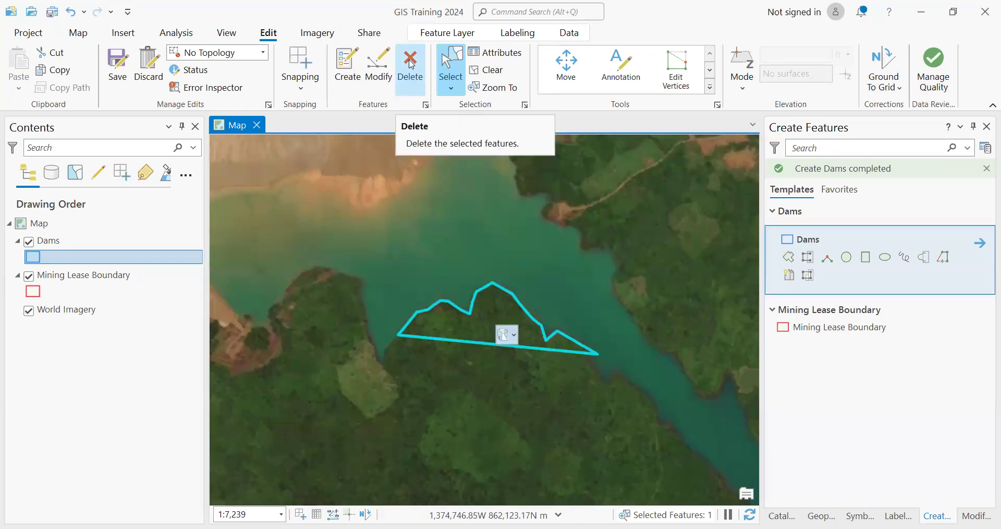
{"action": "left_click", "coordinate": [412, 64]}
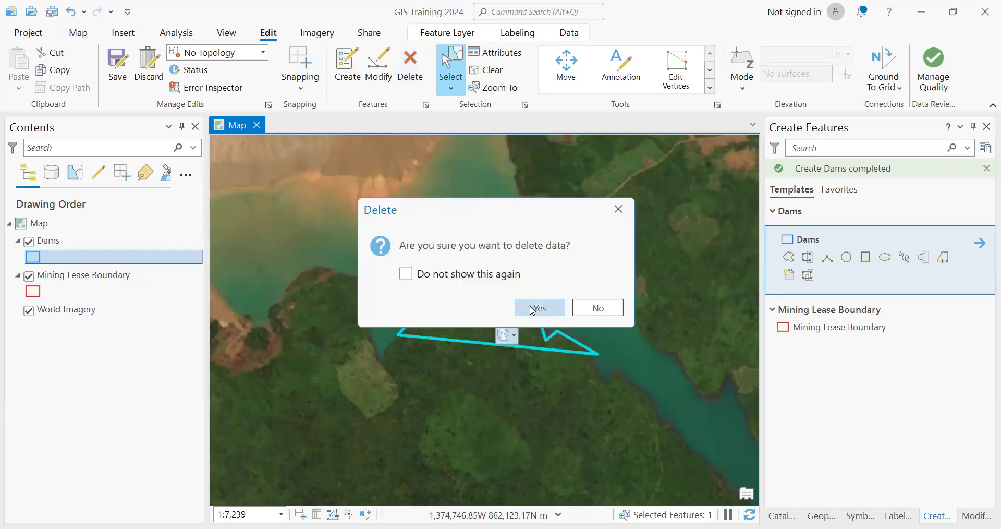
{"action": "left_click", "coordinate": [533, 311]}
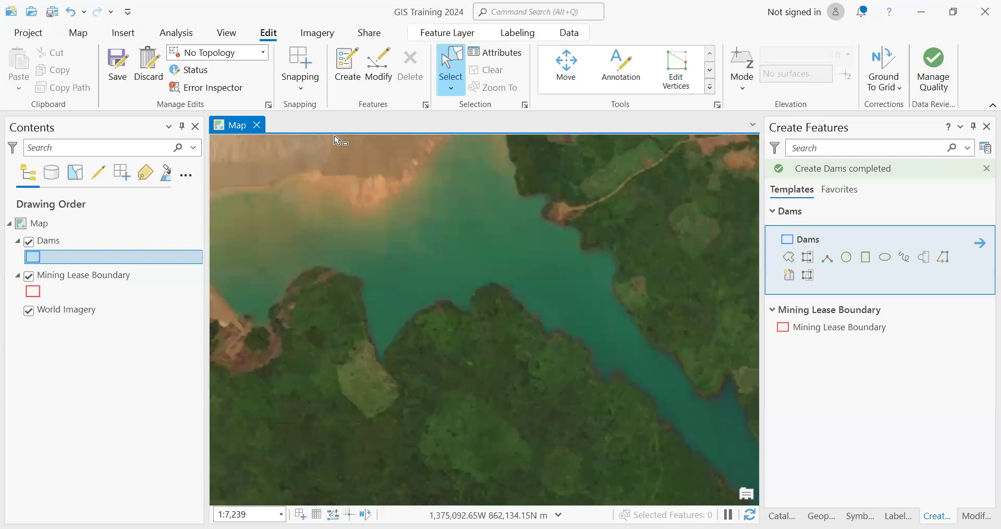
{"action": "left_click", "coordinate": [360, 70]}
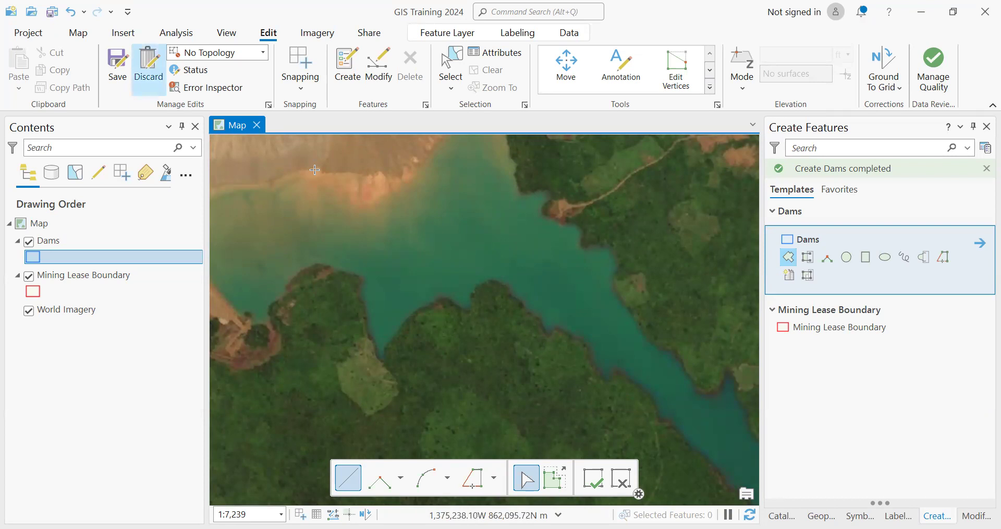
{"action": "left_click", "coordinate": [121, 68]}
Examine the digitized dams across the mining lease and locate the turquoise dam that has no polygon.
{"action": "scroll", "coordinate": [369, 251], "scroll_direction": "down", "scroll_amount": 4}
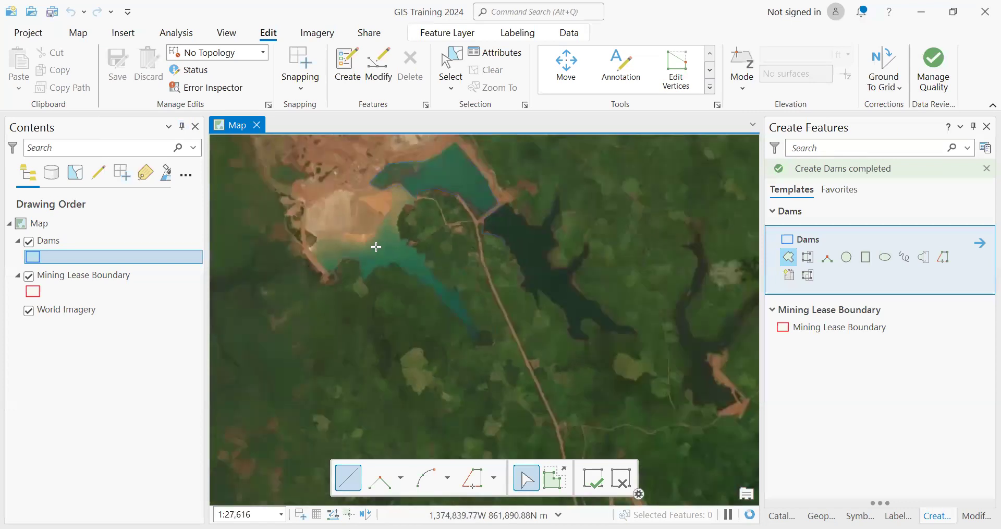
{"action": "left_click_drag", "start_coordinate": [394, 262], "coordinate": [437, 235]}
{"action": "scroll", "coordinate": [428, 301], "scroll_direction": "down", "scroll_amount": 2}
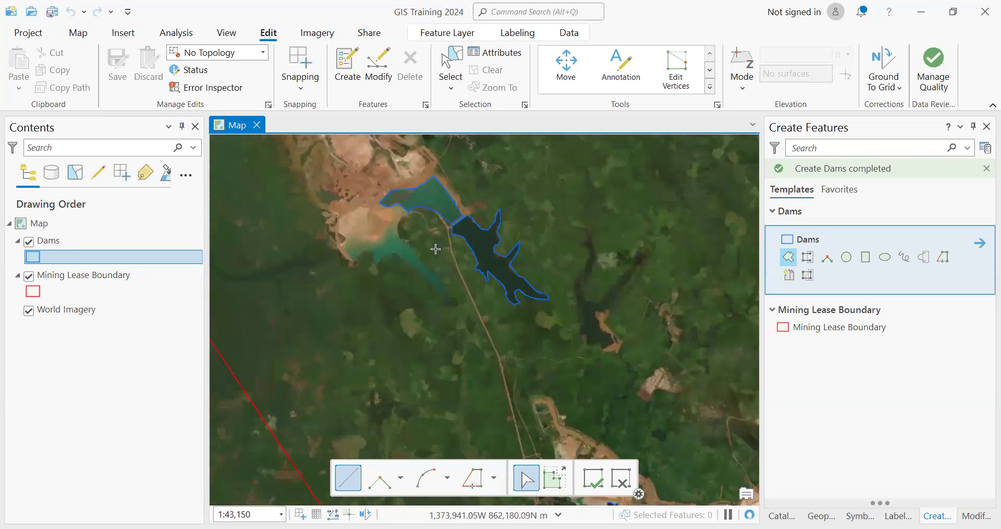
{"action": "scroll", "coordinate": [441, 259], "scroll_direction": "down", "scroll_amount": 2}
{"action": "scroll", "coordinate": [453, 274], "scroll_direction": "down", "scroll_amount": 2}
{"action": "scroll", "coordinate": [460, 279], "scroll_direction": "down", "scroll_amount": 2}
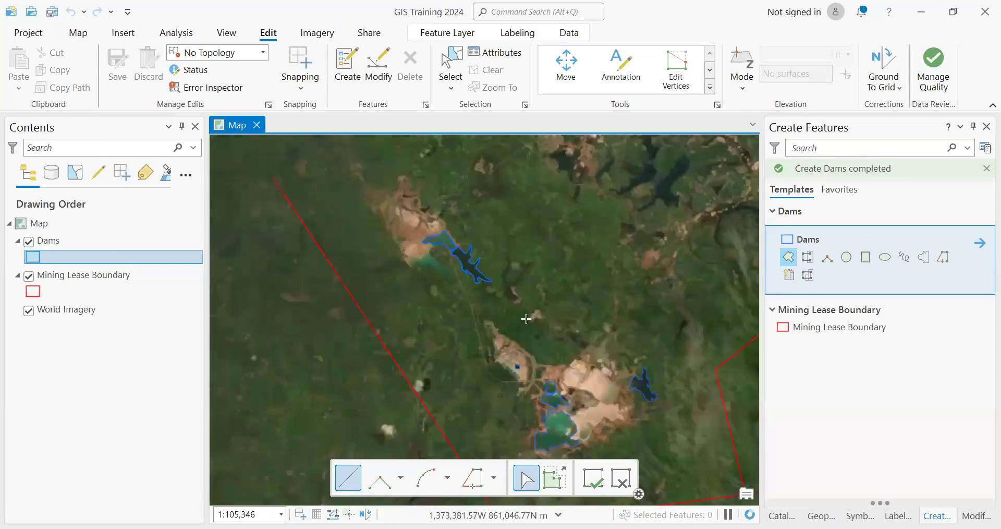
{"action": "left_click_drag", "start_coordinate": [493, 296], "coordinate": [465, 281]}
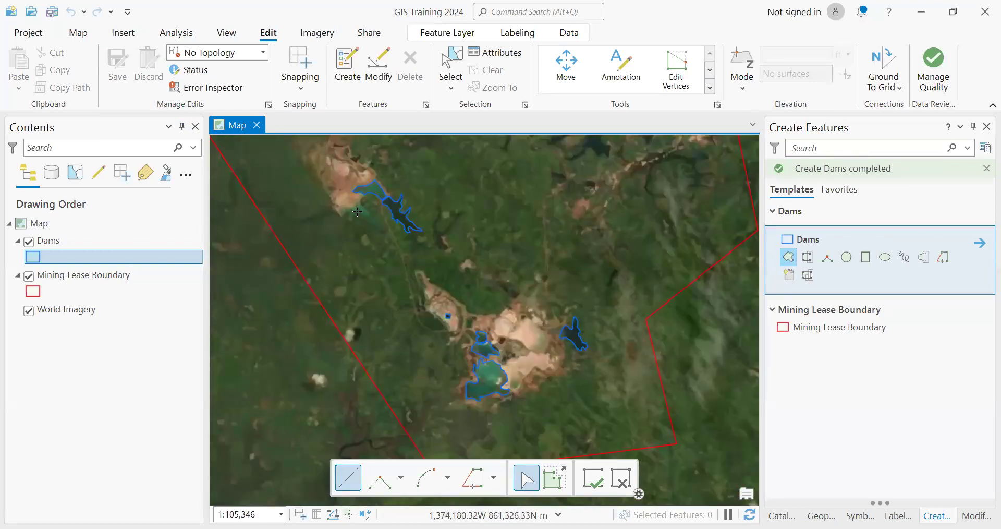
{"action": "scroll", "coordinate": [354, 206], "scroll_direction": "up", "scroll_amount": 6}
{"action": "scroll", "coordinate": [432, 280], "scroll_direction": "up", "scroll_amount": 4}
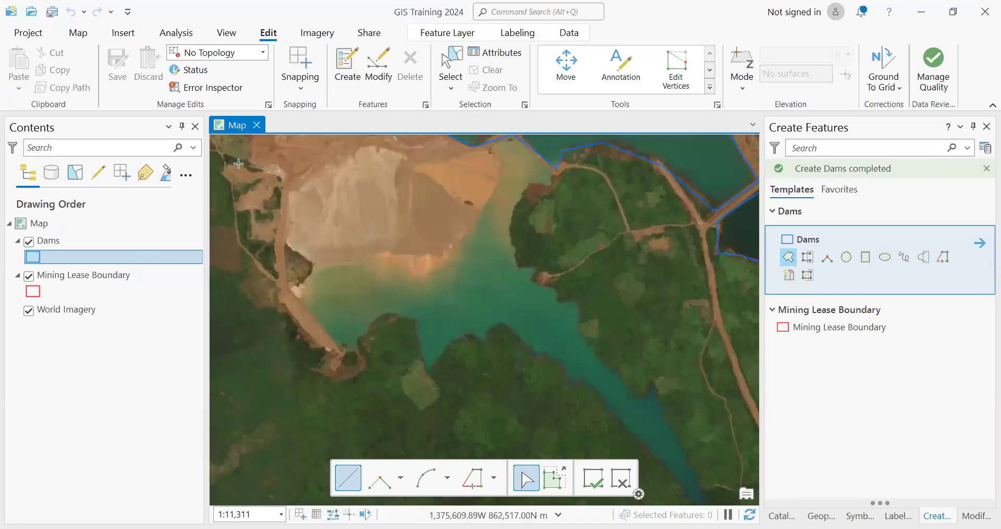
Start a new Dams polygon at the turquoise dam's western end and trace its northern shore along the bare tailings edge.
{"action": "left_click", "coordinate": [348, 77]}
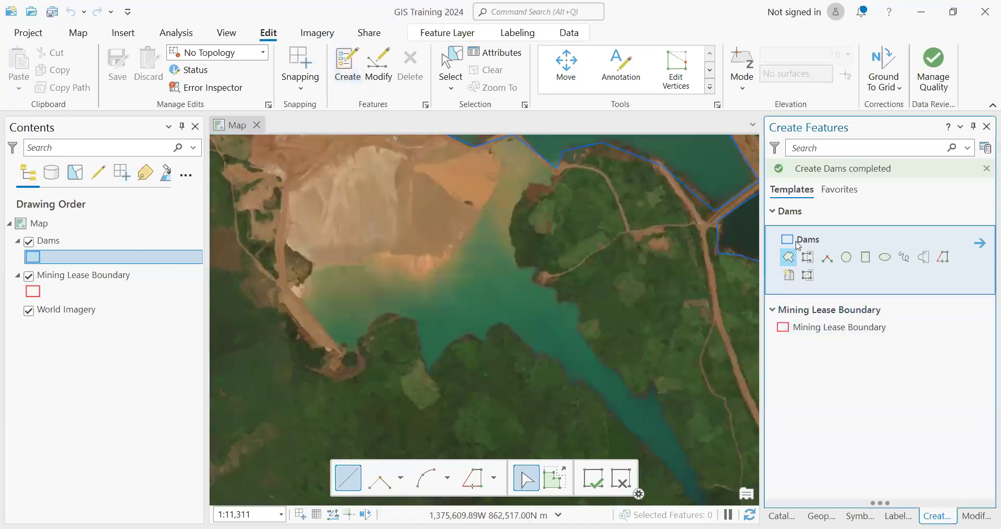
{"action": "scroll", "coordinate": [337, 282], "scroll_direction": "up", "scroll_amount": 2}
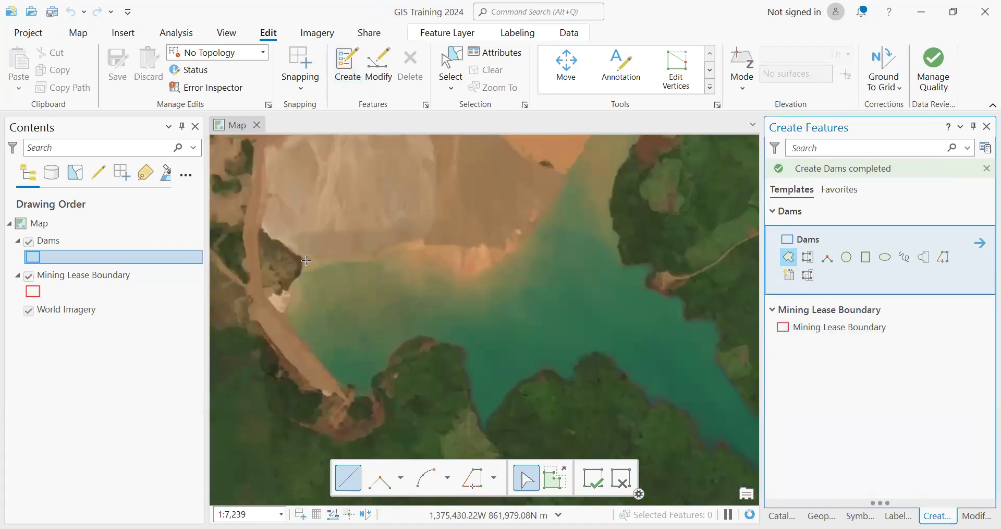
{"action": "left_click", "coordinate": [307, 261]}
{"action": "left_click", "coordinate": [478, 276]}
{"action": "left_click", "coordinate": [550, 212]}
{"action": "left_click", "coordinate": [577, 165]}
Extend the trace up the narrow northern inlet to the neighbouring dam's boundary and across to the eastern bank.
{"action": "left_click_drag", "start_coordinate": [516, 252], "coordinate": [444, 321]}
{"action": "left_click", "coordinate": [524, 192]}
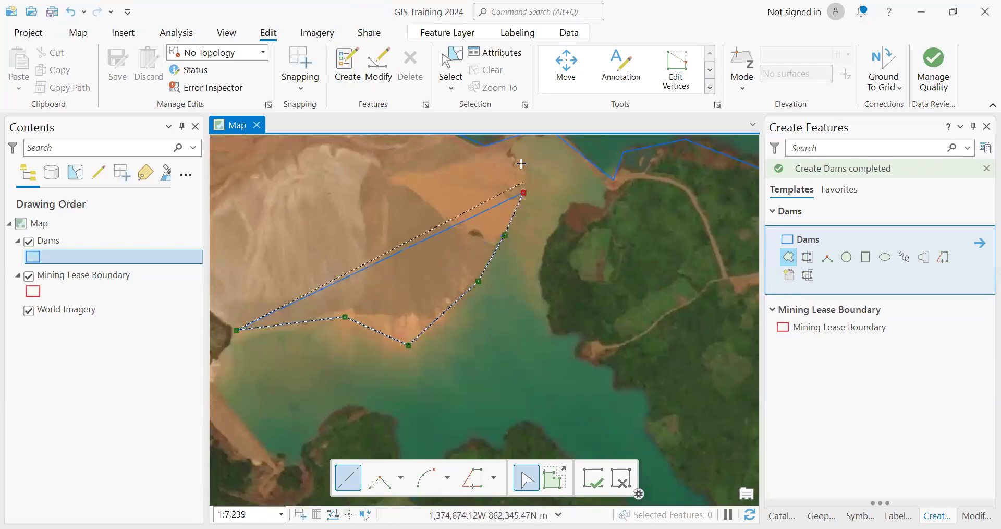
{"action": "left_click", "coordinate": [517, 148]}
{"action": "left_click_drag", "start_coordinate": [525, 144], "coordinate": [513, 190]}
{"action": "left_click", "coordinate": [534, 176]}
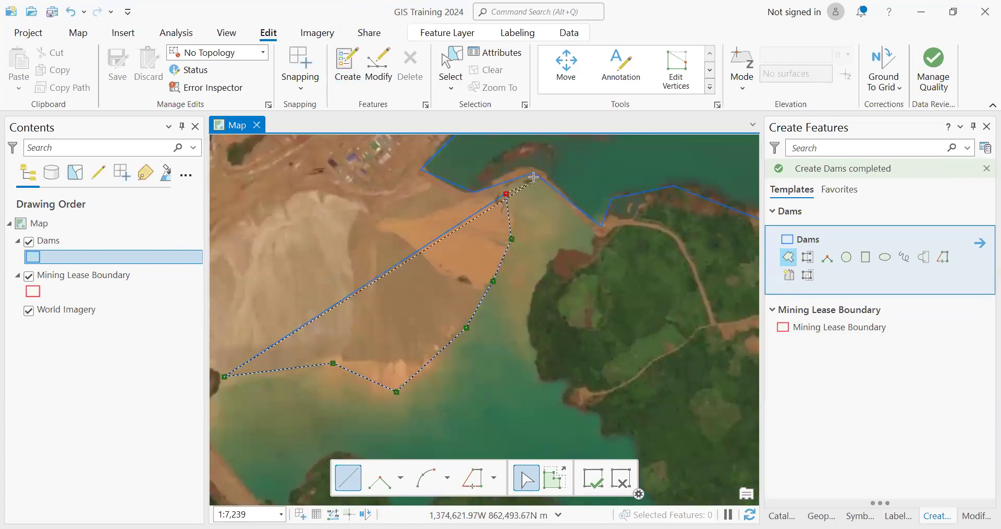
{"action": "left_click", "coordinate": [595, 238]}
{"action": "left_click", "coordinate": [587, 255]}
Trace the inlet's eastern bank southward around the forested headland.
{"action": "left_click", "coordinate": [565, 250]}
{"action": "left_click", "coordinate": [542, 280]}
{"action": "left_click", "coordinate": [529, 307]}
{"action": "left_click", "coordinate": [528, 337]}
{"action": "left_click", "coordinate": [539, 360]}
{"action": "left_click", "coordinate": [543, 381]}
Trace the northeastern shore past the dirt track's end and around the stepped forest edge.
{"action": "left_click", "coordinate": [566, 381]}
{"action": "left_click", "coordinate": [569, 392]}
{"action": "left_click", "coordinate": [568, 404]}
{"action": "left_click", "coordinate": [602, 418]}
{"action": "left_click", "coordinate": [604, 434]}
{"action": "left_click_drag", "start_coordinate": [604, 437], "coordinate": [526, 216]}
{"action": "left_click", "coordinate": [550, 212]}
{"action": "left_click", "coordinate": [560, 231]}
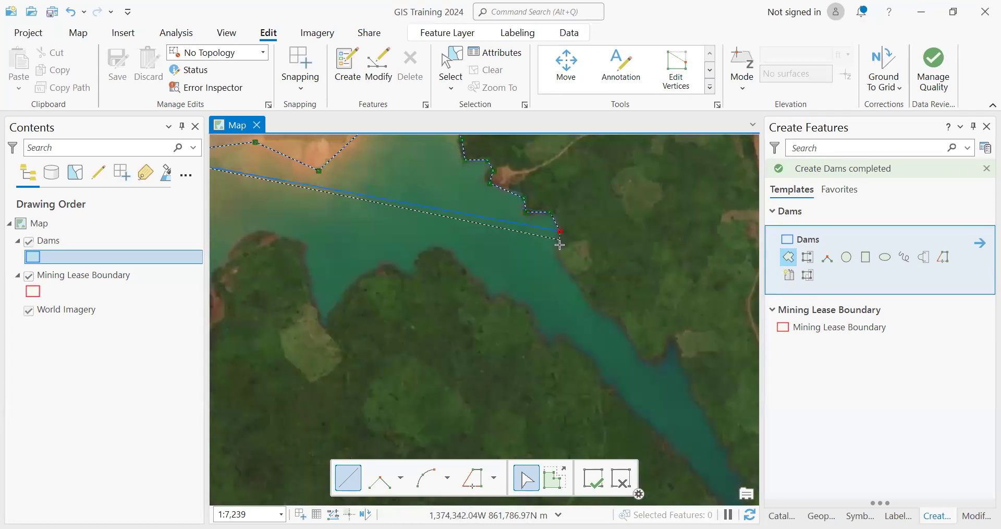
Trace the northeastern shore along the narrowing arm and around the small side cove.
{"action": "left_click", "coordinate": [576, 289]}
{"action": "left_click", "coordinate": [602, 319]}
{"action": "left_click", "coordinate": [638, 344]}
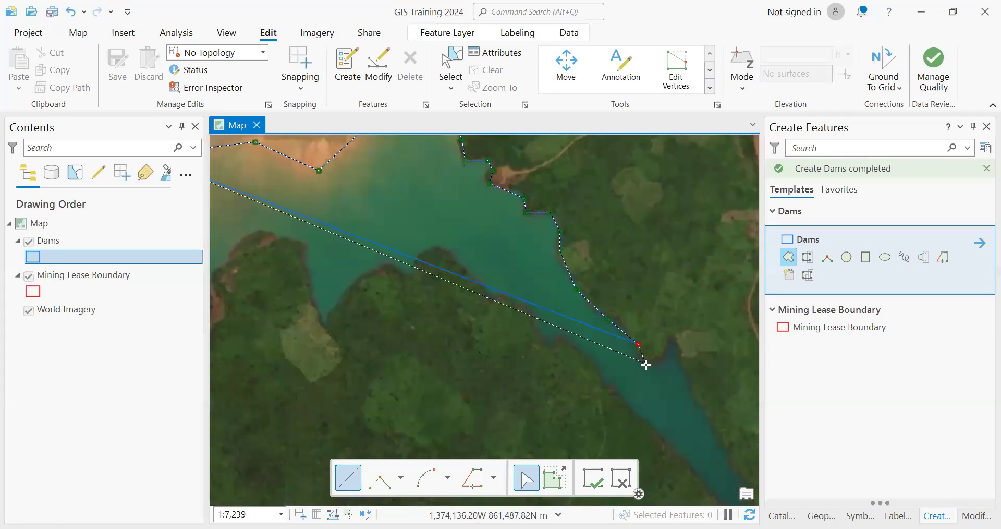
{"action": "left_click", "coordinate": [647, 364]}
{"action": "left_click", "coordinate": [658, 358]}
{"action": "left_click", "coordinate": [669, 344]}
{"action": "left_click", "coordinate": [684, 347]}
Trace the narrow arm down to its southeastern tip and around onto the opposite bank.
{"action": "left_click", "coordinate": [699, 408]}
{"action": "mouse_move", "coordinate": [670, 336]}
{"action": "left_mouse_down"}
{"action": "mouse_move", "coordinate": [653, 309]}
{"action": "mouse_move", "coordinate": [630, 199]}
{"action": "left_mouse_up"}
{"action": "left_click", "coordinate": [692, 331]}
{"action": "left_click", "coordinate": [709, 369]}
{"action": "left_click", "coordinate": [713, 400]}
{"action": "left_click", "coordinate": [700, 402]}
{"action": "left_click", "coordinate": [677, 361]}
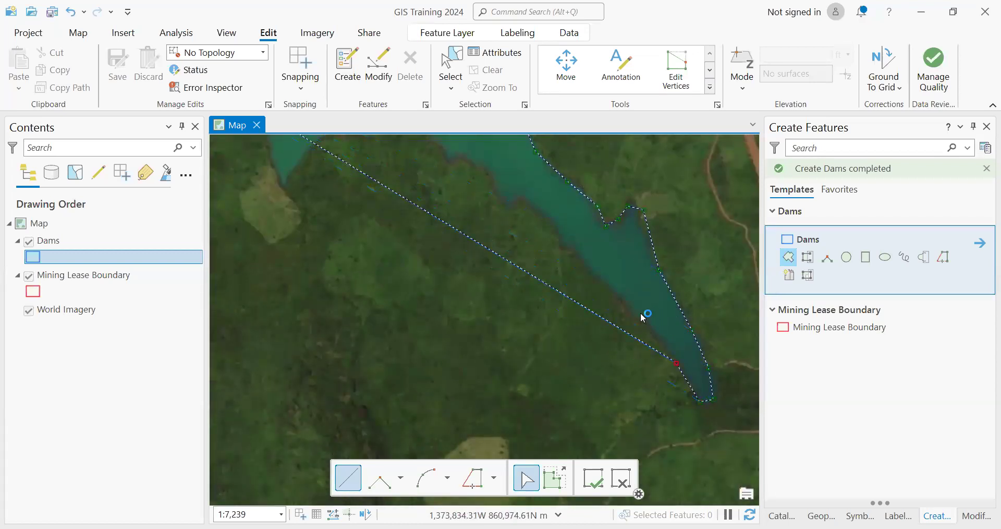
Trace the arm's southwestern bank back northwest to the notch in the shoreline.
{"action": "left_click", "coordinate": [633, 305]}
{"action": "left_click", "coordinate": [591, 266]}
{"action": "left_click", "coordinate": [559, 235]}
{"action": "left_click", "coordinate": [515, 205]}
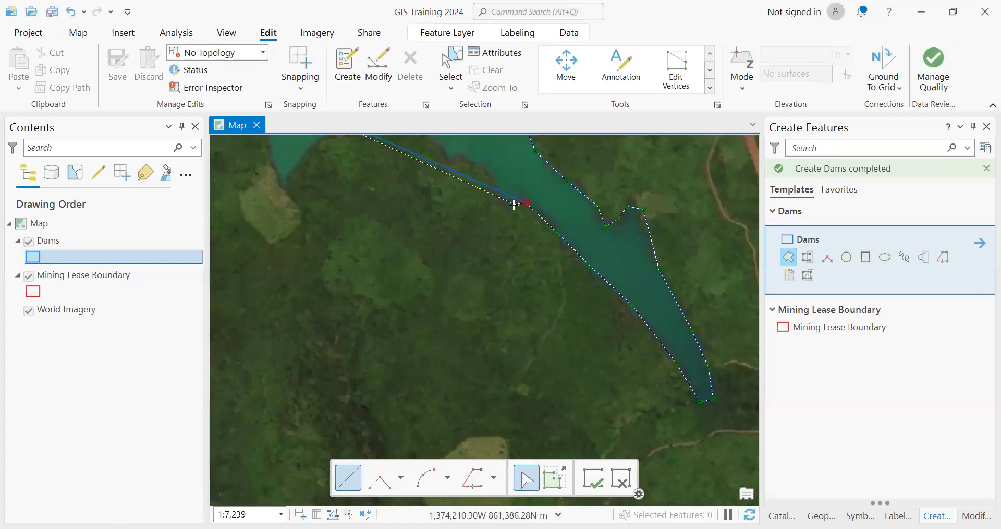
{"action": "left_click", "coordinate": [491, 190]}
{"action": "left_click", "coordinate": [480, 167]}
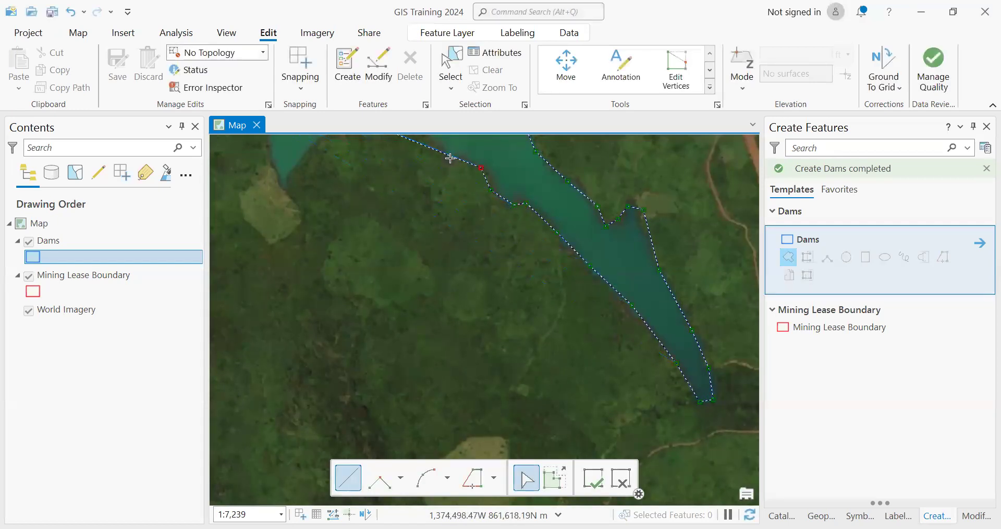
Trace the southern shore over the forested headland, around the pointed cove, and up the cove's western side.
{"action": "left_click_drag", "start_coordinate": [523, 305], "coordinate": [611, 397]}
{"action": "left_click", "coordinate": [516, 225]}
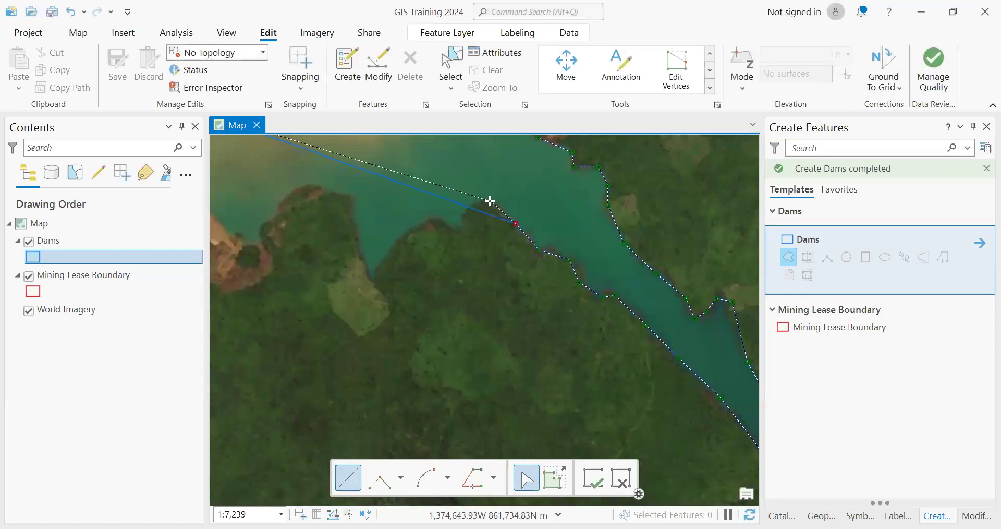
{"action": "left_click", "coordinate": [461, 210]}
{"action": "left_click", "coordinate": [455, 223]}
{"action": "left_click", "coordinate": [434, 217]}
{"action": "left_click", "coordinate": [401, 236]}
{"action": "left_click", "coordinate": [377, 266]}
{"action": "left_click", "coordinate": [354, 224]}
{"action": "left_click", "coordinate": [348, 202]}
Trace the last western headland and embankment, finish the turquoise dam polygon, and save the edits.
{"action": "mouse_move", "coordinate": [305, 203]}
{"action": "left_mouse_down"}
{"action": "mouse_move", "coordinate": [441, 281]}
{"action": "mouse_move", "coordinate": [501, 301]}
{"action": "left_mouse_up"}
{"action": "left_click", "coordinate": [506, 281]}
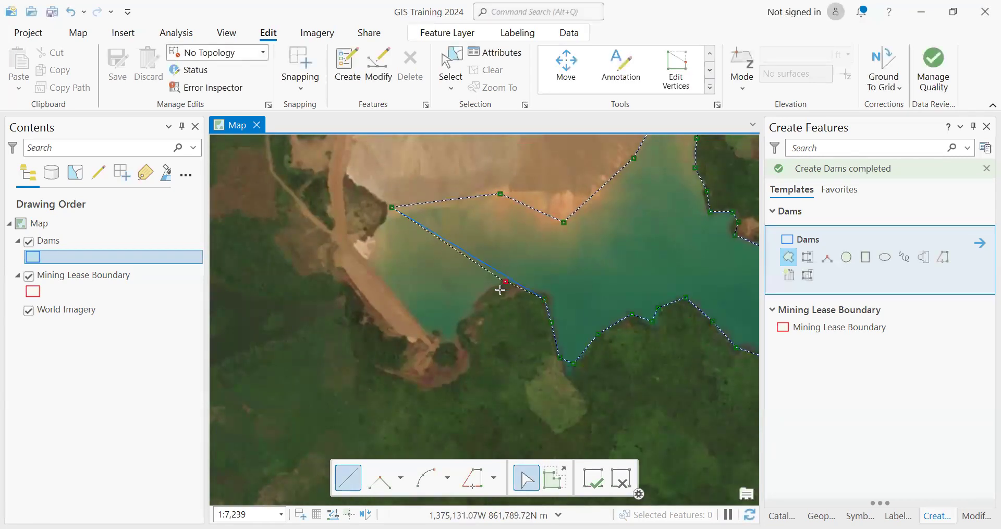
{"action": "left_click", "coordinate": [449, 343]}
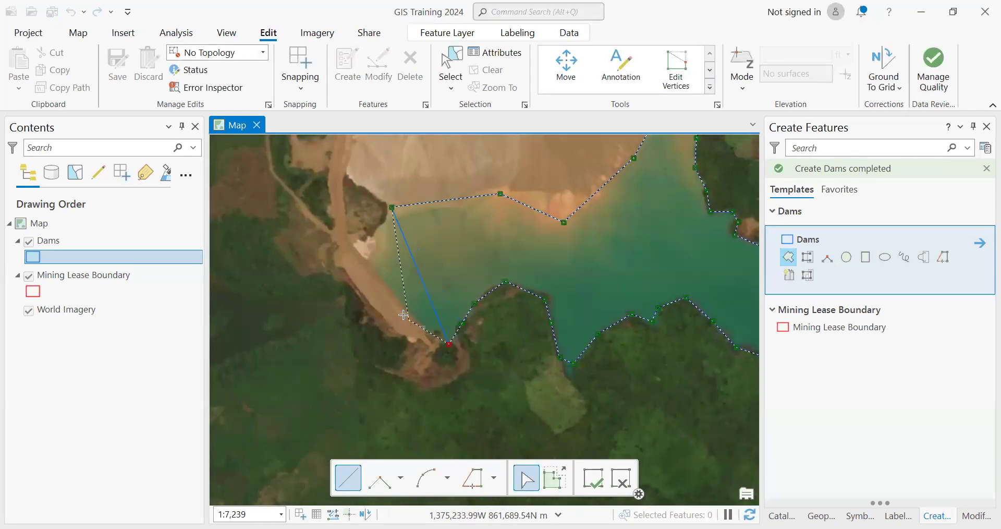
{"action": "left_click", "coordinate": [400, 301]}
{"action": "double_click", "coordinate": [377, 227]}
{"action": "scroll", "coordinate": [386, 266], "scroll_direction": "down", "scroll_amount": 3}
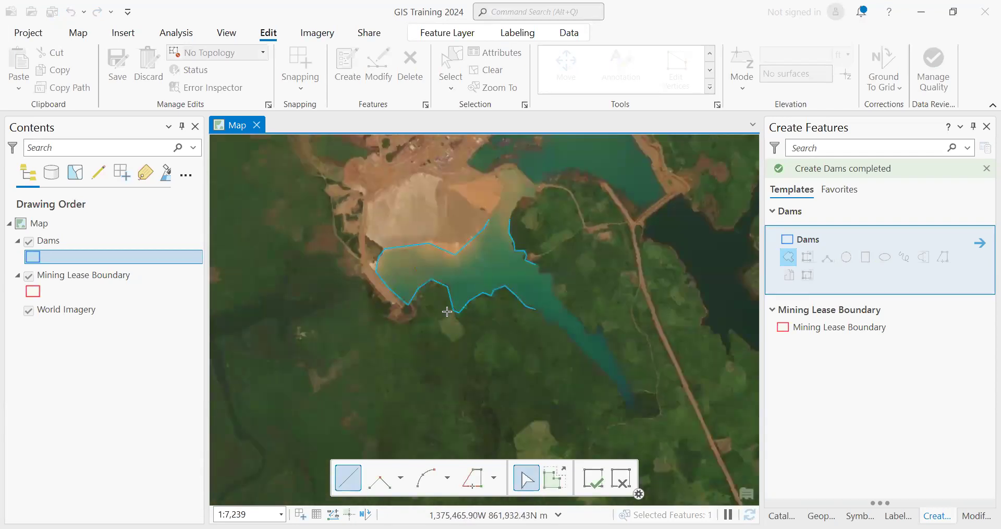
{"action": "left_click", "coordinate": [124, 66]}
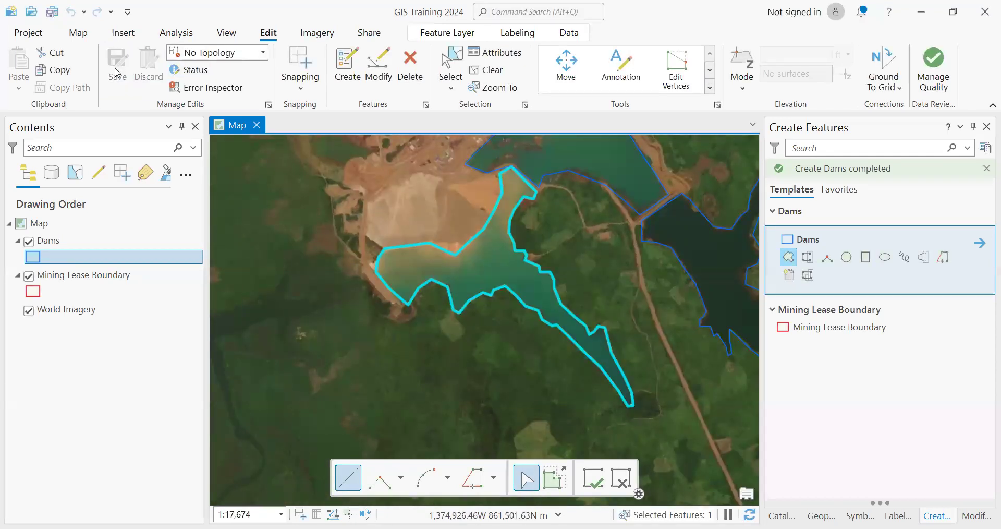
Start a new Dams polygon on the dark forked reservoir to the east and trace its western arm's outer bank southward.
{"action": "scroll", "coordinate": [365, 267], "scroll_direction": "down", "scroll_amount": 4}
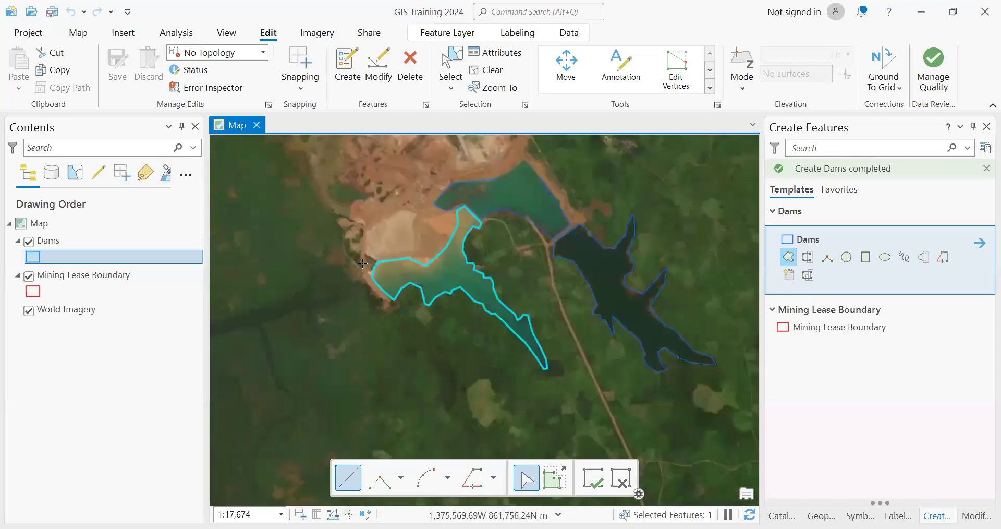
{"action": "scroll", "coordinate": [568, 355], "scroll_direction": "down", "scroll_amount": 2}
{"action": "left_click_drag", "start_coordinate": [568, 355], "coordinate": [453, 291]}
{"action": "scroll", "coordinate": [443, 302], "scroll_direction": "up", "scroll_amount": 5}
{"action": "scroll", "coordinate": [432, 377], "scroll_direction": "up", "scroll_amount": 1}
{"action": "scroll", "coordinate": [445, 351], "scroll_direction": "down", "scroll_amount": 2}
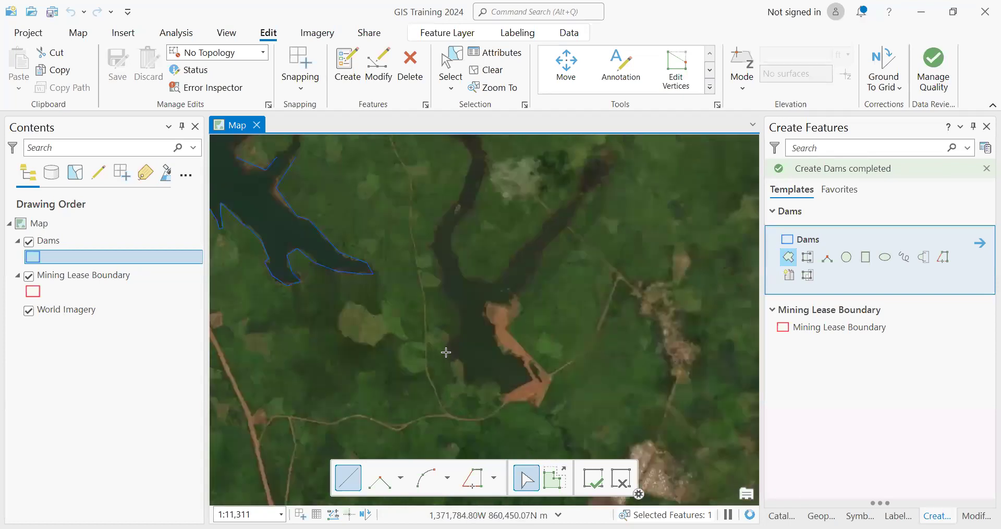
{"action": "scroll", "coordinate": [454, 261], "scroll_direction": "up", "scroll_amount": 2}
{"action": "scroll", "coordinate": [480, 217], "scroll_direction": "up", "scroll_amount": 1}
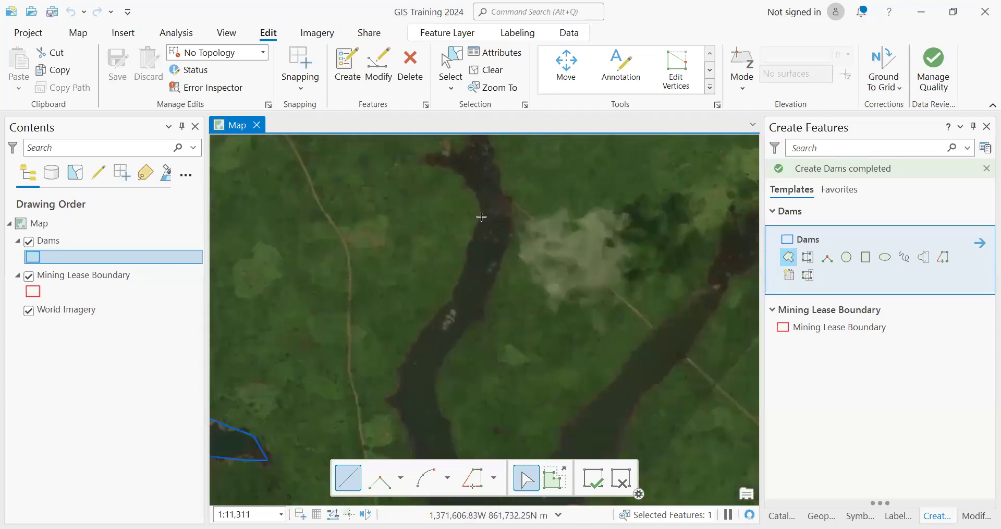
{"action": "left_click", "coordinate": [481, 212]}
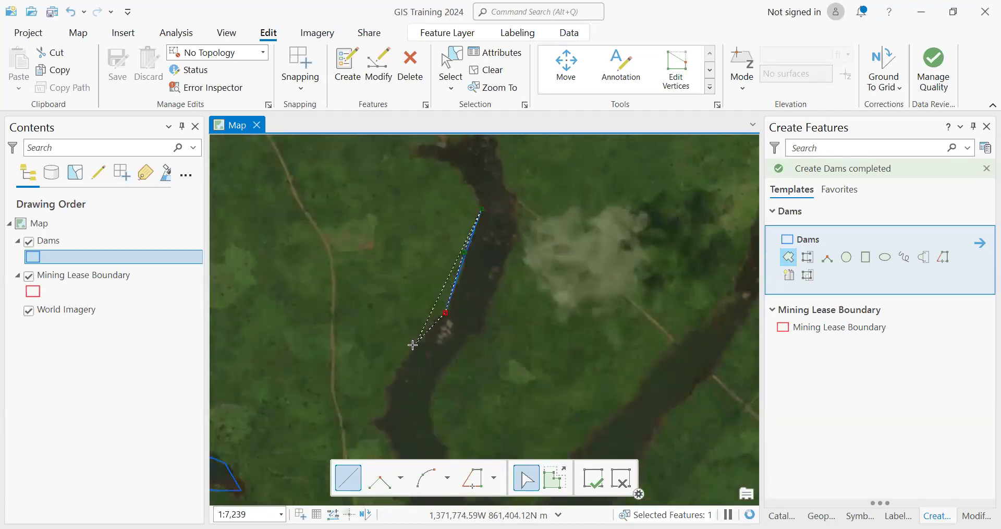
{"action": "left_click_drag", "start_coordinate": [386, 377], "coordinate": [384, 216]}
{"action": "left_click", "coordinate": [397, 288]}
{"action": "left_click", "coordinate": [404, 334]}
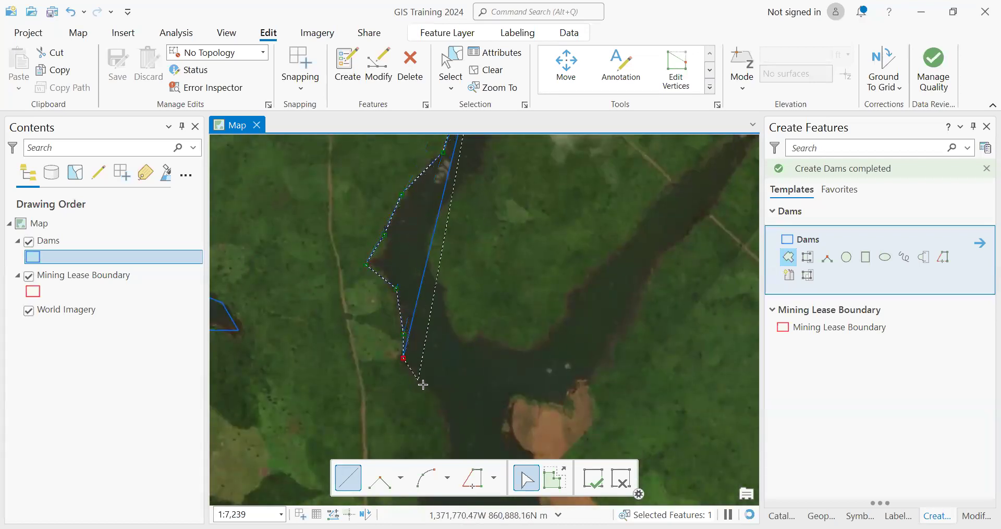
Trace the forked reservoir's western shore south to the small cleared headland.
{"action": "scroll", "coordinate": [436, 296], "scroll_direction": "down", "scroll_amount": 2}
{"action": "scroll", "coordinate": [443, 242], "scroll_direction": "up", "scroll_amount": 3}
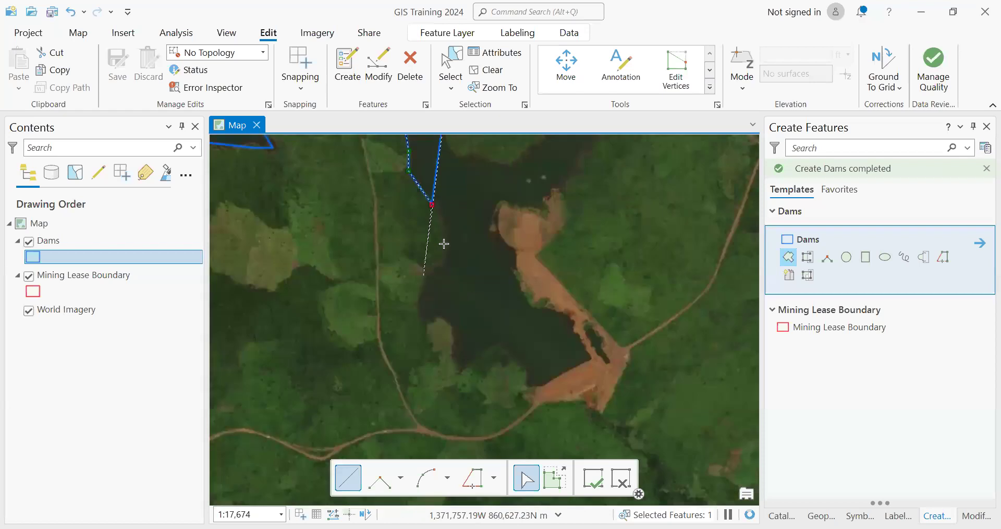
{"action": "left_click", "coordinate": [420, 347]}
{"action": "left_click", "coordinate": [440, 369]}
{"action": "left_click", "coordinate": [470, 368]}
{"action": "mouse_move", "coordinate": [478, 426]}
{"action": "left_mouse_down"}
{"action": "mouse_move", "coordinate": [456, 196]}
{"action": "mouse_move", "coordinate": [445, 254]}
{"action": "left_mouse_up"}
Trace around the cleared headland and its cove, then along the southern shore toward the embankment.
{"action": "left_click", "coordinate": [448, 208]}
{"action": "left_click", "coordinate": [438, 238]}
{"action": "left_click", "coordinate": [453, 270]}
{"action": "left_click", "coordinate": [472, 263]}
{"action": "left_click", "coordinate": [516, 232]}
{"action": "left_click", "coordinate": [548, 242]}
{"action": "left_click", "coordinate": [581, 280]}
Trace the reservoir's southern tip and along the bare-earth embankment back up its eastern side.
{"action": "mouse_move", "coordinate": [581, 280]}
{"action": "left_mouse_down"}
{"action": "mouse_move", "coordinate": [547, 342]}
{"action": "mouse_move", "coordinate": [539, 332]}
{"action": "left_mouse_up"}
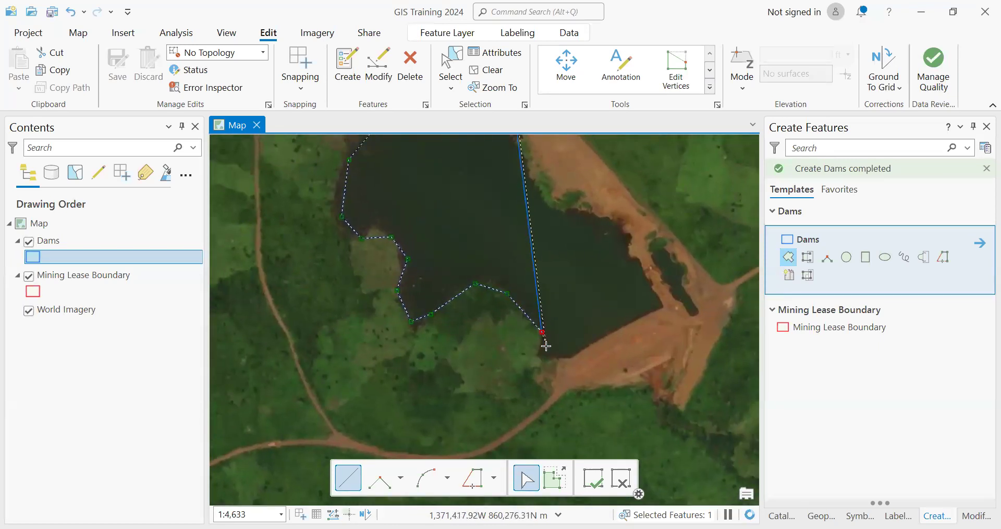
{"action": "left_click", "coordinate": [540, 358]}
{"action": "left_click", "coordinate": [565, 359]}
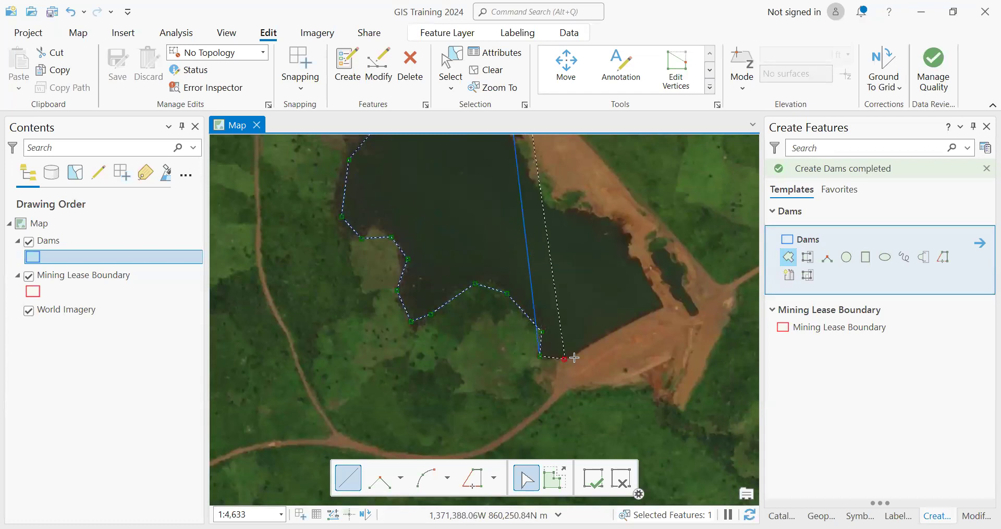
{"action": "left_click", "coordinate": [661, 313]}
{"action": "left_click", "coordinate": [622, 234]}
{"action": "left_click", "coordinate": [583, 203]}
Trace the eastern shore northward along the bare strip to the western edge of the bare-earth peninsula.
{"action": "left_click_drag", "start_coordinate": [527, 179], "coordinate": [551, 372]}
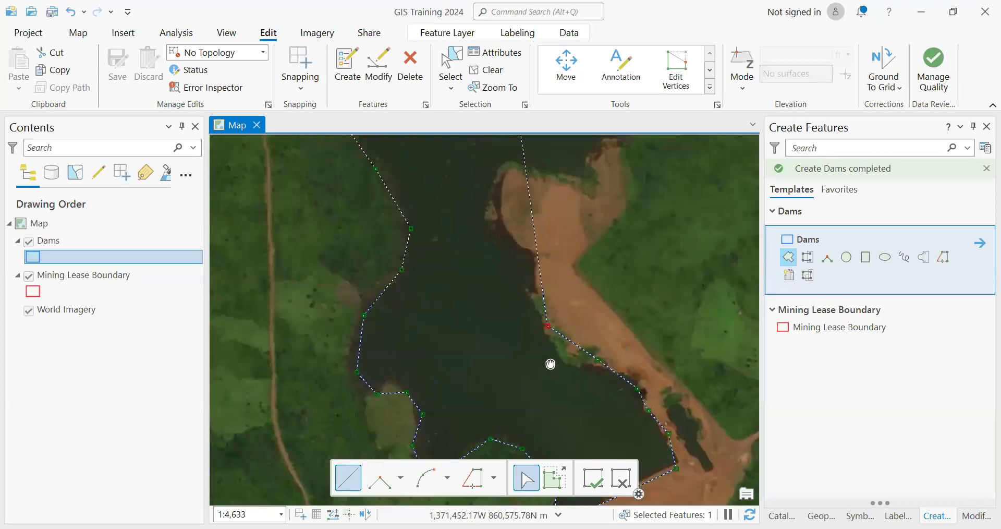
{"action": "left_click", "coordinate": [546, 327]}
{"action": "left_click", "coordinate": [545, 291]}
{"action": "left_click", "coordinate": [521, 276]}
{"action": "left_click", "coordinate": [510, 210]}
Trace around the bare-earth peninsula's northern edge and up the lower eastern shore of the reservoir's northeastern arm.
{"action": "left_click_drag", "start_coordinate": [510, 209], "coordinate": [460, 317]}
{"action": "left_click", "coordinate": [527, 335]}
{"action": "left_click", "coordinate": [561, 323]}
{"action": "left_click", "coordinate": [603, 263]}
{"action": "left_click_drag", "start_coordinate": [634, 251], "coordinate": [588, 345]}
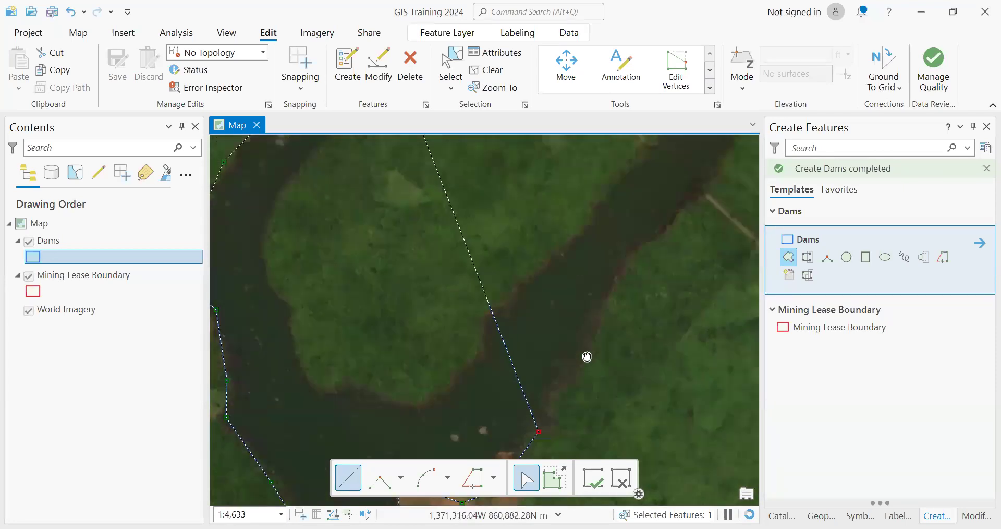
{"action": "left_click", "coordinate": [605, 313]}
{"action": "left_click", "coordinate": [640, 251]}
Continue the outline up the northeastern arm's eastern shore and across its northern tip.
{"action": "mouse_move", "coordinate": [694, 191]}
{"action": "left_mouse_down"}
{"action": "mouse_move", "coordinate": [599, 362]}
{"action": "mouse_move", "coordinate": [580, 367]}
{"action": "left_mouse_up"}
{"action": "left_click", "coordinate": [579, 373]}
{"action": "left_click", "coordinate": [624, 309]}
{"action": "mouse_move", "coordinate": [683, 249]}
{"action": "left_mouse_down"}
{"action": "mouse_move", "coordinate": [596, 320]}
{"action": "mouse_move", "coordinate": [574, 368]}
{"action": "left_mouse_up"}
{"action": "left_click", "coordinate": [563, 345]}
{"action": "left_click", "coordinate": [623, 299]}
{"action": "left_click", "coordinate": [595, 230]}
{"action": "left_click", "coordinate": [560, 236]}
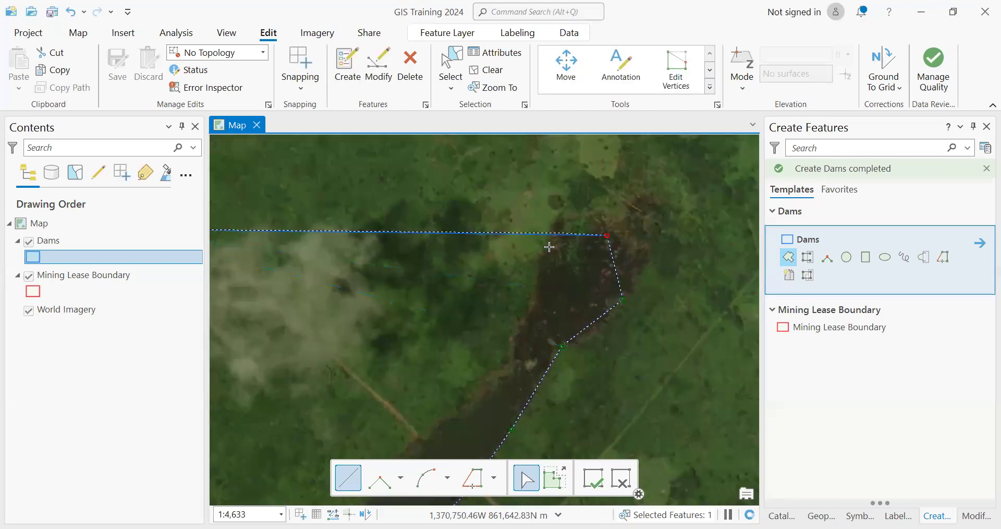
Trace the northeastern arm's western shore back down toward the fork.
{"action": "left_click", "coordinate": [522, 330]}
{"action": "left_click_drag", "start_coordinate": [443, 419], "coordinate": [601, 197]}
{"action": "left_click", "coordinate": [601, 197]}
{"action": "left_click", "coordinate": [509, 298]}
{"action": "left_click", "coordinate": [453, 339]}
{"action": "left_click", "coordinate": [434, 401]}
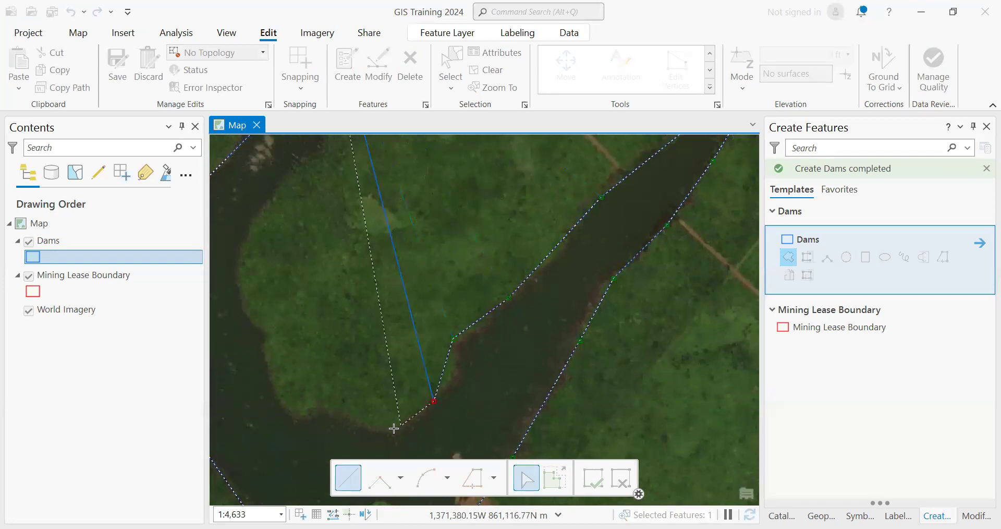
Trace around the southern end of the wooded land between the reservoir's two arms.
{"action": "left_click", "coordinate": [387, 432]}
{"action": "left_click", "coordinate": [344, 413]}
{"action": "left_click", "coordinate": [295, 418]}
{"action": "left_click", "coordinate": [274, 369]}
Trace the northwestern arm's eastern shore northward from the fork to where the arm narrows.
{"action": "left_click_drag", "start_coordinate": [295, 350], "coordinate": [422, 460]}
{"action": "left_click", "coordinate": [385, 429]}
{"action": "left_click", "coordinate": [372, 391]}
{"action": "left_click", "coordinate": [380, 342]}
{"action": "left_click", "coordinate": [447, 256]}
{"action": "left_click_drag", "start_coordinate": [491, 159], "coordinate": [452, 319]}
{"action": "left_click", "coordinate": [451, 304]}
{"action": "left_click", "coordinate": [467, 239]}
{"action": "mouse_move", "coordinate": [416, 233]}
{"action": "left_mouse_down"}
{"action": "mouse_move", "coordinate": [445, 256]}
{"action": "mouse_move", "coordinate": [536, 402]}
{"action": "left_mouse_up"}
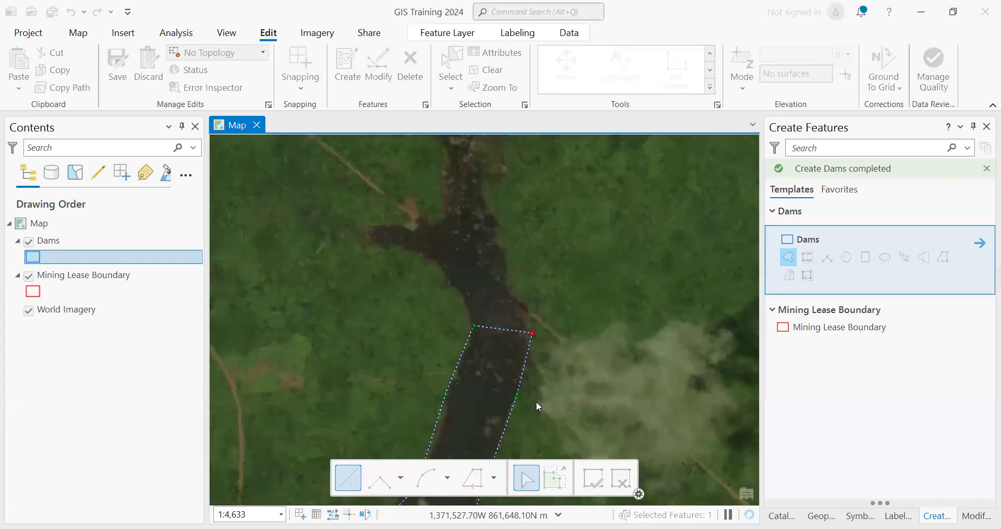
Trace the narrow upper channel's eastern shore up to the northwestern arm's northern tip.
{"action": "left_click", "coordinate": [570, 380]}
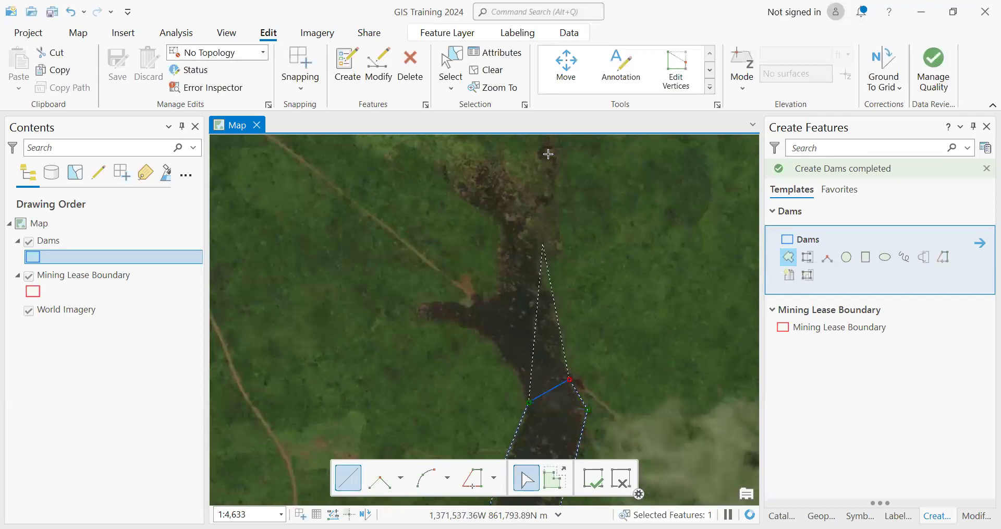
{"action": "left_click", "coordinate": [558, 351]}
{"action": "left_click", "coordinate": [551, 304]}
{"action": "left_click", "coordinate": [542, 255]}
{"action": "left_click", "coordinate": [527, 195]}
{"action": "left_click", "coordinate": [475, 160]}
Trace the upper channel's western shore southward, include the small western side inlet, and finish the forked reservoir polygon.
{"action": "left_click", "coordinate": [441, 171]}
{"action": "left_click", "coordinate": [458, 196]}
{"action": "left_click", "coordinate": [496, 214]}
{"action": "left_click", "coordinate": [498, 296]}
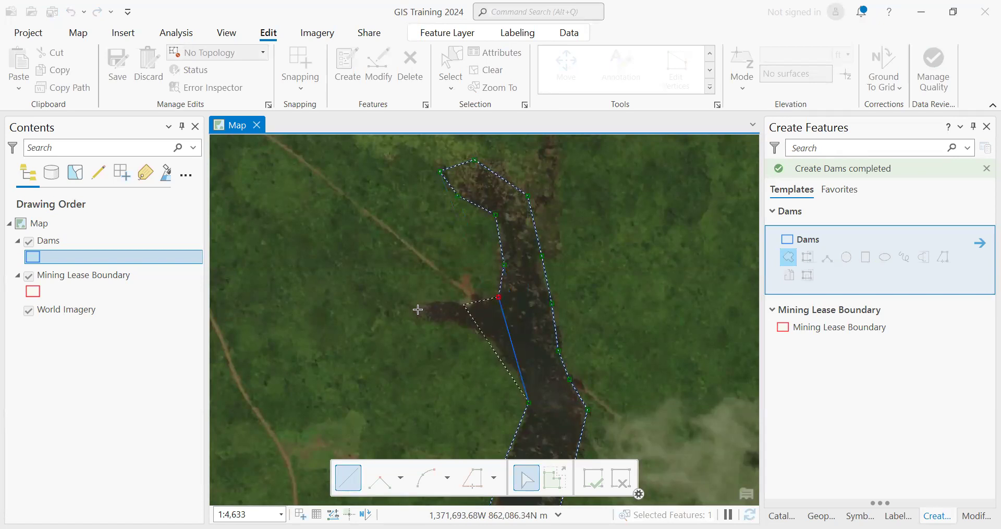
{"action": "left_click", "coordinate": [463, 304]}
{"action": "left_click", "coordinate": [421, 306]}
{"action": "left_click", "coordinate": [436, 323]}
{"action": "left_click", "coordinate": [483, 339]}
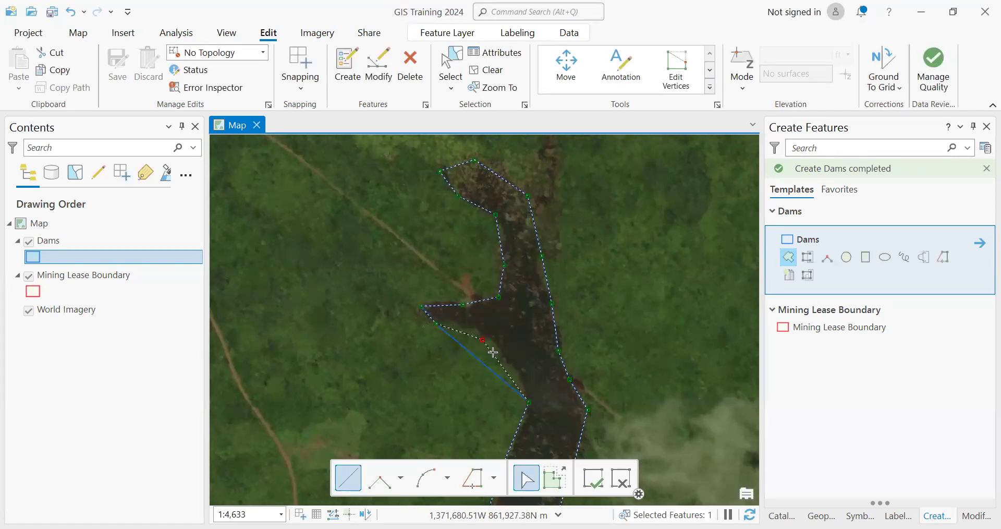
{"action": "double_click", "coordinate": [521, 389]}
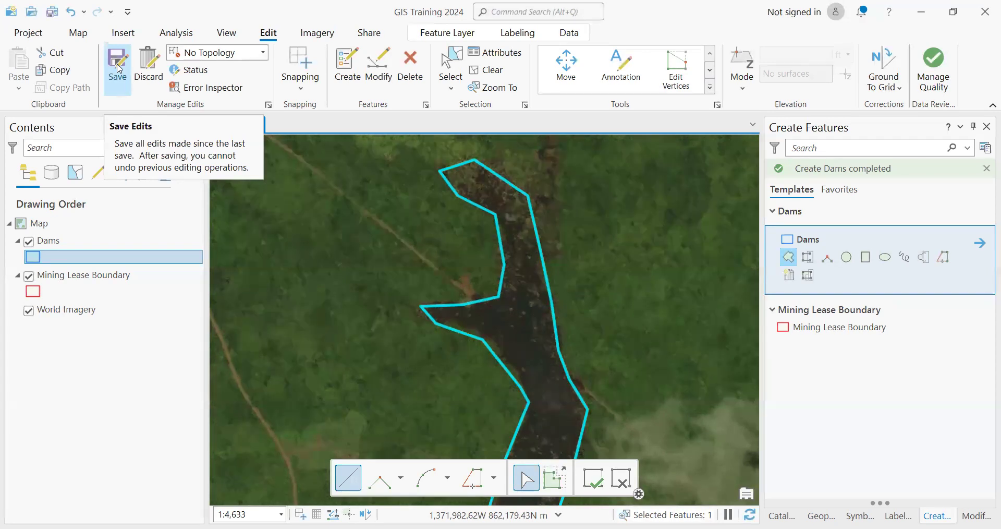
Save the edits made to the Dams layer.
{"action": "left_click", "coordinate": [123, 63]}
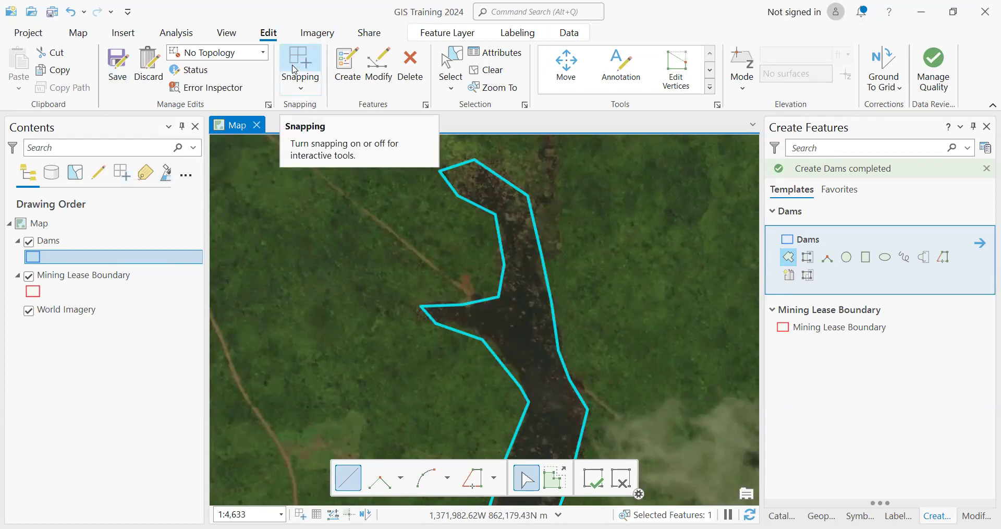
{"action": "left_click", "coordinate": [121, 64]}
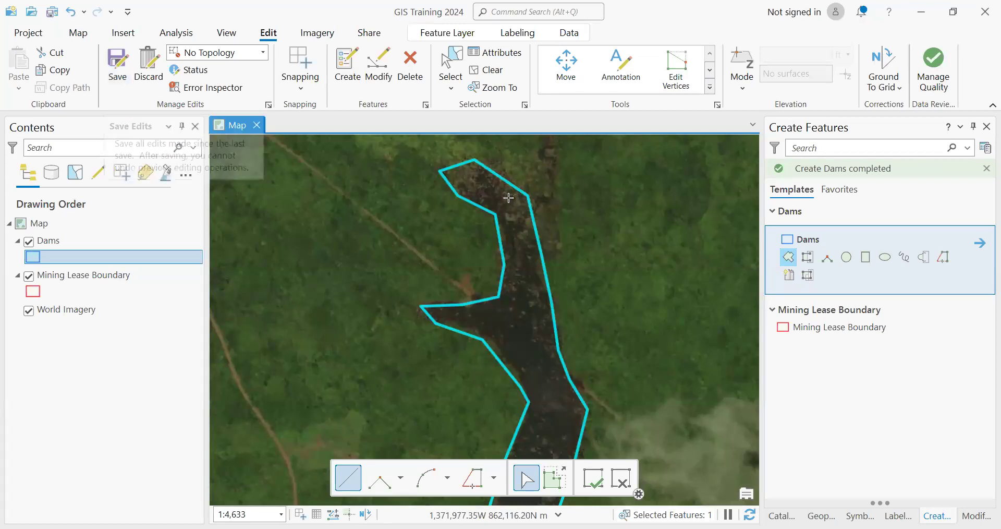
{"action": "scroll", "coordinate": [509, 285], "scroll_direction": "down", "scroll_amount": 3}
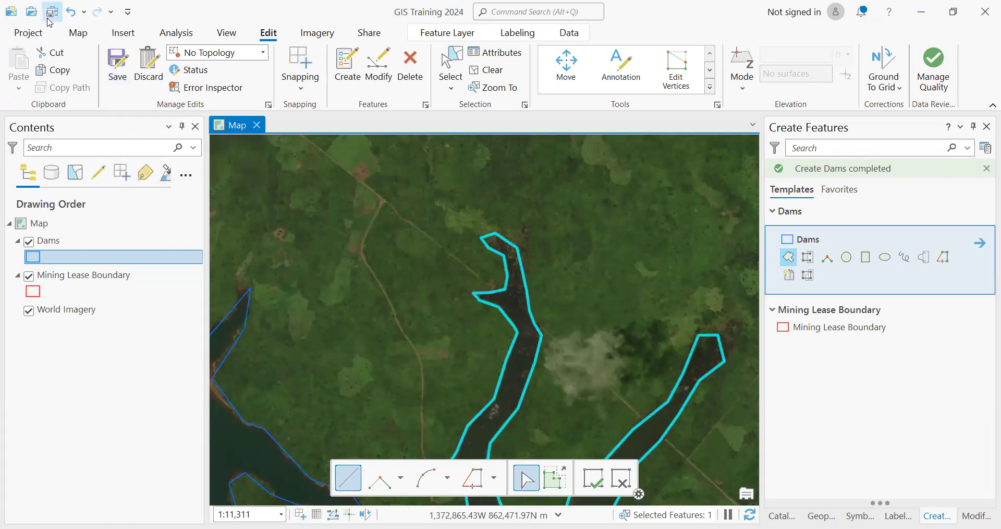
{"action": "left_click", "coordinate": [117, 66]}
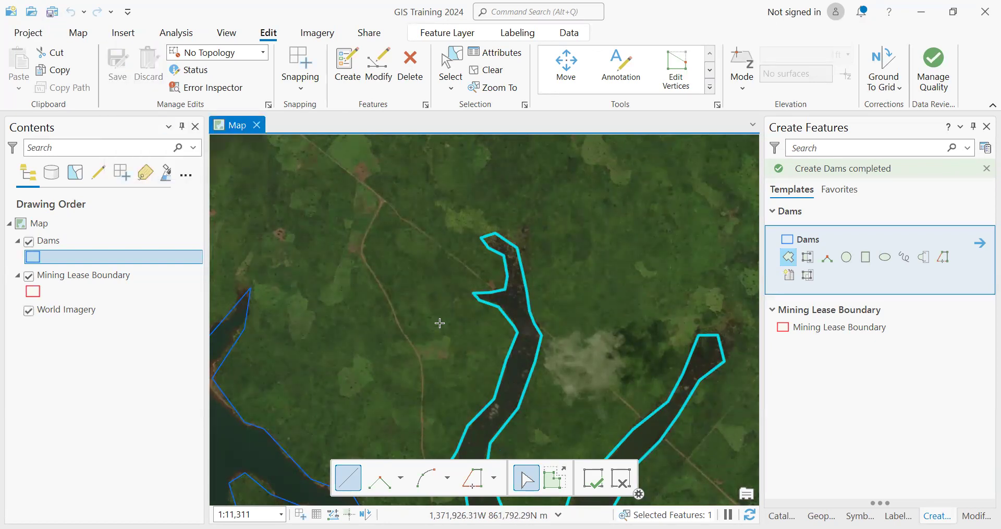
Examine the mining lease area for water bodies that still need digitizing, including the area north of the southern mine.
{"action": "scroll", "coordinate": [440, 323], "scroll_direction": "down", "scroll_amount": 5}
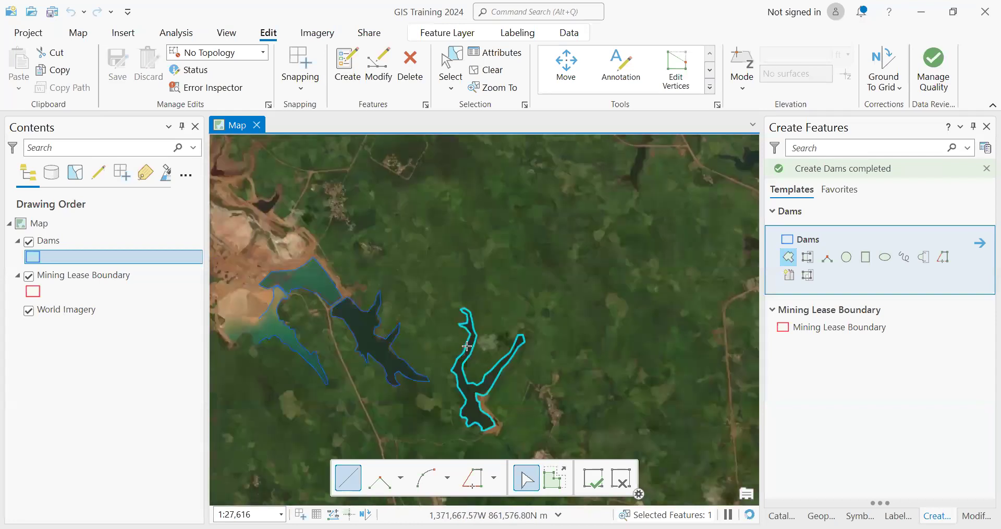
{"action": "left_click_drag", "start_coordinate": [462, 302], "coordinate": [475, 223]}
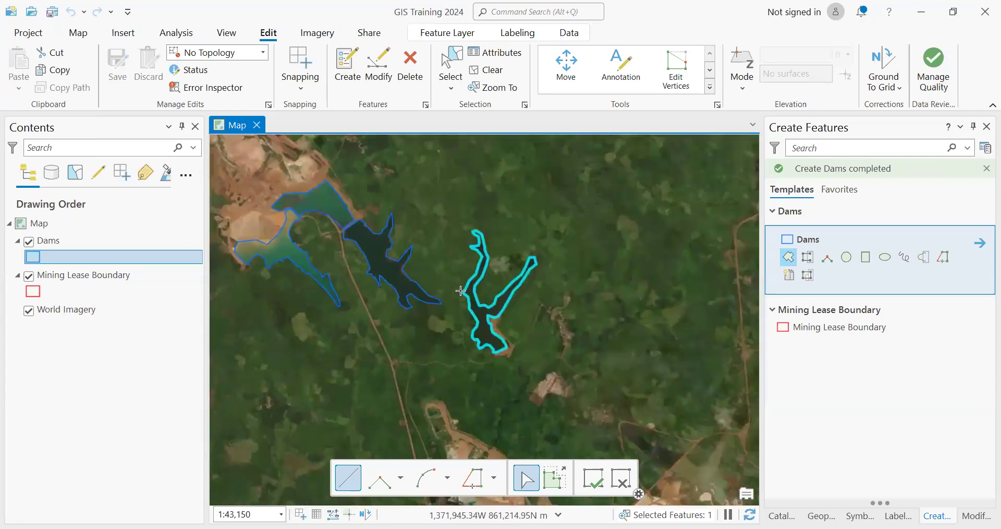
{"action": "scroll", "coordinate": [473, 321], "scroll_direction": "down", "scroll_amount": 3}
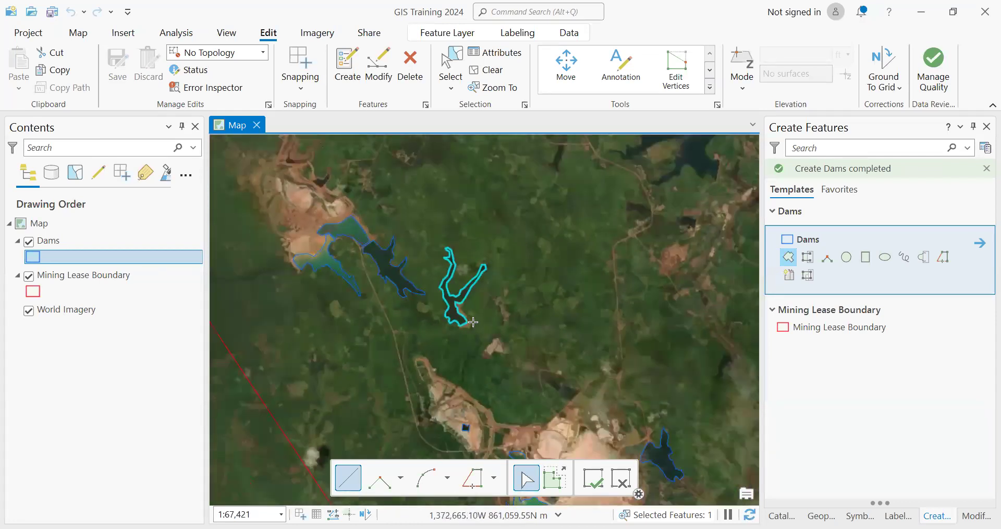
{"action": "left_click_drag", "start_coordinate": [539, 347], "coordinate": [509, 267]}
{"action": "scroll", "coordinate": [541, 387], "scroll_direction": "down", "scroll_amount": 2}
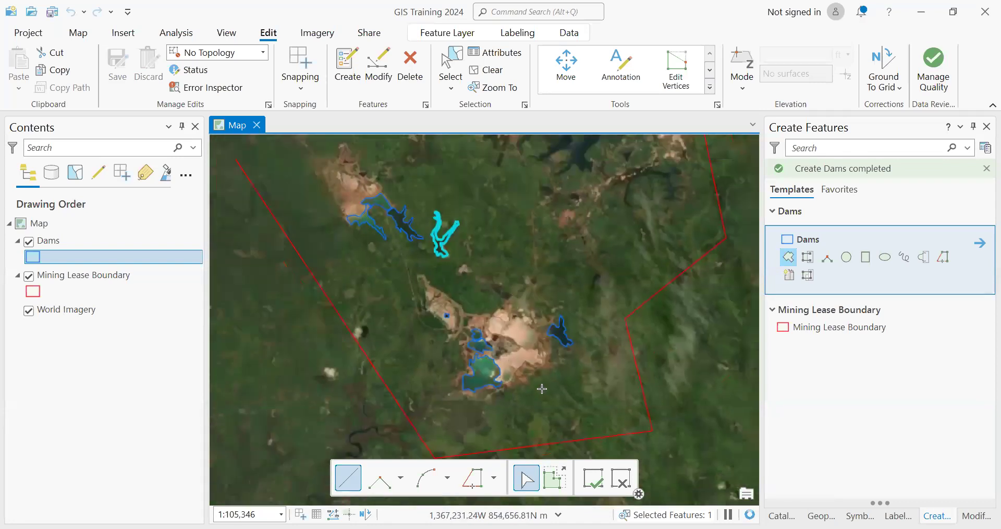
{"action": "left_click_drag", "start_coordinate": [507, 317], "coordinate": [511, 379]}
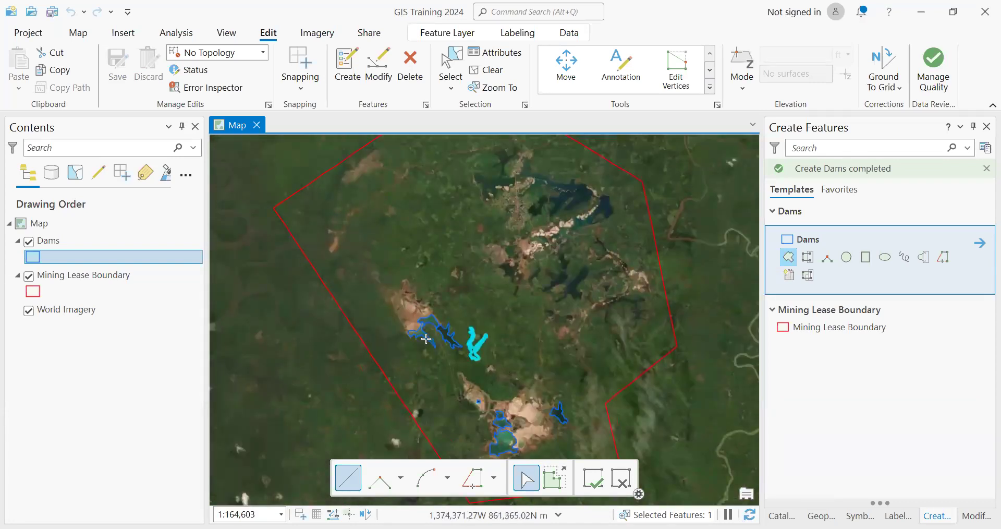
{"action": "scroll", "coordinate": [431, 342], "scroll_direction": "up", "scroll_amount": 3}
{"action": "left_click_drag", "start_coordinate": [546, 377], "coordinate": [443, 237]}
{"action": "scroll", "coordinate": [536, 290], "scroll_direction": "up", "scroll_amount": 7}
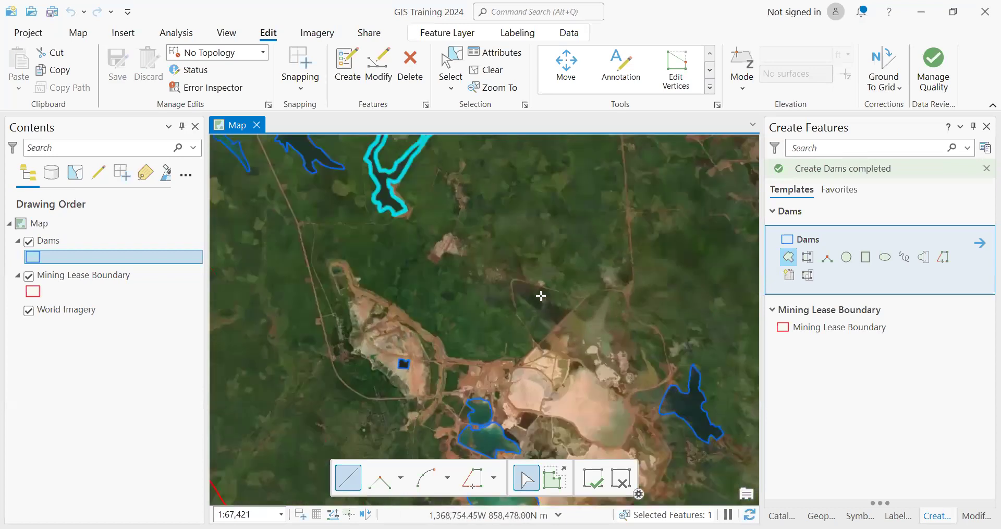
{"action": "scroll", "coordinate": [530, 326], "scroll_direction": "down", "scroll_amount": 1}
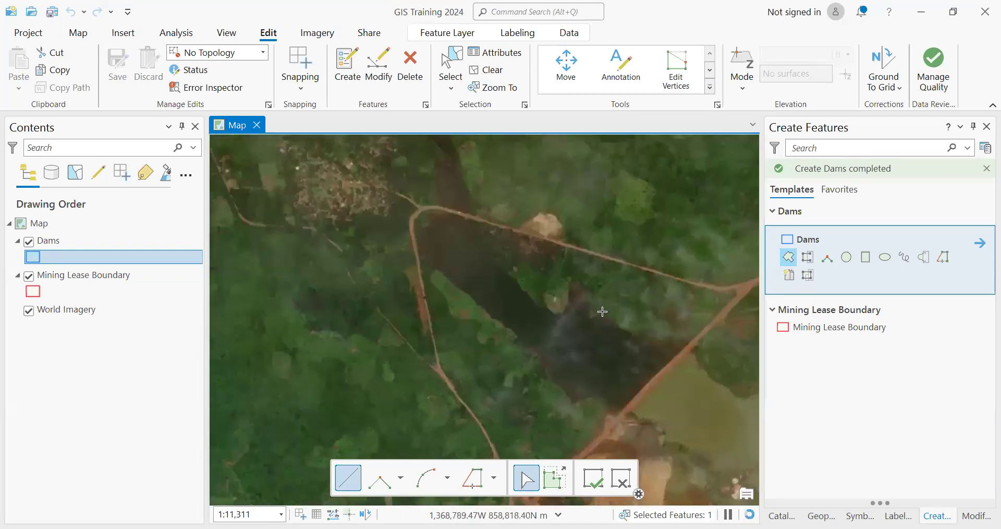
Start a Dams polygon for the dark dam beside the road embankment, tracing the small inlet at its eastern end.
{"action": "scroll", "coordinate": [602, 311], "scroll_direction": "up", "scroll_amount": 1}
{"action": "left_click", "coordinate": [722, 334]}
{"action": "left_click", "coordinate": [738, 305]}
{"action": "left_click", "coordinate": [719, 307]}
{"action": "left_click", "coordinate": [698, 313]}
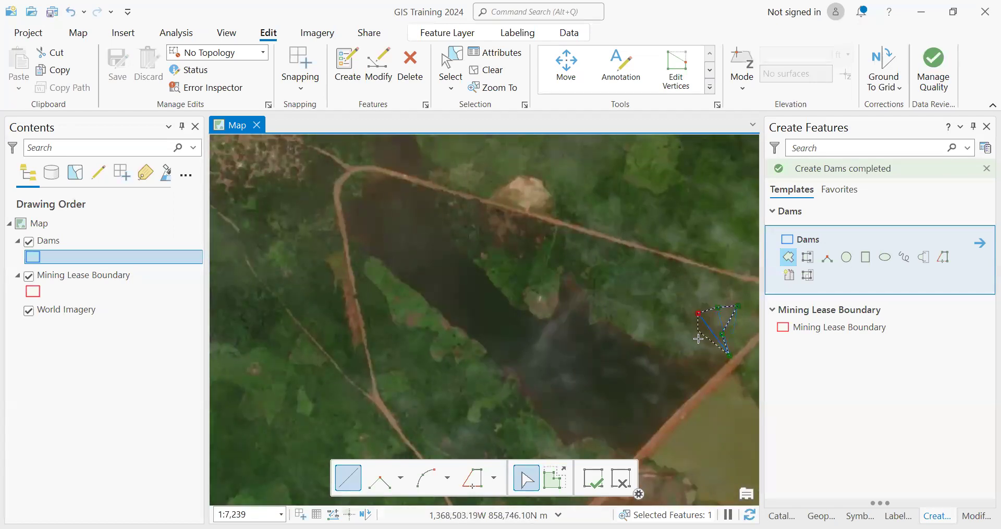
{"action": "left_click", "coordinate": [673, 360]}
Trace the dark dam's northern shore westward and around the narrow notch beside the vegetated headland.
{"action": "left_click", "coordinate": [640, 340]}
{"action": "left_click", "coordinate": [612, 323]}
{"action": "left_click", "coordinate": [589, 316]}
{"action": "left_click", "coordinate": [576, 287]}
{"action": "left_click", "coordinate": [563, 278]}
{"action": "left_click", "coordinate": [552, 309]}
Trace the dark dam's northern shore northwestward past the headland to its end at the road bend.
{"action": "left_click", "coordinate": [516, 308]}
{"action": "left_click", "coordinate": [478, 267]}
{"action": "left_click", "coordinate": [440, 198]}
{"action": "left_click", "coordinate": [379, 173]}
{"action": "left_click", "coordinate": [345, 182]}
Trace the dark dam's southwestern shore back to the road embankment and finish the polygon.
{"action": "left_click", "coordinate": [348, 236]}
{"action": "left_click", "coordinate": [394, 271]}
{"action": "left_click", "coordinate": [454, 328]}
{"action": "left_click", "coordinate": [513, 381]}
{"action": "left_click", "coordinate": [559, 432]}
{"action": "left_click", "coordinate": [578, 444]}
{"action": "left_click", "coordinate": [622, 452]}
{"action": "scroll", "coordinate": [618, 449], "scroll_direction": "up", "scroll_amount": 2}
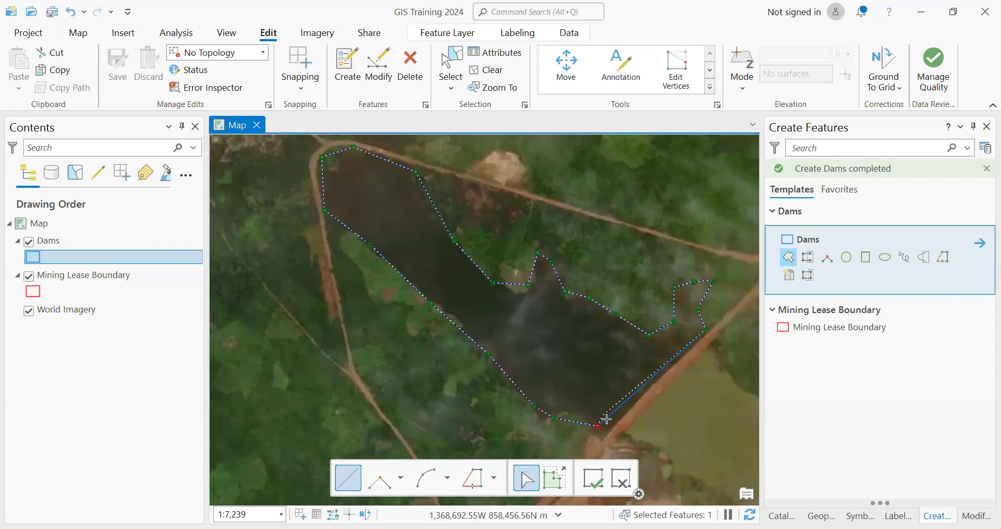
{"action": "double_click", "coordinate": [611, 430]}
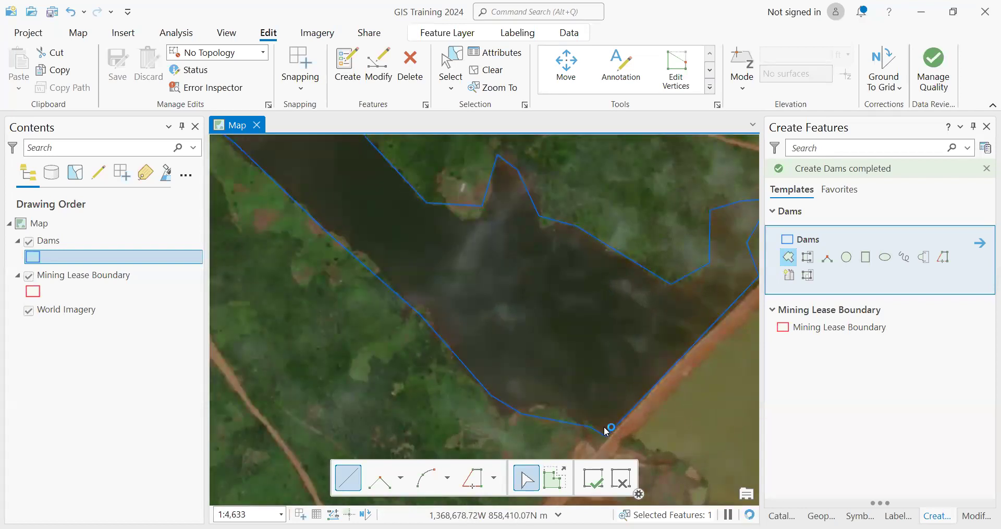
Digitize the small dark water body just north of the road bend as a separate Dams polygon.
{"action": "scroll", "coordinate": [573, 396], "scroll_direction": "down", "scroll_amount": 2}
{"action": "scroll", "coordinate": [476, 284], "scroll_direction": "down", "scroll_amount": 4}
{"action": "scroll", "coordinate": [511, 292], "scroll_direction": "up", "scroll_amount": 3}
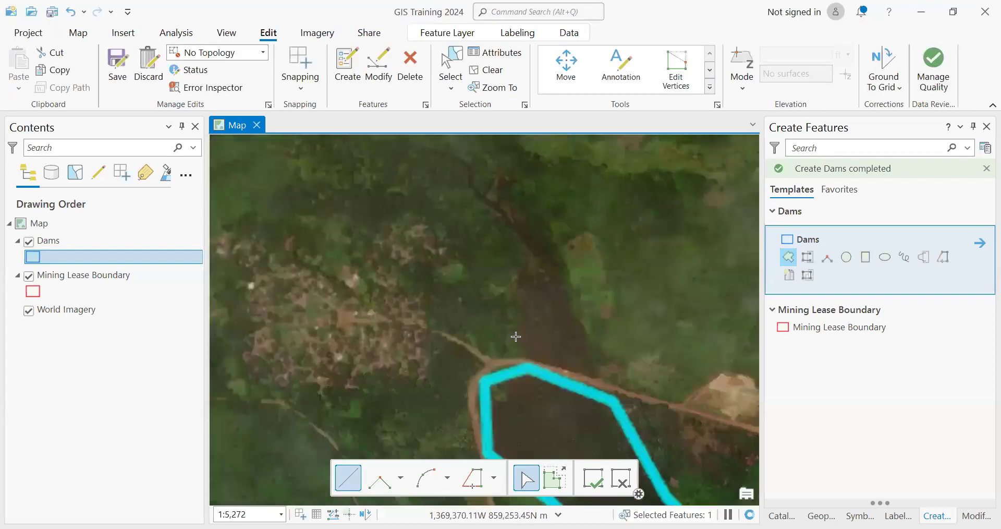
{"action": "left_click", "coordinate": [520, 351]}
{"action": "left_click", "coordinate": [594, 376]}
{"action": "left_click", "coordinate": [579, 314]}
{"action": "left_click", "coordinate": [552, 243]}
{"action": "left_click", "coordinate": [509, 217]}
{"action": "left_click", "coordinate": [515, 235]}
{"action": "left_click", "coordinate": [531, 262]}
{"action": "left_click", "coordinate": [511, 290]}
{"action": "key", "text": "F2"}
Start a Dams polygon for the murky dam southeast of the embankment road, tracing the embankment and first southern shore.
{"action": "scroll", "coordinate": [528, 283], "scroll_direction": "down", "scroll_amount": 3}
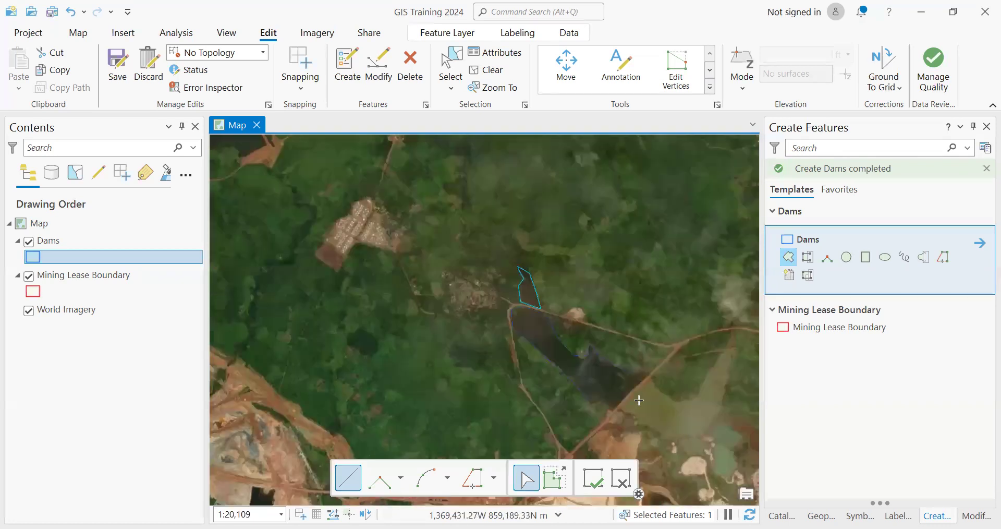
{"action": "scroll", "coordinate": [585, 385], "scroll_direction": "up", "scroll_amount": 2}
{"action": "left_click", "coordinate": [577, 303]}
{"action": "left_click", "coordinate": [494, 387]}
{"action": "left_click", "coordinate": [531, 399]}
{"action": "left_click", "coordinate": [545, 418]}
{"action": "left_click", "coordinate": [589, 439]}
Trace the murky dam's southern shore eastward past the small pale mounds to the green pond.
{"action": "left_click_drag", "start_coordinate": [557, 414], "coordinate": [482, 298]}
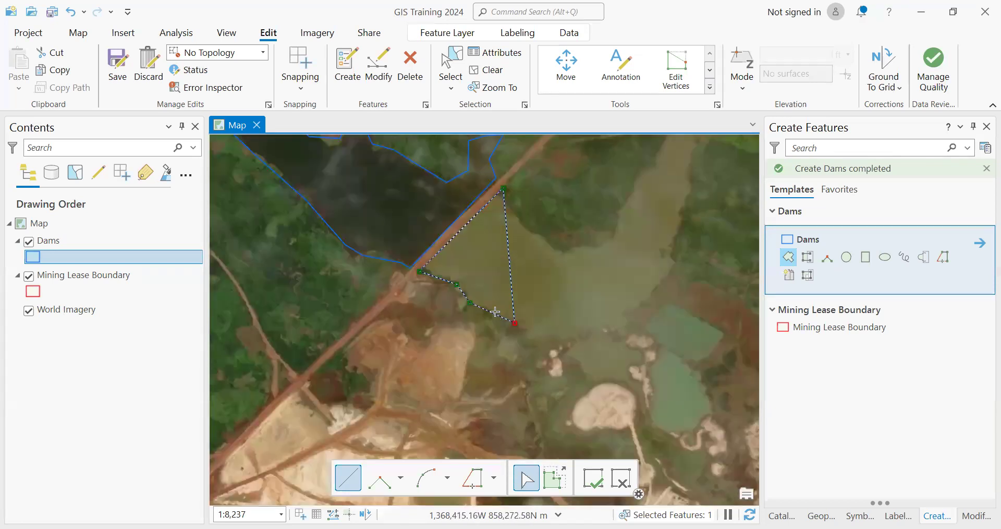
{"action": "left_click", "coordinate": [536, 341]}
{"action": "left_click", "coordinate": [566, 338]}
{"action": "left_click", "coordinate": [577, 343]}
{"action": "left_click", "coordinate": [564, 355]}
{"action": "left_click", "coordinate": [589, 381]}
{"action": "left_click", "coordinate": [630, 382]}
Trace around the green pond at the murky dam's southeastern end to include it in the outline.
{"action": "left_click", "coordinate": [651, 426]}
{"action": "left_click", "coordinate": [686, 438]}
{"action": "left_click", "coordinate": [713, 424]}
{"action": "left_click", "coordinate": [713, 387]}
{"action": "left_click", "coordinate": [709, 353]}
{"action": "left_click", "coordinate": [725, 330]}
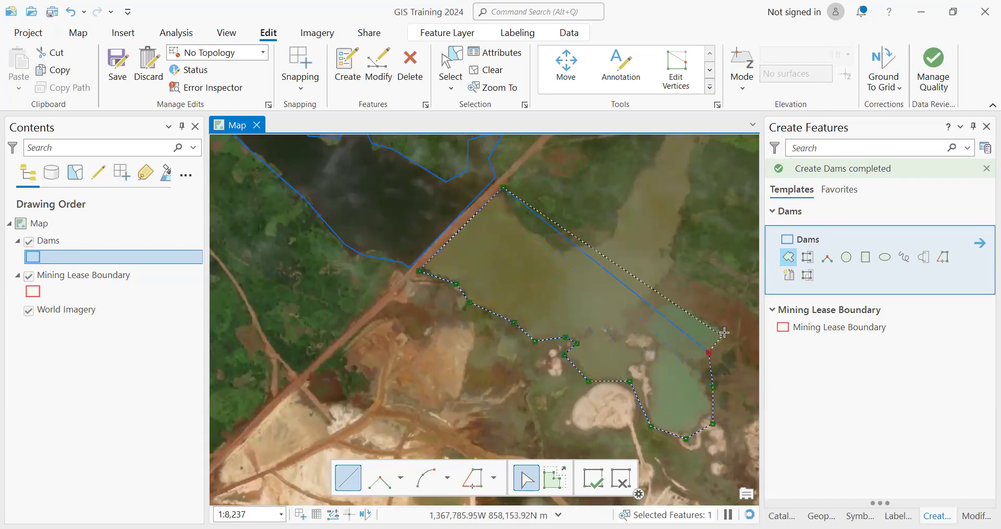
Trace the eastern shore of the murky dam's northern arm up to its tip near the road.
{"action": "left_click", "coordinate": [665, 299]}
{"action": "left_click", "coordinate": [676, 260]}
{"action": "left_click", "coordinate": [681, 224]}
{"action": "left_click", "coordinate": [695, 163]}
{"action": "left_click_drag", "start_coordinate": [682, 271], "coordinate": [672, 443]}
{"action": "left_click", "coordinate": [689, 314]}
{"action": "left_click", "coordinate": [693, 276]}
{"action": "left_click", "coordinate": [690, 261]}
Trace the northern arm's western shore back to the road embankment and finish the murky dam polygon.
{"action": "left_click", "coordinate": [664, 301]}
{"action": "left_click", "coordinate": [646, 331]}
{"action": "left_click", "coordinate": [626, 359]}
{"action": "left_click", "coordinate": [610, 383]}
{"action": "left_click", "coordinate": [600, 410]}
{"action": "left_click", "coordinate": [560, 423]}
{"action": "left_click", "coordinate": [535, 413]}
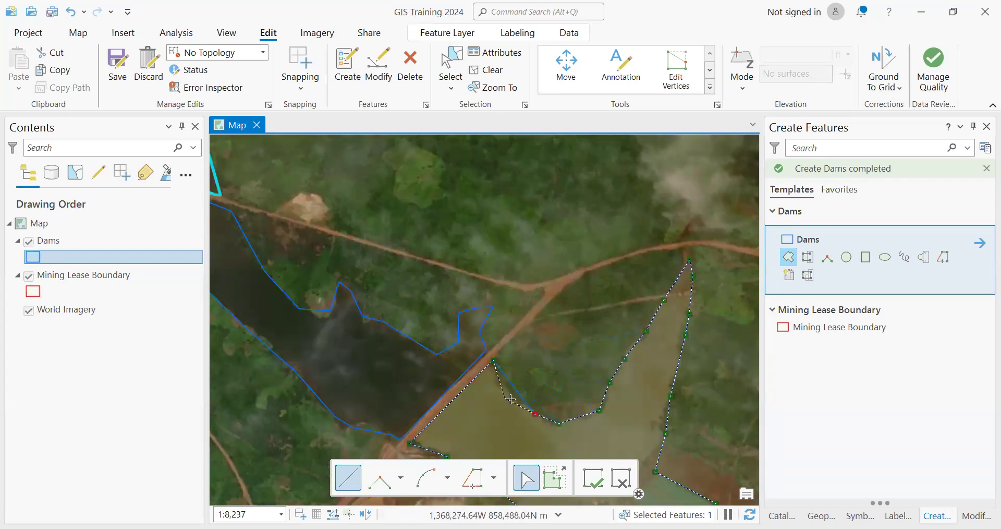
{"action": "double_click", "coordinate": [499, 372]}
Examine the digitized dams and the rest of the mining lease area for remaining water bodies.
{"action": "scroll", "coordinate": [522, 362], "scroll_direction": "down", "scroll_amount": 5}
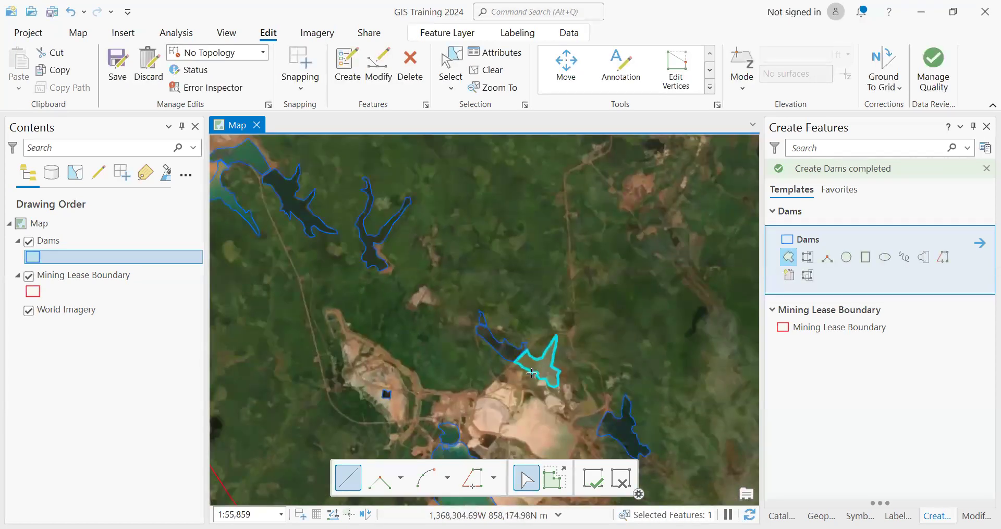
{"action": "scroll", "coordinate": [531, 373], "scroll_direction": "down", "scroll_amount": 3}
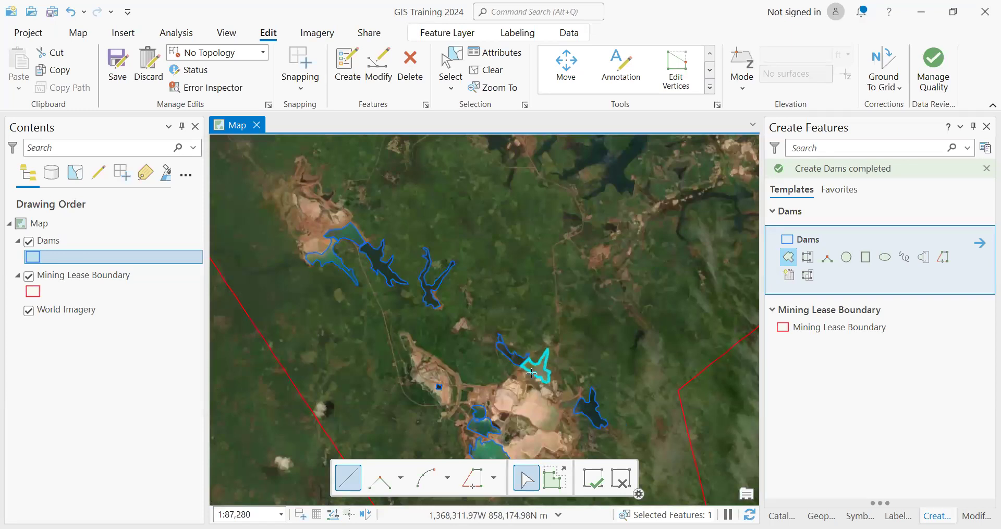
{"action": "scroll", "coordinate": [532, 373], "scroll_direction": "down", "scroll_amount": 1}
{"action": "scroll", "coordinate": [531, 373], "scroll_direction": "down", "scroll_amount": 1}
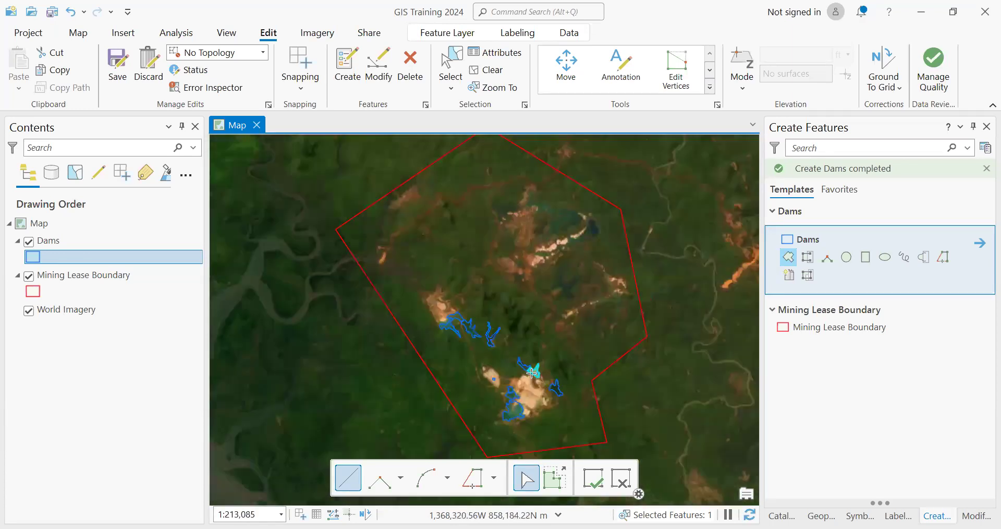
{"action": "scroll", "coordinate": [532, 372], "scroll_direction": "up", "scroll_amount": 2}
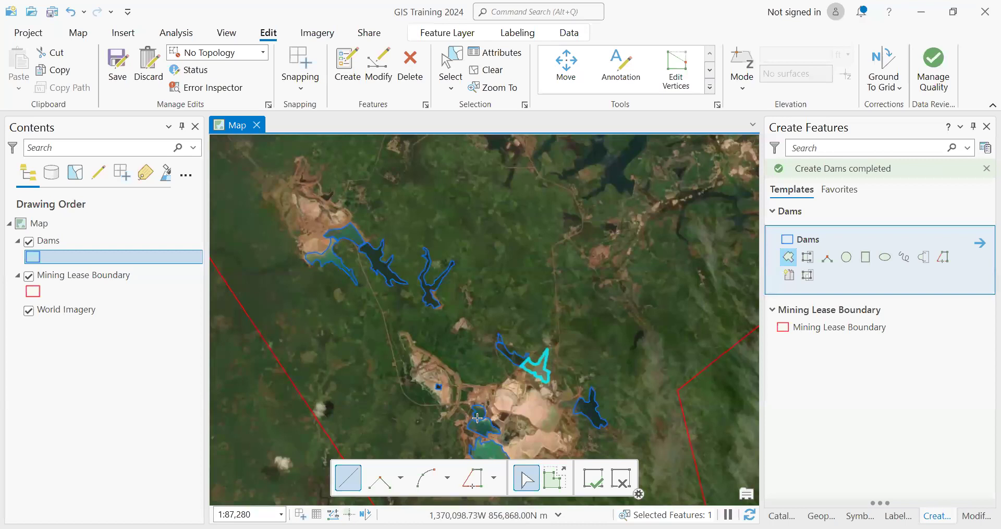
{"action": "scroll", "coordinate": [477, 417], "scroll_direction": "down", "scroll_amount": 2}
{"action": "scroll", "coordinate": [478, 442], "scroll_direction": "up", "scroll_amount": 2}
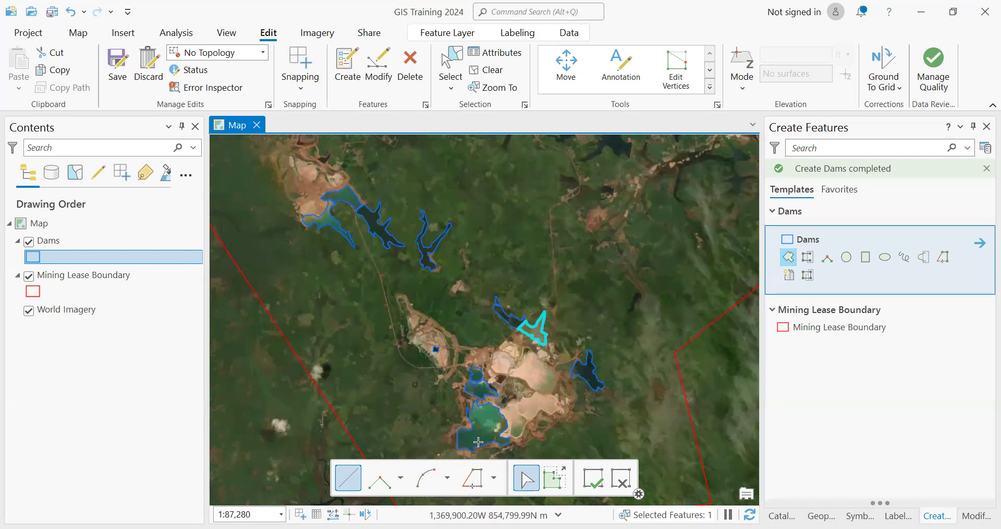
{"action": "scroll", "coordinate": [479, 440], "scroll_direction": "up", "scroll_amount": 2}
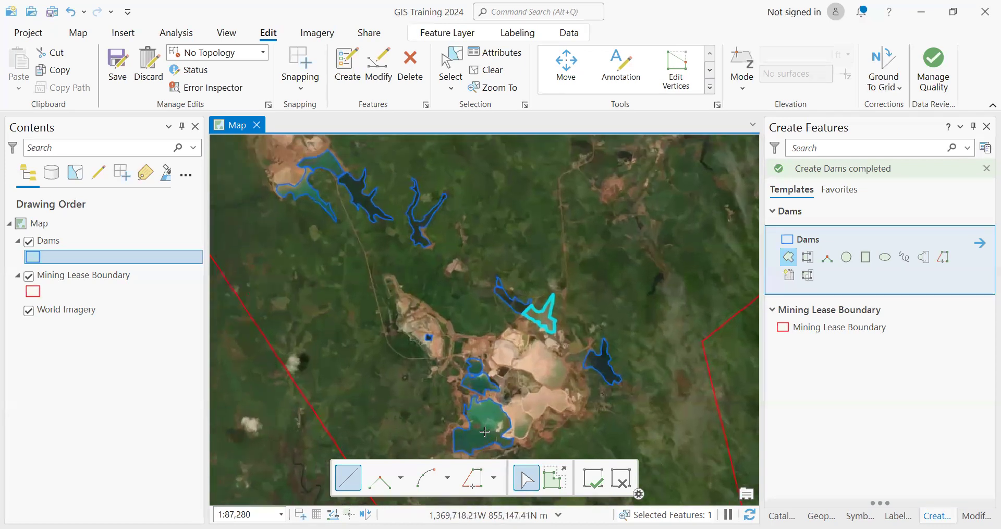
{"action": "scroll", "coordinate": [498, 372], "scroll_direction": "down", "scroll_amount": 2}
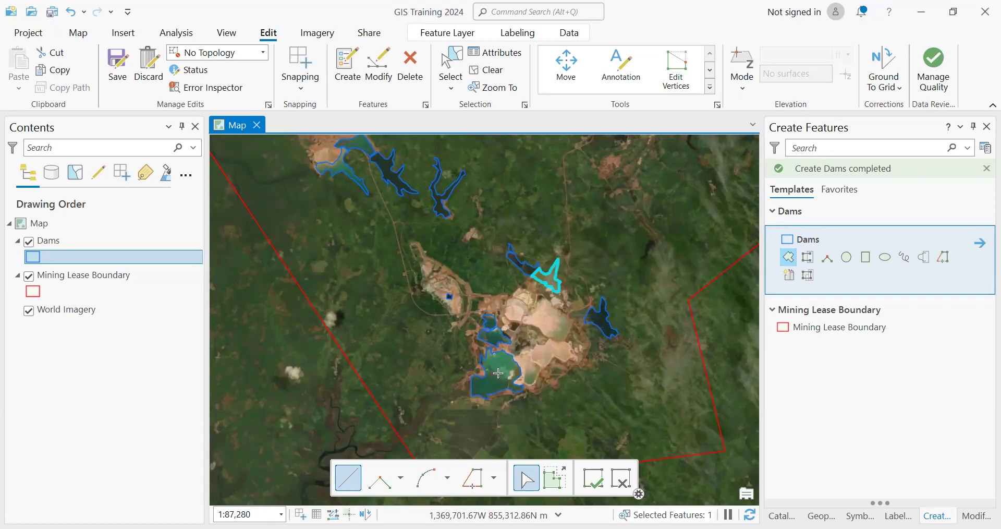
{"action": "scroll", "coordinate": [548, 323], "scroll_direction": "down", "scroll_amount": 3}
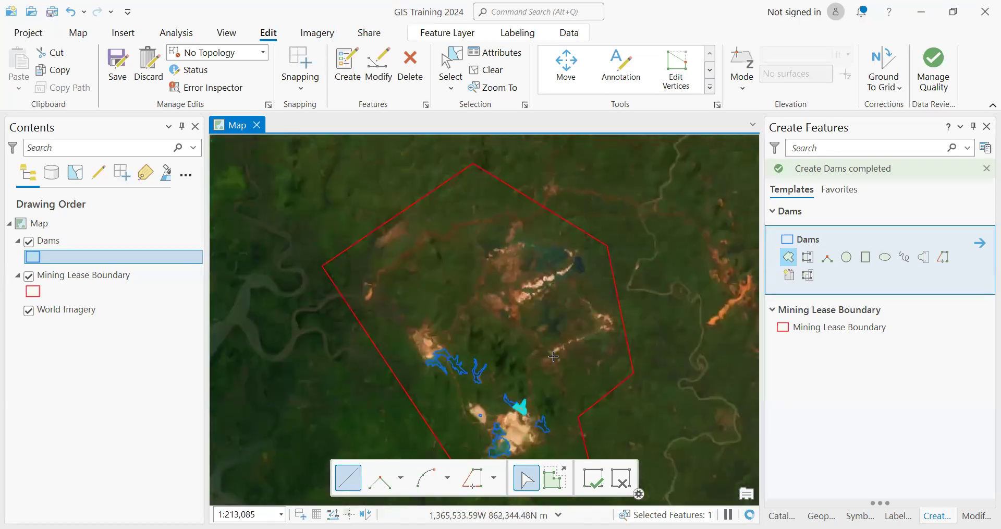
Save the edits made to the Dams layer, and save the project.
{"action": "scroll", "coordinate": [548, 323], "scroll_direction": "up", "scroll_amount": 5}
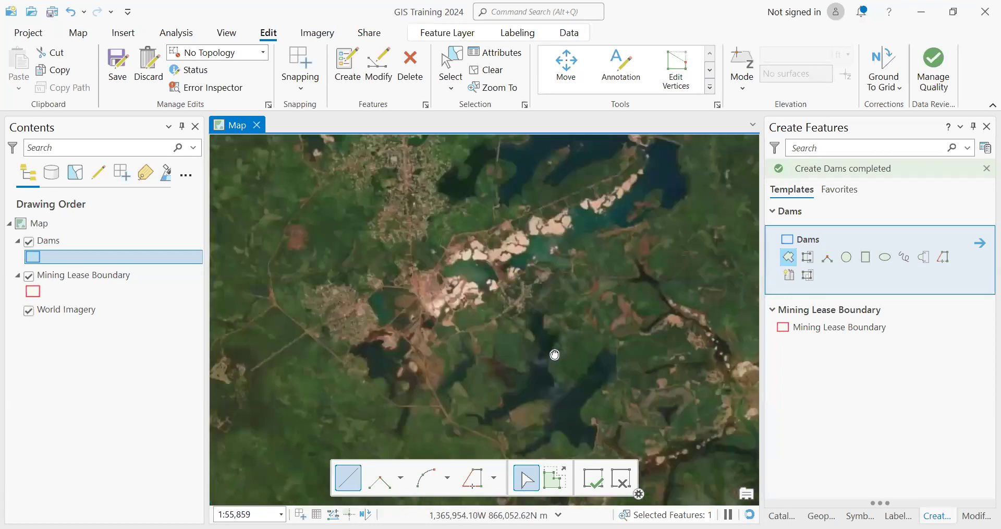
{"action": "left_click", "coordinate": [117, 61]}
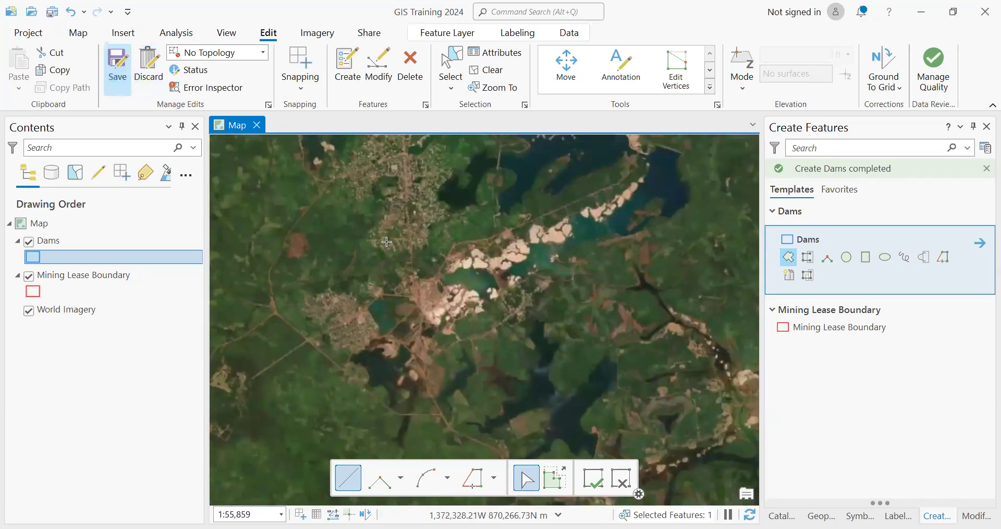
{"action": "scroll", "coordinate": [528, 321], "scroll_direction": "down", "scroll_amount": 3}
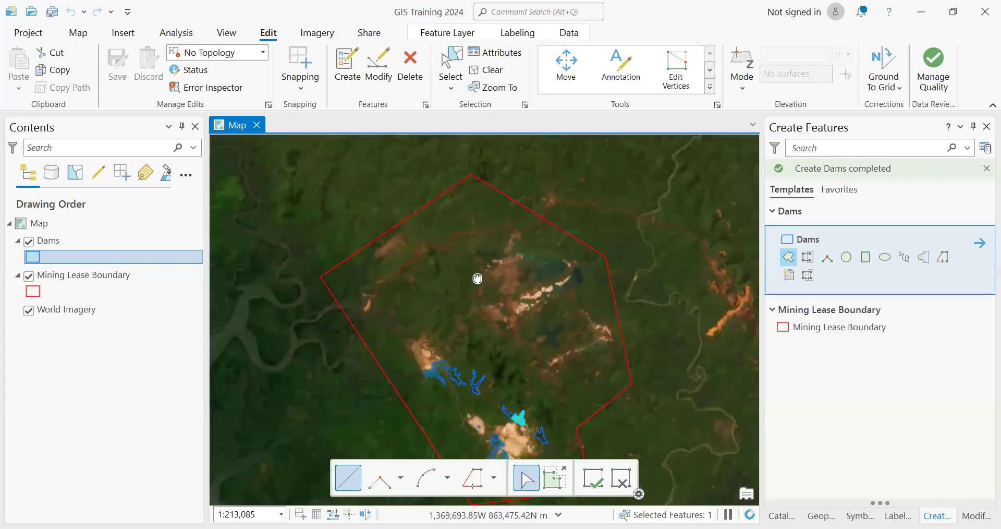
{"action": "left_click_drag", "start_coordinate": [482, 425], "coordinate": [463, 349]}
{"action": "scroll", "coordinate": [463, 349], "scroll_direction": "up", "scroll_amount": 2}
{"action": "scroll", "coordinate": [538, 361], "scroll_direction": "down", "scroll_amount": 1}
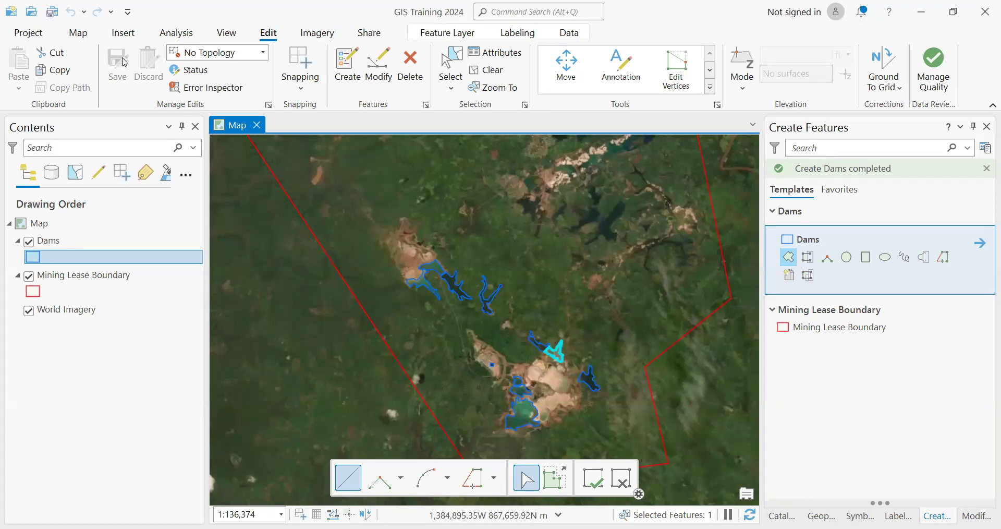
{"action": "scroll", "coordinate": [561, 352], "scroll_direction": "down", "scroll_amount": 1}
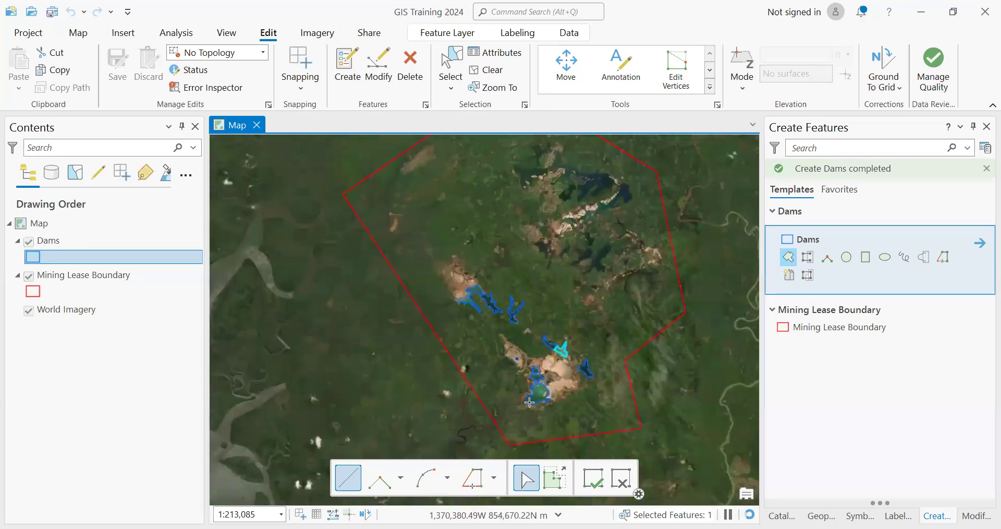
{"action": "scroll", "coordinate": [579, 308], "scroll_direction": "up", "scroll_amount": 4}
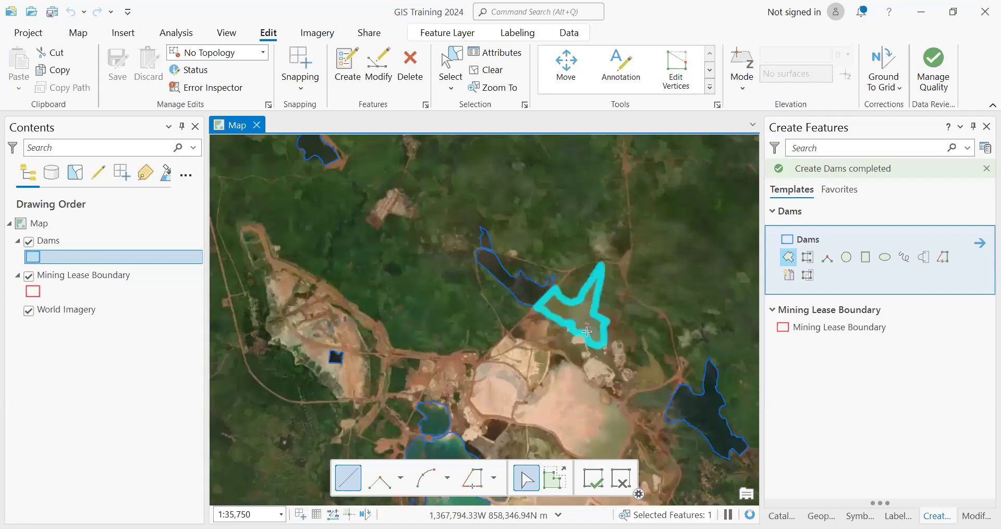
{"action": "scroll", "coordinate": [586, 331], "scroll_direction": "down", "scroll_amount": 2}
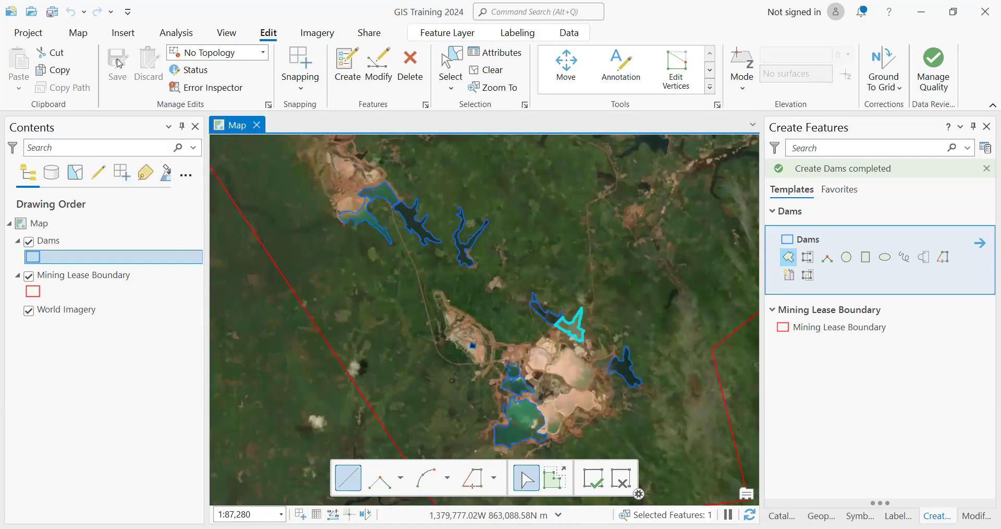
{"action": "left_click", "coordinate": [50, 15]}
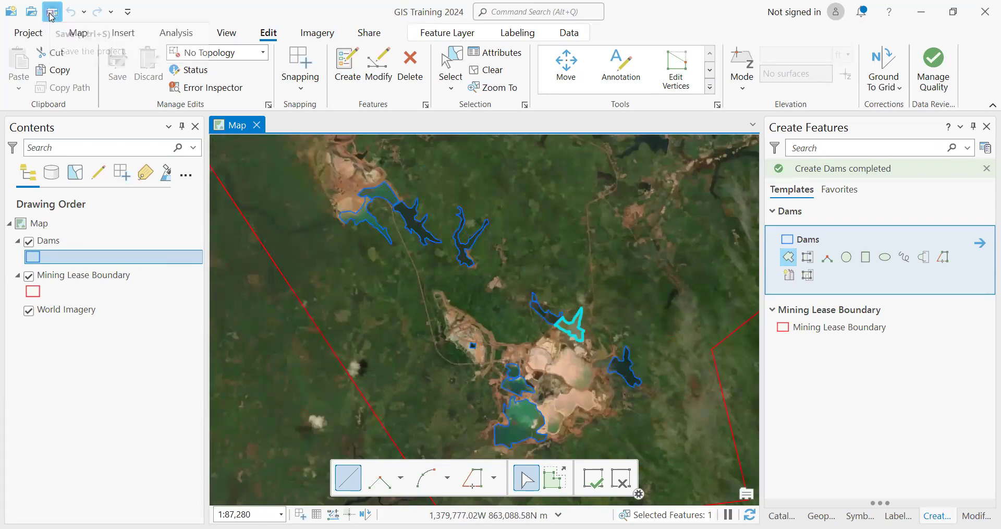
{"action": "scroll", "coordinate": [508, 397], "scroll_direction": "down", "scroll_amount": 3}
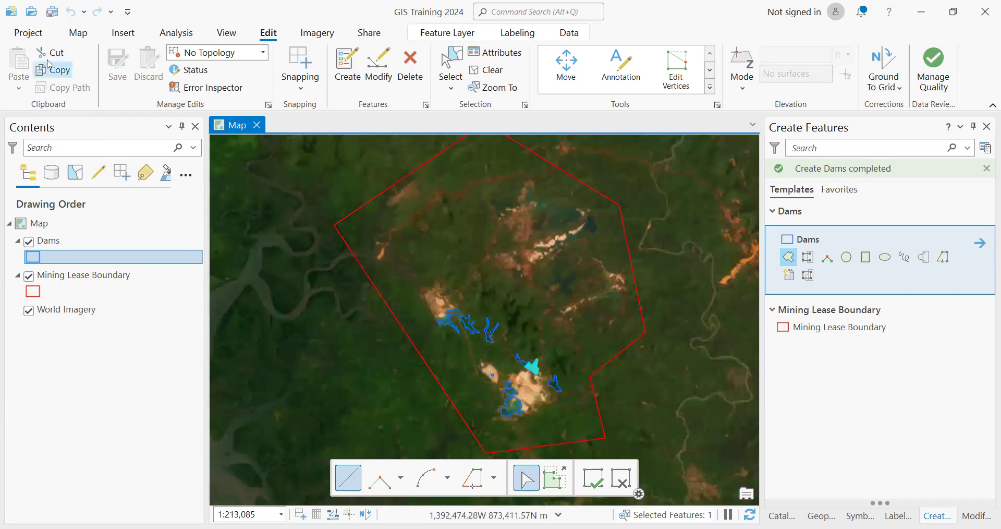
{"action": "left_click", "coordinate": [52, 12]}
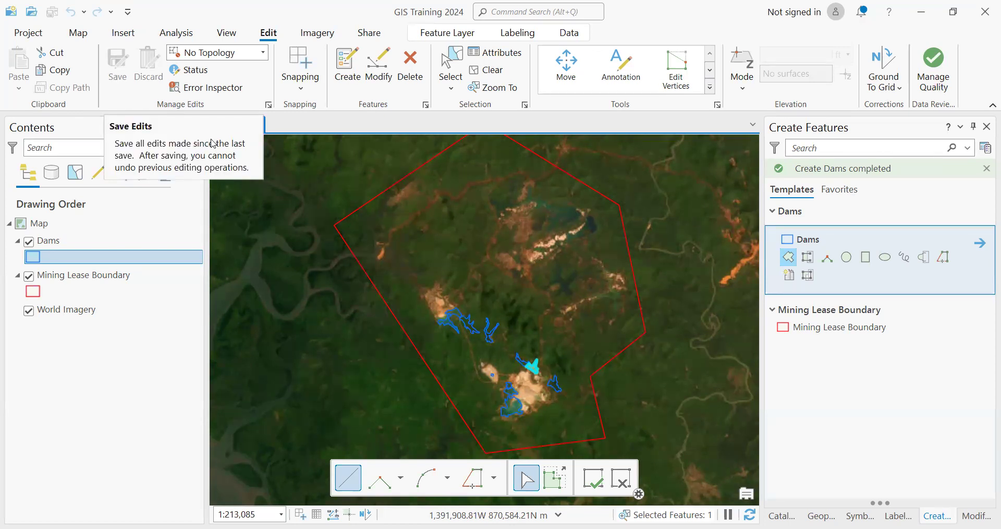
Clear the selection of the newly drawn murky dam polygon and save the project again.
{"action": "scroll", "coordinate": [574, 363], "scroll_direction": "up", "scroll_amount": 2}
{"action": "scroll", "coordinate": [575, 364], "scroll_direction": "up", "scroll_amount": 3}
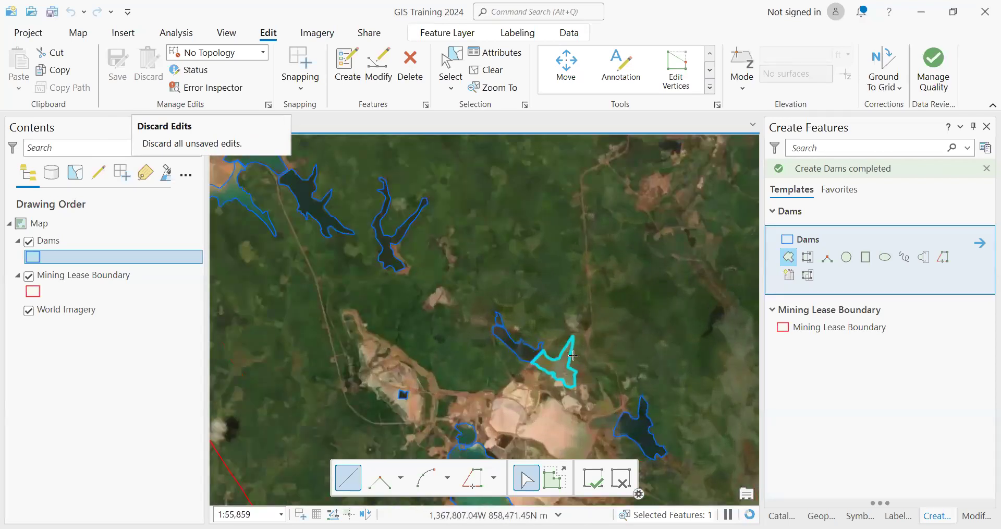
{"action": "scroll", "coordinate": [547, 359], "scroll_direction": "down", "scroll_amount": 2}
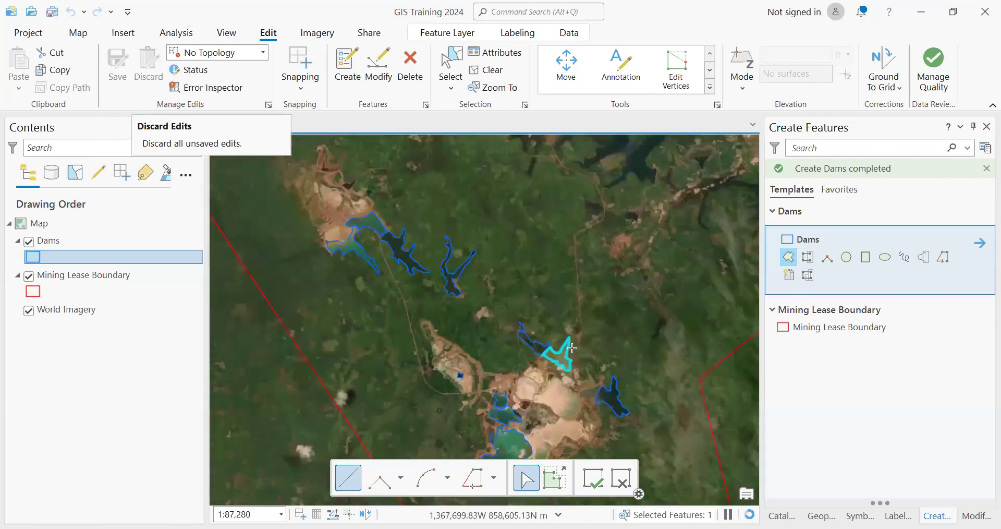
{"action": "scroll", "coordinate": [570, 345], "scroll_direction": "down", "scroll_amount": 2}
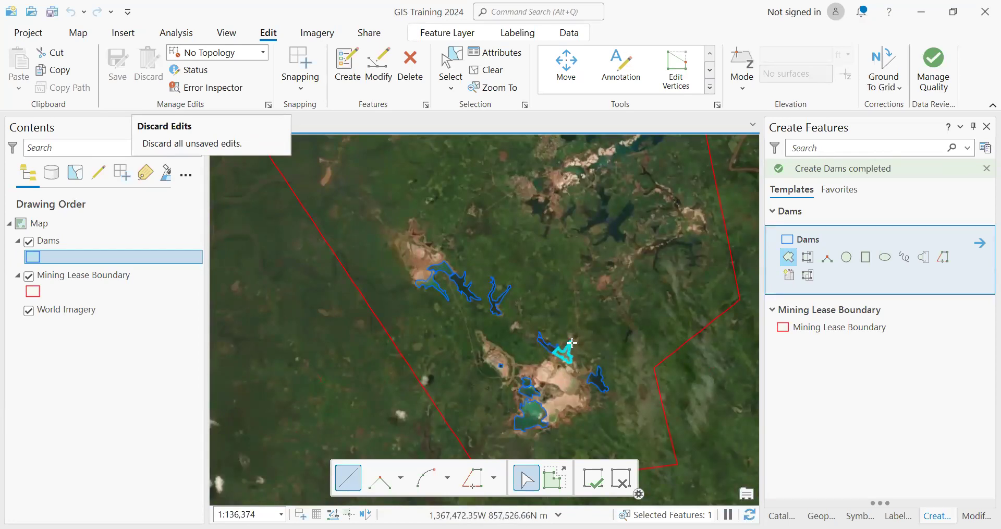
{"action": "left_click", "coordinate": [455, 56]}
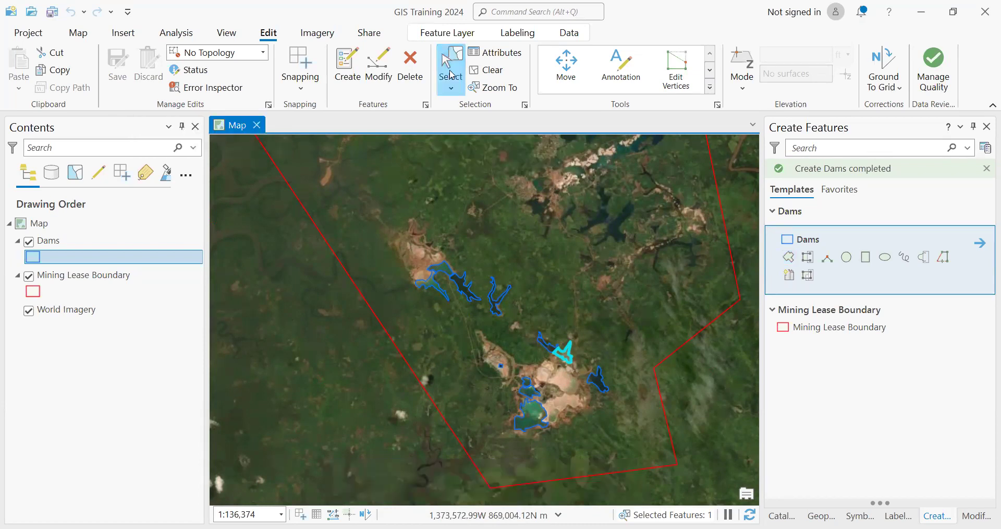
{"action": "left_click", "coordinate": [328, 373]}
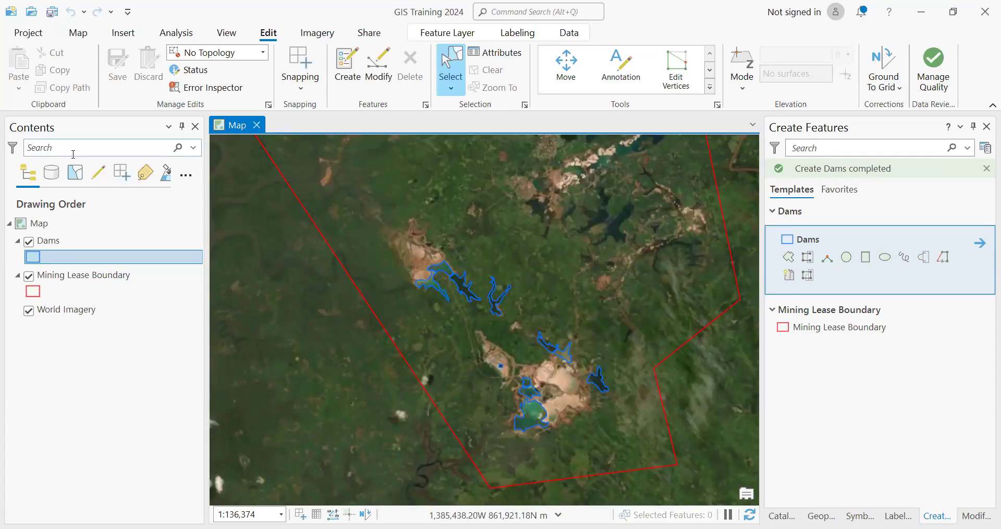
{"action": "left_click", "coordinate": [52, 15]}
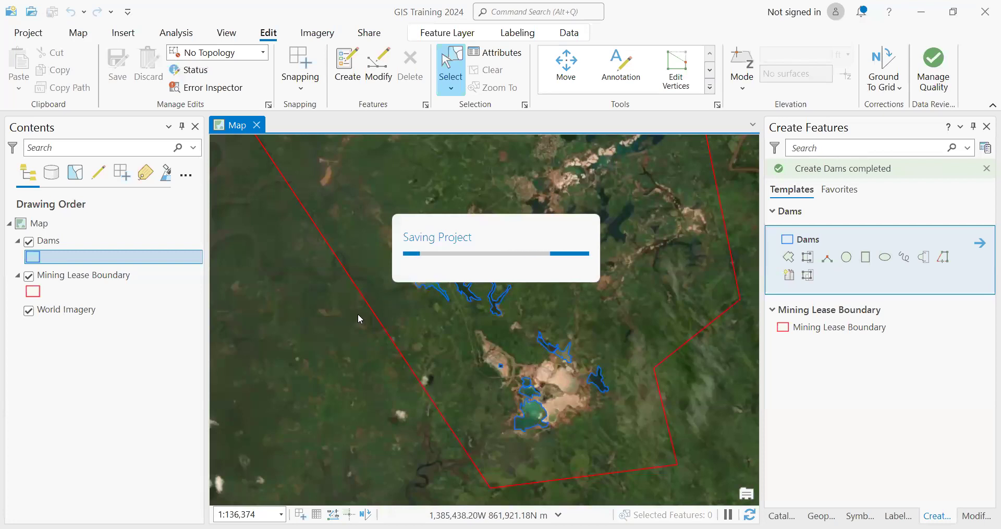
Select the dam polygon at the eastern edge of the southern mine site, and clear the selection.
{"action": "left_click", "coordinate": [593, 383]}
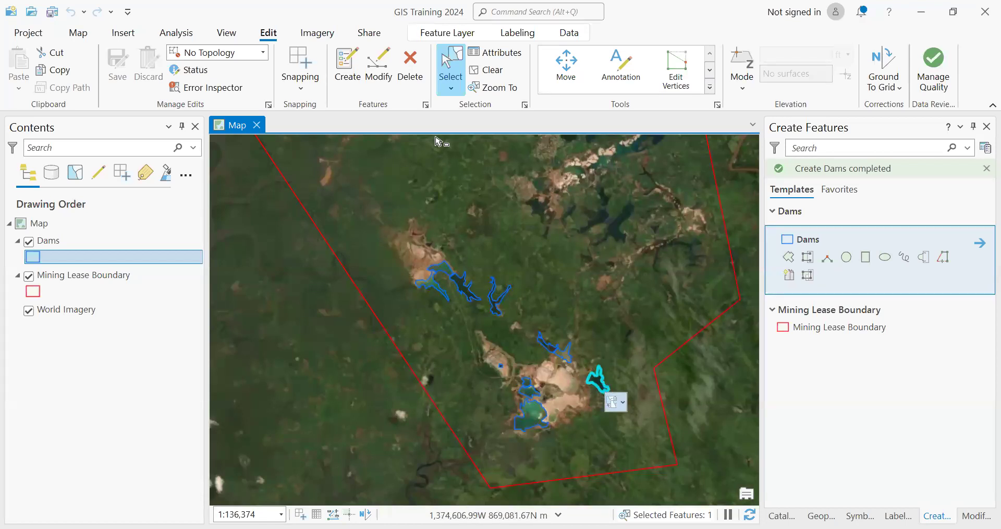
{"action": "left_click", "coordinate": [450, 60]}
{"action": "left_click", "coordinate": [326, 350]}
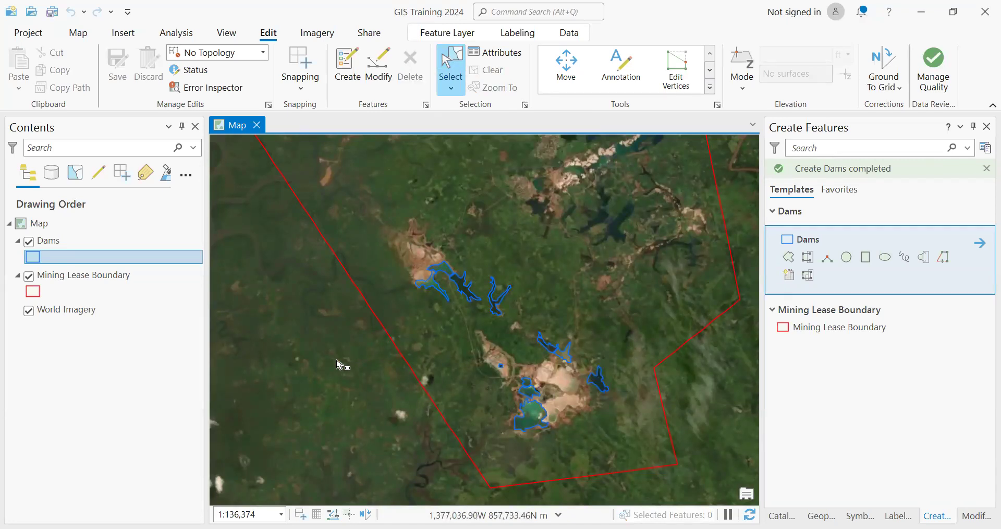
{"action": "left_click", "coordinate": [297, 343]}
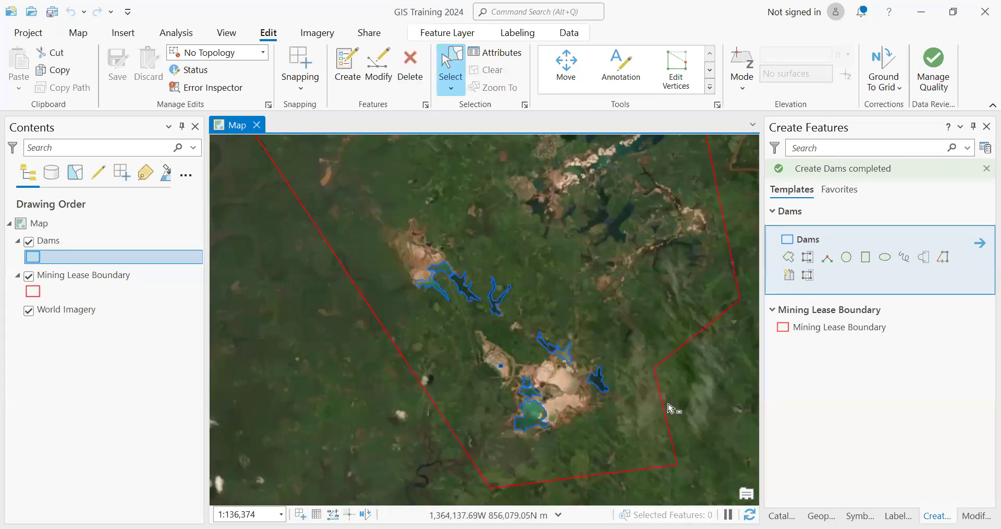
Examine the northern part of the mining lease area for undigitized water bodies, settlements and roads.
{"action": "scroll", "coordinate": [401, 410], "scroll_direction": "down", "scroll_amount": 2}
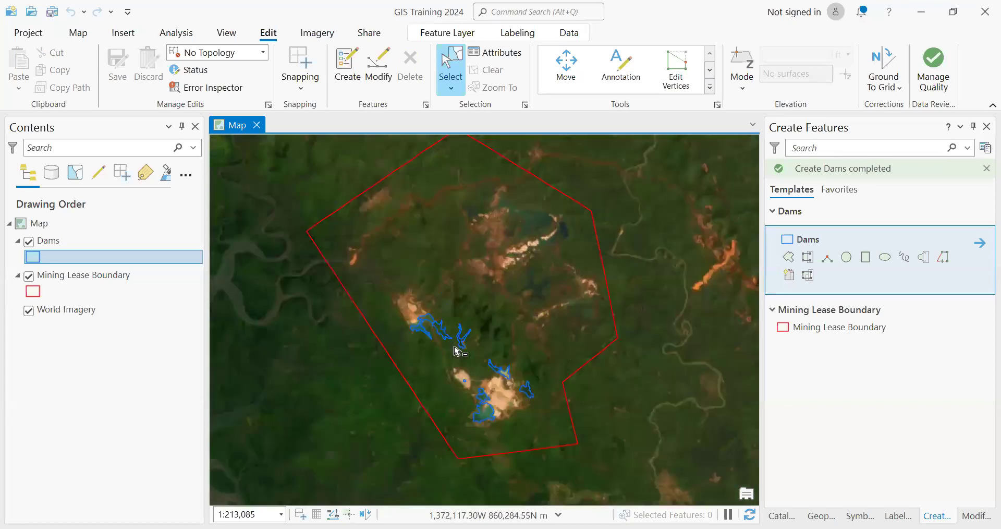
{"action": "scroll", "coordinate": [456, 351], "scroll_direction": "up", "scroll_amount": 2}
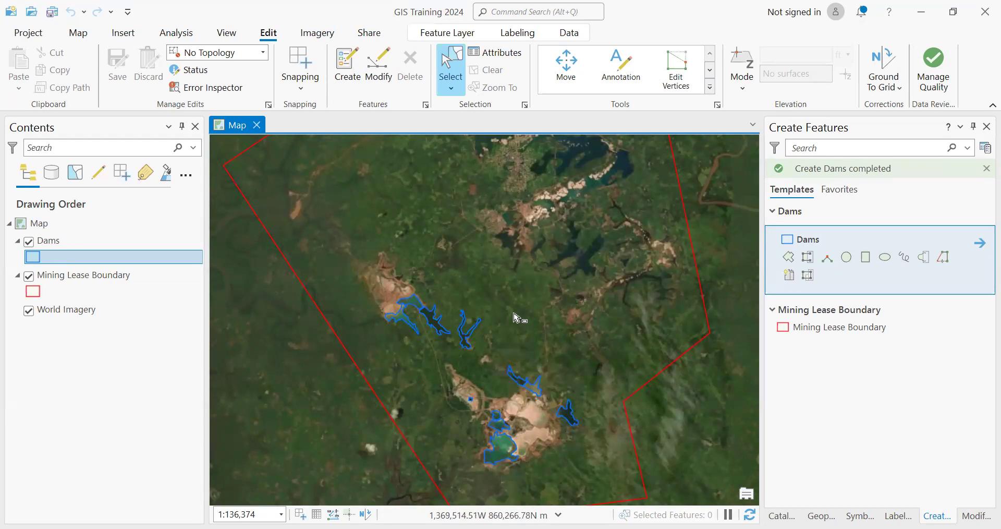
{"action": "scroll", "coordinate": [537, 300], "scroll_direction": "up", "scroll_amount": 2}
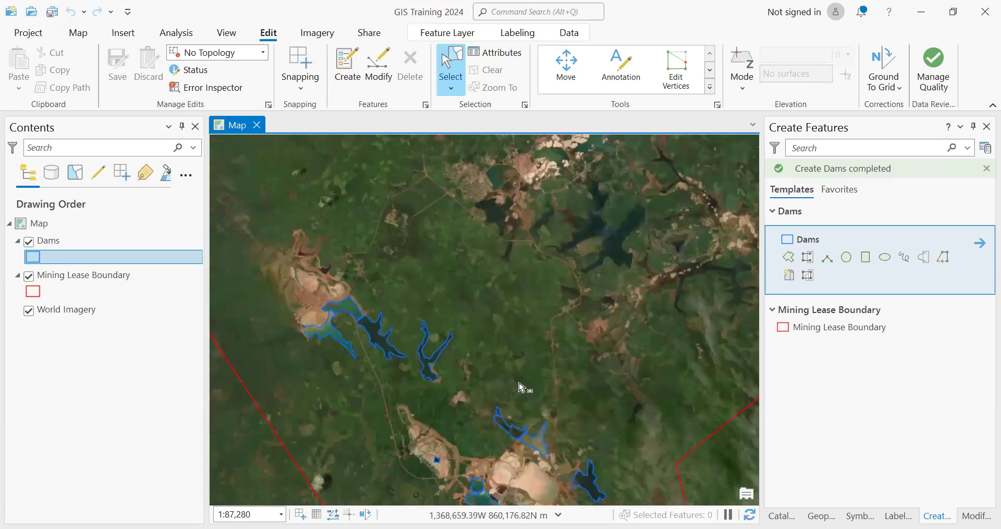
{"action": "scroll", "coordinate": [520, 385], "scroll_direction": "up", "scroll_amount": 2}
{"action": "scroll", "coordinate": [568, 328], "scroll_direction": "down", "scroll_amount": 2}
{"action": "left_click_drag", "start_coordinate": [507, 269], "coordinate": [537, 380]}
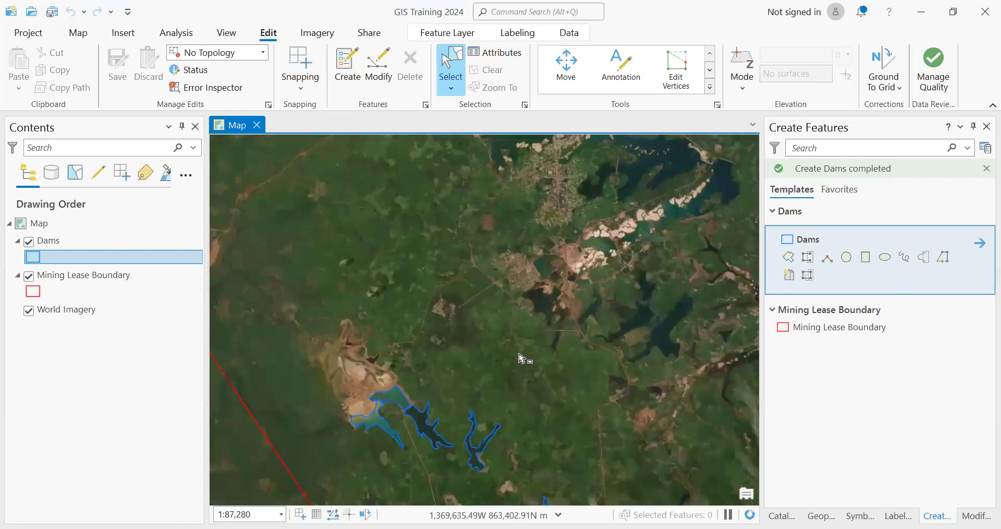
{"action": "scroll", "coordinate": [454, 271], "scroll_direction": "up", "scroll_amount": 6}
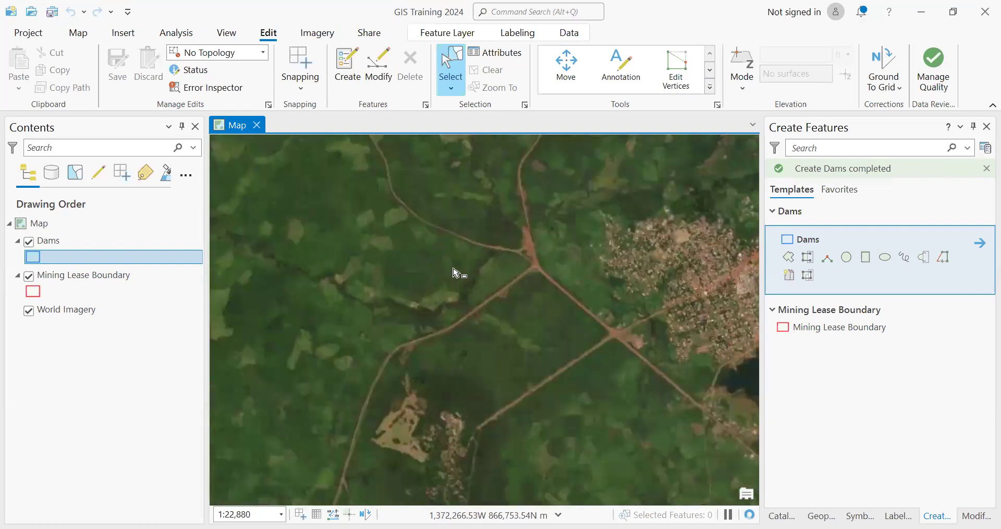
{"action": "scroll", "coordinate": [454, 271], "scroll_direction": "down", "scroll_amount": 4}
{"action": "scroll", "coordinate": [418, 363], "scroll_direction": "down", "scroll_amount": 2}
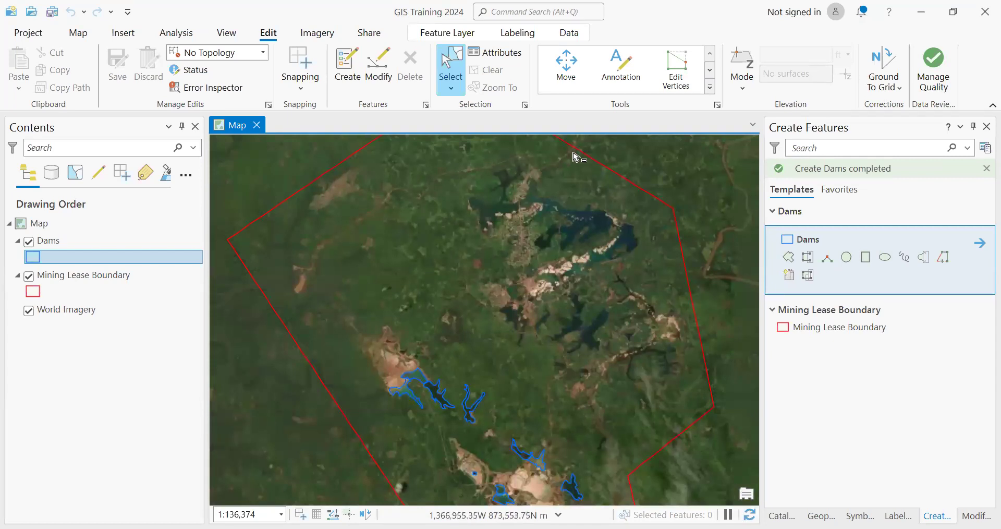
{"action": "left_click_drag", "start_coordinate": [619, 341], "coordinate": [625, 233]}
{"action": "left_click_drag", "start_coordinate": [524, 250], "coordinate": [541, 341]}
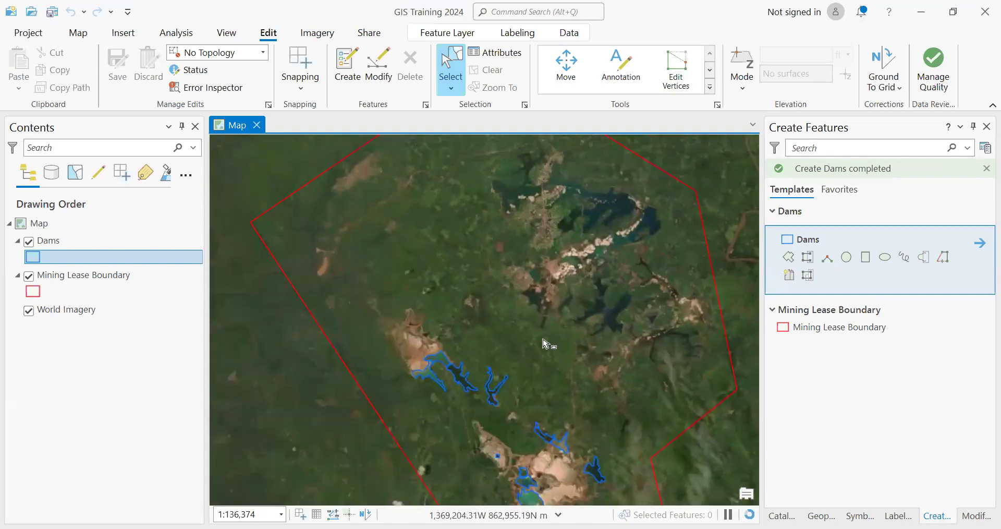
{"action": "left_click_drag", "start_coordinate": [451, 210], "coordinate": [457, 360]}
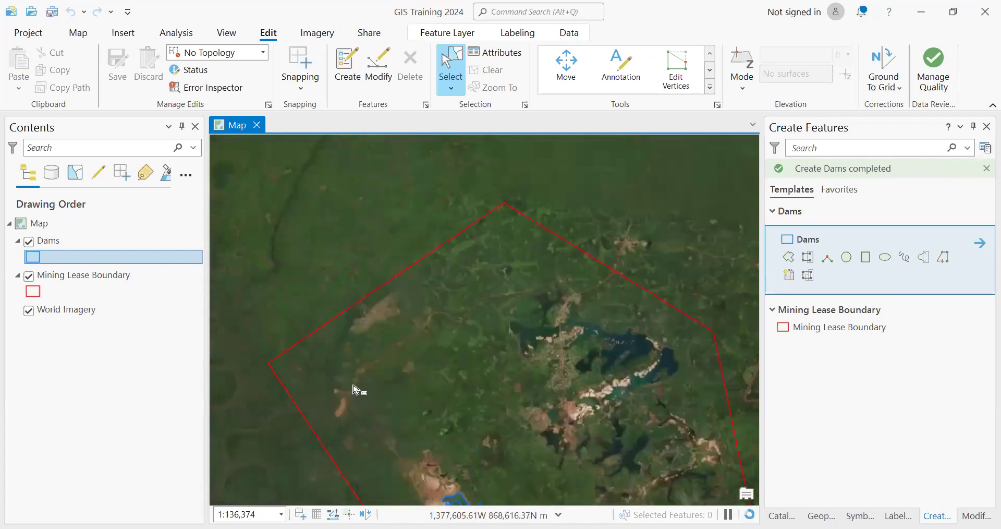
{"action": "scroll", "coordinate": [349, 396], "scroll_direction": "up", "scroll_amount": 2}
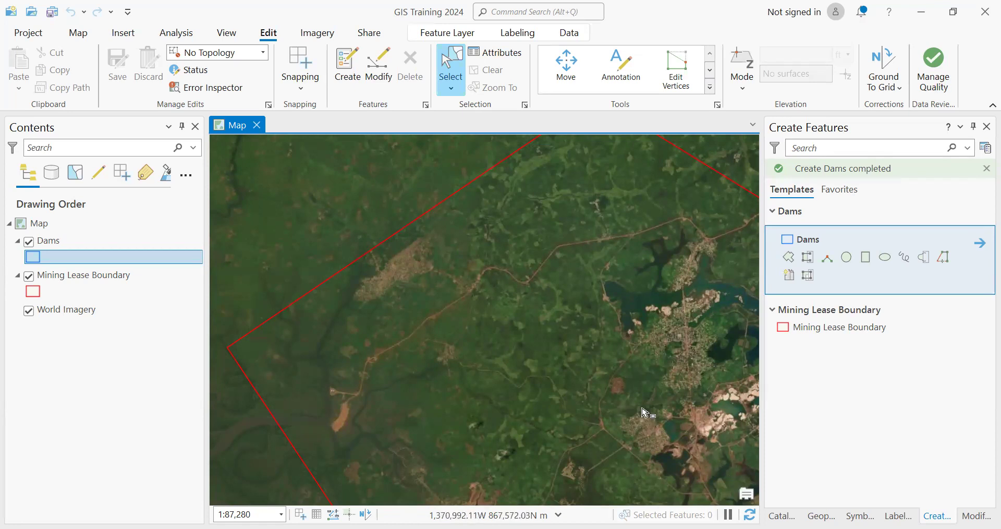
Browse the project's folder connections to the Mining Data folder in C:\GIS Training\GIS Data and expand its contents.
{"action": "left_click", "coordinate": [785, 515]}
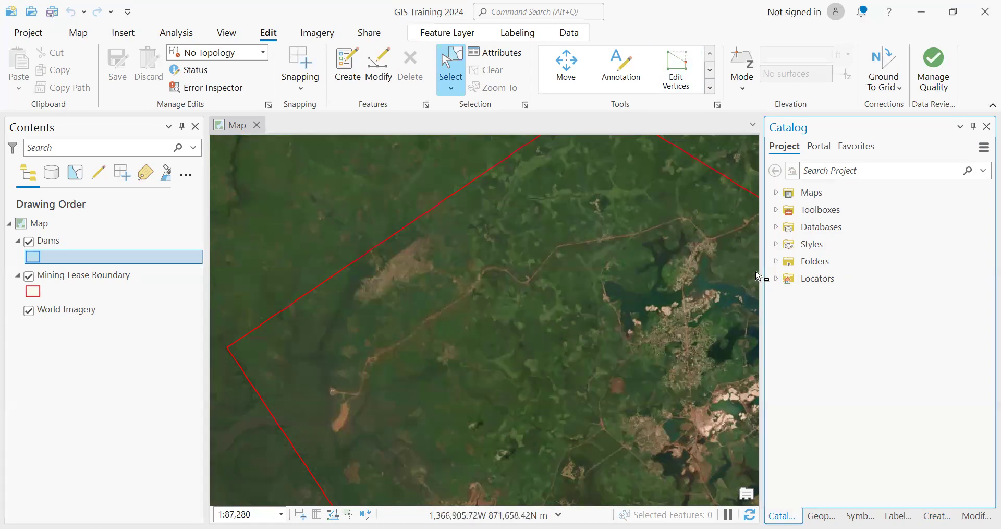
{"action": "left_click", "coordinate": [776, 261]}
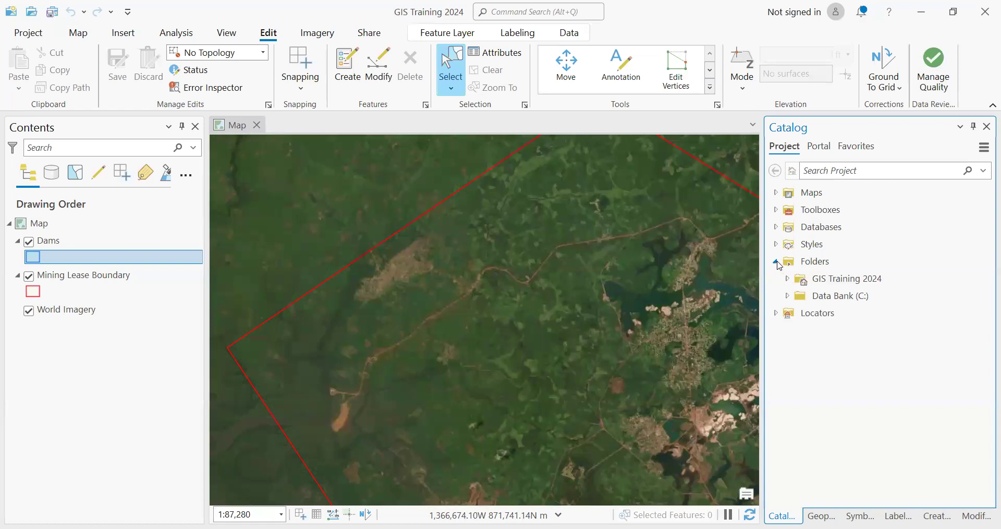
{"action": "left_click", "coordinate": [789, 296]}
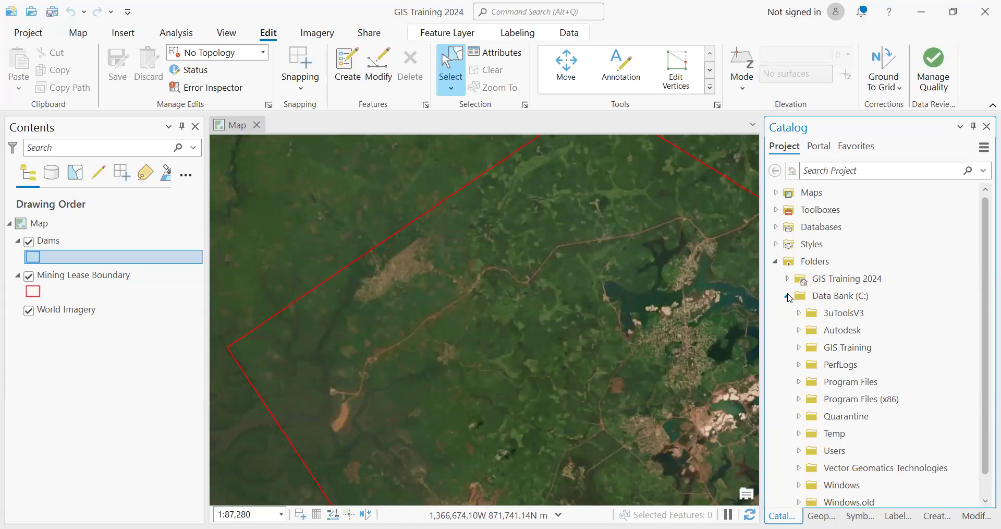
{"action": "left_click", "coordinate": [800, 348]}
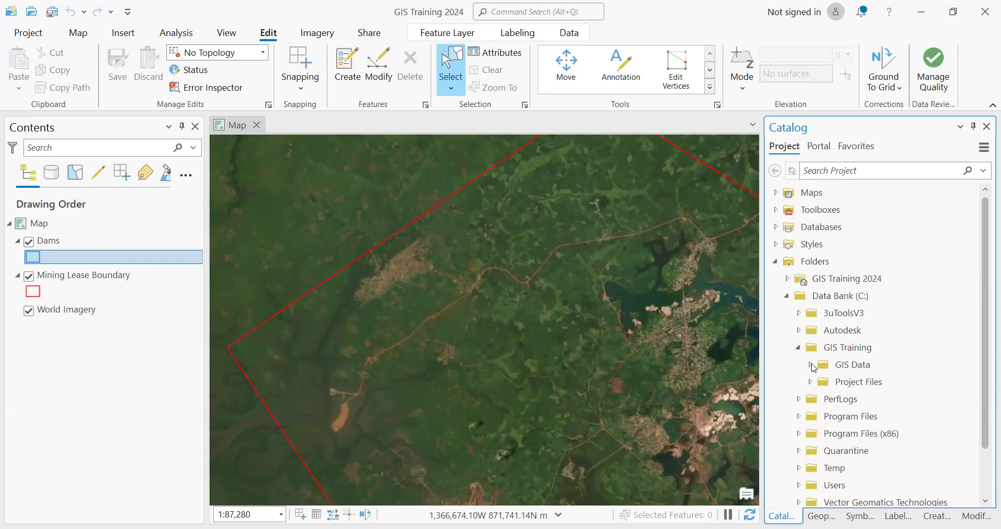
{"action": "left_click", "coordinate": [812, 364]}
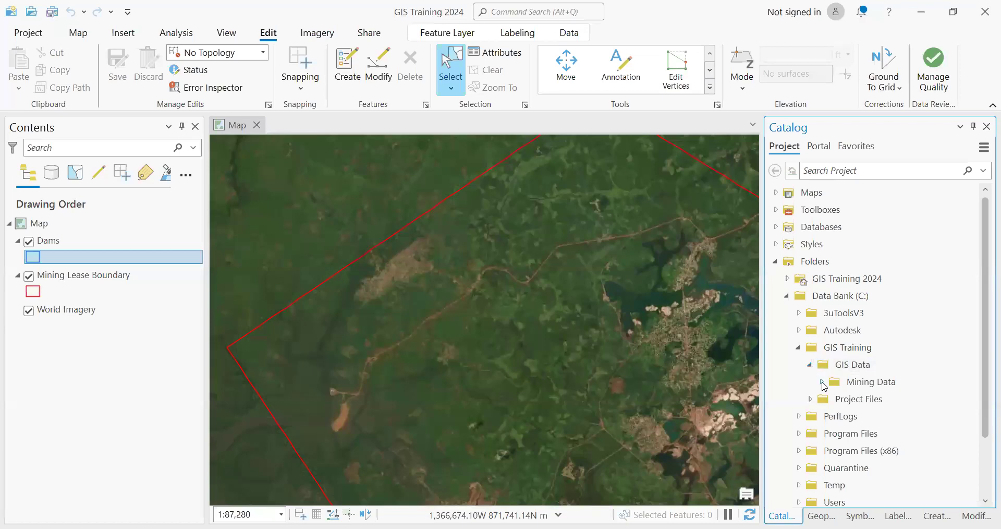
{"action": "left_click", "coordinate": [822, 382]}
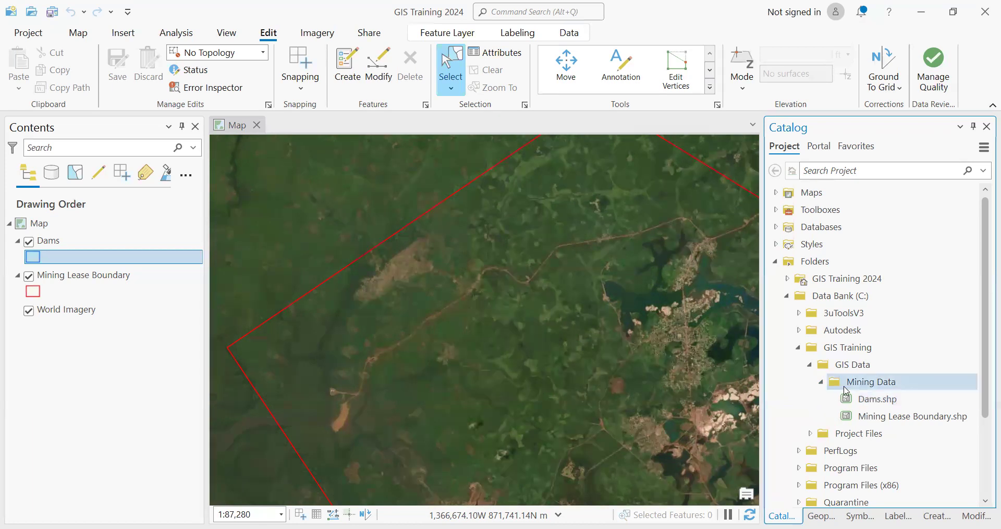
{"action": "mouse_move", "coordinate": [871, 385]}
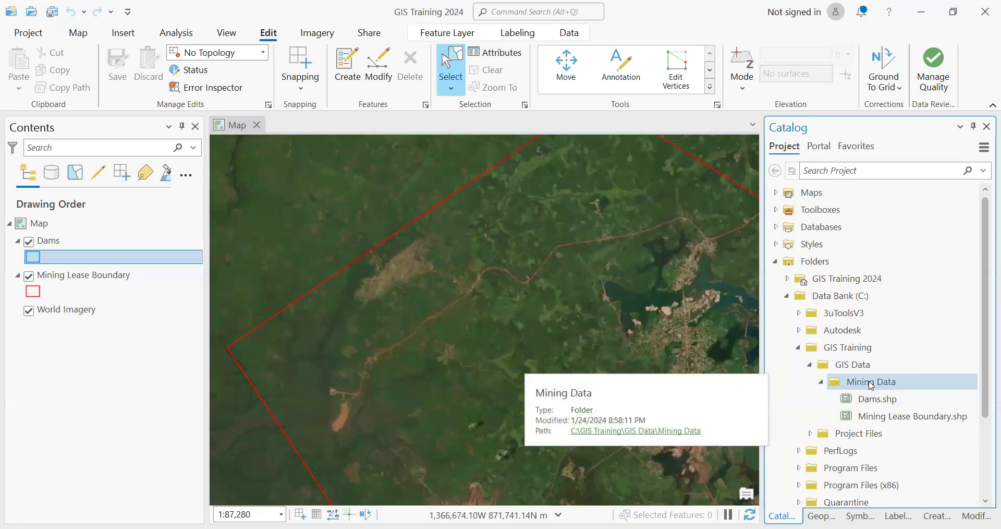
{"action": "left_click", "coordinate": [871, 385]}
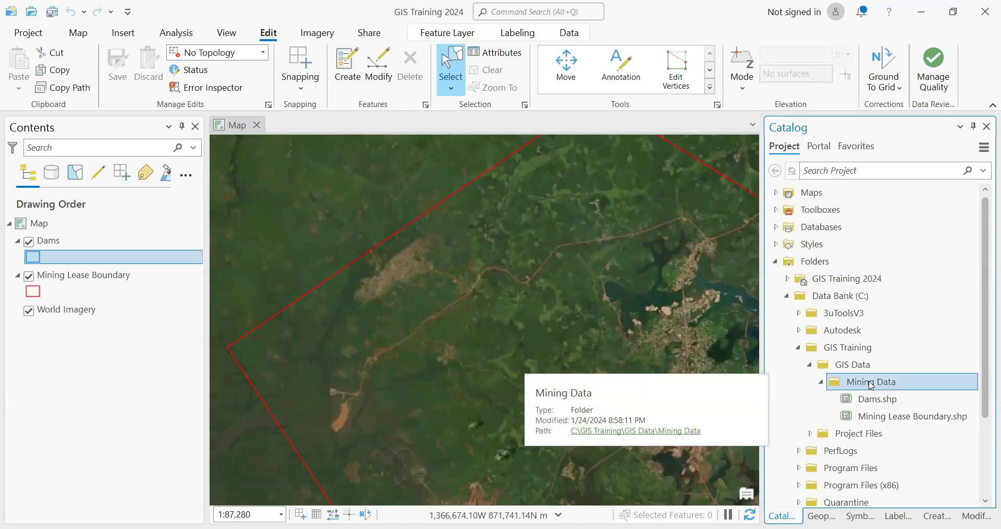
{"action": "right_click", "coordinate": [871, 385]}
{"action": "key", "text": "Escape"}
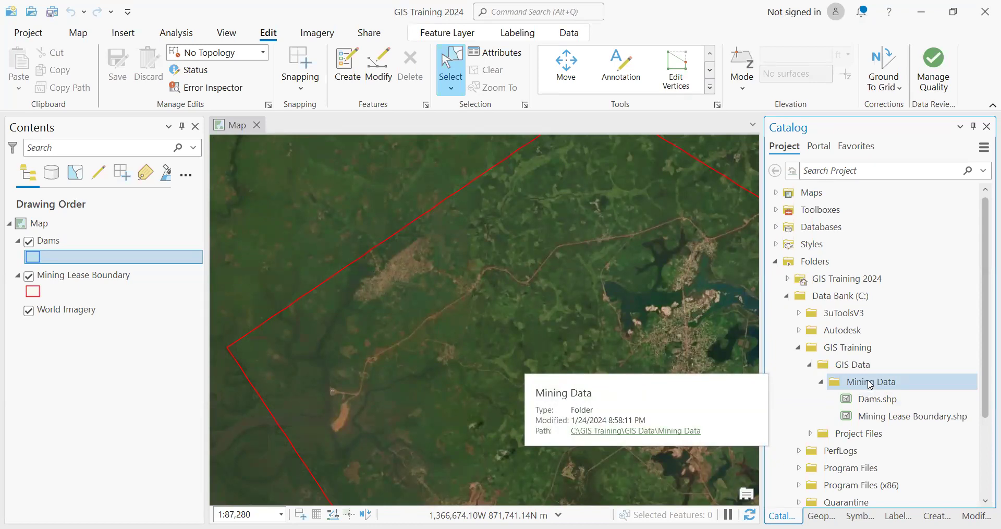
{"action": "right_click", "coordinate": [870, 384]}
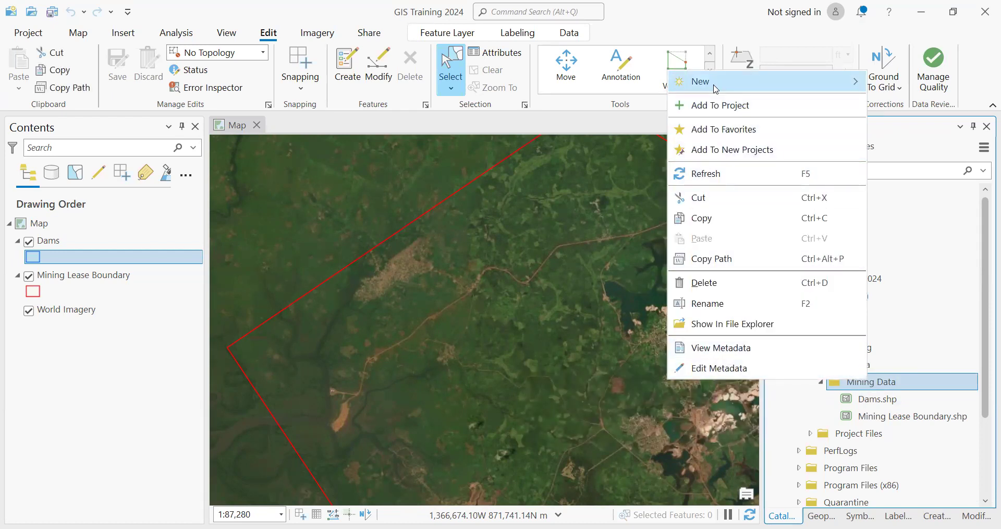
{"action": "mouse_move", "coordinate": [716, 89]}
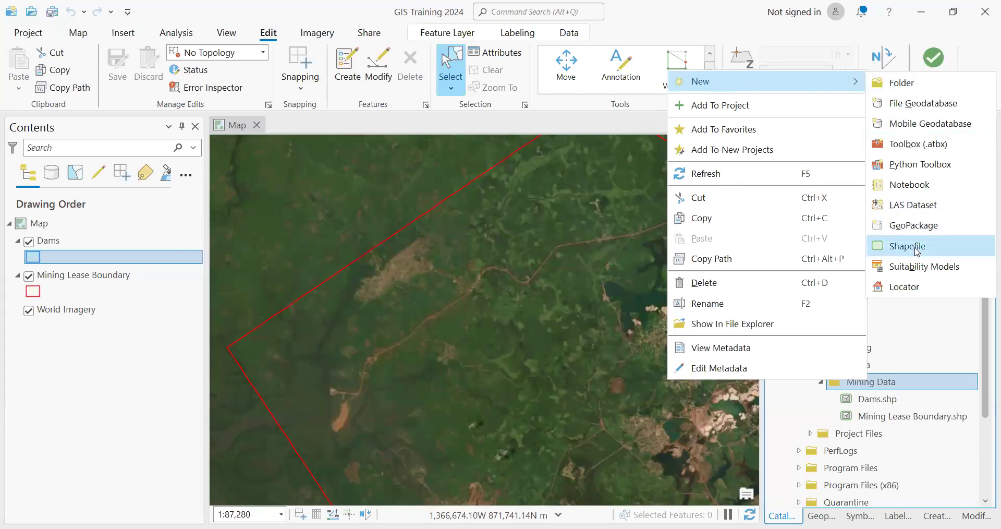
{"action": "right_click", "coordinate": [897, 384]}
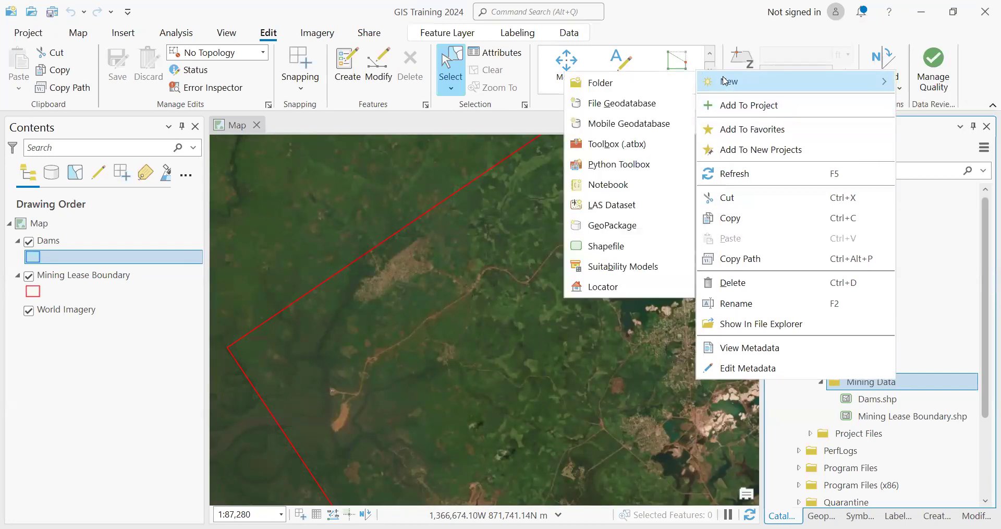
{"action": "left_click", "coordinate": [611, 248]}
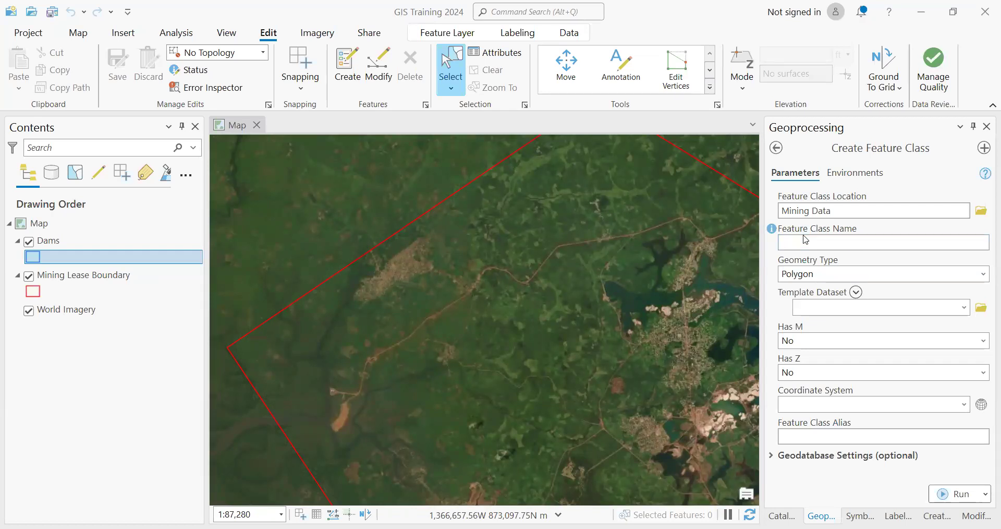
{"action": "scroll", "coordinate": [391, 365], "scroll_direction": "up", "scroll_amount": 3}
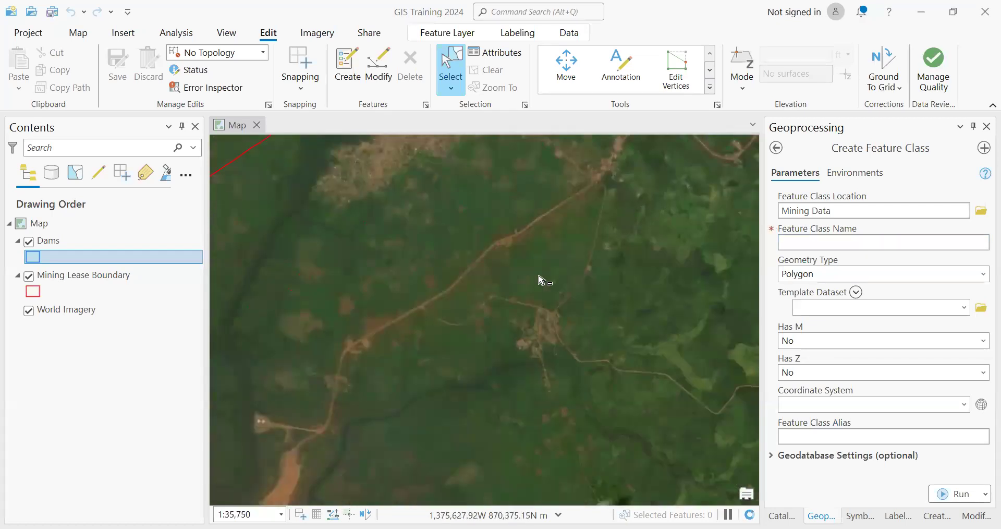
{"action": "scroll", "coordinate": [541, 279], "scroll_direction": "down", "scroll_amount": 3}
{"action": "left_click_drag", "start_coordinate": [613, 260], "coordinate": [413, 255]}
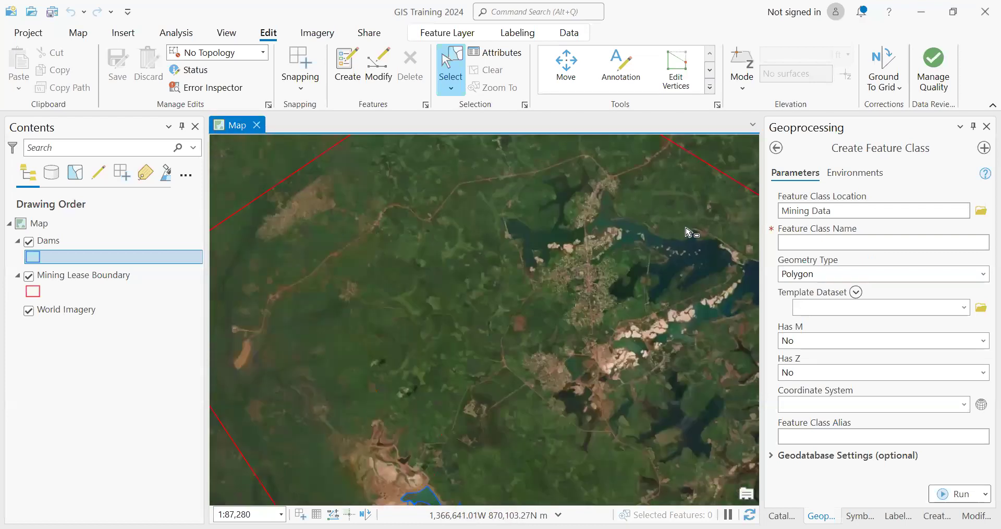
{"action": "left_click", "coordinate": [808, 243]}
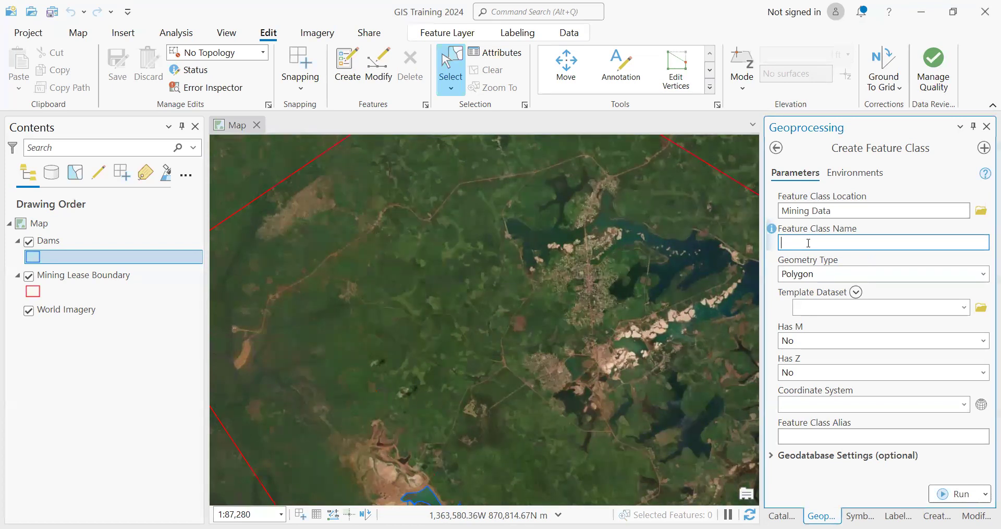
{"action": "type", "text": "Road Network"}
{"action": "left_click", "coordinate": [777, 149]}
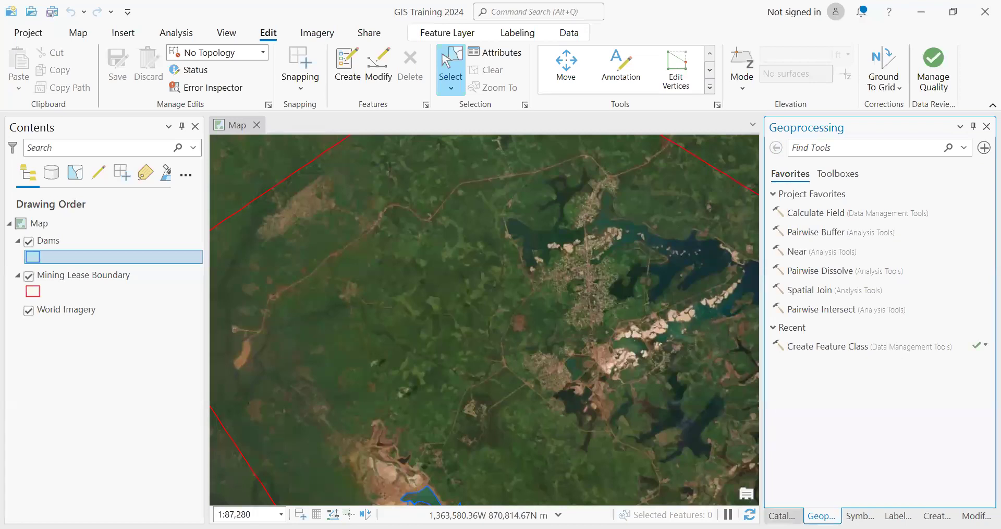
Return to the project catalog and collapse the Mining Data, GIS Data, GIS Training, Data Bank (C:) and Folders levels.
{"action": "left_click", "coordinate": [782, 516]}
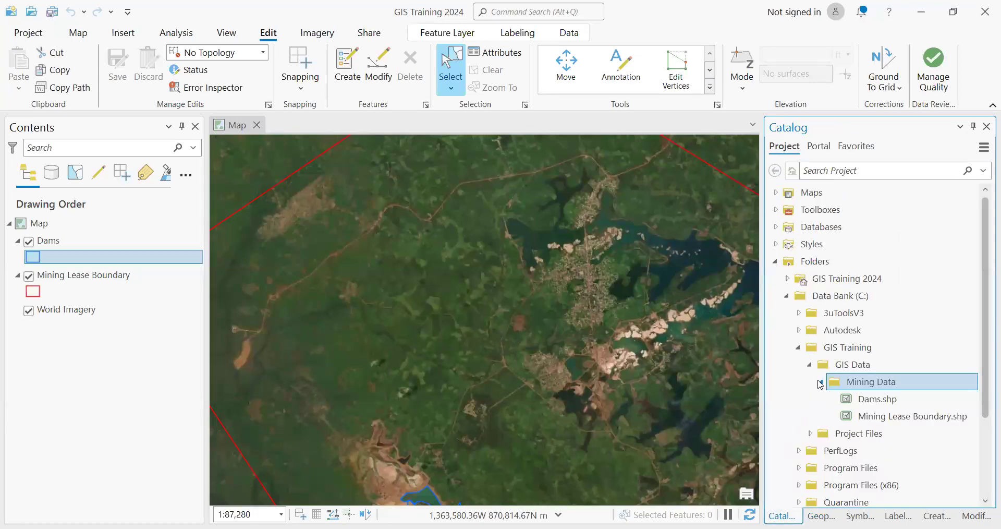
{"action": "left_click", "coordinate": [821, 382]}
{"action": "left_click", "coordinate": [810, 366]}
{"action": "left_click", "coordinate": [798, 347]}
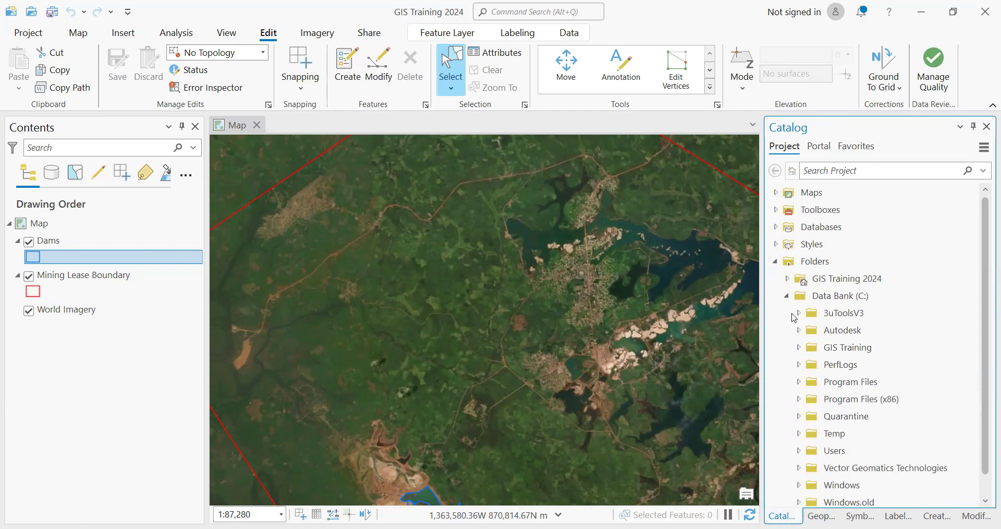
{"action": "left_click", "coordinate": [788, 297]}
{"action": "left_click", "coordinate": [775, 261]}
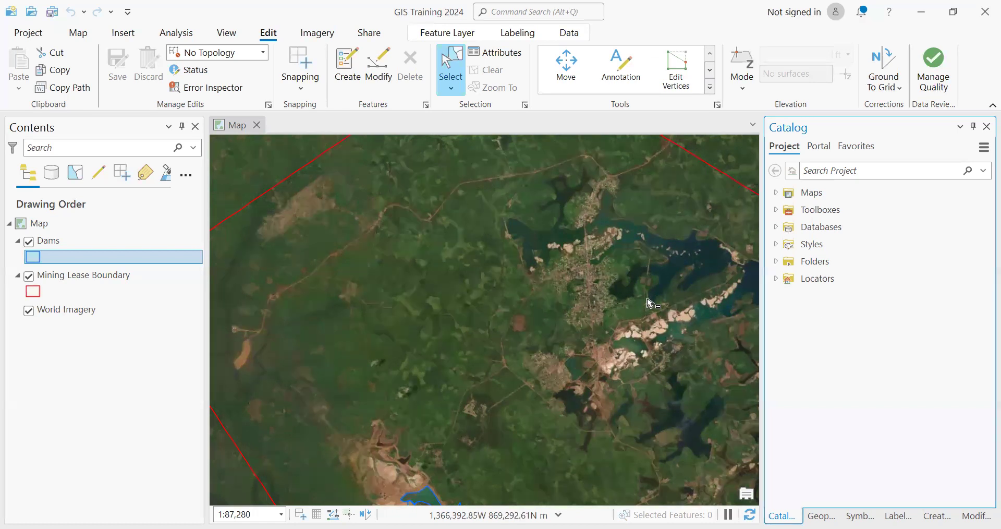
Examine the mining lease area for undigitized features, focusing on the roads and settlements in its northwestern part.
{"action": "scroll", "coordinate": [613, 309], "scroll_direction": "down", "scroll_amount": 1}
{"action": "scroll", "coordinate": [613, 309], "scroll_direction": "down", "scroll_amount": 1}
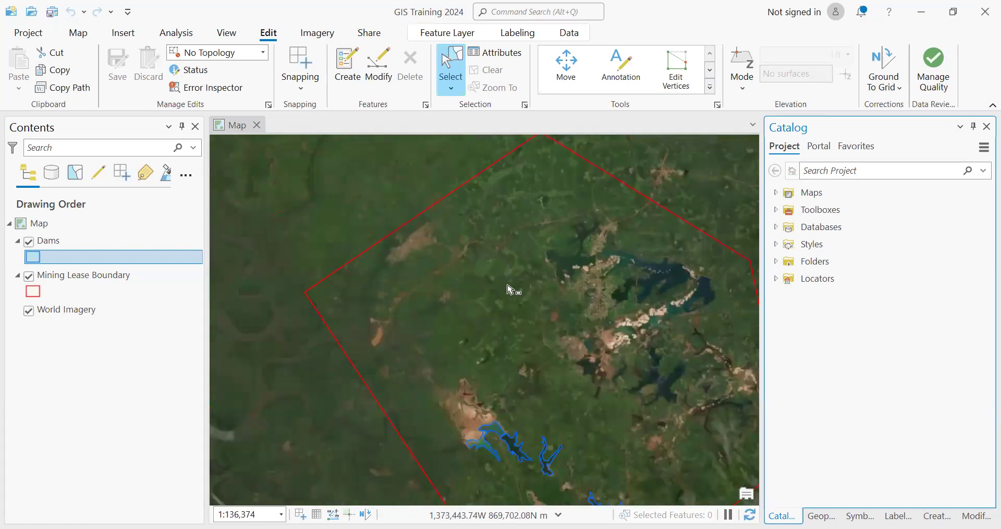
{"action": "left_click_drag", "start_coordinate": [510, 339], "coordinate": [508, 285]}
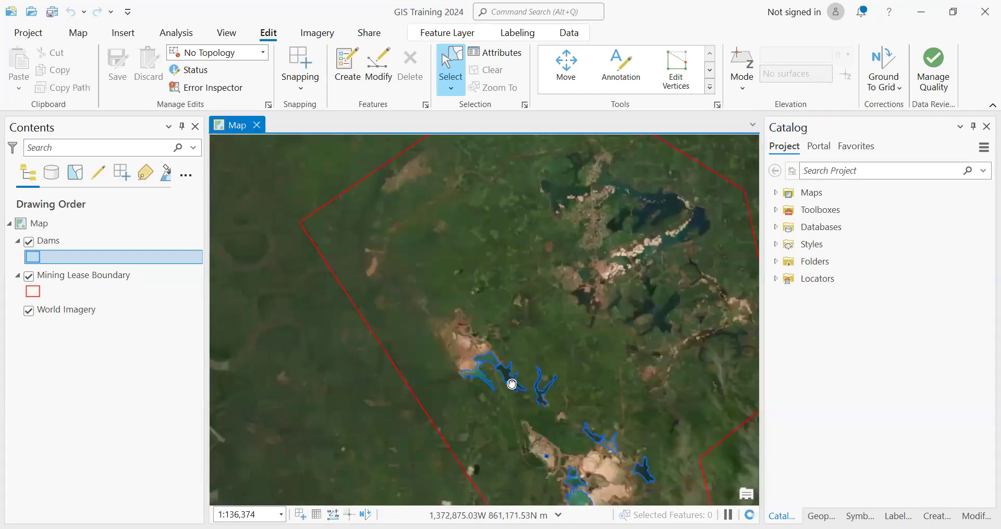
{"action": "left_click_drag", "start_coordinate": [511, 385], "coordinate": [492, 342]}
{"action": "scroll", "coordinate": [537, 391], "scroll_direction": "down", "scroll_amount": 1}
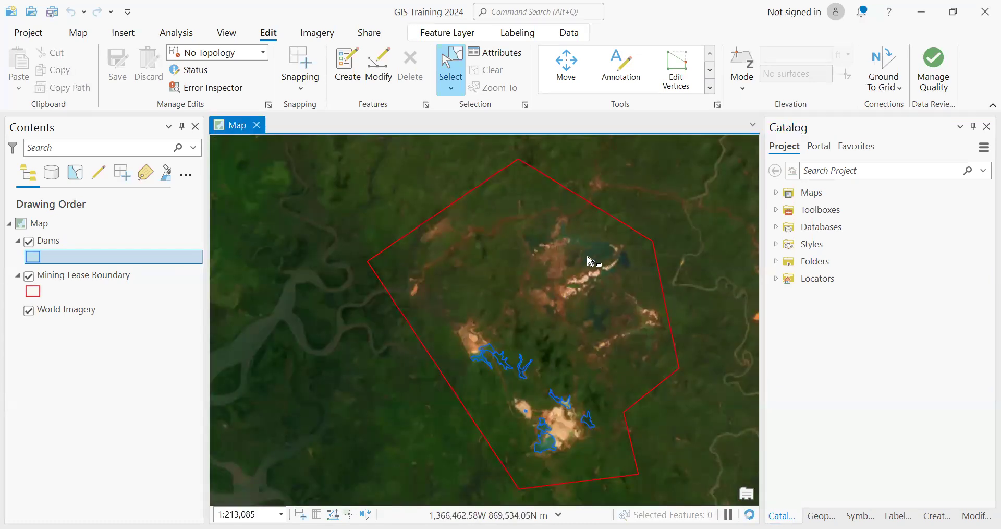
{"action": "scroll", "coordinate": [594, 253], "scroll_direction": "up", "scroll_amount": 2}
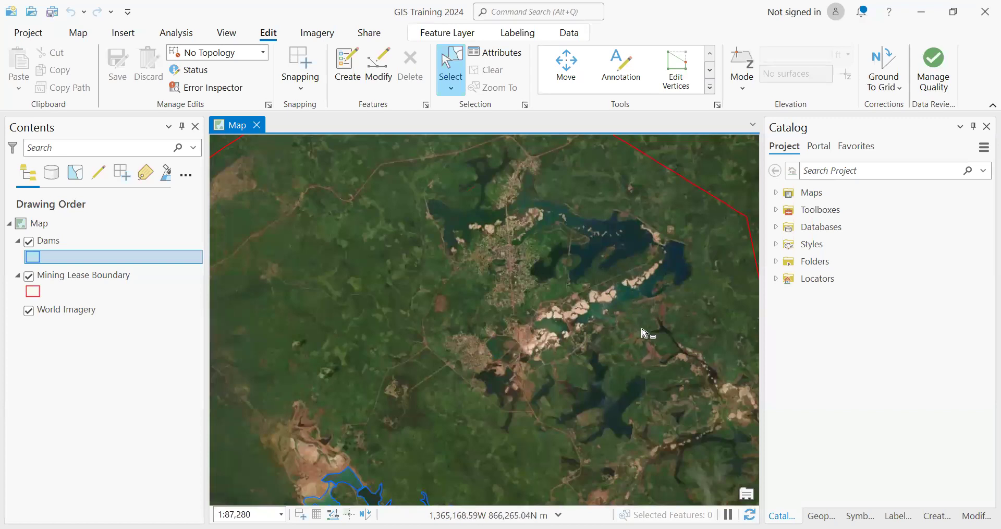
{"action": "scroll", "coordinate": [471, 233], "scroll_direction": "down", "scroll_amount": 1}
{"action": "left_click_drag", "start_coordinate": [555, 388], "coordinate": [579, 302]}
{"action": "left_click_drag", "start_coordinate": [601, 239], "coordinate": [600, 320]}
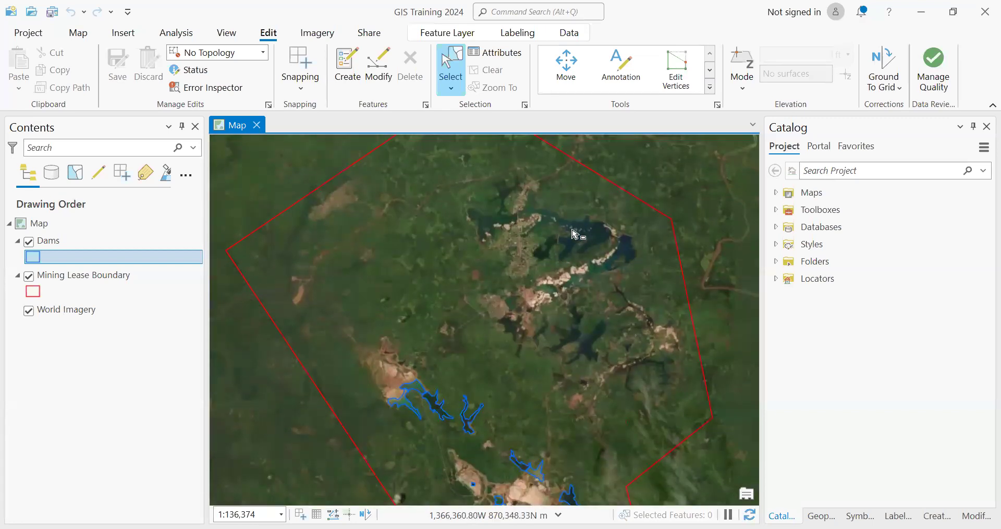
{"action": "left_click_drag", "start_coordinate": [573, 233], "coordinate": [574, 293]}
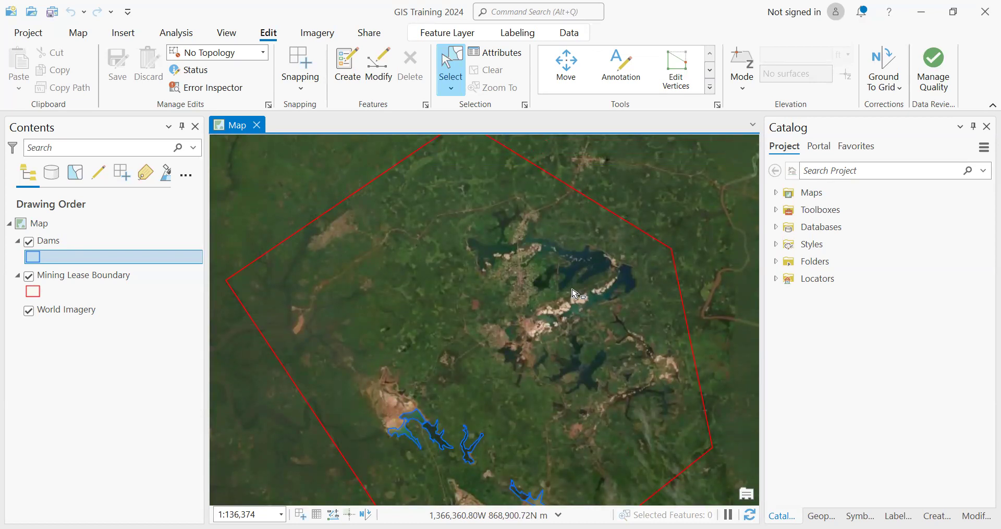
{"action": "left_click_drag", "start_coordinate": [460, 264], "coordinate": [524, 293]}
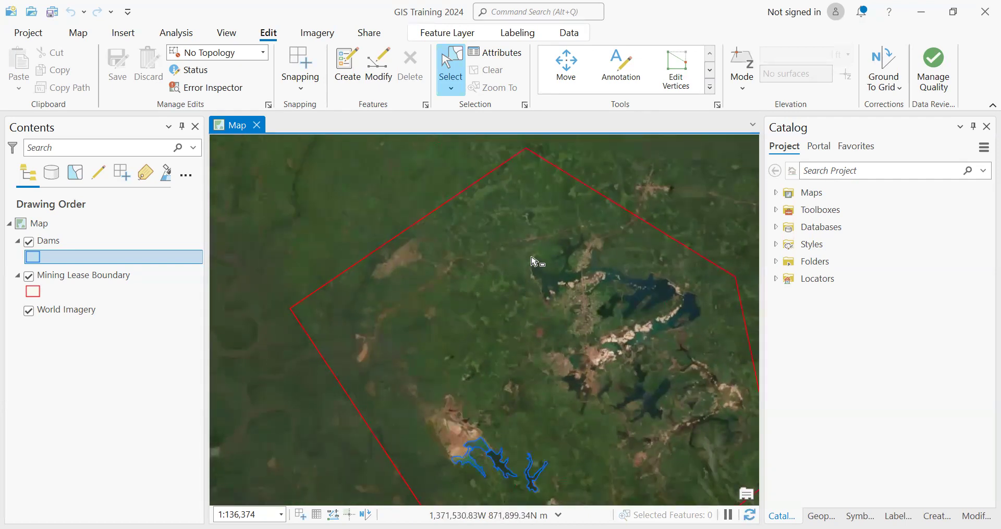
{"action": "scroll", "coordinate": [449, 286], "scroll_direction": "up", "scroll_amount": 3}
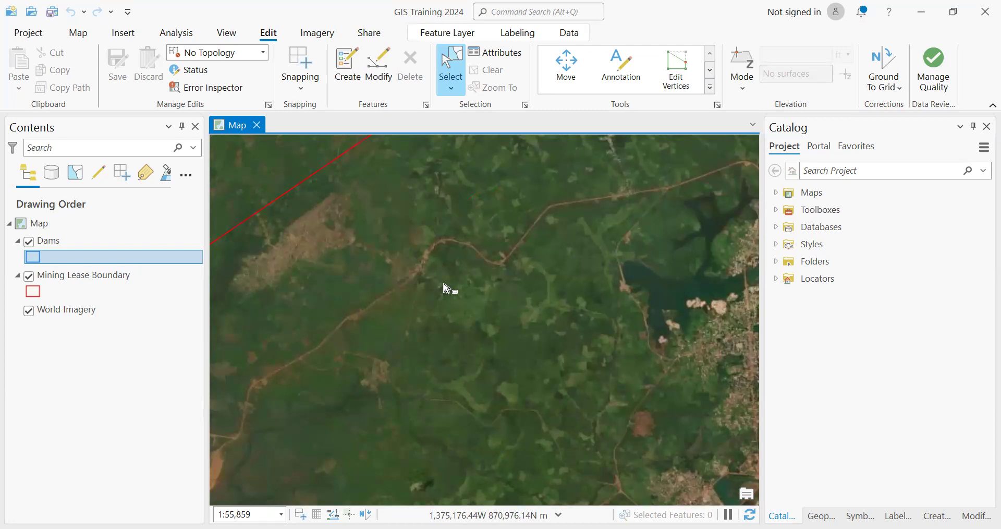
{"action": "scroll", "coordinate": [449, 289], "scroll_direction": "down", "scroll_amount": 2}
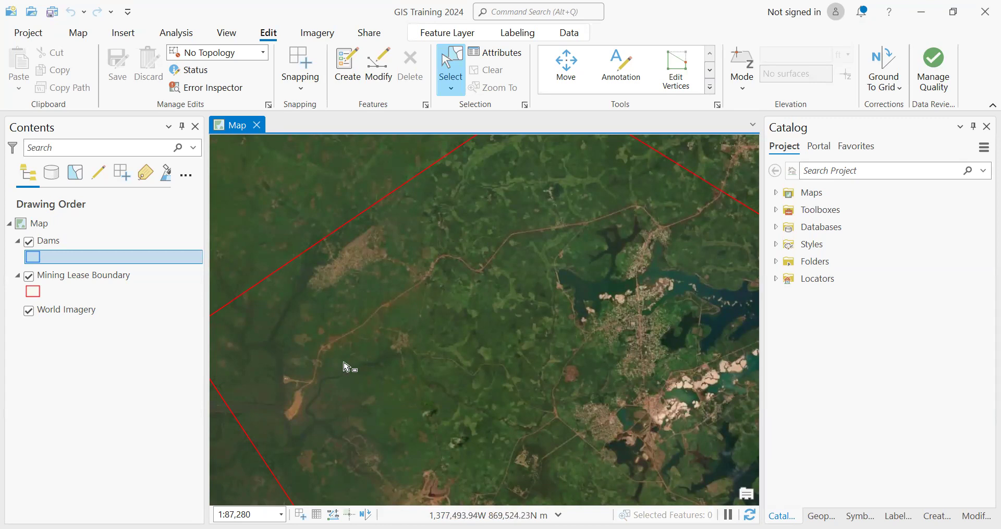
{"action": "scroll", "coordinate": [337, 365], "scroll_direction": "up", "scroll_amount": 2}
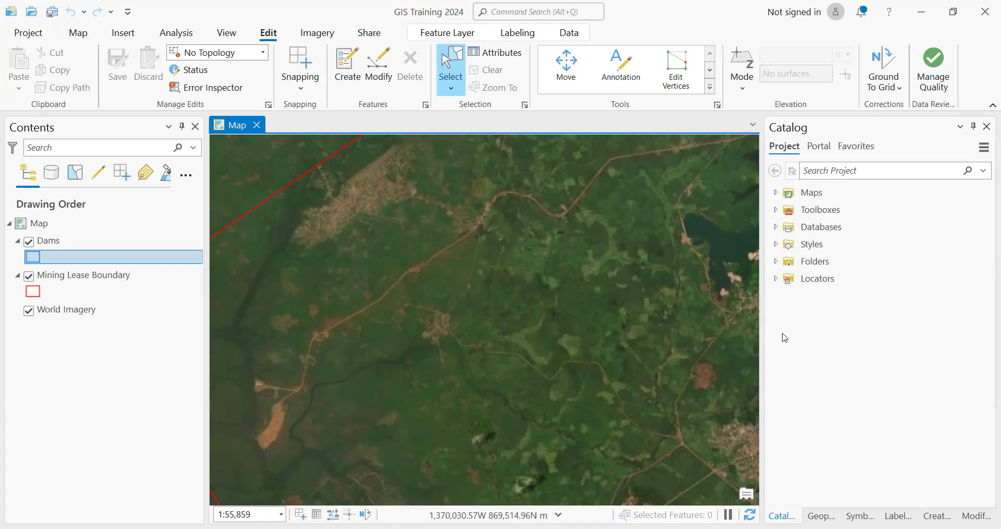
Expand the project's folder connections down to the contents of the Mining Data folder in C:\GIS Training\GIS Data.
{"action": "left_click", "coordinate": [809, 268]}
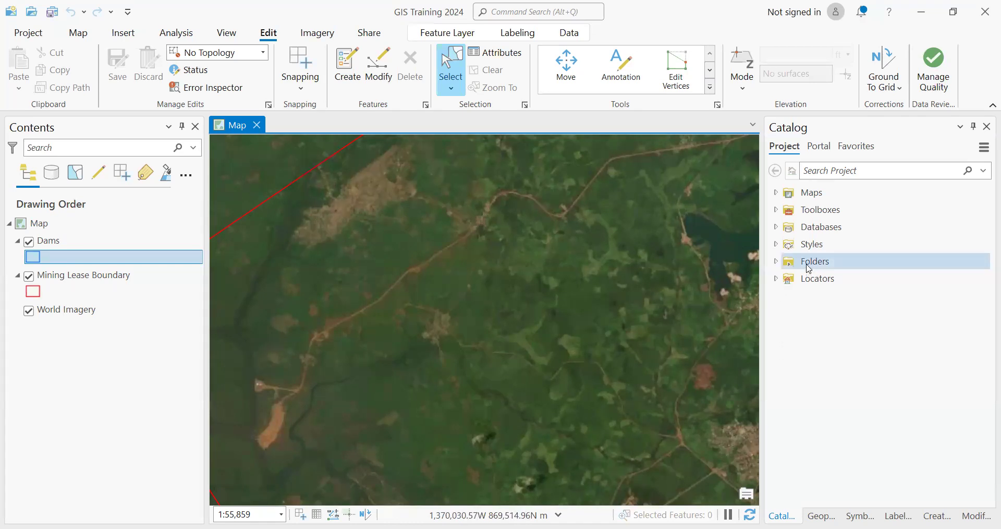
{"action": "left_click", "coordinate": [777, 263]}
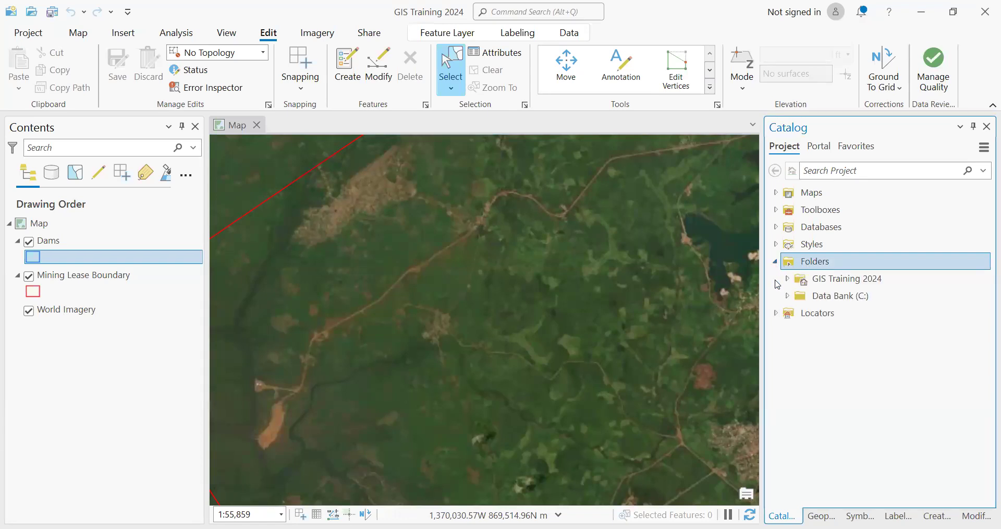
{"action": "left_click", "coordinate": [789, 296]}
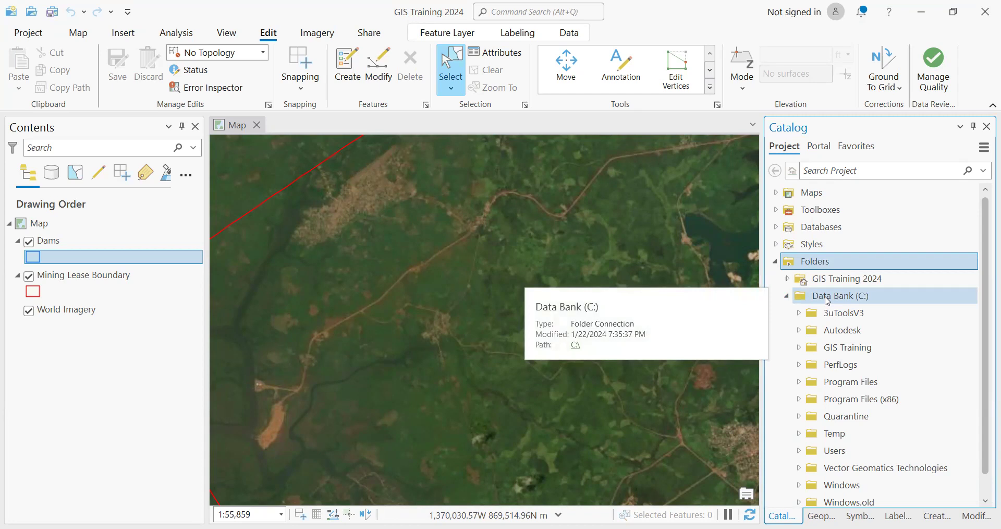
{"action": "scroll", "coordinate": [828, 301], "scroll_direction": "down", "scroll_amount": 1}
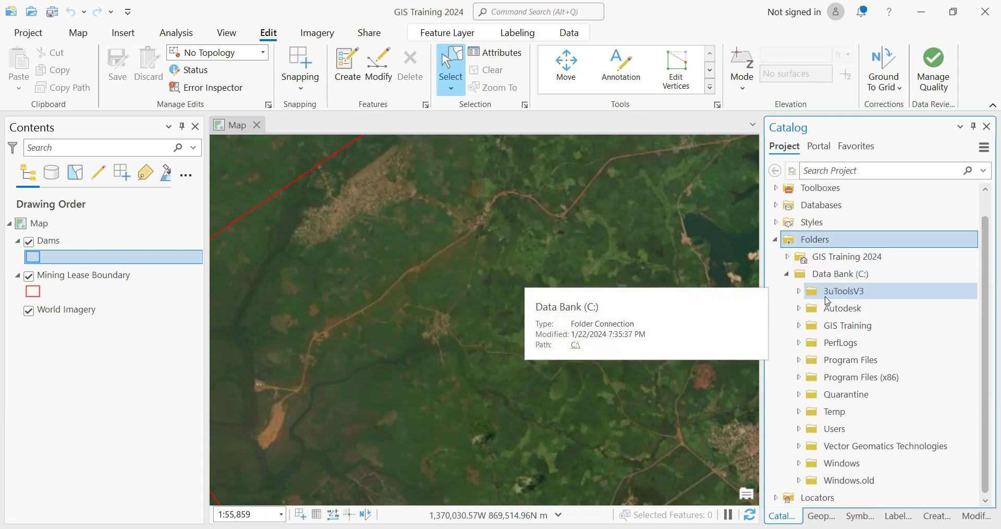
{"action": "left_click", "coordinate": [799, 326]}
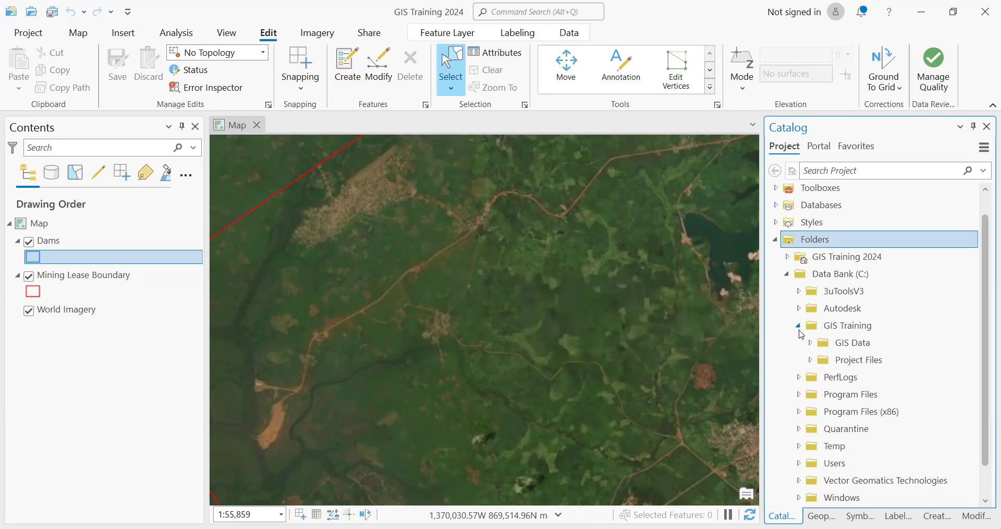
{"action": "left_click", "coordinate": [811, 343]}
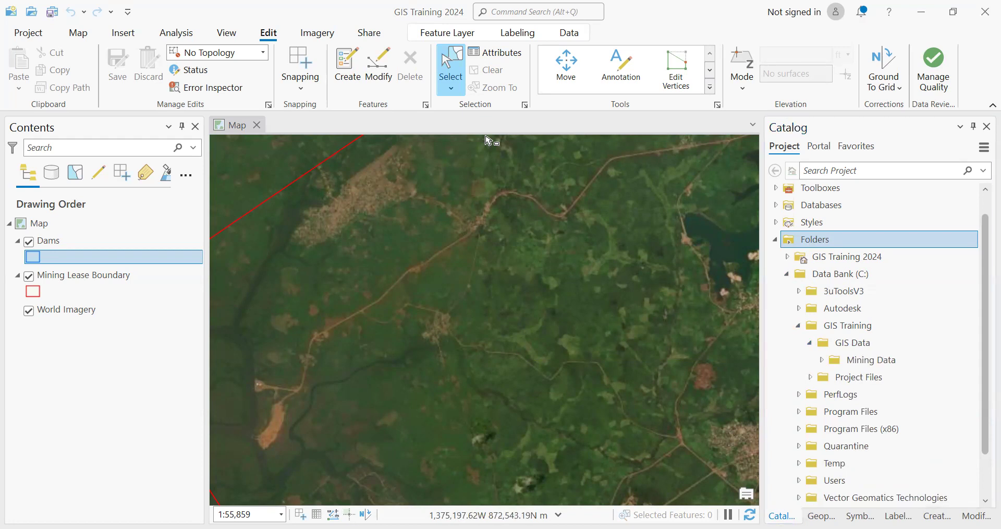
{"action": "left_click", "coordinate": [823, 360]}
{"action": "scroll", "coordinate": [816, 358], "scroll_direction": "down", "scroll_amount": 2}
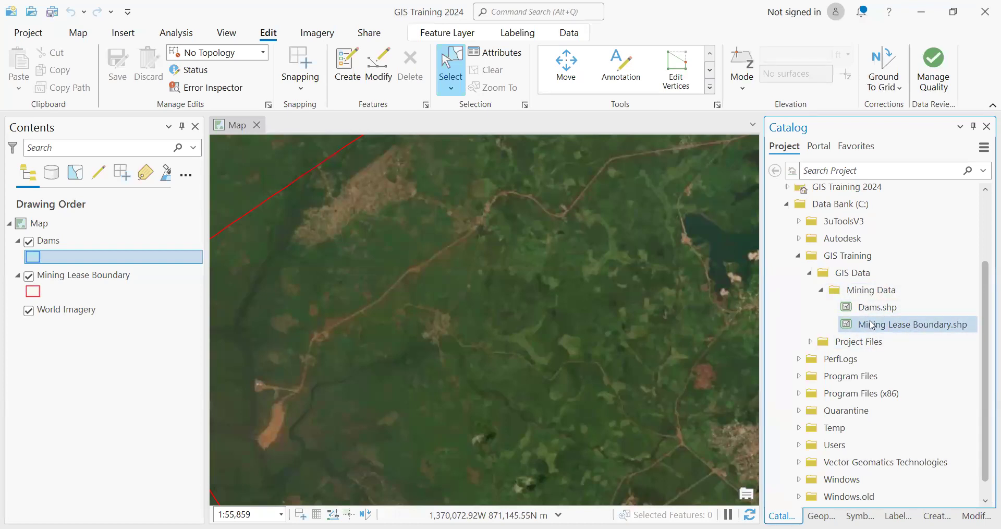
Start a new shapefile in the Mining Data folder and name it Road Network.
{"action": "mouse_move", "coordinate": [873, 329]}
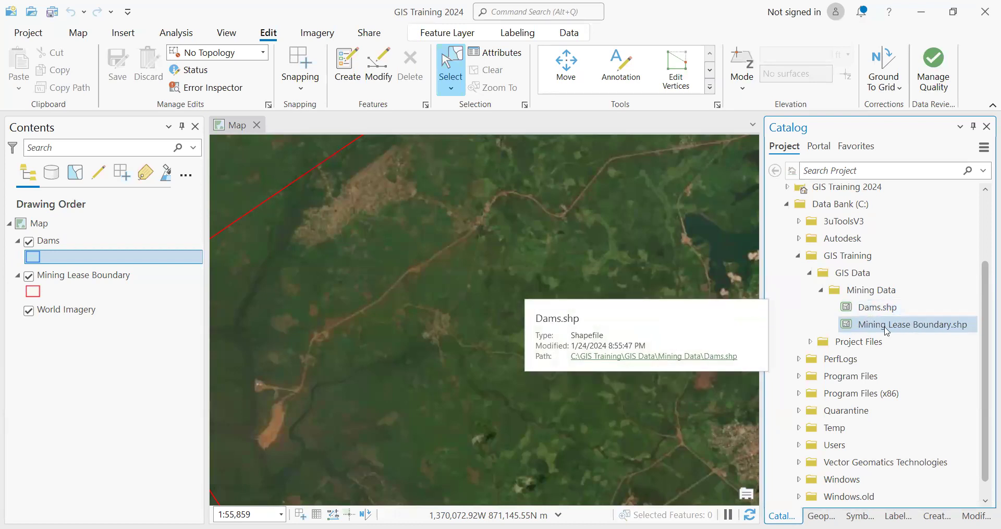
{"action": "left_click", "coordinate": [875, 297]}
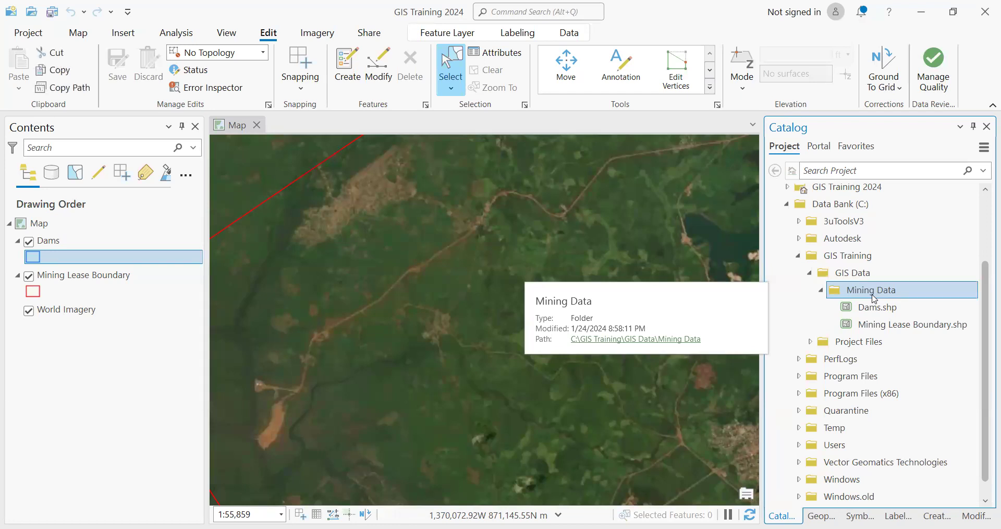
{"action": "right_click", "coordinate": [875, 298]}
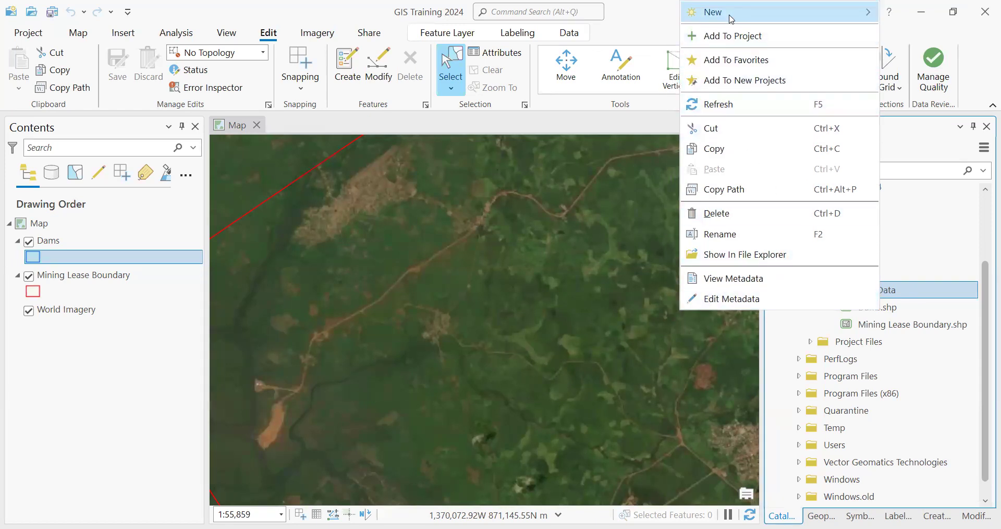
{"action": "mouse_move", "coordinate": [737, 13]}
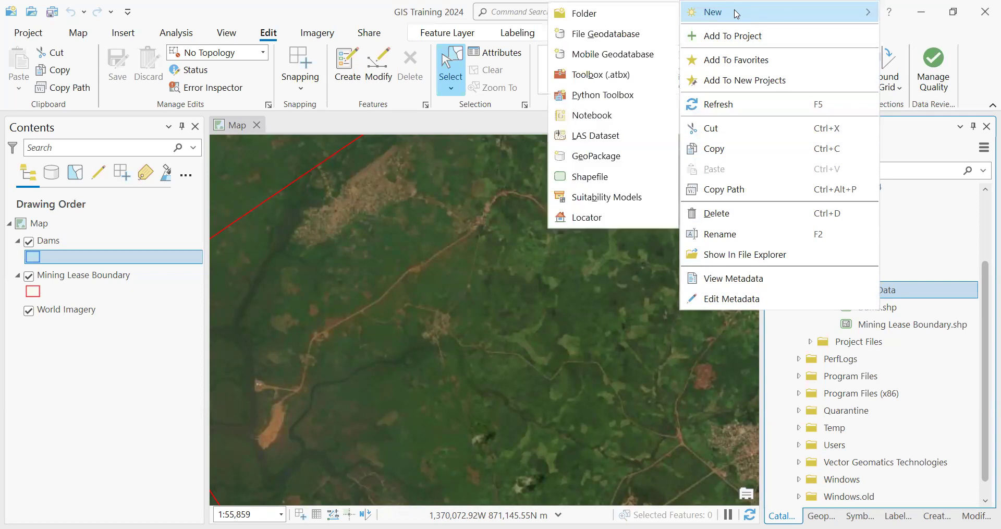
{"action": "left_click", "coordinate": [591, 178]}
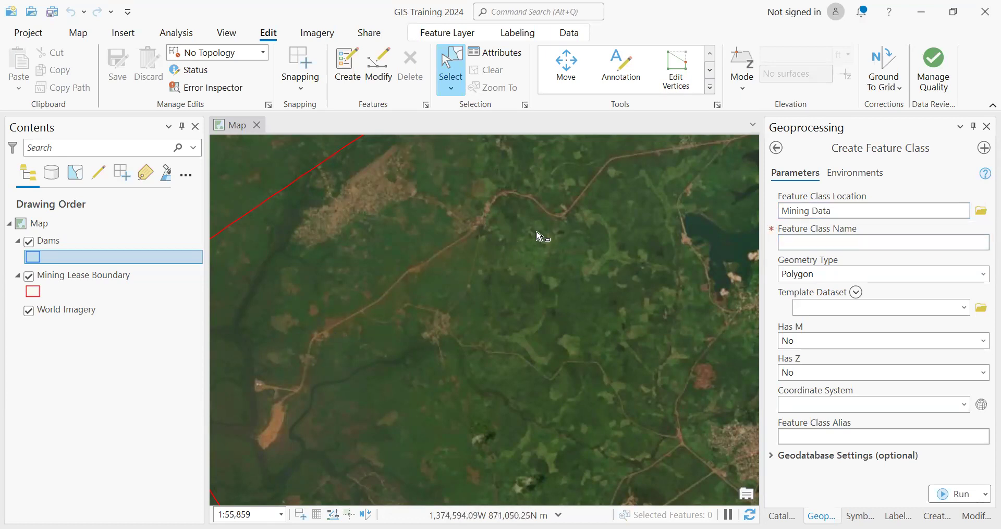
{"action": "left_click", "coordinate": [800, 239]}
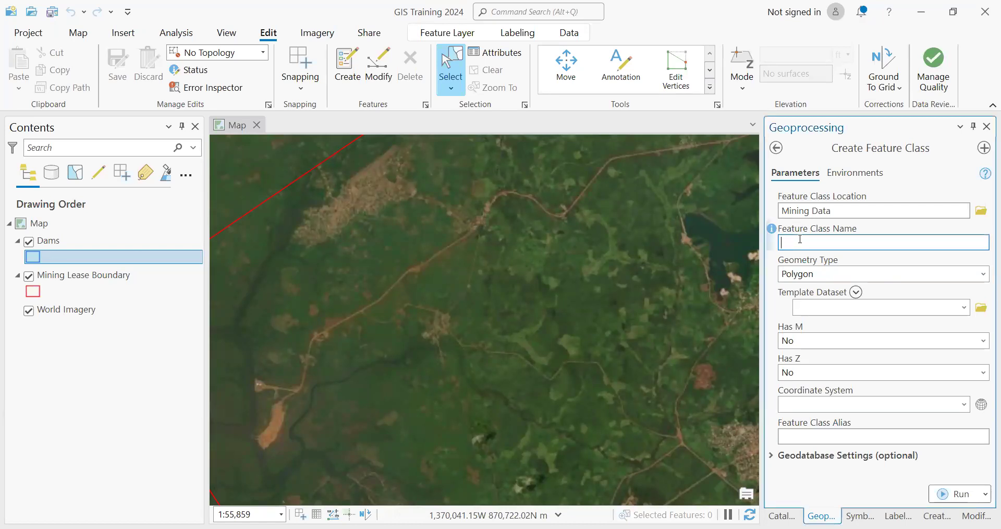
{"action": "type", "text": "Road Network"}
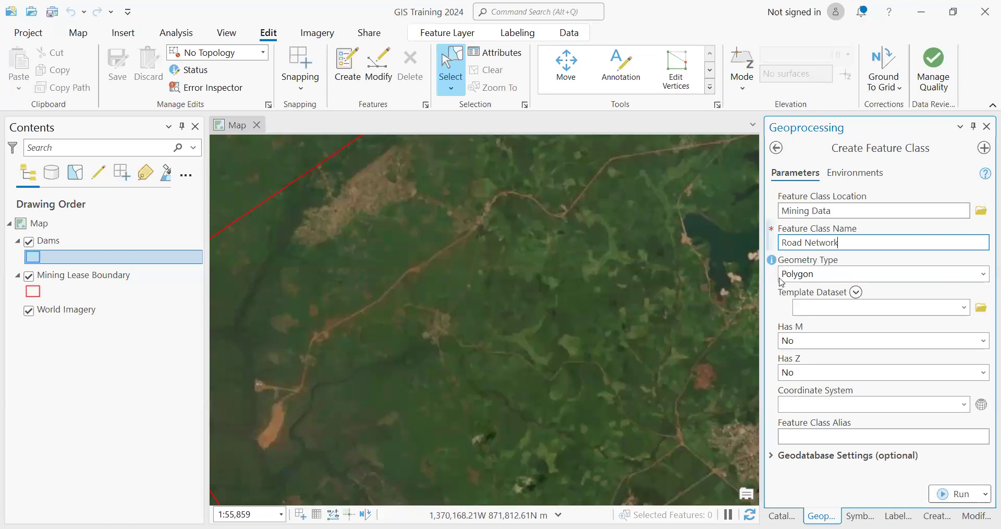
Set the geometry type to Polyline, take the coordinate system from Mining Lease Boundary, and create the feature class.
{"action": "left_click", "coordinate": [984, 274]}
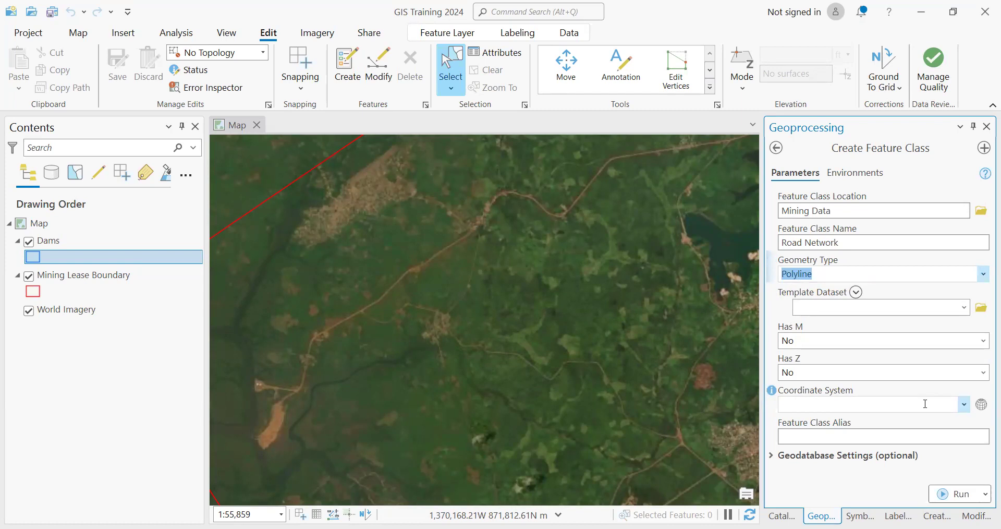
{"action": "left_click", "coordinate": [965, 405]}
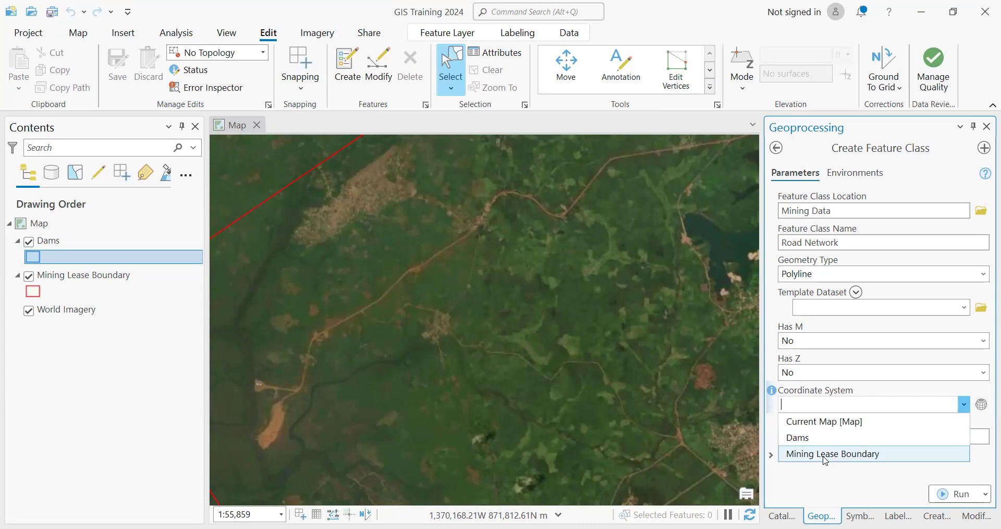
{"action": "left_click", "coordinate": [824, 455]}
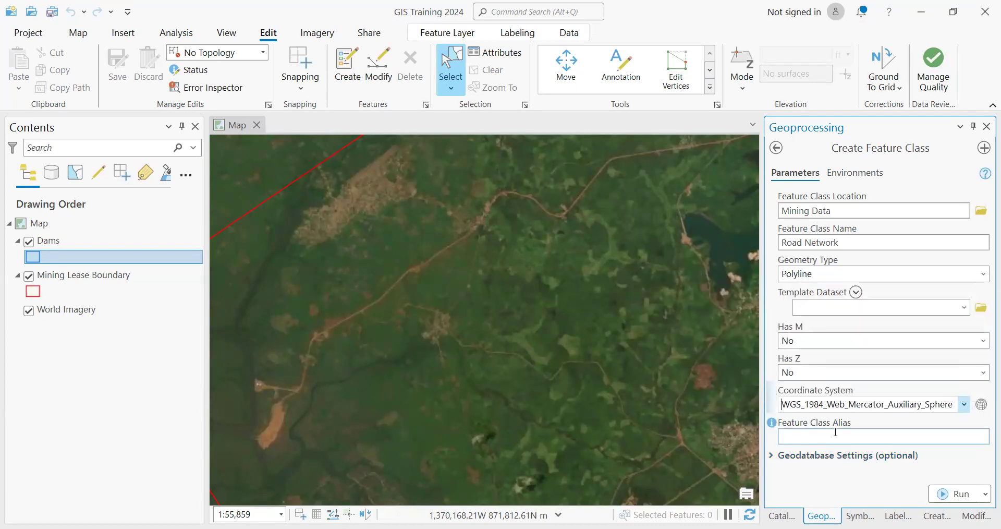
{"action": "left_click", "coordinate": [948, 500]}
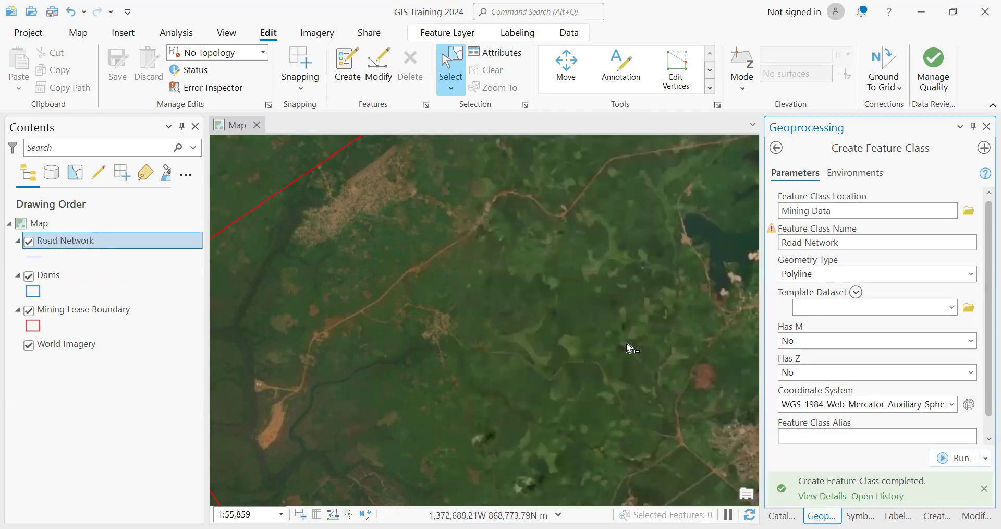
{"action": "scroll", "coordinate": [635, 345], "scroll_direction": "down", "scroll_amount": 2}
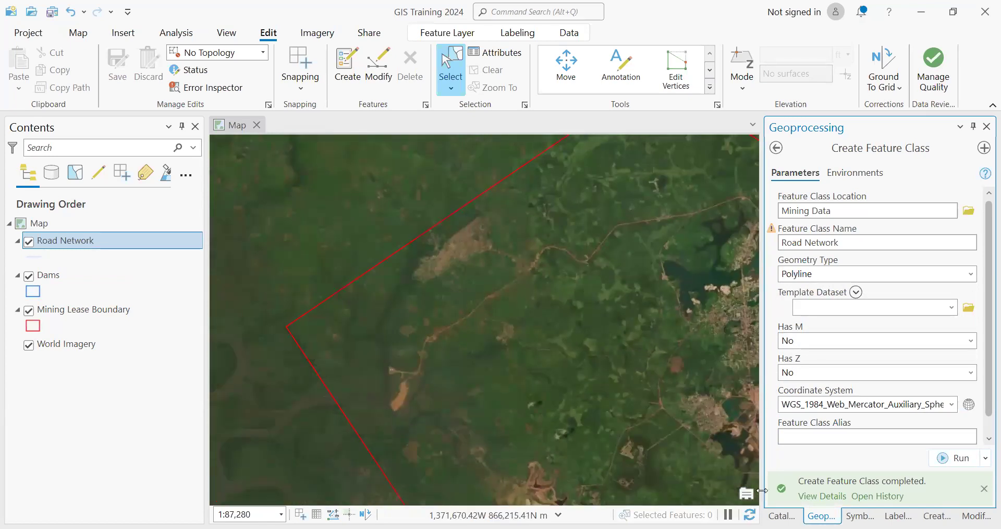
{"action": "left_click", "coordinate": [805, 496]}
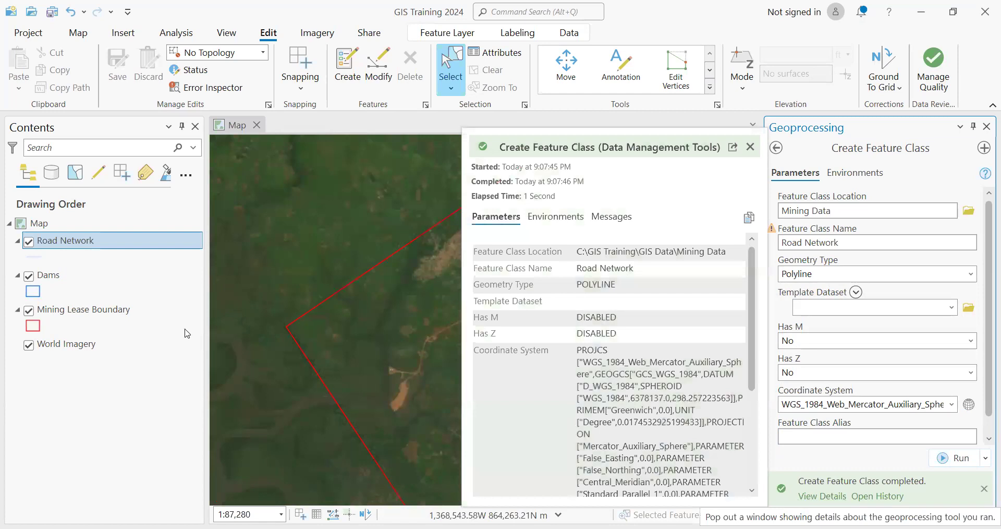
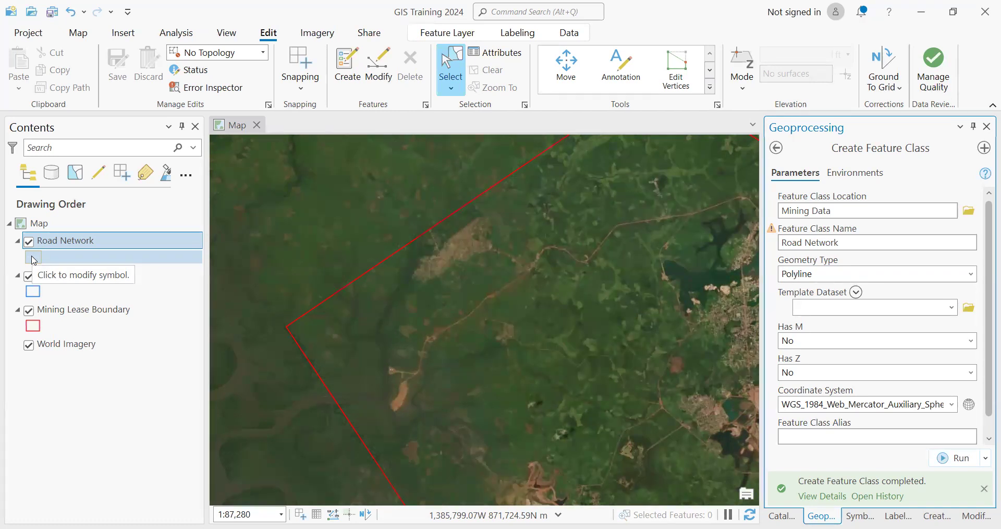
Change the Road Network layer's line symbol to the Single, Nautical Dash style from the symbol gallery.
{"action": "left_click", "coordinate": [34, 258]}
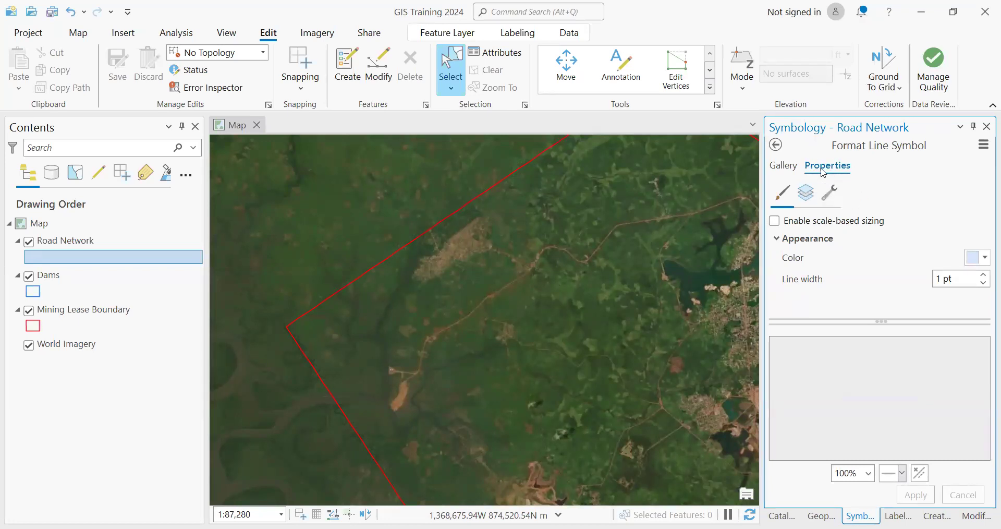
{"action": "left_click", "coordinate": [783, 166]}
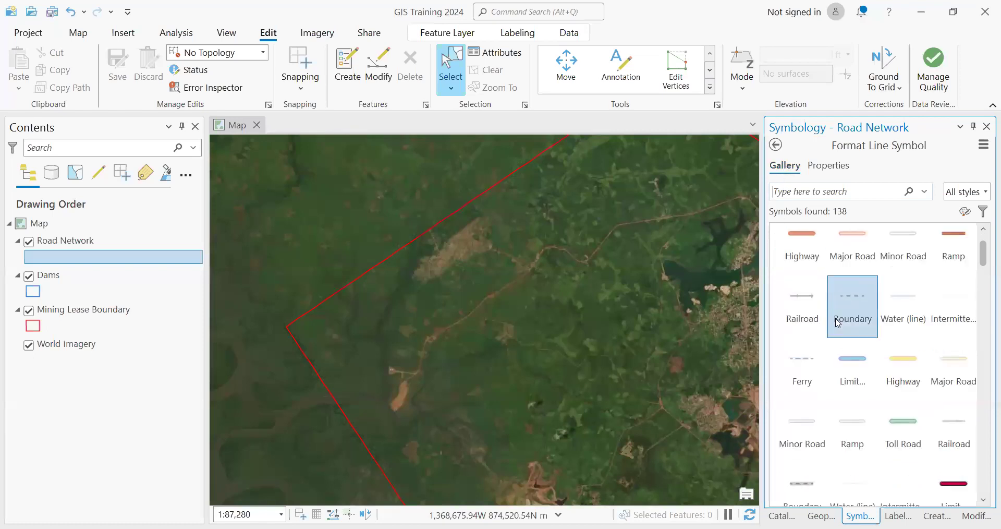
{"action": "scroll", "coordinate": [840, 339], "scroll_direction": "down", "scroll_amount": 2}
{"action": "scroll", "coordinate": [837, 350], "scroll_direction": "down", "scroll_amount": 4}
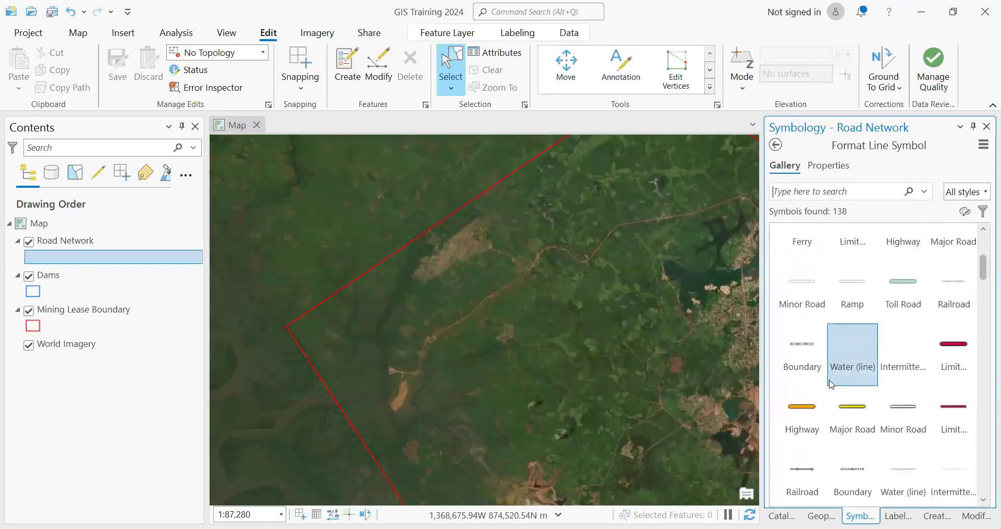
{"action": "scroll", "coordinate": [834, 394], "scroll_direction": "down", "scroll_amount": 5}
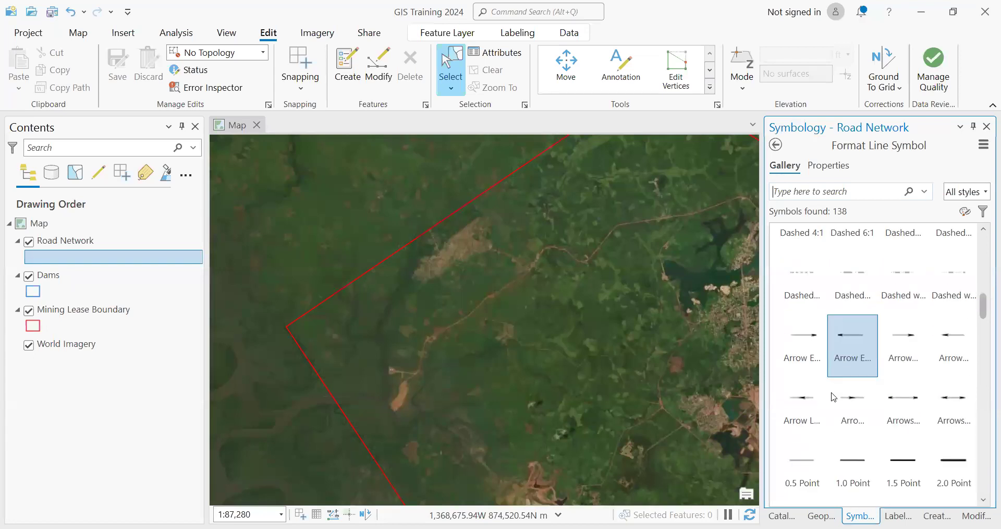
{"action": "scroll", "coordinate": [835, 397], "scroll_direction": "down", "scroll_amount": 3}
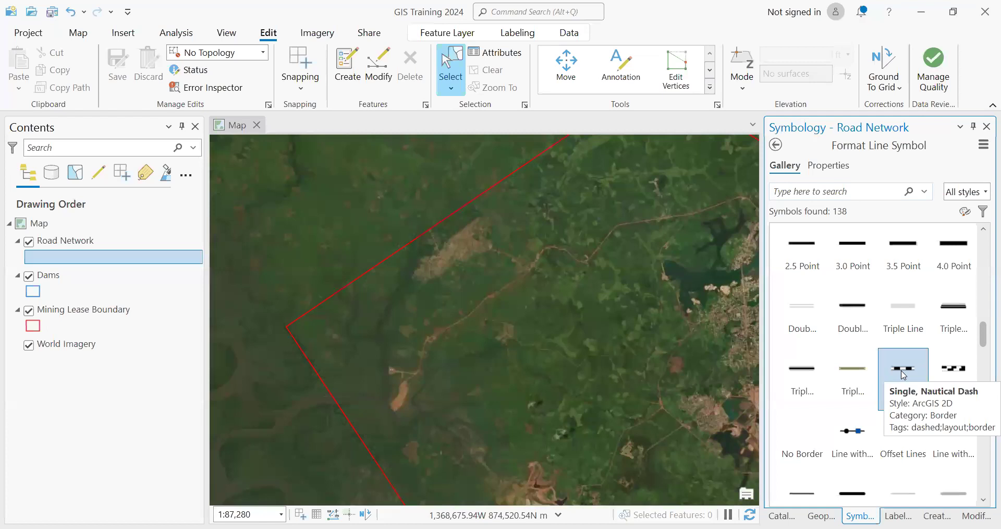
{"action": "left_click", "coordinate": [902, 371]}
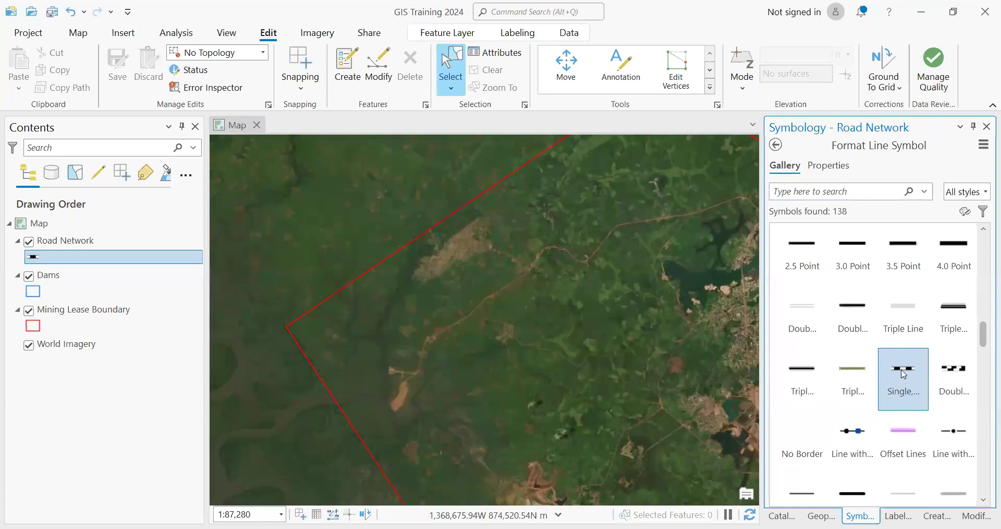
{"action": "scroll", "coordinate": [904, 374], "scroll_direction": "up", "scroll_amount": 4}
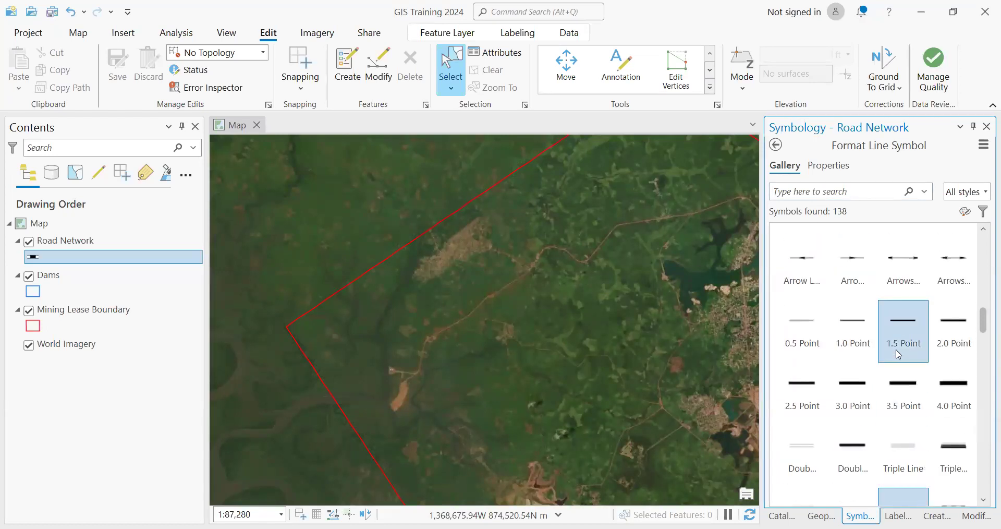
{"action": "scroll", "coordinate": [898, 353], "scroll_direction": "down", "scroll_amount": 1}
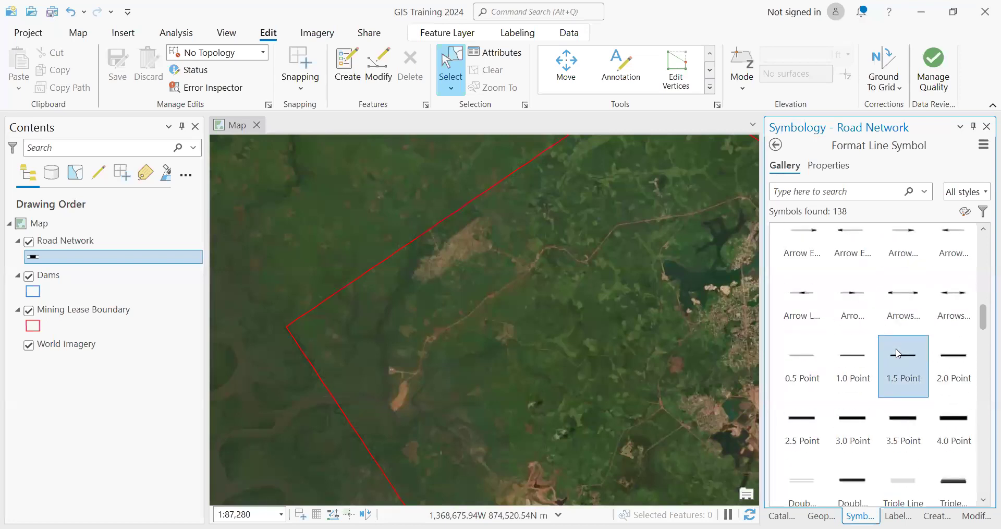
{"action": "scroll", "coordinate": [898, 353], "scroll_direction": "up", "scroll_amount": 8}
{"action": "scroll", "coordinate": [863, 271], "scroll_direction": "down", "scroll_amount": 10}
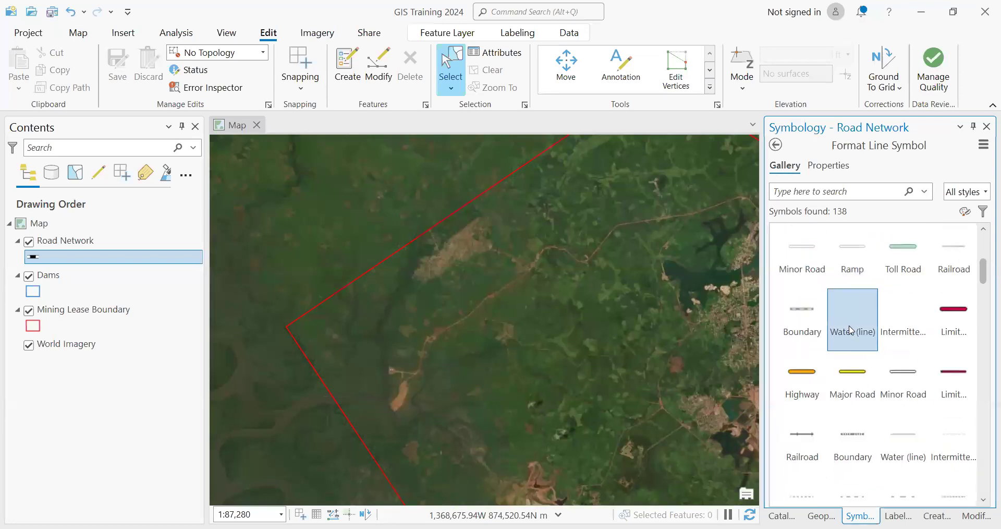
{"action": "scroll", "coordinate": [853, 382], "scroll_direction": "down", "scroll_amount": 8}
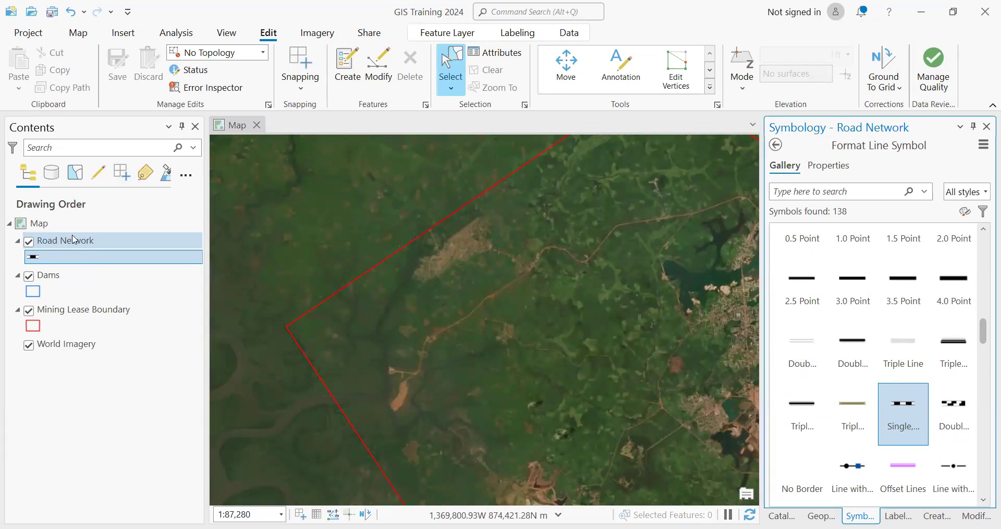
Start creating line features with the Road Network template.
{"action": "left_click", "coordinate": [351, 137]}
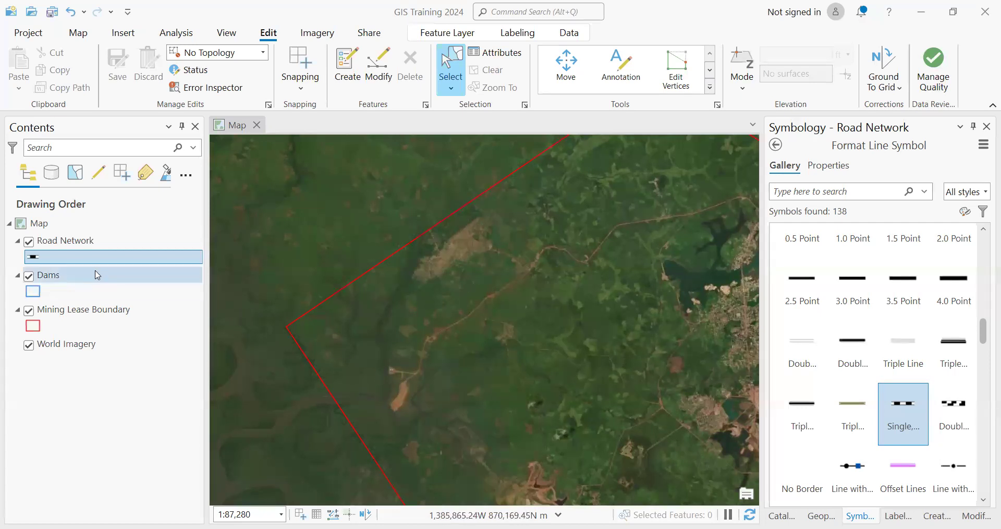
{"action": "left_click", "coordinate": [271, 36]}
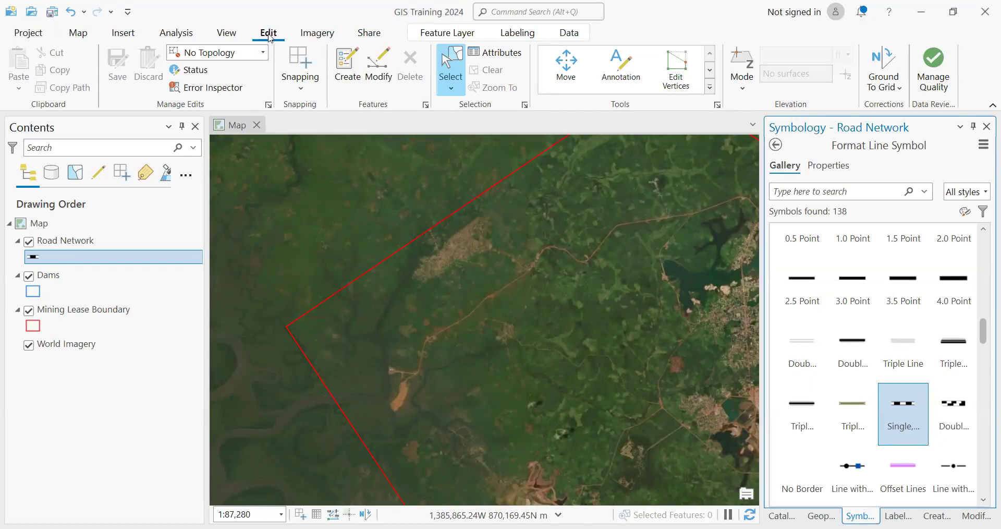
{"action": "left_click", "coordinate": [350, 61]}
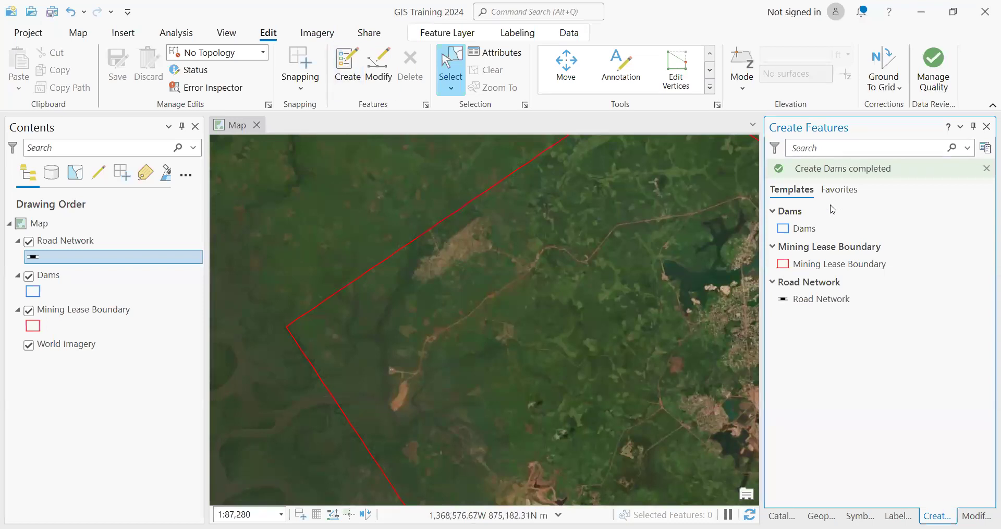
{"action": "left_click", "coordinate": [816, 301]}
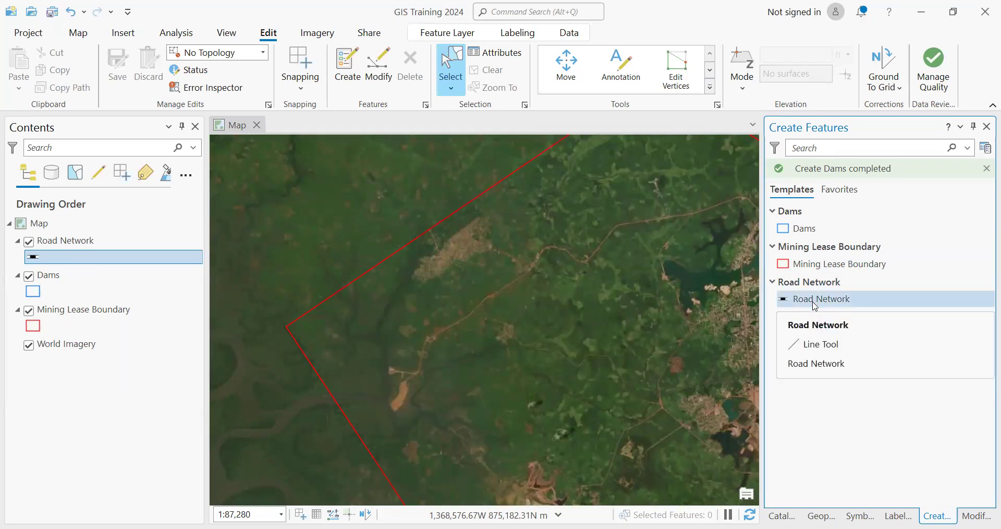
{"action": "left_click", "coordinate": [814, 302]}
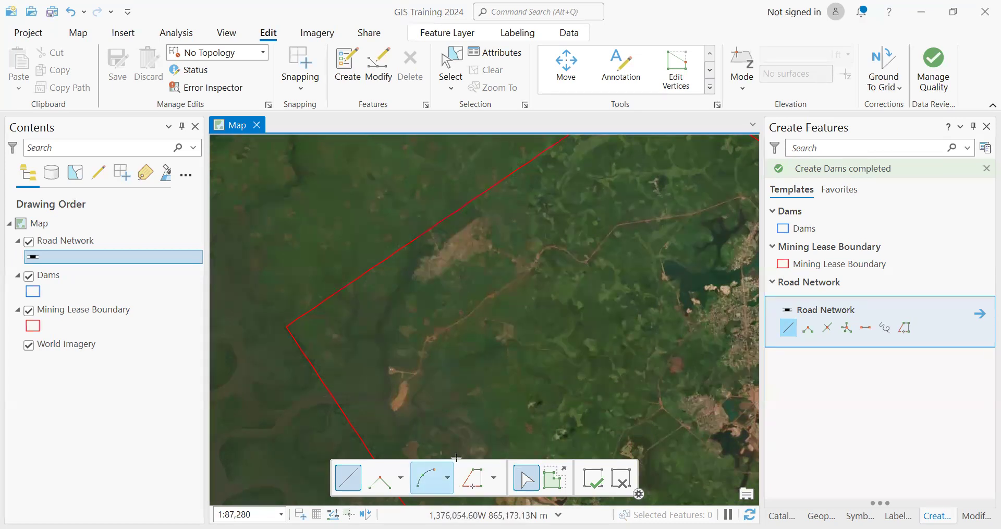
Trace the first road from the cleared site near the lease's western corner, east to the junction and onto the northbound road.
{"action": "scroll", "coordinate": [457, 339], "scroll_direction": "down", "scroll_amount": 3}
{"action": "scroll", "coordinate": [543, 388], "scroll_direction": "up", "scroll_amount": 3}
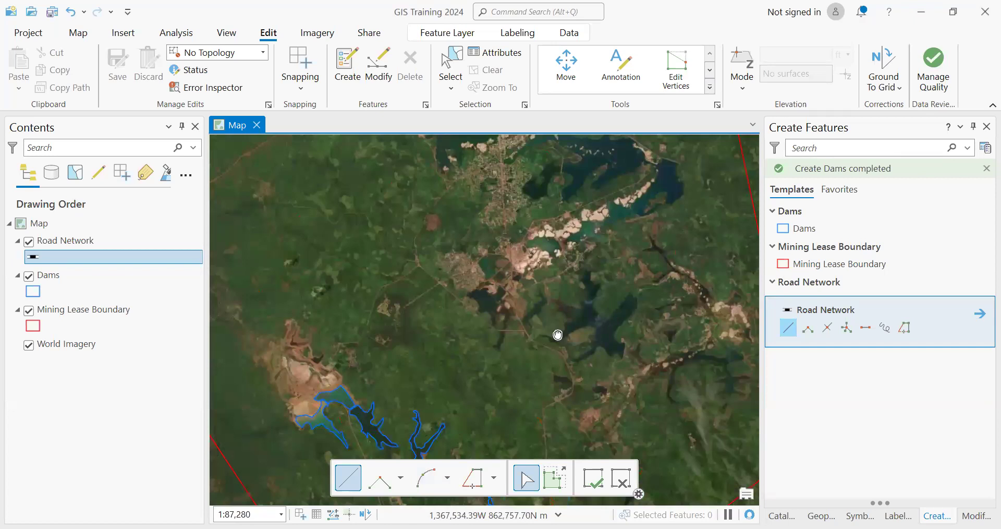
{"action": "left_click_drag", "start_coordinate": [558, 335], "coordinate": [570, 262]}
{"action": "scroll", "coordinate": [573, 337], "scroll_direction": "down", "scroll_amount": 4}
{"action": "left_click_drag", "start_coordinate": [480, 239], "coordinate": [494, 319]}
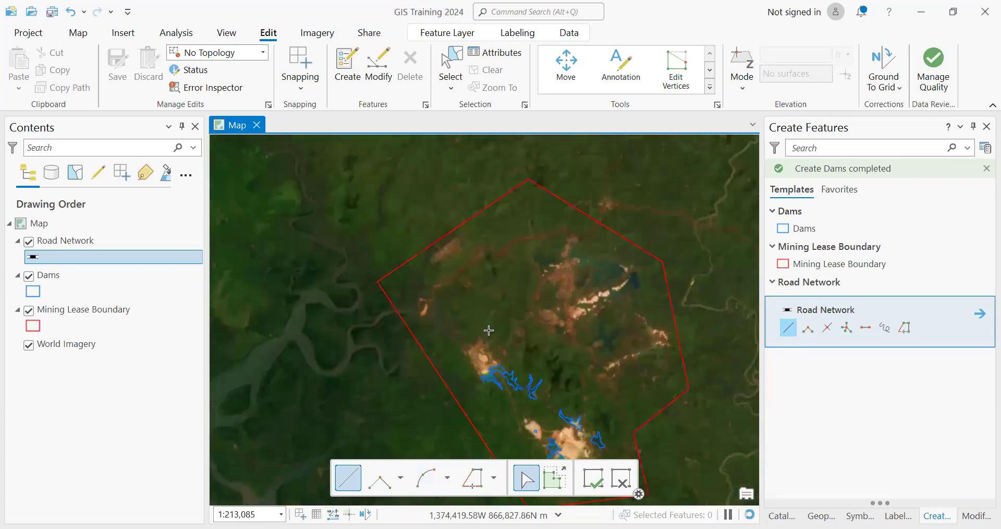
{"action": "scroll", "coordinate": [397, 301], "scroll_direction": "up", "scroll_amount": 6}
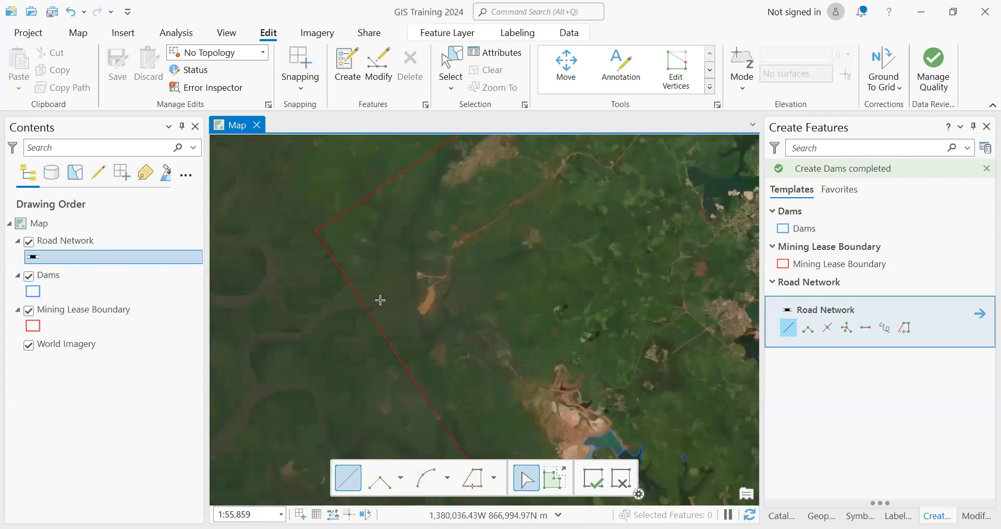
{"action": "scroll", "coordinate": [438, 294], "scroll_direction": "up", "scroll_amount": 4}
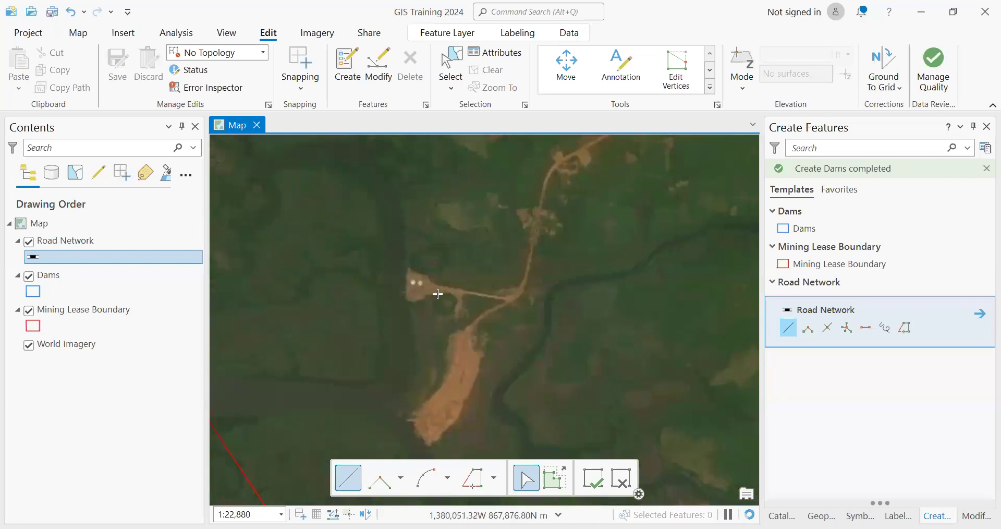
{"action": "scroll", "coordinate": [438, 293], "scroll_direction": "up", "scroll_amount": 8}
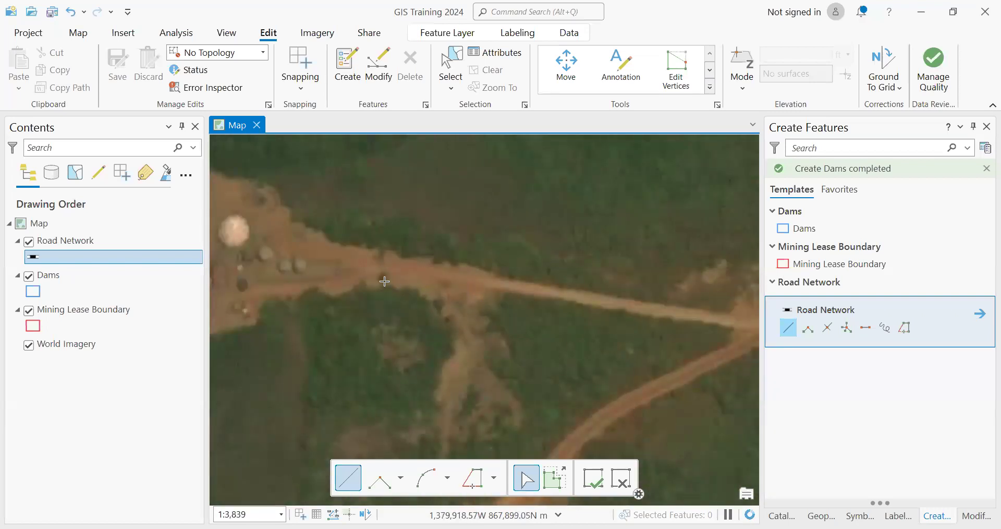
{"action": "left_click", "coordinate": [645, 314]}
{"action": "scroll", "coordinate": [326, 295], "scroll_direction": "down", "scroll_amount": 3}
{"action": "scroll", "coordinate": [505, 296], "scroll_direction": "up", "scroll_amount": 3}
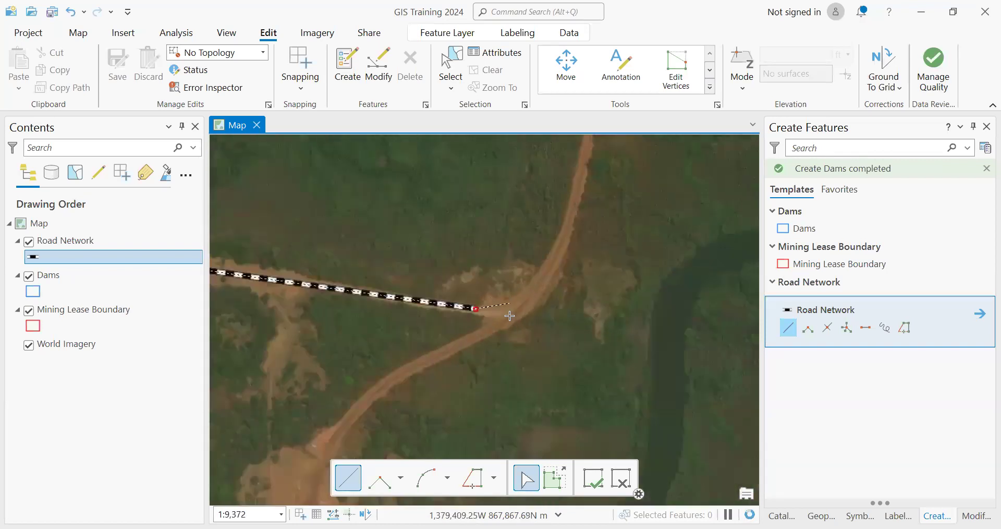
{"action": "left_click", "coordinate": [497, 320]}
{"action": "left_click", "coordinate": [540, 293]}
Undo the vertex that cuts across the bend north of the junction and retrace the bend with closer vertices.
{"action": "left_click", "coordinate": [592, 186]}
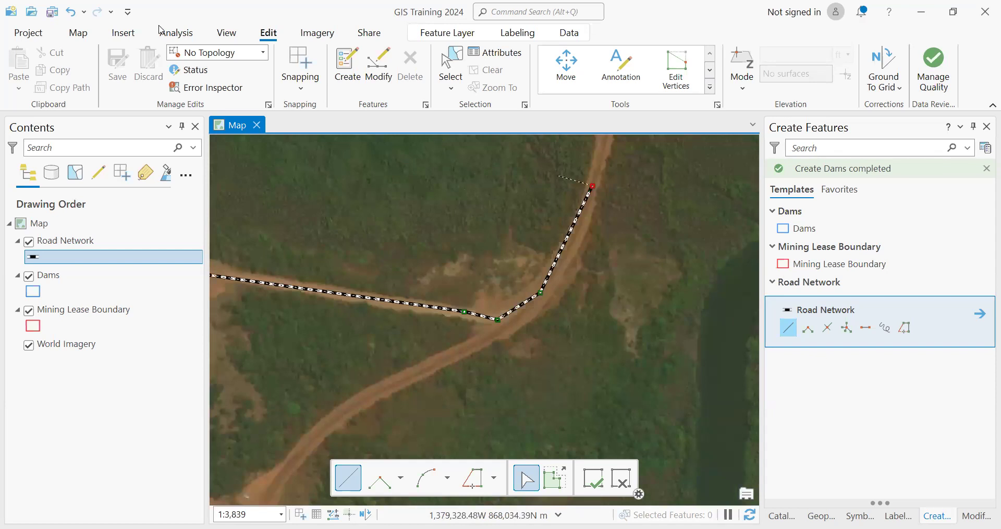
{"action": "left_click", "coordinate": [73, 12]}
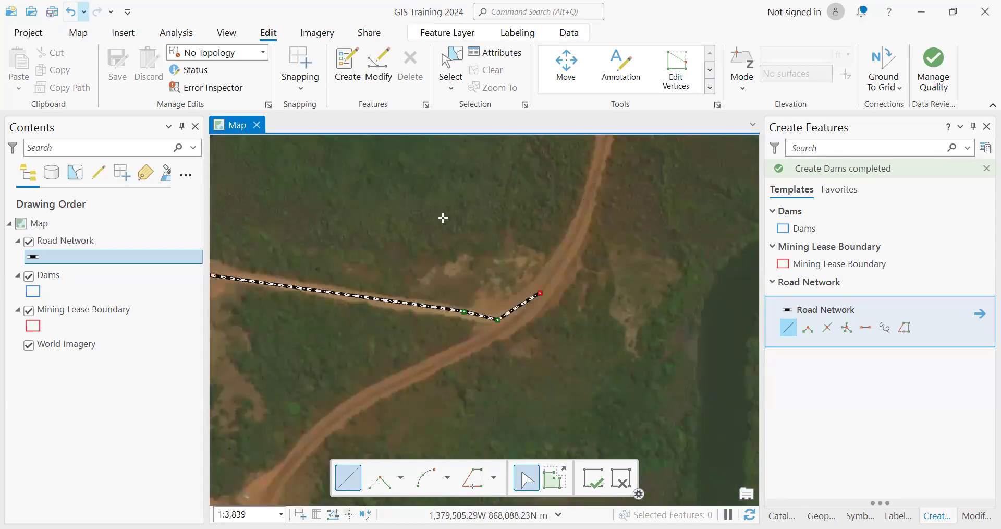
{"action": "left_click", "coordinate": [569, 251]}
{"action": "left_click", "coordinate": [592, 189]}
{"action": "left_click", "coordinate": [600, 149]}
Extend the road line north past the roadside settlement to the start of the bend towards the northeast.
{"action": "left_click_drag", "start_coordinate": [600, 150], "coordinate": [577, 330]}
{"action": "scroll", "coordinate": [605, 228], "scroll_direction": "up", "scroll_amount": 1}
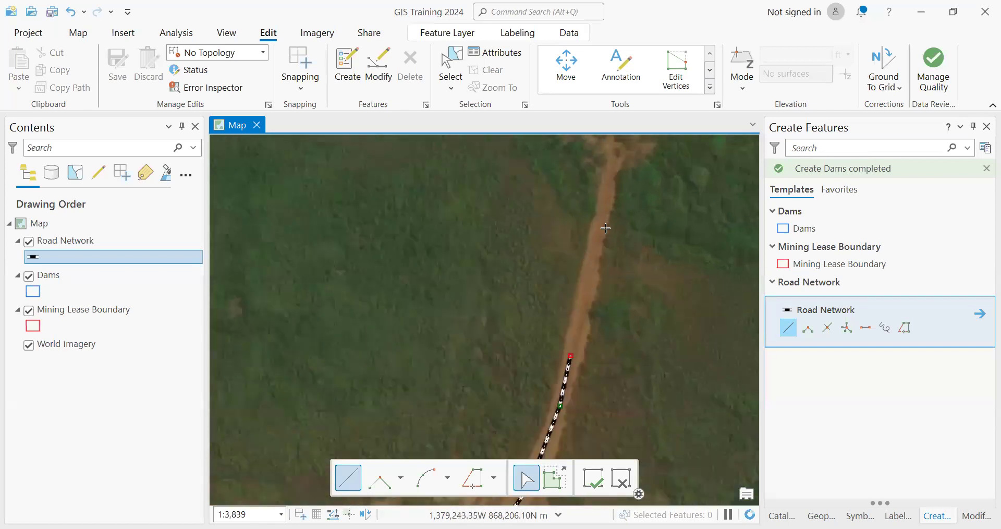
{"action": "scroll", "coordinate": [605, 228], "scroll_direction": "up", "scroll_amount": 1}
{"action": "left_click", "coordinate": [600, 190]}
{"action": "scroll", "coordinate": [578, 294], "scroll_direction": "down", "scroll_amount": 2}
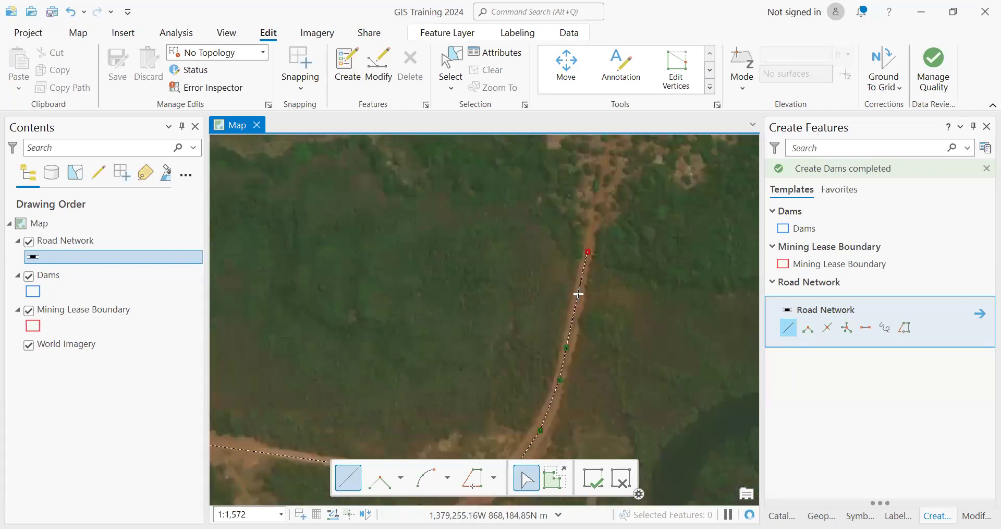
{"action": "scroll", "coordinate": [578, 294], "scroll_direction": "down", "scroll_amount": 2}
{"action": "scroll", "coordinate": [599, 198], "scroll_direction": "up", "scroll_amount": 2}
{"action": "scroll", "coordinate": [585, 251], "scroll_direction": "up", "scroll_amount": 1}
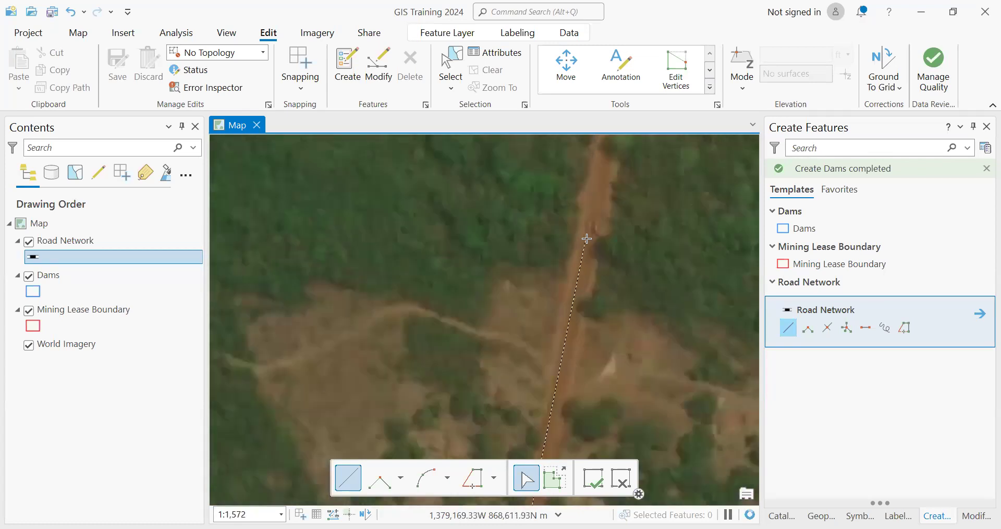
{"action": "scroll", "coordinate": [594, 208], "scroll_direction": "down", "scroll_amount": 2}
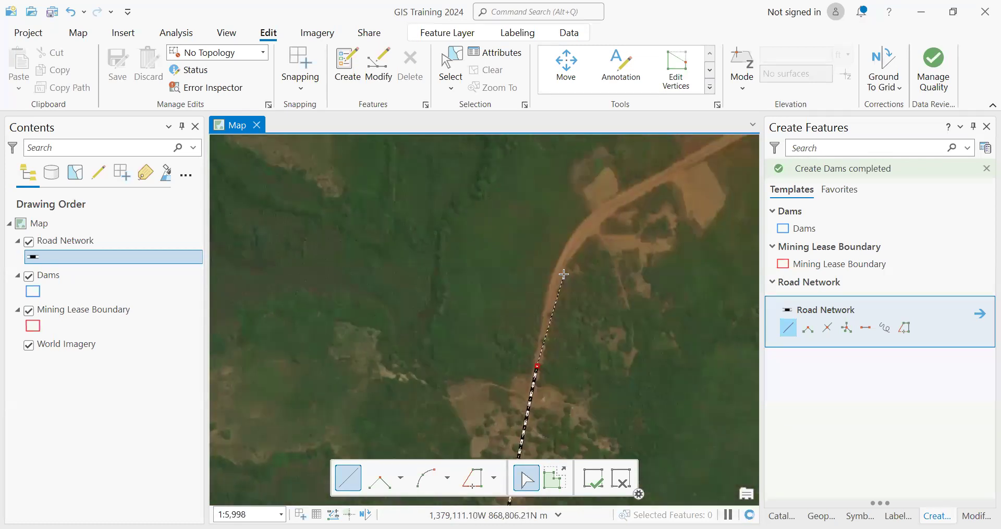
{"action": "scroll", "coordinate": [549, 304], "scroll_direction": "up", "scroll_amount": 2}
{"action": "left_click", "coordinate": [537, 314]}
{"action": "left_click", "coordinate": [559, 231]}
{"action": "scroll", "coordinate": [476, 297], "scroll_direction": "down", "scroll_amount": 3}
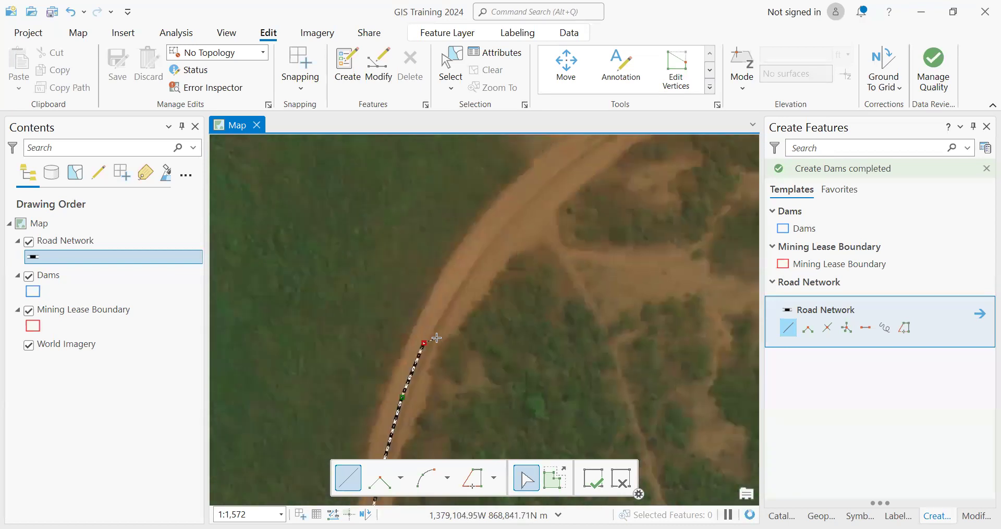
{"action": "left_click", "coordinate": [485, 262]}
{"action": "left_click", "coordinate": [631, 214]}
{"action": "left_click", "coordinate": [669, 166]}
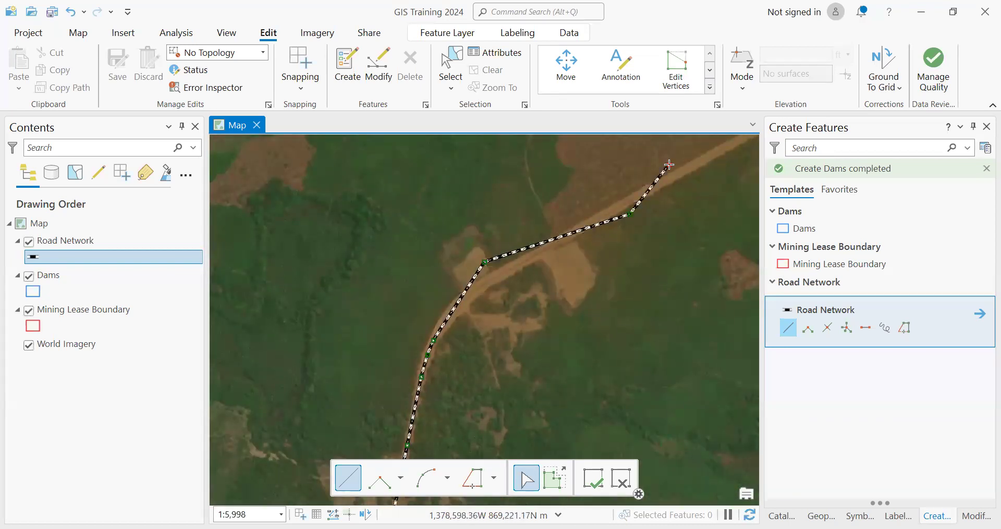
{"action": "left_click", "coordinate": [74, 18]}
{"action": "left_click", "coordinate": [74, 19]}
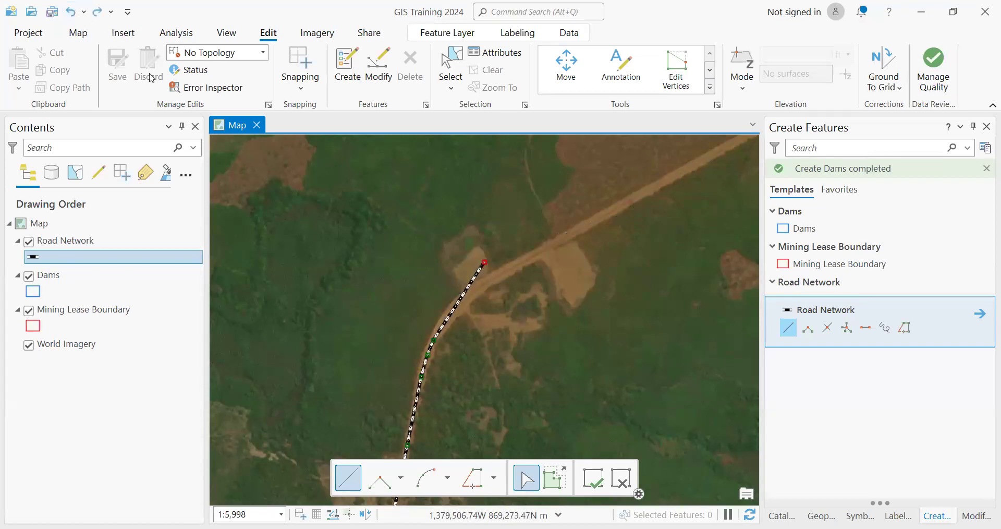
{"action": "left_click", "coordinate": [74, 19]}
{"action": "left_click", "coordinate": [74, 19]}
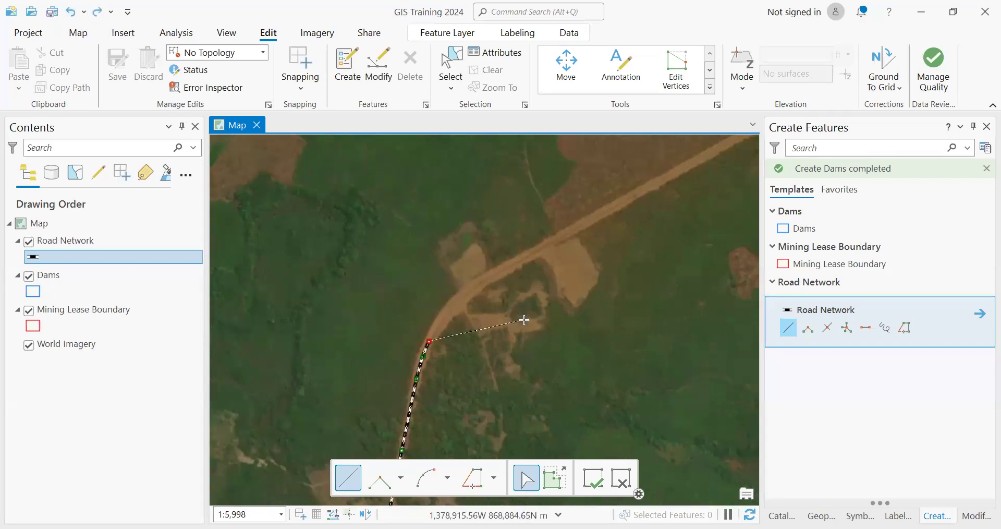
Trace the northeast bend with closely spaced vertices up to the bare ground beside the straight road section.
{"action": "scroll", "coordinate": [511, 303], "scroll_direction": "up", "scroll_amount": 4}
{"action": "scroll", "coordinate": [493, 280], "scroll_direction": "down", "scroll_amount": 2}
{"action": "left_click", "coordinate": [336, 281]}
{"action": "left_click", "coordinate": [401, 222]}
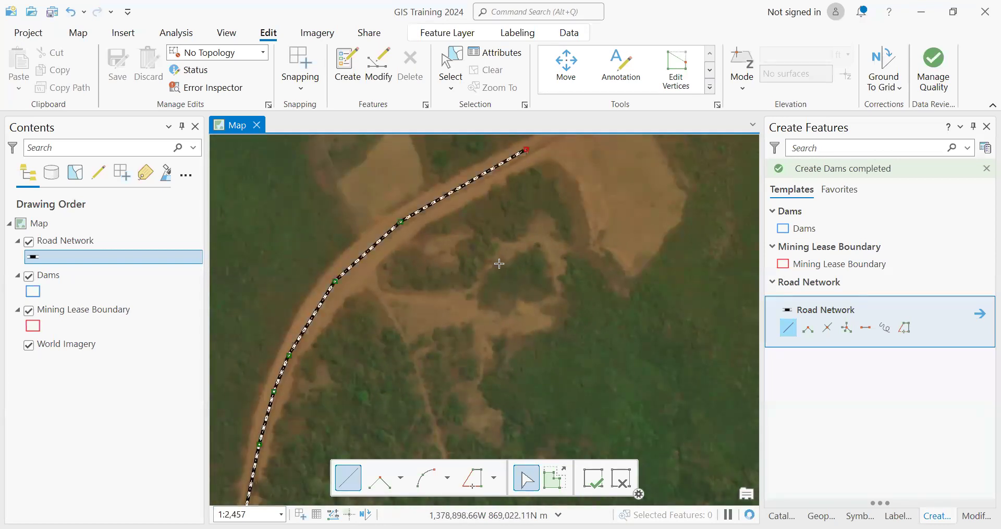
{"action": "scroll", "coordinate": [536, 272], "scroll_direction": "down", "scroll_amount": 6}
{"action": "scroll", "coordinate": [605, 201], "scroll_direction": "up", "scroll_amount": 6}
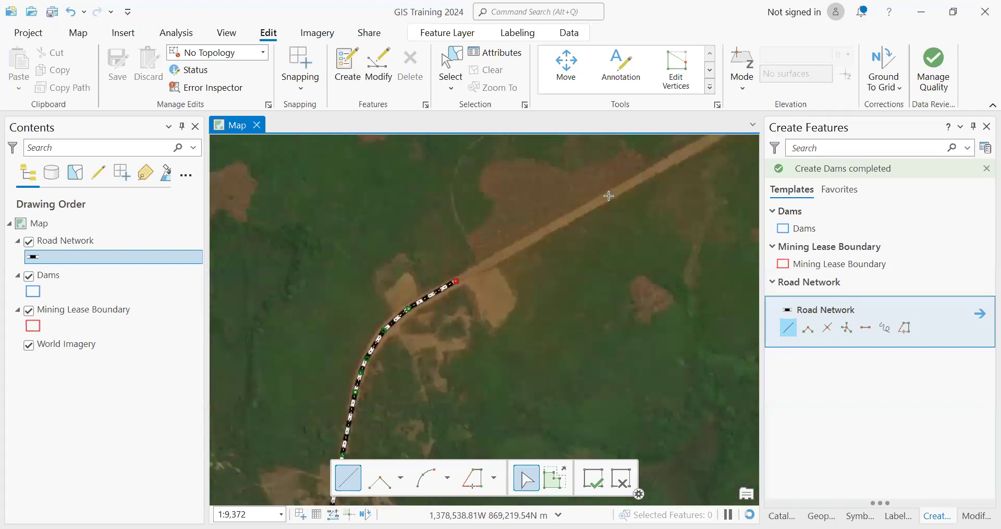
Extend the road line along the straight northeast section to the fork with the narrow side track.
{"action": "left_click", "coordinate": [546, 247]}
{"action": "scroll", "coordinate": [453, 333], "scroll_direction": "down", "scroll_amount": 3}
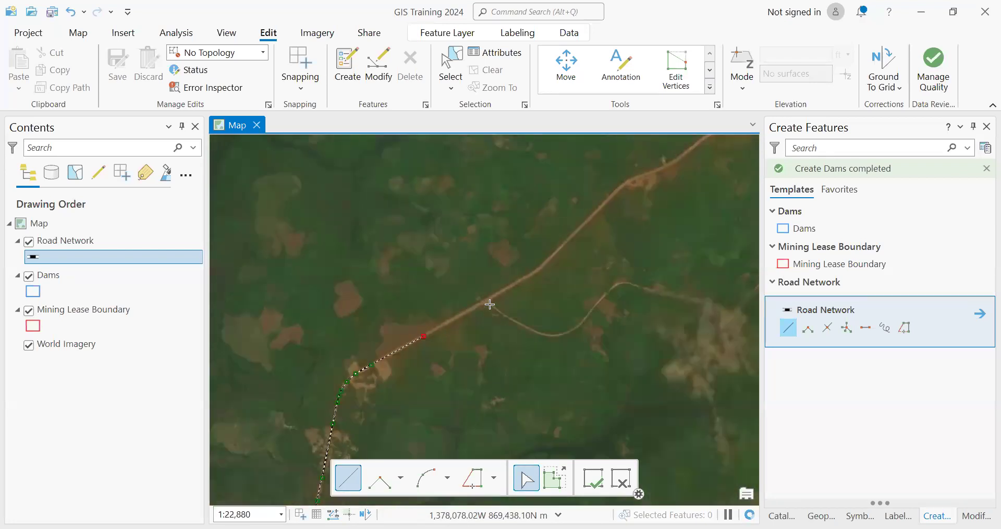
{"action": "scroll", "coordinate": [479, 300], "scroll_direction": "up", "scroll_amount": 3}
{"action": "left_click", "coordinate": [470, 260]}
{"action": "scroll", "coordinate": [398, 340], "scroll_direction": "down", "scroll_amount": 6}
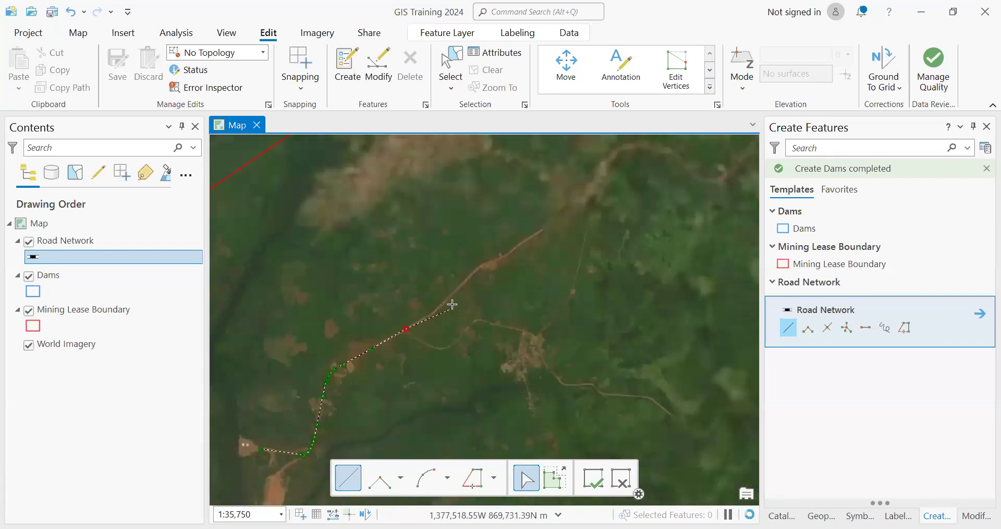
Continue the road line northeast from the side-track fork along the straight stretch before the next clearing.
{"action": "scroll", "coordinate": [334, 381], "scroll_direction": "up", "scroll_amount": 4}
{"action": "left_click", "coordinate": [366, 341]}
{"action": "left_click", "coordinate": [448, 285]}
{"action": "left_click", "coordinate": [548, 174]}
{"action": "scroll", "coordinate": [454, 321], "scroll_direction": "down", "scroll_amount": 8}
{"action": "scroll", "coordinate": [528, 259], "scroll_direction": "up", "scroll_amount": 8}
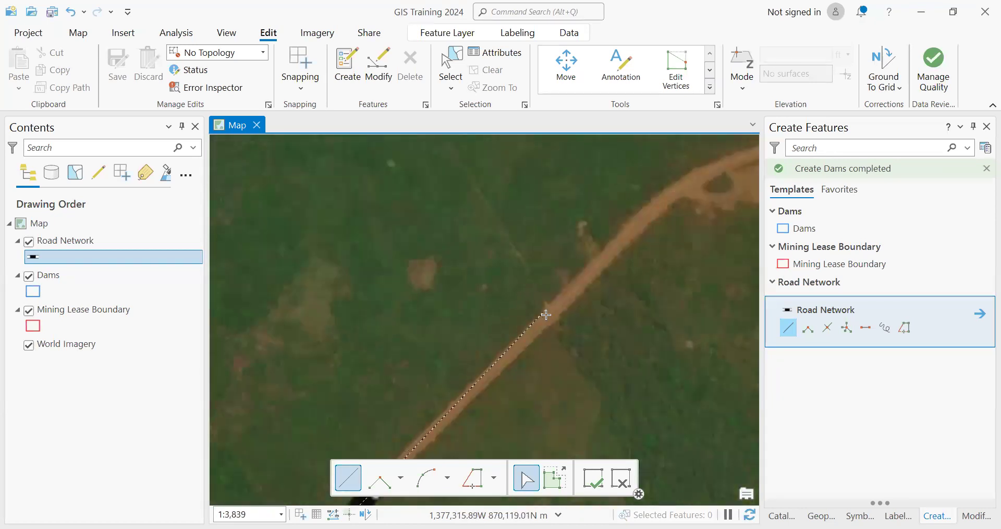
Trace the road's curve past the bare clearings up to the start of the straight stretch towards the village.
{"action": "left_click", "coordinate": [646, 207]}
{"action": "left_click", "coordinate": [715, 166]}
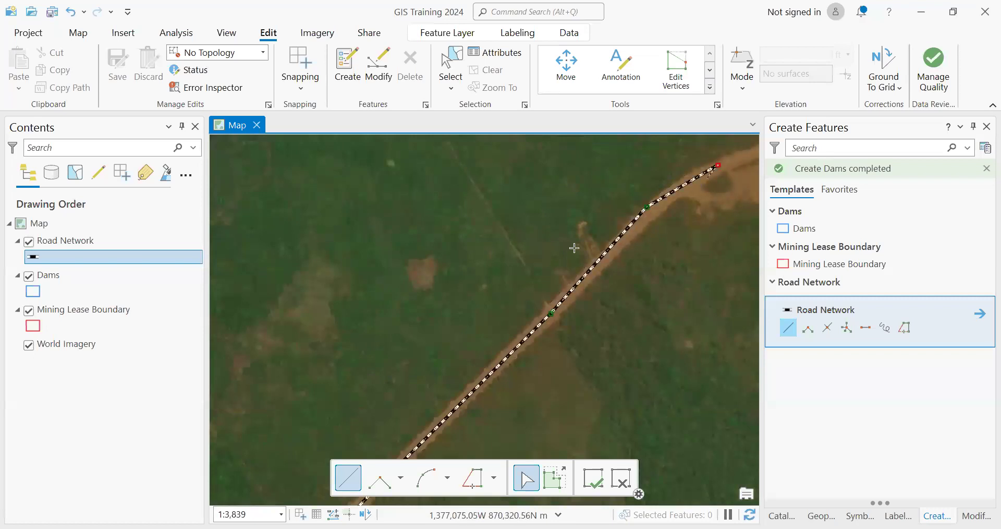
{"action": "scroll", "coordinate": [472, 332], "scroll_direction": "down", "scroll_amount": 10}
{"action": "scroll", "coordinate": [520, 266], "scroll_direction": "up", "scroll_amount": 11}
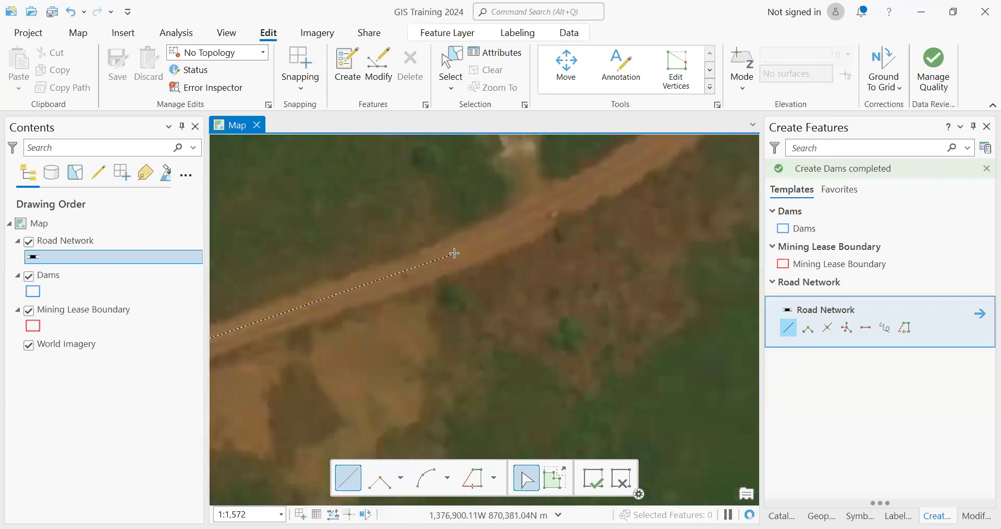
{"action": "scroll", "coordinate": [521, 324], "scroll_direction": "down", "scroll_amount": 6}
{"action": "scroll", "coordinate": [498, 321], "scroll_direction": "up", "scroll_amount": 8}
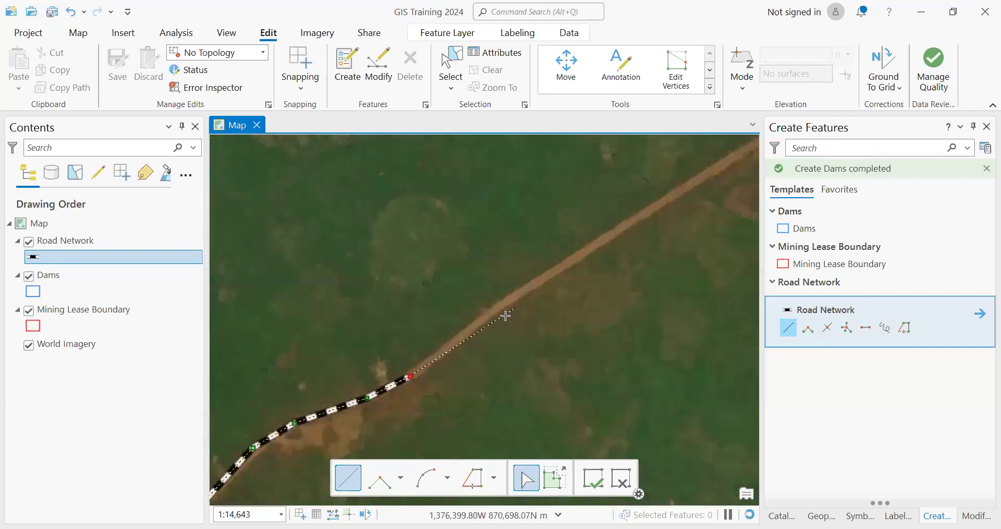
Extend the road line along the straight stretch northeast into the village where several roads meet.
{"action": "left_click", "coordinate": [708, 163]}
{"action": "scroll", "coordinate": [447, 369], "scroll_direction": "down", "scroll_amount": 8}
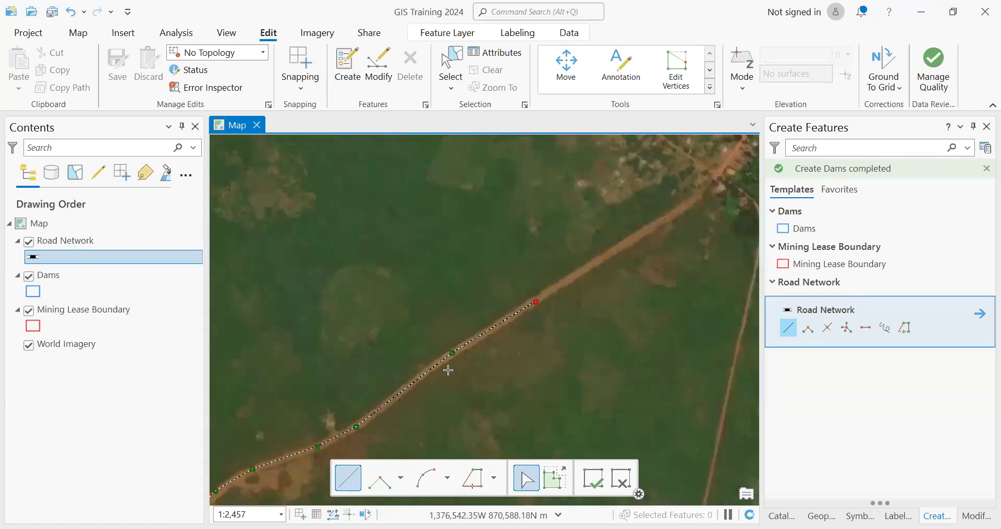
{"action": "scroll", "coordinate": [535, 306], "scroll_direction": "up", "scroll_amount": 6}
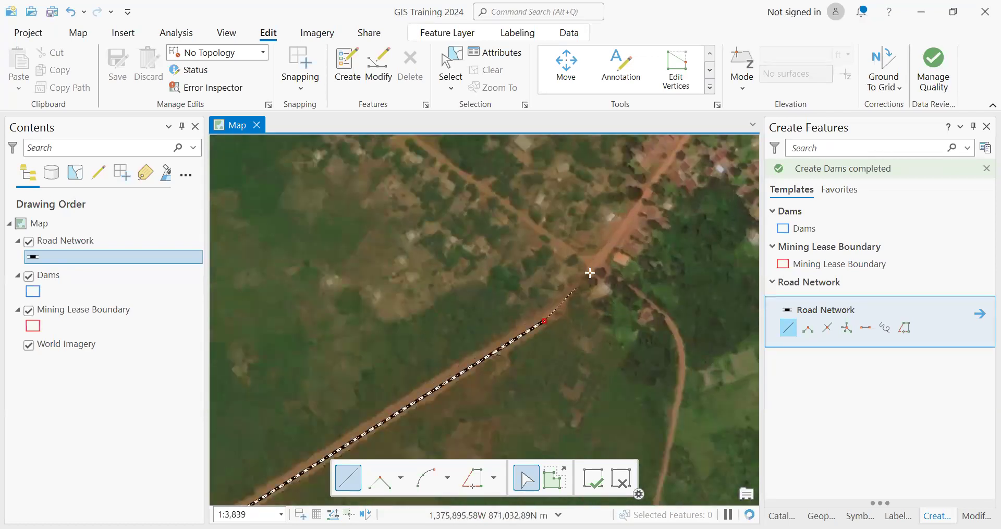
{"action": "scroll", "coordinate": [556, 309], "scroll_direction": "down", "scroll_amount": 8}
{"action": "scroll", "coordinate": [527, 354], "scroll_direction": "up", "scroll_amount": 8}
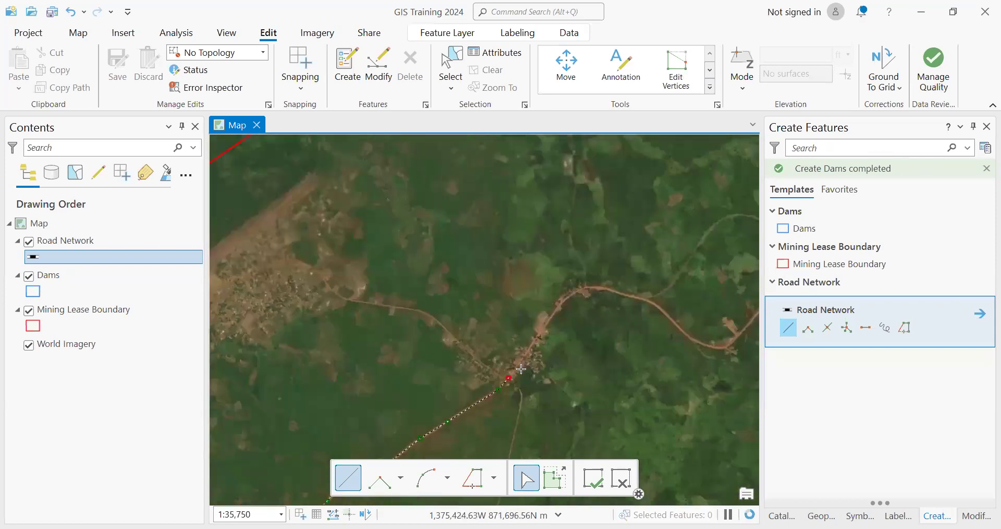
Extend the road line northeast out of the village up to the start of the curve at the roadside clearing.
{"action": "left_click", "coordinate": [580, 256]}
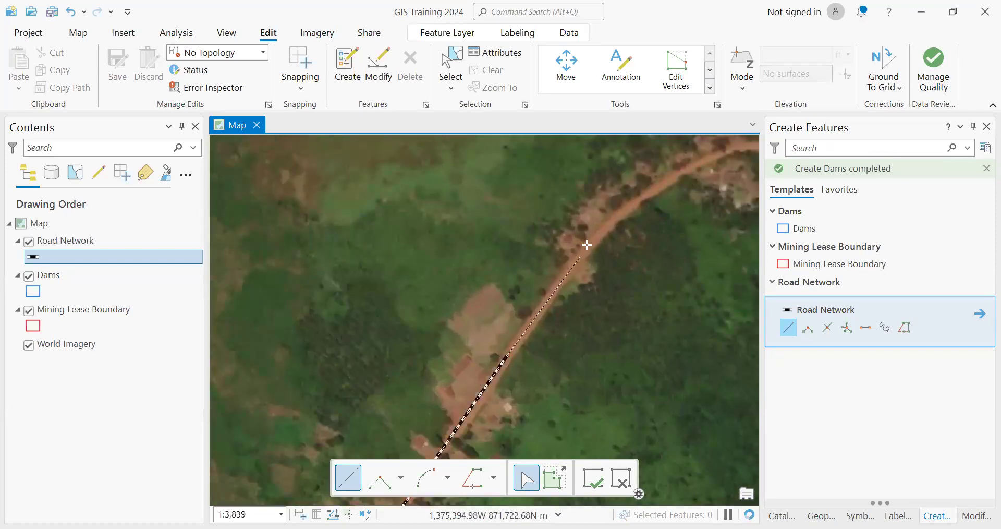
{"action": "left_click", "coordinate": [627, 208]}
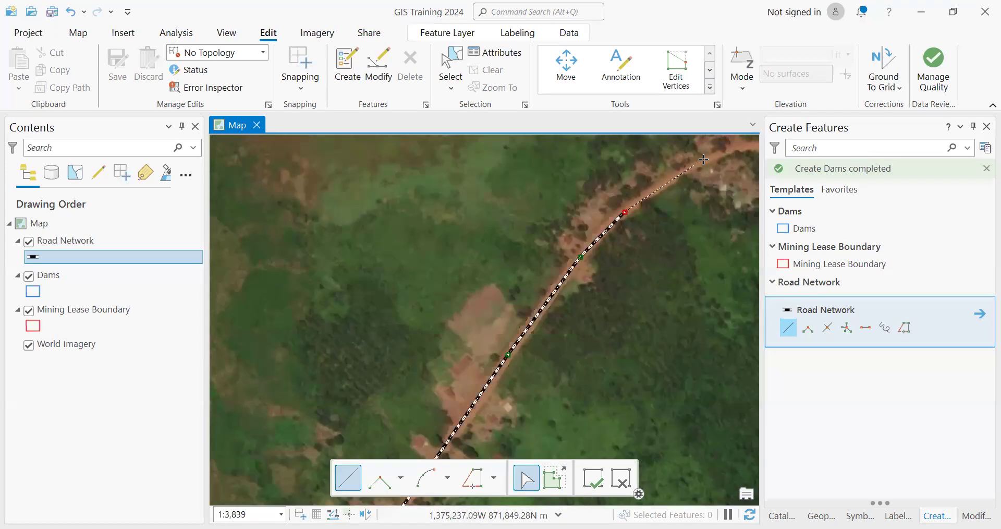
{"action": "left_click", "coordinate": [699, 158]}
{"action": "scroll", "coordinate": [552, 272], "scroll_direction": "down", "scroll_amount": 6}
{"action": "scroll", "coordinate": [552, 272], "scroll_direction": "up", "scroll_amount": 5}
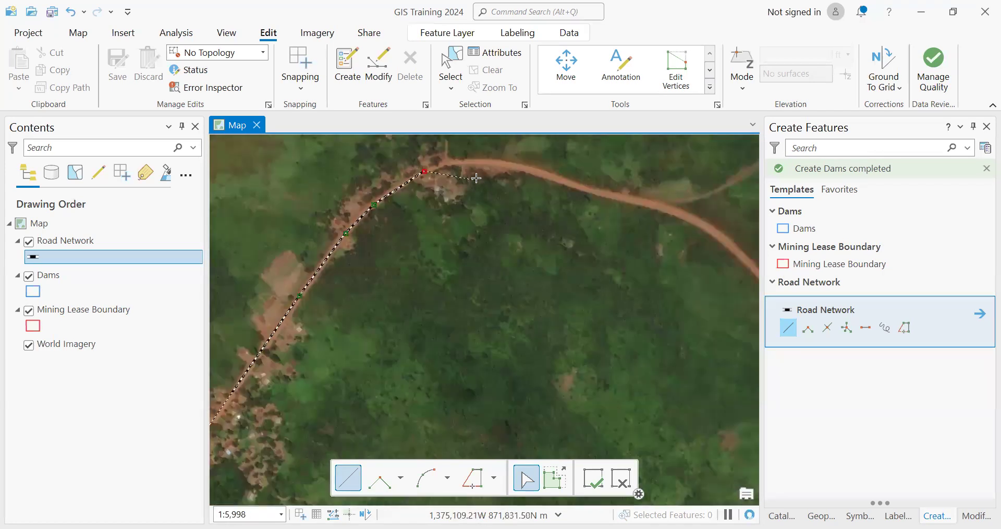
Trace the road around the crest of the bend and southeast to the fork with the narrow side track.
{"action": "scroll", "coordinate": [454, 156], "scroll_direction": "up", "scroll_amount": 3}
{"action": "left_click", "coordinate": [455, 169]}
{"action": "left_click", "coordinate": [646, 179]}
{"action": "scroll", "coordinate": [418, 239], "scroll_direction": "down", "scroll_amount": 3}
{"action": "scroll", "coordinate": [418, 251], "scroll_direction": "down", "scroll_amount": 2}
{"action": "scroll", "coordinate": [556, 245], "scroll_direction": "up", "scroll_amount": 4}
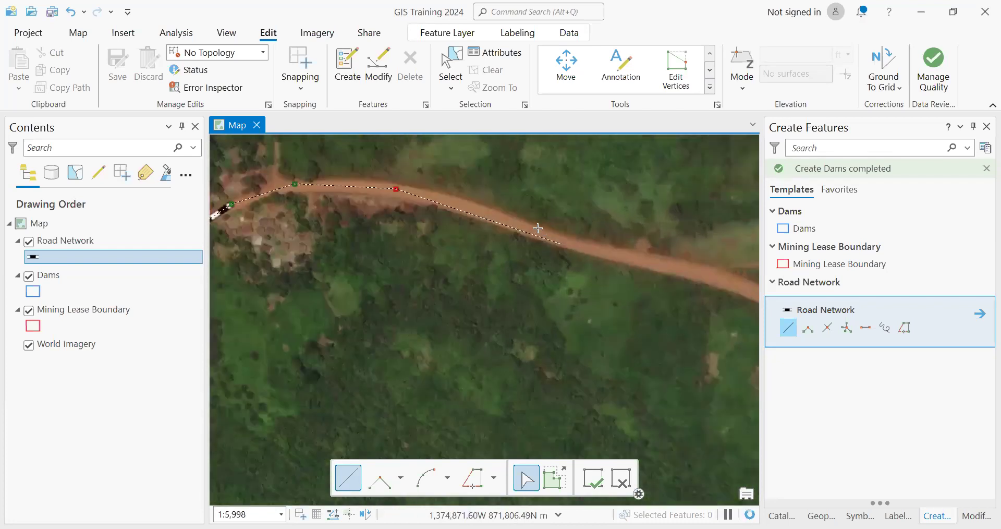
{"action": "left_click", "coordinate": [538, 229]}
{"action": "scroll", "coordinate": [574, 237], "scroll_direction": "down", "scroll_amount": 5}
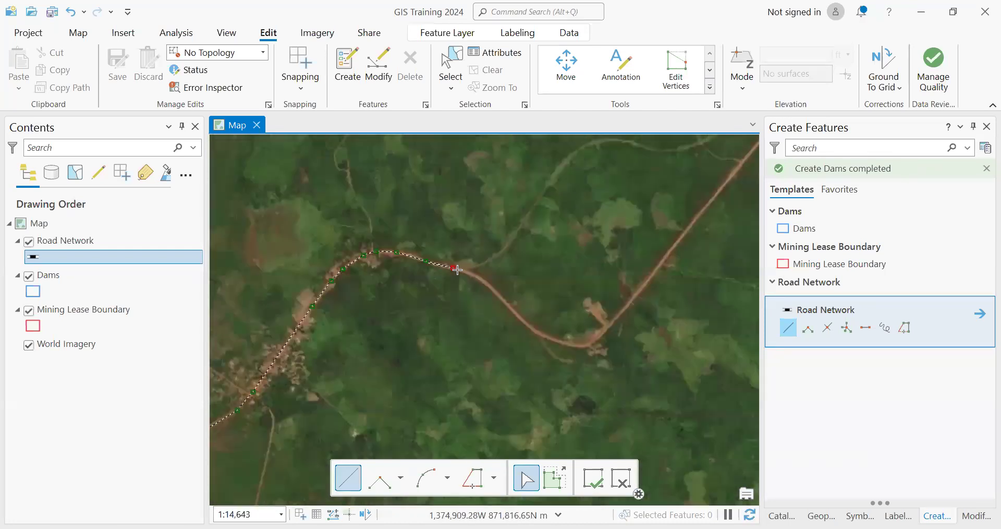
Continue the road line from the side-track fork along the curve descending southeast.
{"action": "scroll", "coordinate": [470, 227], "scroll_direction": "up", "scroll_amount": 2}
{"action": "scroll", "coordinate": [470, 227], "scroll_direction": "up", "scroll_amount": 3}
{"action": "left_click", "coordinate": [471, 209]}
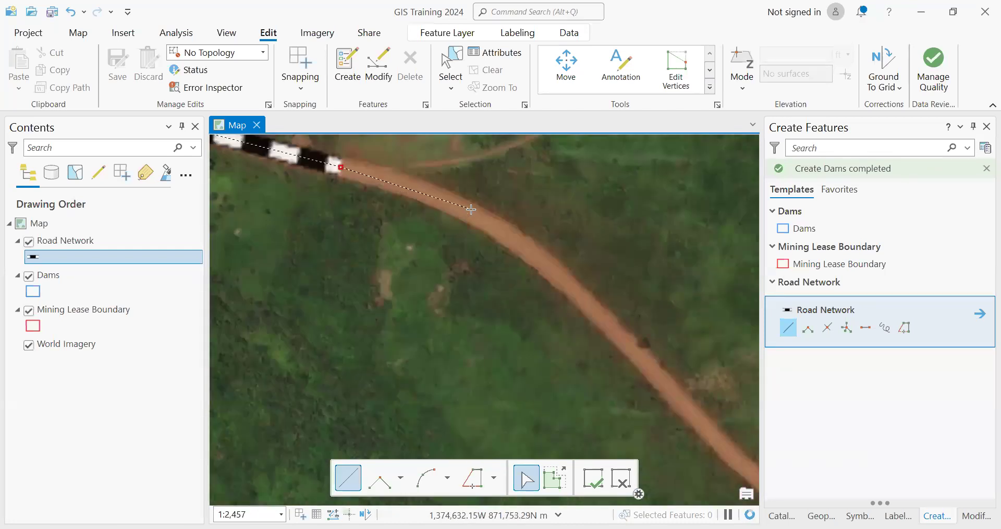
{"action": "left_click", "coordinate": [571, 280]}
{"action": "left_click", "coordinate": [691, 414]}
{"action": "scroll", "coordinate": [518, 348], "scroll_direction": "down", "scroll_amount": 5}
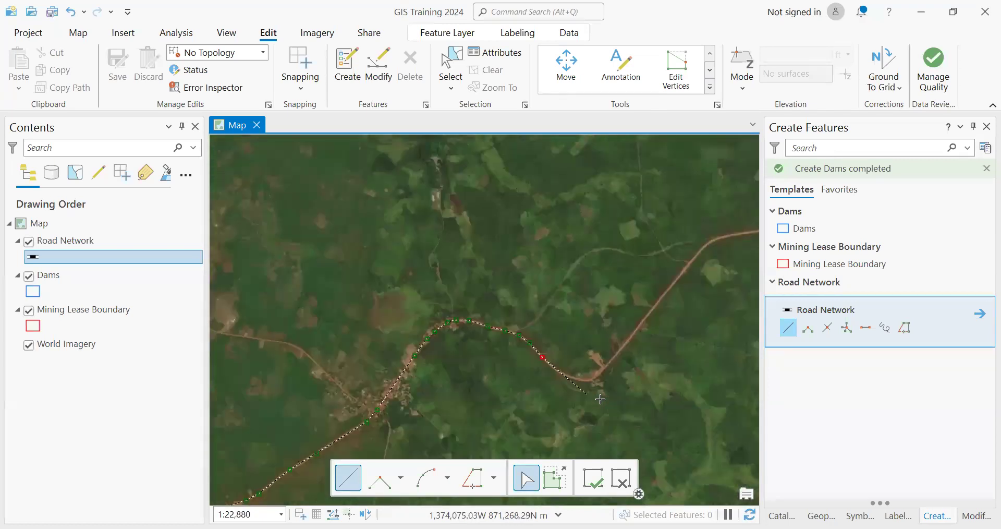
{"action": "scroll", "coordinate": [461, 310], "scroll_direction": "up", "scroll_amount": 3}
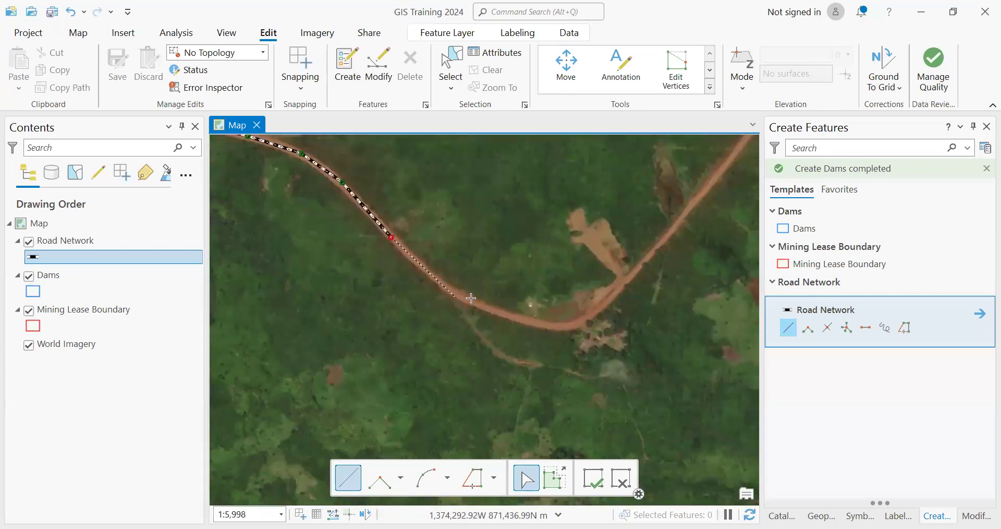
Undo the misplaced road vertex and trace the road through the bottom of the bend beside the bare clearings.
{"action": "left_click", "coordinate": [471, 298]}
{"action": "left_click", "coordinate": [70, 12]}
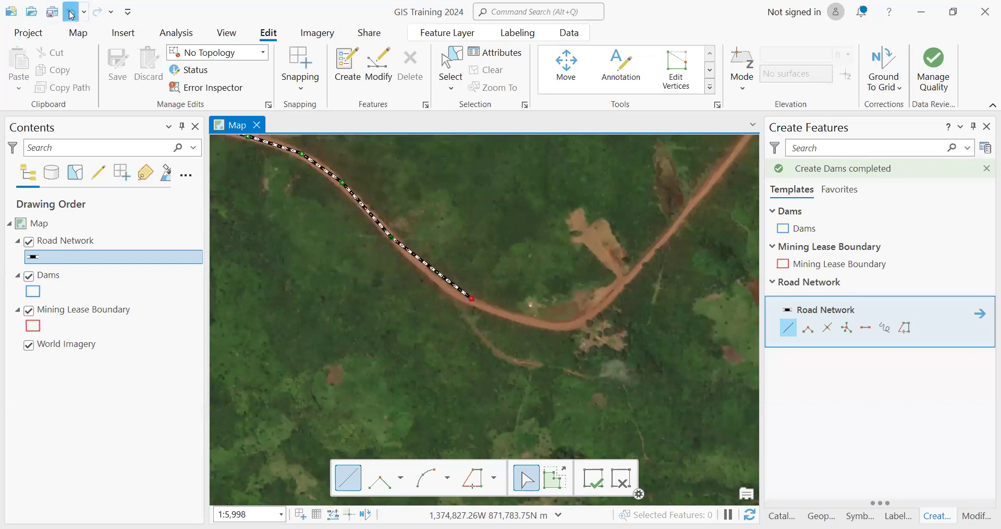
{"action": "scroll", "coordinate": [431, 277], "scroll_direction": "up", "scroll_amount": 2}
{"action": "left_click", "coordinate": [445, 268]}
{"action": "left_click", "coordinate": [574, 347]}
{"action": "scroll", "coordinate": [312, 254], "scroll_direction": "down", "scroll_amount": 3}
{"action": "scroll", "coordinate": [439, 310], "scroll_direction": "up", "scroll_amount": 3}
{"action": "left_click", "coordinate": [377, 267]}
{"action": "left_click", "coordinate": [540, 288]}
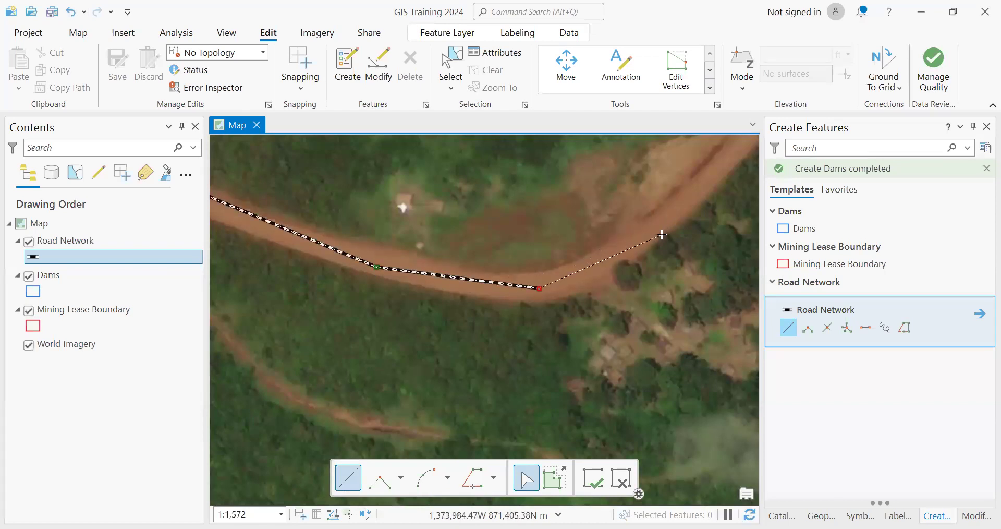
Extend the road line northeast out of the bend along the straight stretch past the bare clearings.
{"action": "scroll", "coordinate": [514, 335], "scroll_direction": "down", "scroll_amount": 3}
{"action": "scroll", "coordinate": [484, 341], "scroll_direction": "up", "scroll_amount": 3}
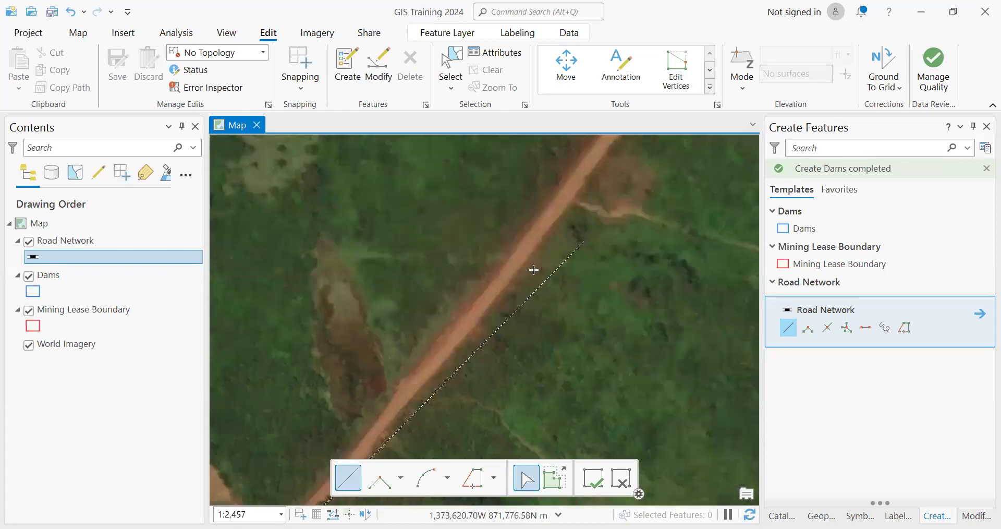
{"action": "scroll", "coordinate": [513, 296], "scroll_direction": "down", "scroll_amount": 3}
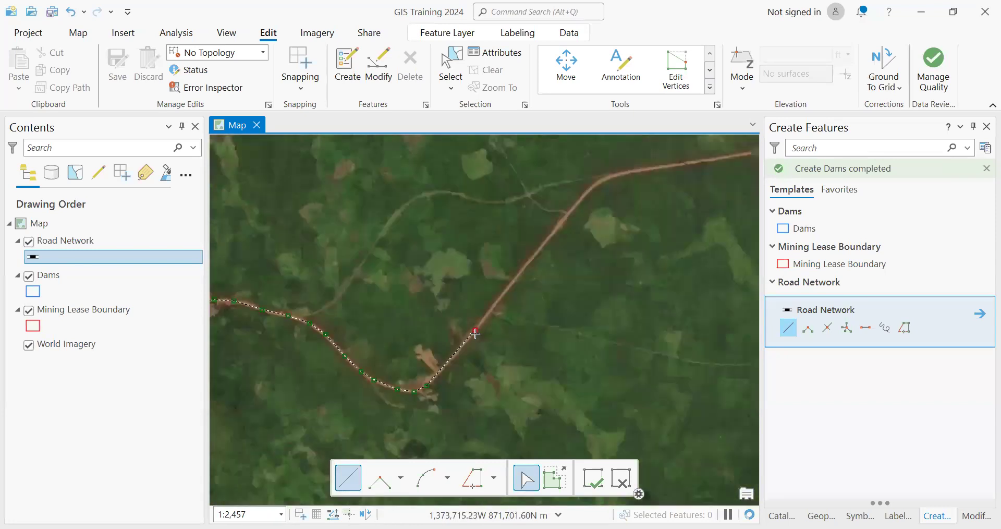
{"action": "scroll", "coordinate": [522, 279], "scroll_direction": "up", "scroll_amount": 1}
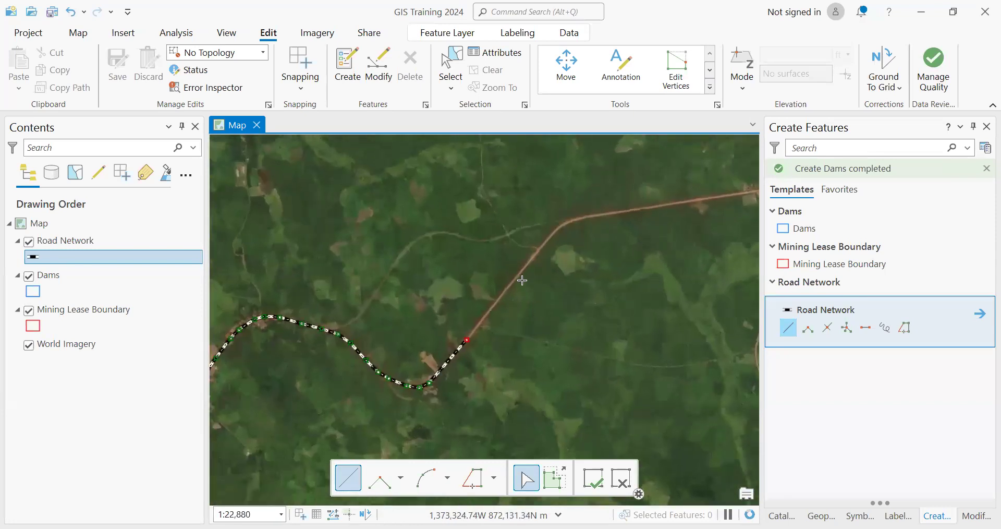
{"action": "scroll", "coordinate": [523, 280], "scroll_direction": "down", "scroll_amount": 1}
{"action": "scroll", "coordinate": [520, 278], "scroll_direction": "up", "scroll_amount": 2}
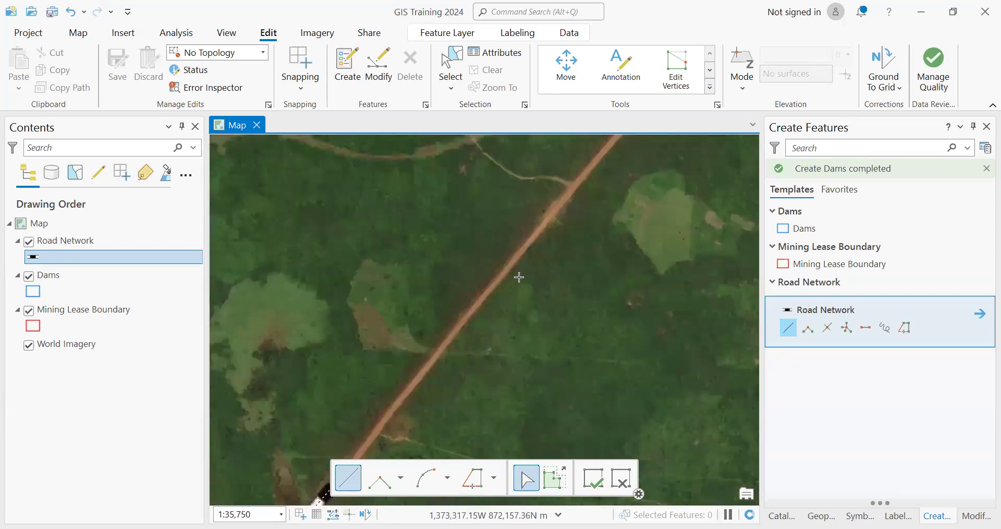
{"action": "scroll", "coordinate": [459, 331], "scroll_direction": "up", "scroll_amount": 1}
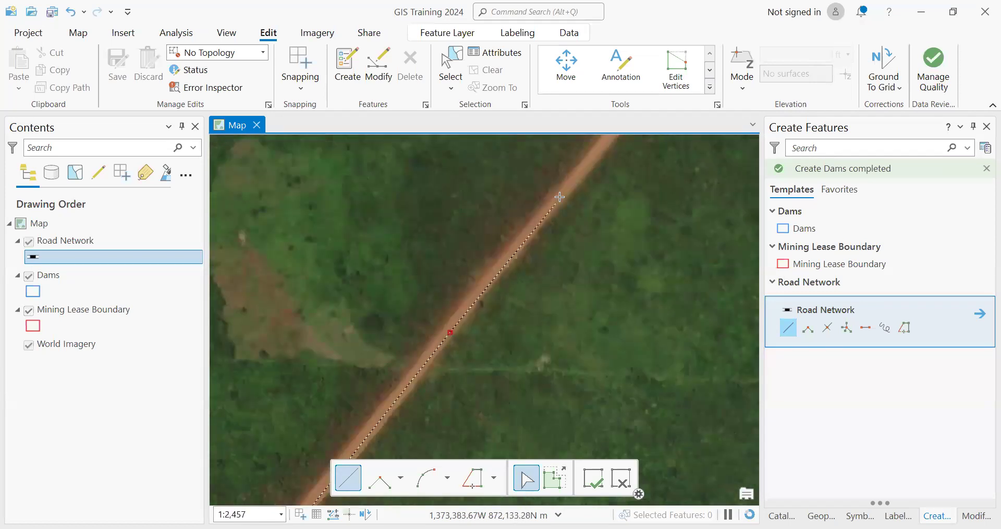
Continue the road line northeast past the side-track junction into the curve where the road turns east.
{"action": "scroll", "coordinate": [446, 360], "scroll_direction": "down", "scroll_amount": 2}
{"action": "scroll", "coordinate": [484, 307], "scroll_direction": "up", "scroll_amount": 4}
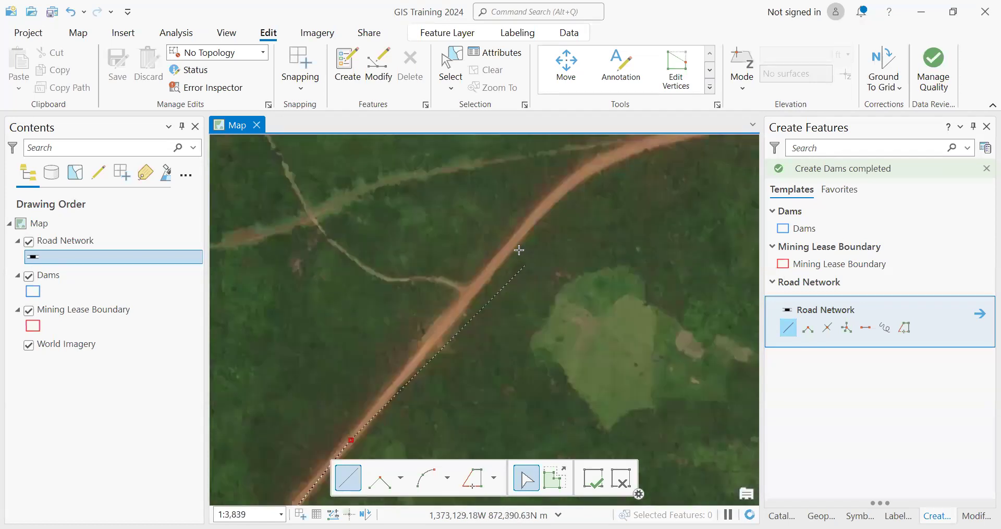
{"action": "left_click", "coordinate": [520, 235]}
{"action": "scroll", "coordinate": [455, 354], "scroll_direction": "down", "scroll_amount": 5}
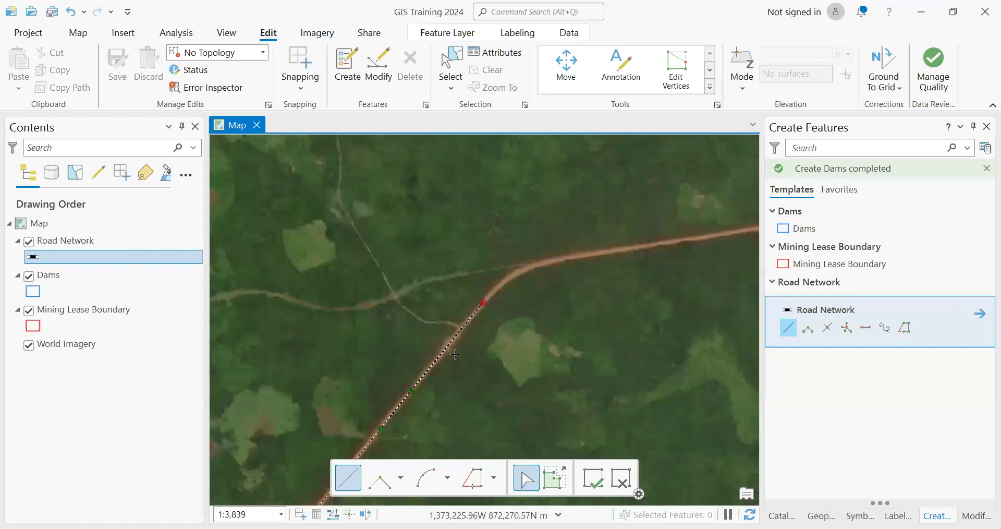
{"action": "scroll", "coordinate": [455, 355], "scroll_direction": "up", "scroll_amount": 4}
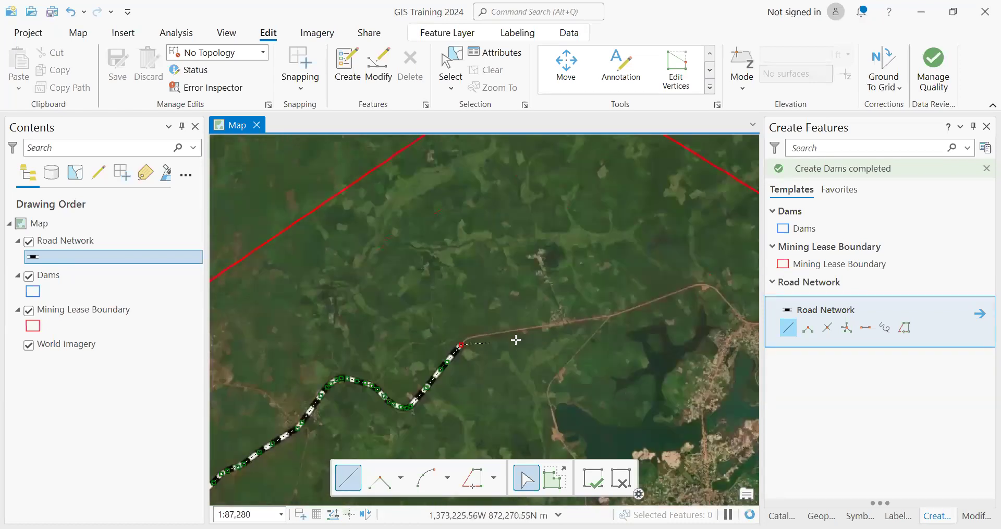
{"action": "scroll", "coordinate": [347, 292], "scroll_direction": "up", "scroll_amount": 2}
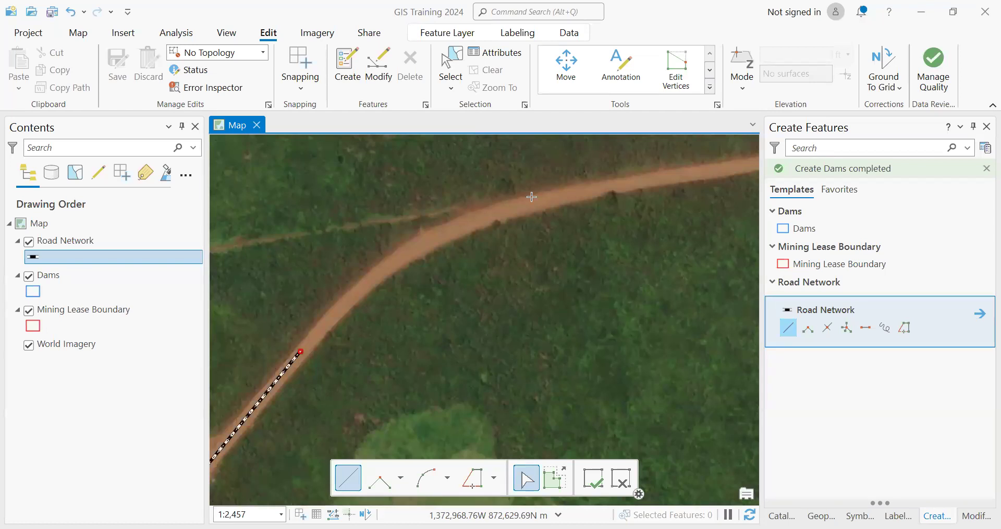
{"action": "scroll", "coordinate": [389, 267], "scroll_direction": "down", "scroll_amount": 10}
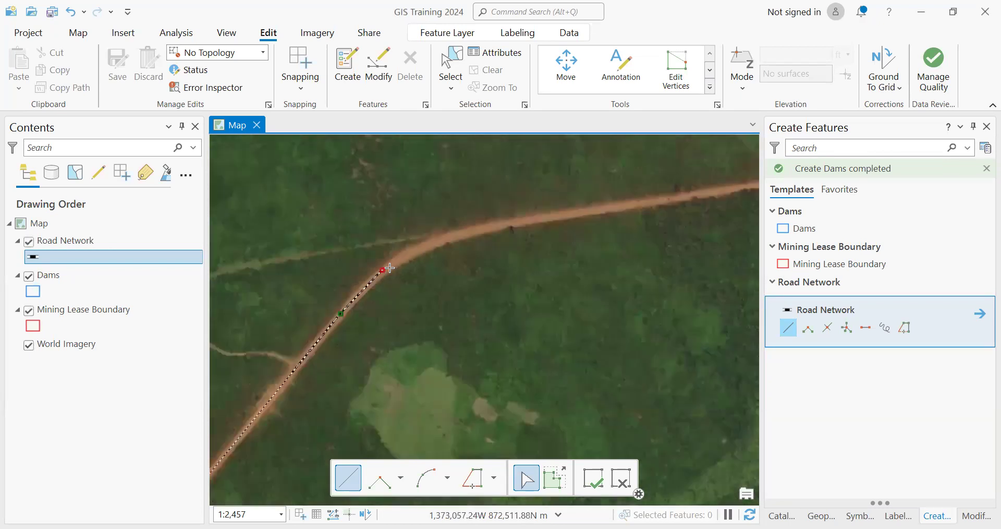
Examine the traced road and its remaining course east at several map scales against the mining lease boundary.
{"action": "scroll", "coordinate": [396, 269], "scroll_direction": "down", "scroll_amount": 2}
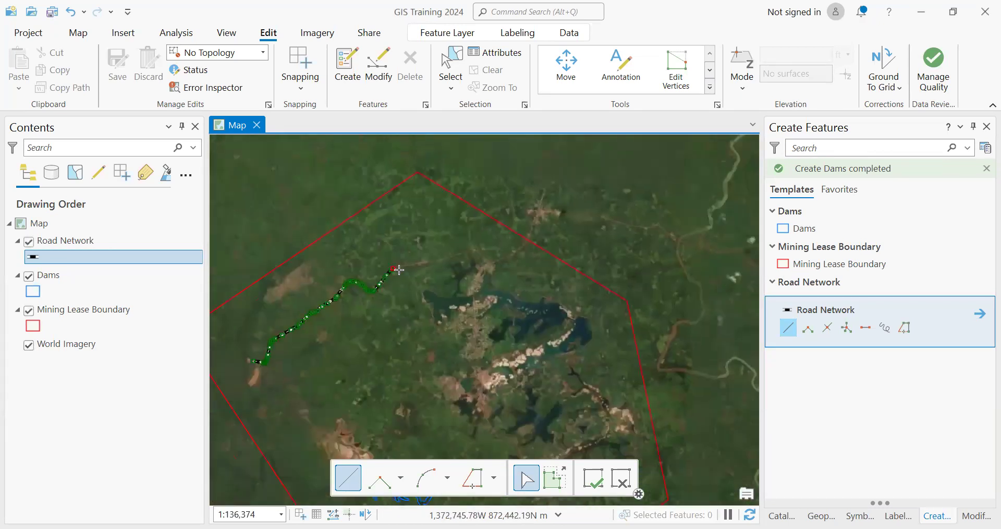
{"action": "scroll", "coordinate": [574, 312], "scroll_direction": "up", "scroll_amount": 6}
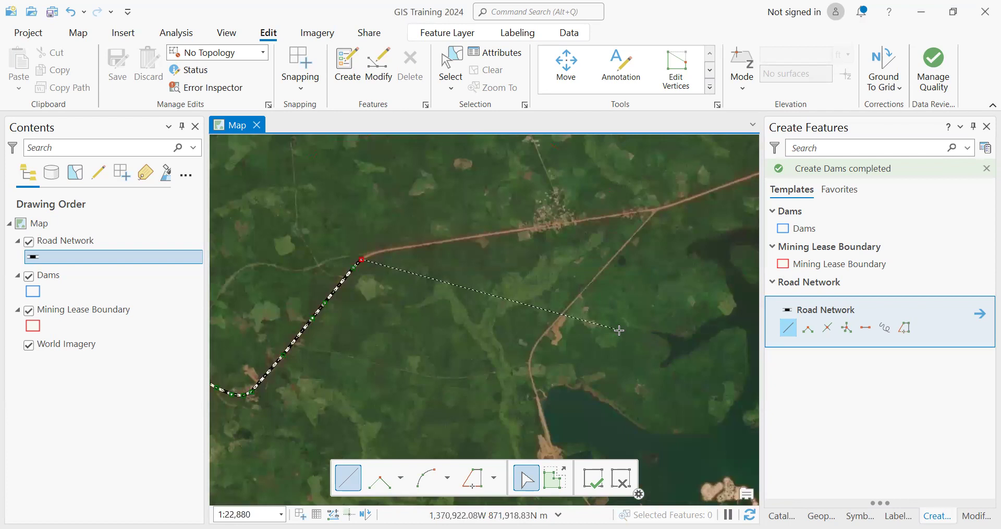
{"action": "scroll", "coordinate": [614, 340], "scroll_direction": "down", "scroll_amount": 7}
{"action": "scroll", "coordinate": [614, 340], "scroll_direction": "up", "scroll_amount": 4}
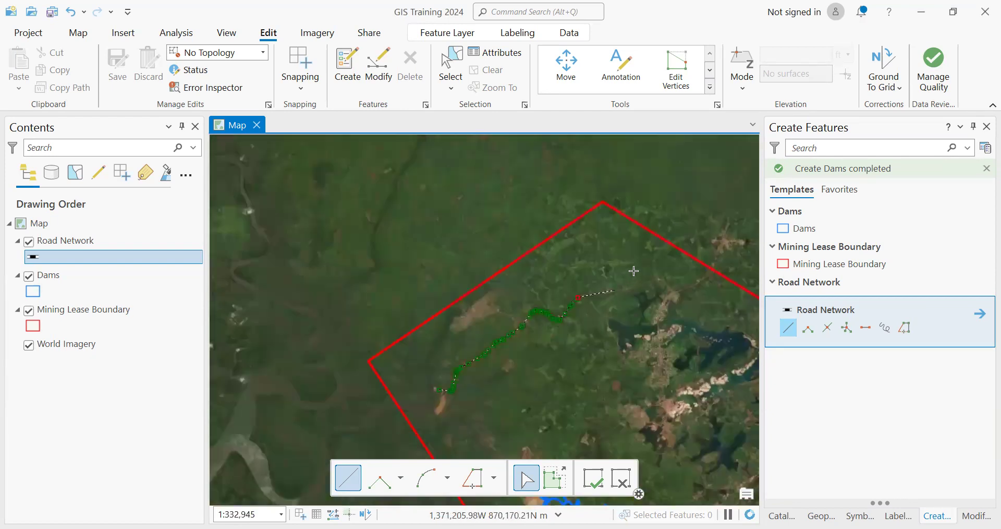
{"action": "scroll", "coordinate": [573, 346], "scroll_direction": "up", "scroll_amount": 1}
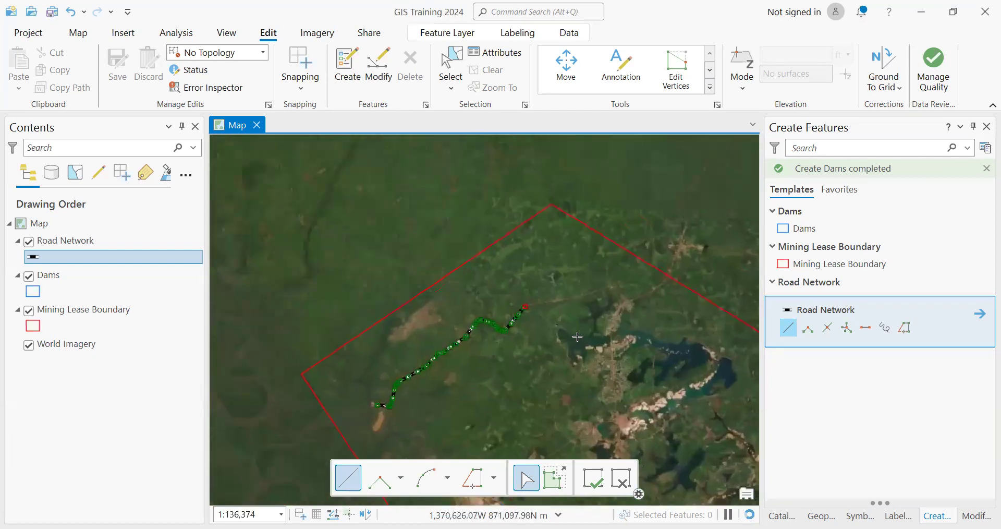
{"action": "scroll", "coordinate": [487, 350], "scroll_direction": "down", "scroll_amount": 2}
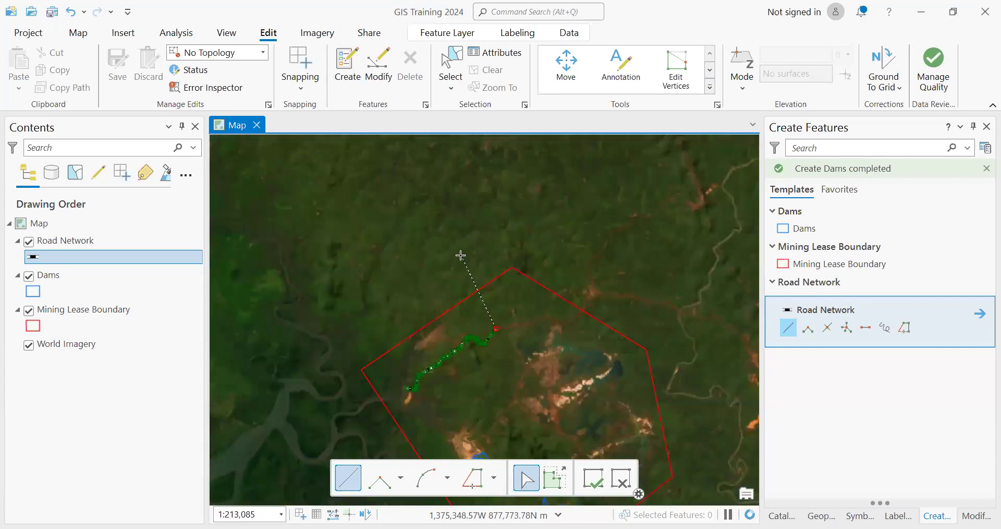
{"action": "scroll", "coordinate": [461, 255], "scroll_direction": "down", "scroll_amount": 1}
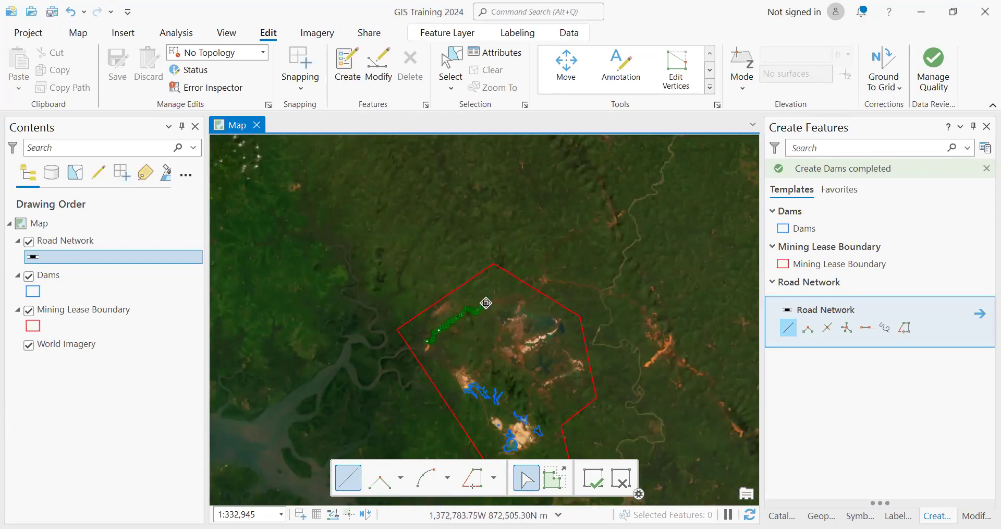
Pan the map in different directions around the mining lease boundary while keeping the road sketch active.
{"action": "key", "text": "Right"}
{"action": "key", "text": "Left"}
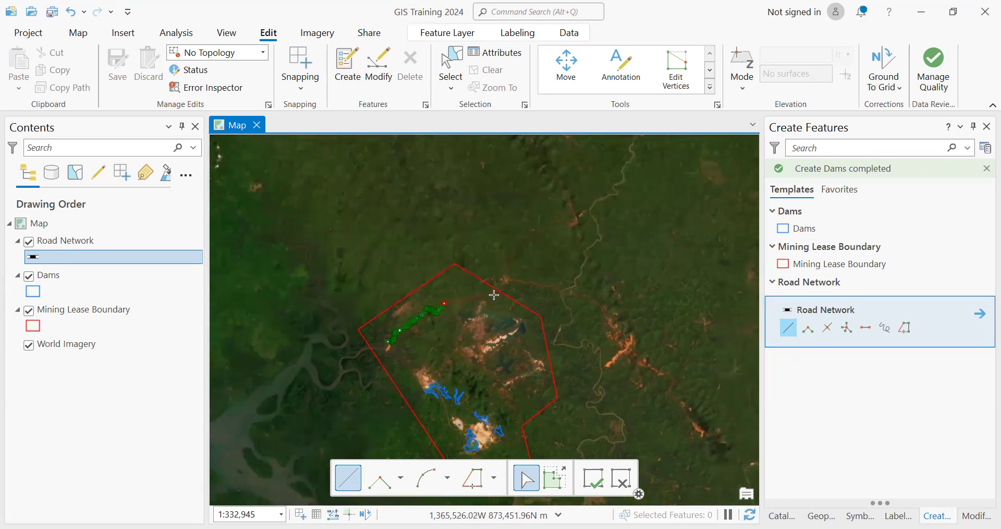
{"action": "key", "text": "Down"}
{"action": "key", "text": "Up"}
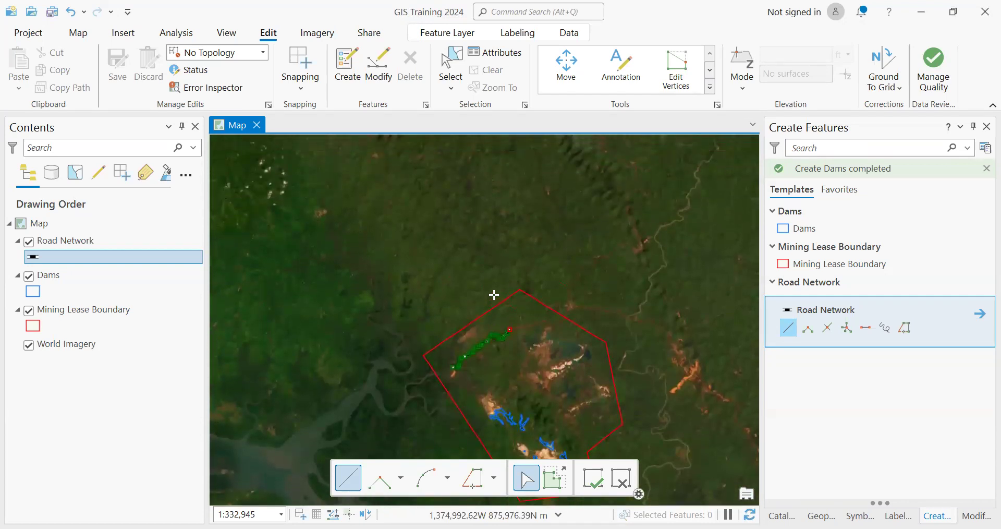
{"action": "key", "text": "Up"}
{"action": "key", "text": "Down"}
{"action": "key", "text": "Down"}
{"action": "key", "text": "Down"}
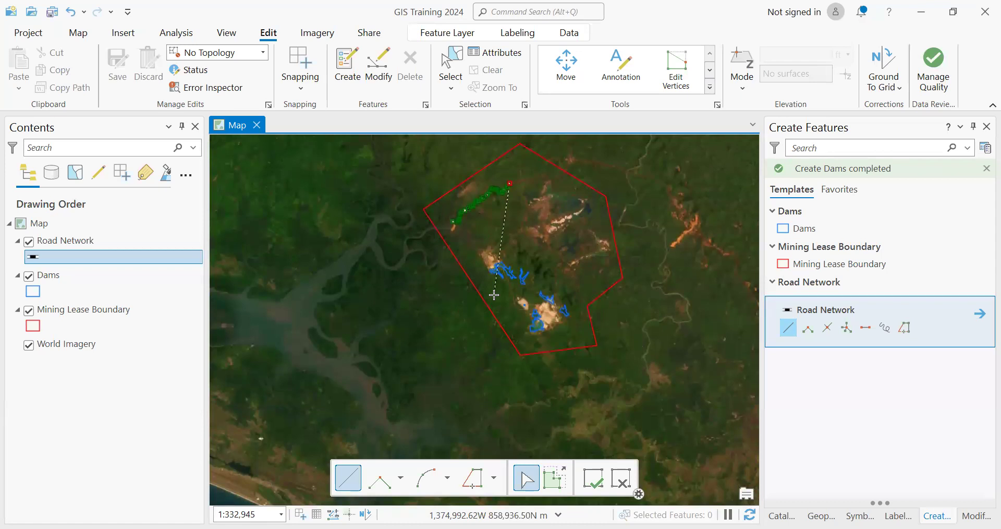
{"action": "key", "text": "Up"}
Examine the road line's current endpoint and the untraced road leading east towards the lease boundary.
{"action": "scroll", "coordinate": [494, 294], "scroll_direction": "up", "scroll_amount": 3}
{"action": "scroll", "coordinate": [517, 297], "scroll_direction": "down", "scroll_amount": 3}
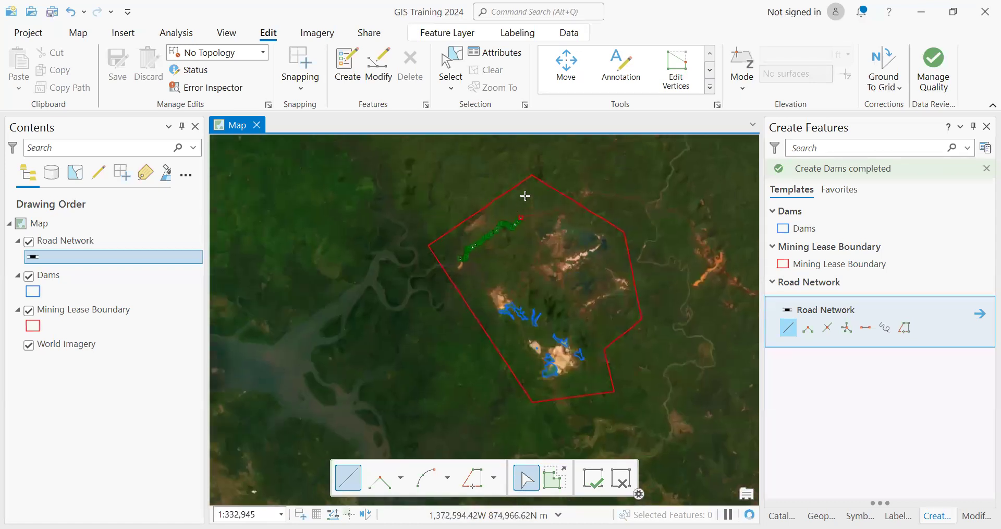
{"action": "scroll", "coordinate": [526, 195], "scroll_direction": "up", "scroll_amount": 4}
{"action": "key", "text": "Up"}
{"action": "key", "text": "Down"}
{"action": "key", "text": "Right"}
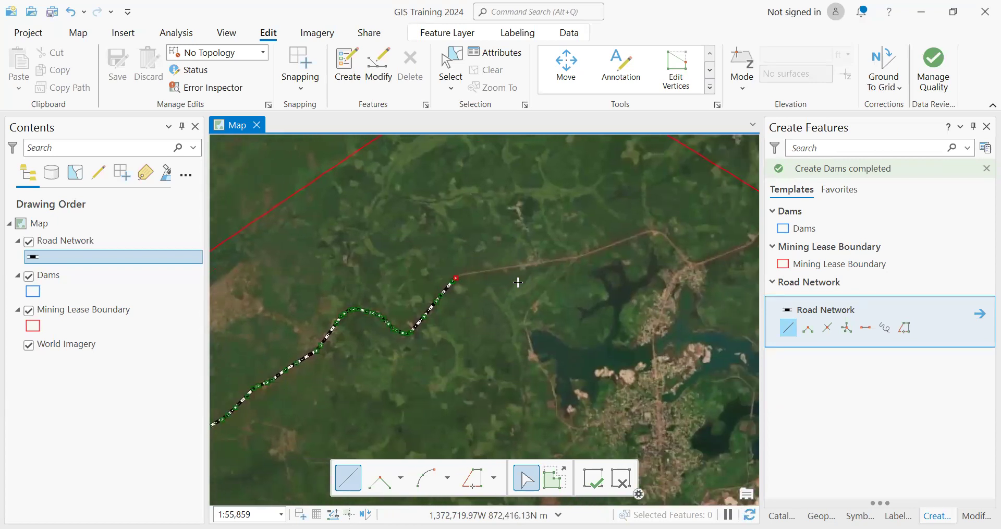
{"action": "scroll", "coordinate": [445, 275], "scroll_direction": "up", "scroll_amount": 3}
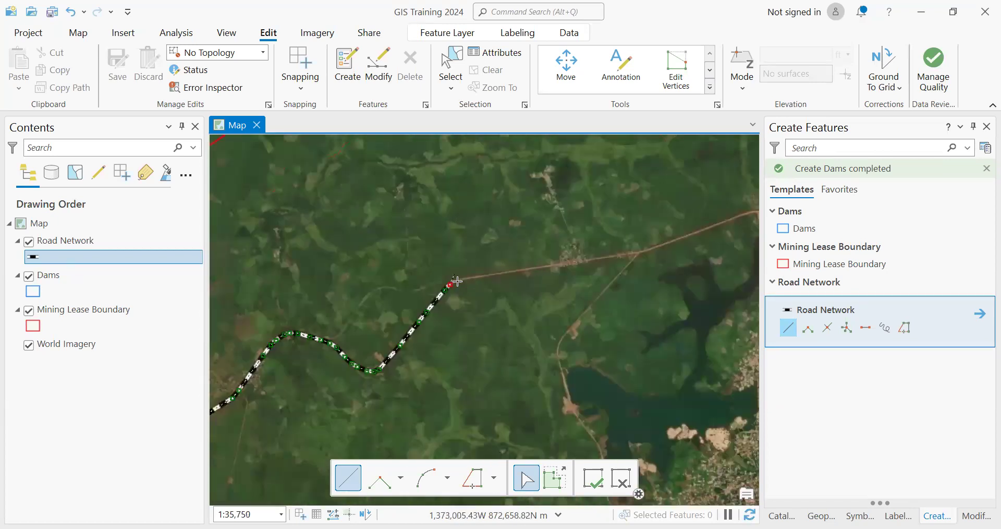
{"action": "scroll", "coordinate": [475, 279], "scroll_direction": "up", "scroll_amount": 1}
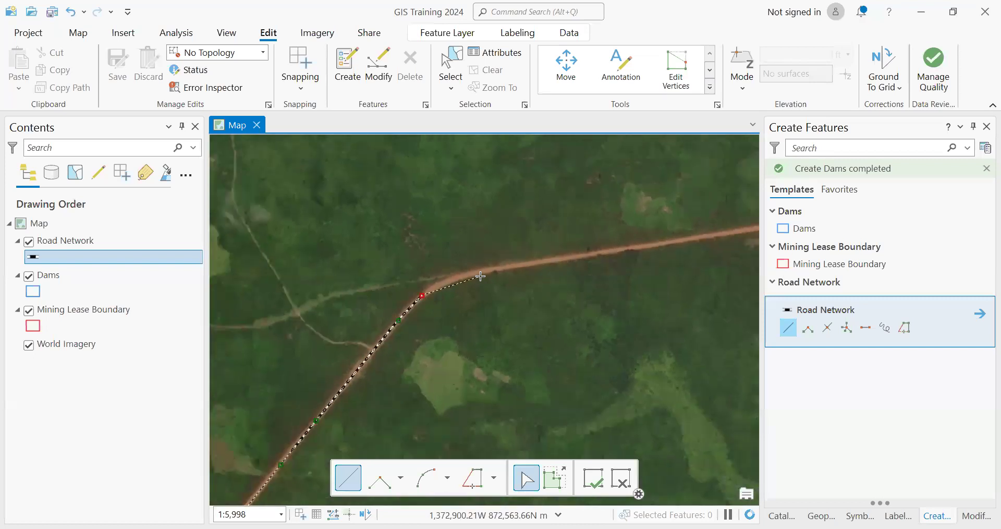
{"action": "scroll", "coordinate": [467, 281], "scroll_direction": "down", "scroll_amount": 4}
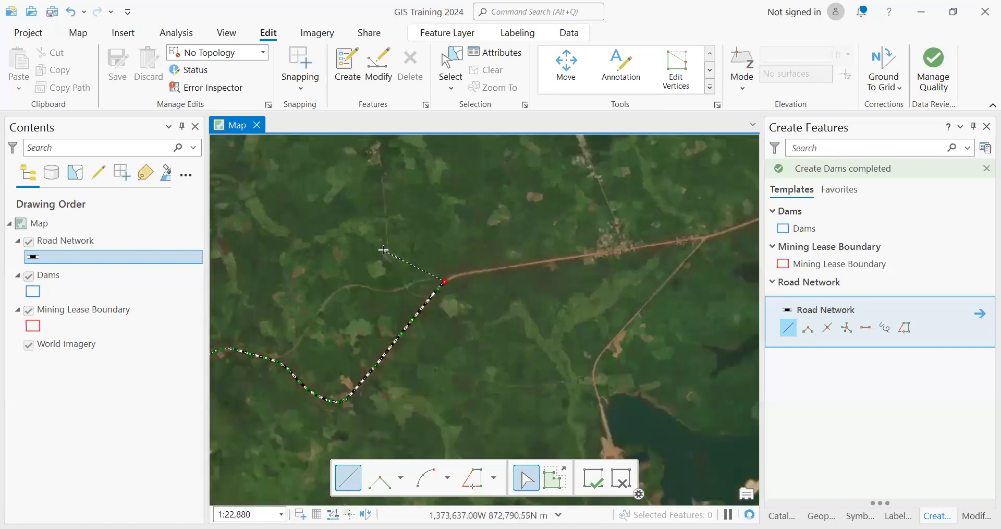
{"action": "scroll", "coordinate": [521, 289], "scroll_direction": "down", "scroll_amount": 1}
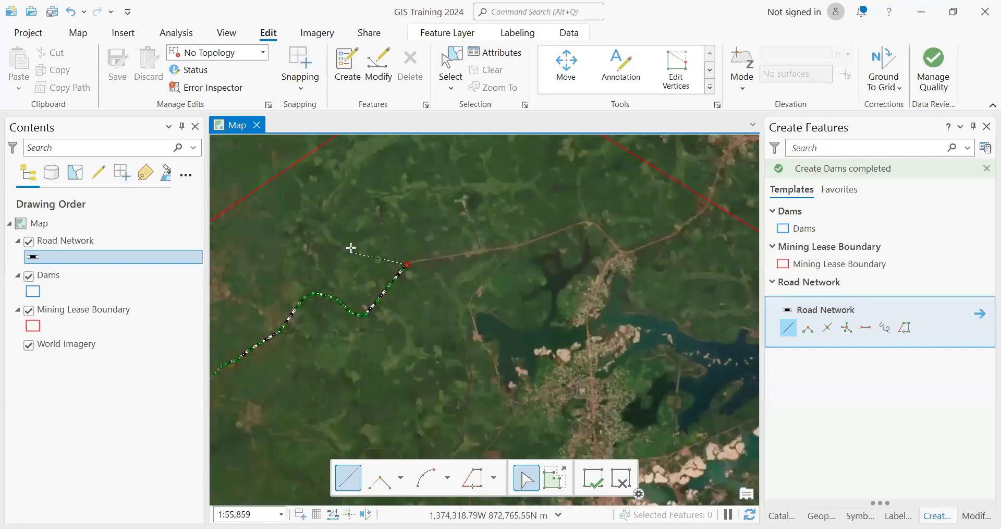
Continue the road line around the curve and onto the straight road leading east, placing three more vertices along its centreline.
{"action": "scroll", "coordinate": [485, 306], "scroll_direction": "down", "scroll_amount": 2}
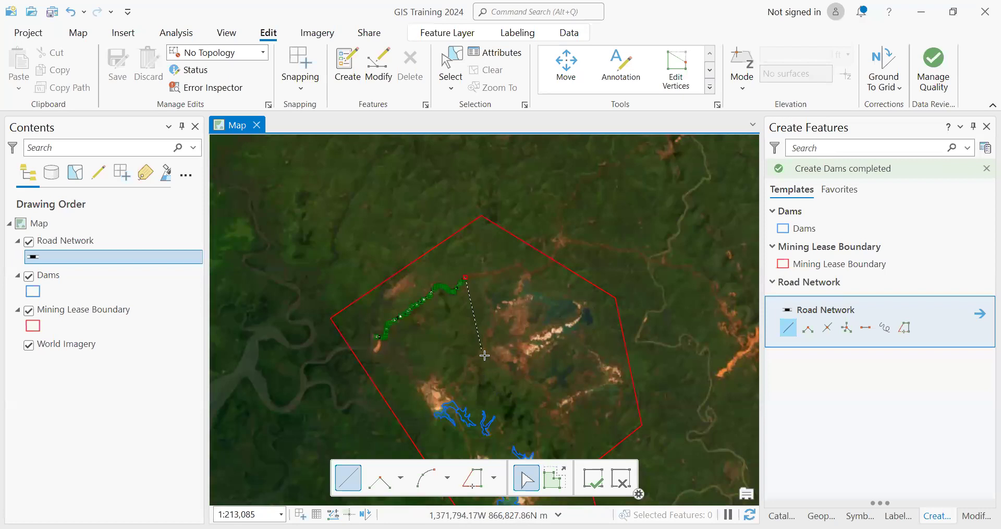
{"action": "scroll", "coordinate": [483, 349], "scroll_direction": "up", "scroll_amount": 7}
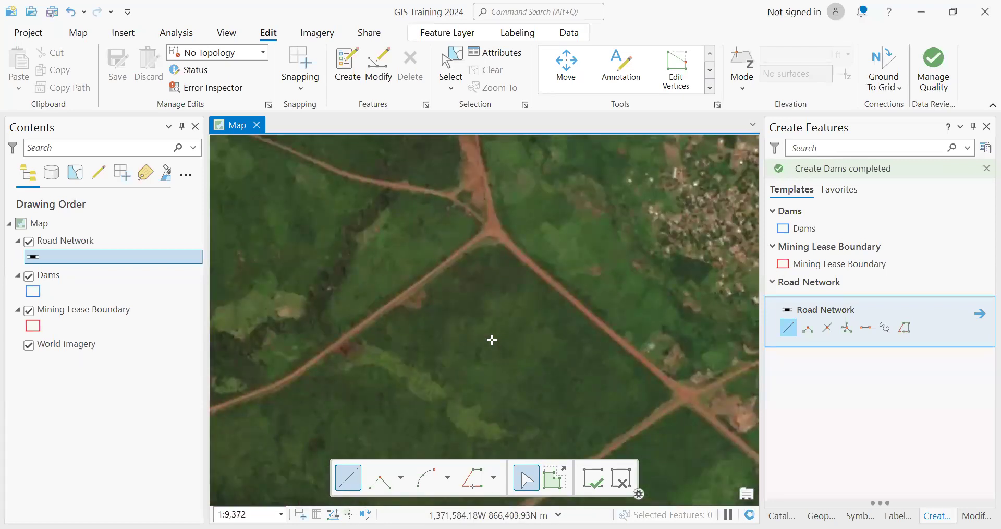
{"action": "scroll", "coordinate": [492, 339], "scroll_direction": "down", "scroll_amount": 8}
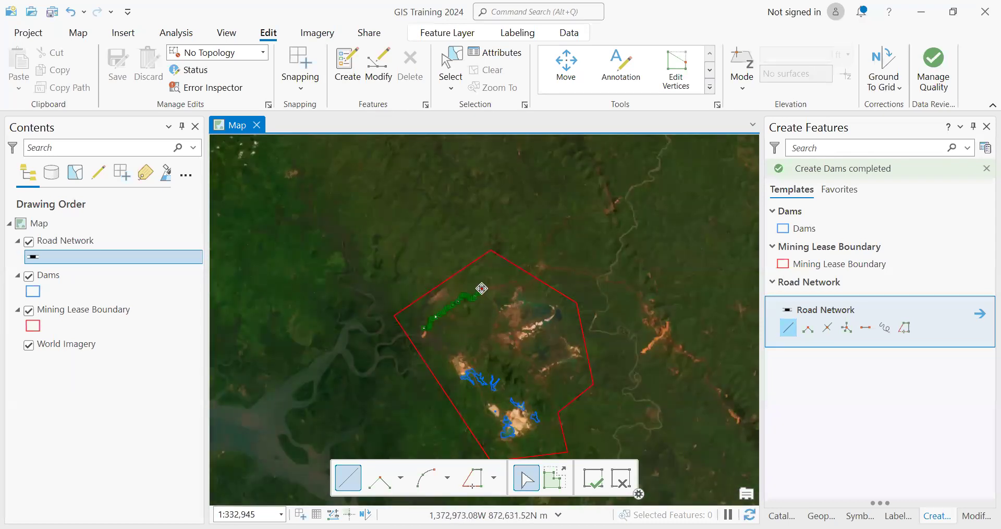
{"action": "scroll", "coordinate": [482, 288], "scroll_direction": "up", "scroll_amount": 7}
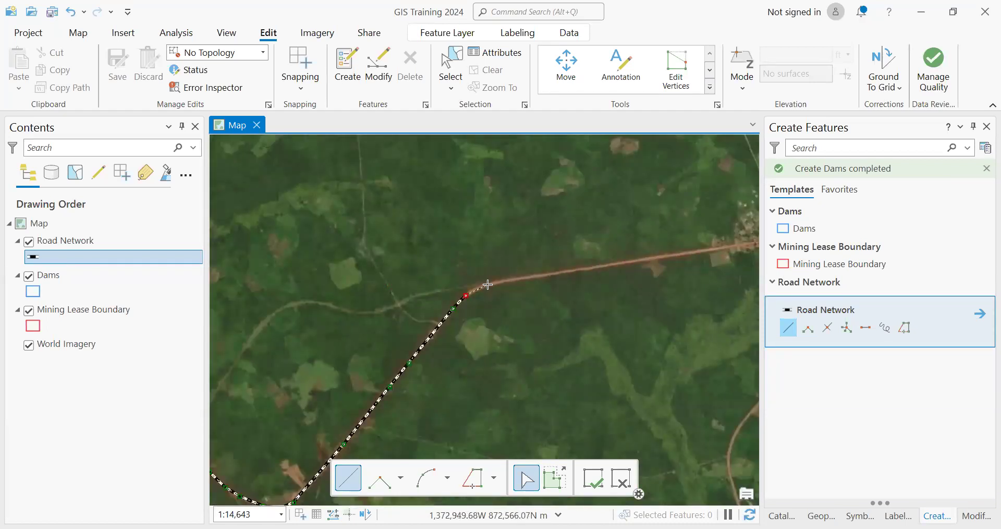
{"action": "left_click", "coordinate": [488, 285]}
{"action": "scroll", "coordinate": [487, 285], "scroll_direction": "up", "scroll_amount": 3}
{"action": "left_click", "coordinate": [611, 260]}
{"action": "left_click", "coordinate": [711, 243]}
{"action": "scroll", "coordinate": [364, 322], "scroll_direction": "down", "scroll_amount": 2}
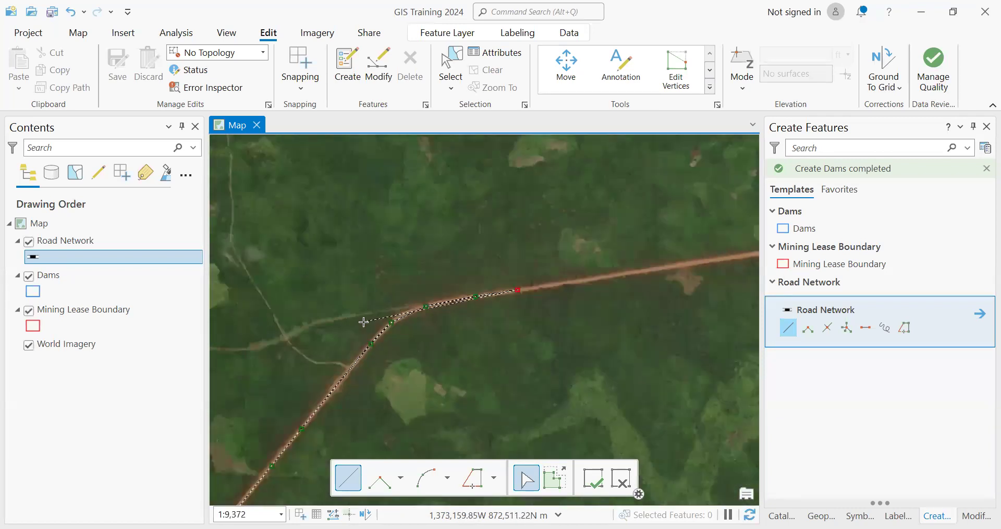
Examine the road line's endpoint and the untraced road's eastern bend at several map scales within the mining lease boundary.
{"action": "scroll", "coordinate": [500, 300], "scroll_direction": "down", "scroll_amount": 2}
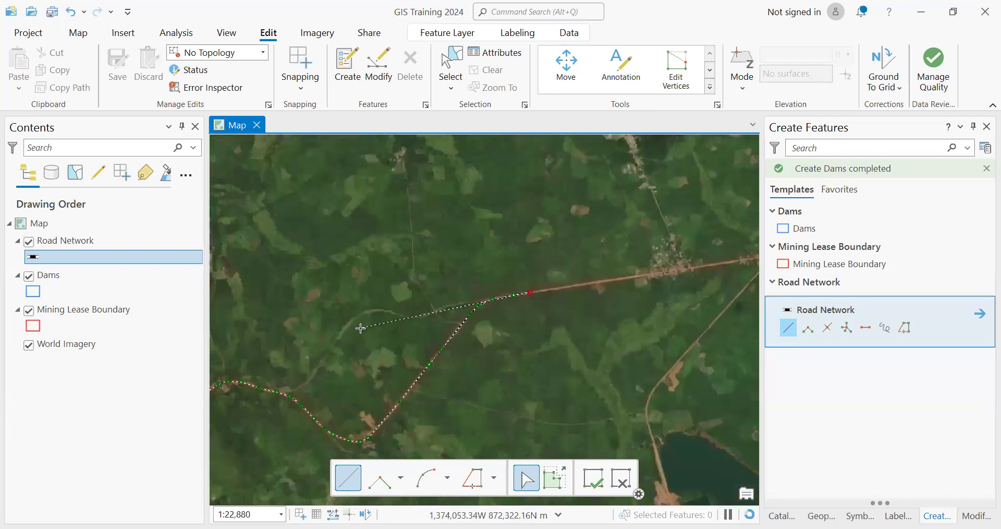
{"action": "scroll", "coordinate": [306, 347], "scroll_direction": "down", "scroll_amount": 1}
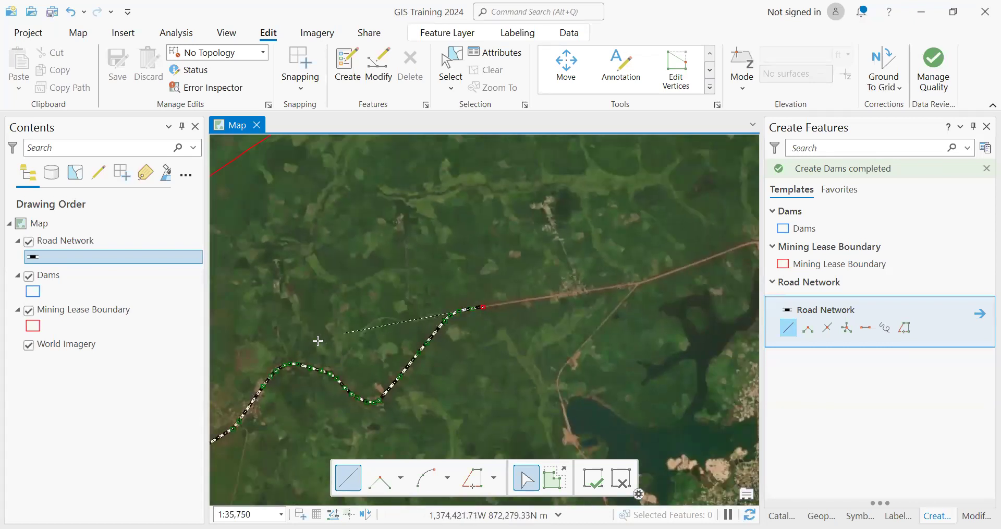
{"action": "scroll", "coordinate": [417, 323], "scroll_direction": "down", "scroll_amount": 1}
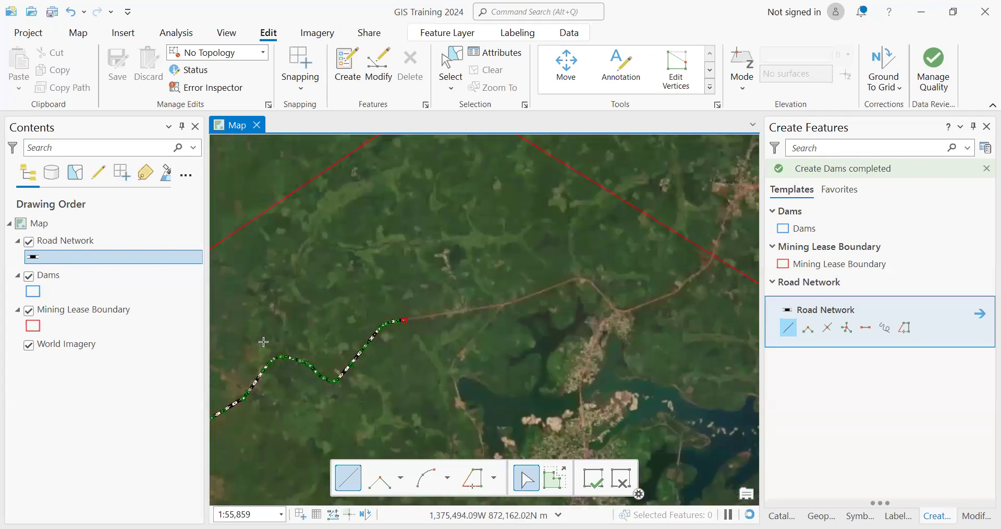
{"action": "scroll", "coordinate": [622, 272], "scroll_direction": "up", "scroll_amount": 4}
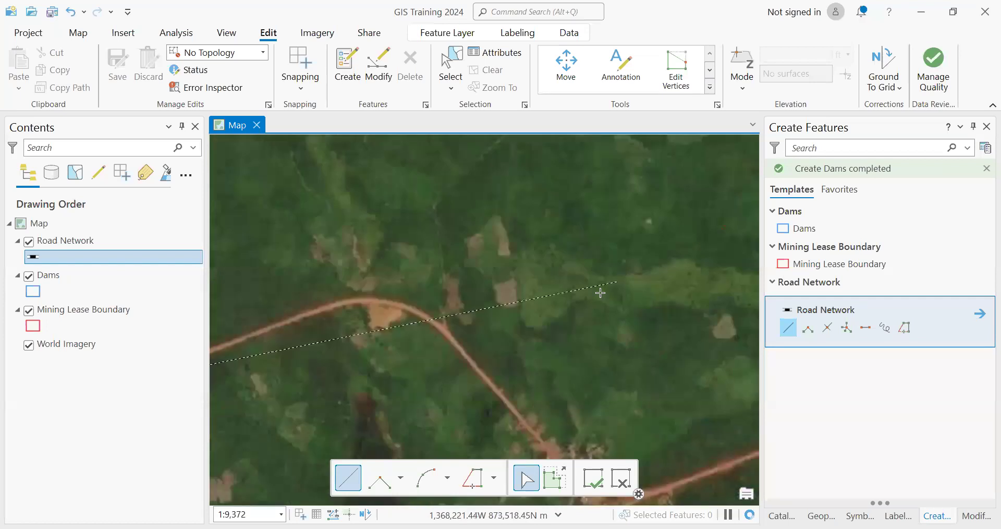
{"action": "scroll", "coordinate": [687, 283], "scroll_direction": "up", "scroll_amount": 1}
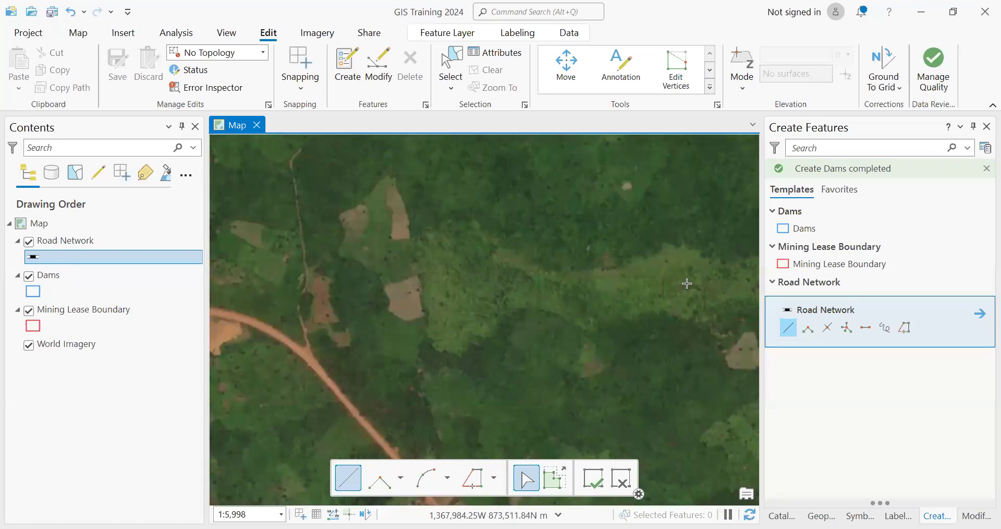
{"action": "scroll", "coordinate": [689, 283], "scroll_direction": "down", "scroll_amount": 5}
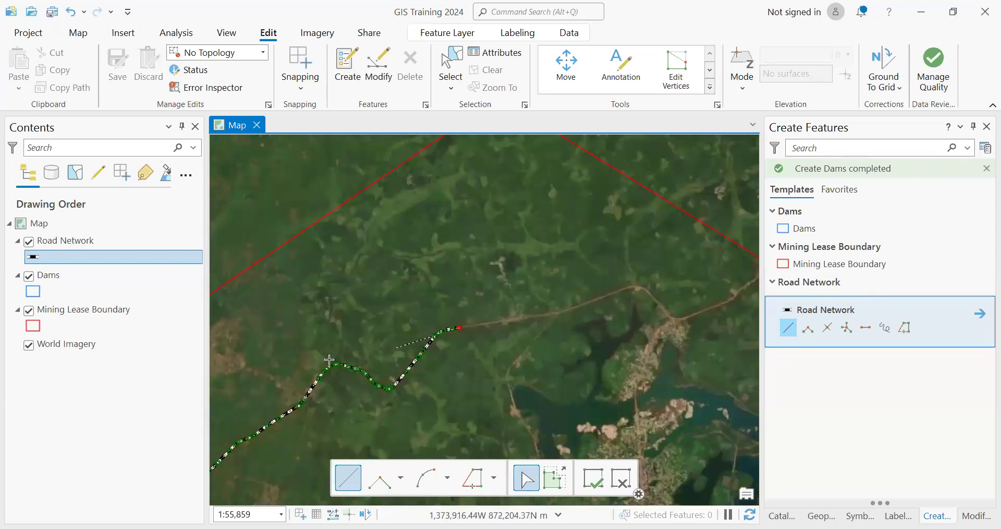
{"action": "scroll", "coordinate": [266, 393], "scroll_direction": "up", "scroll_amount": 5}
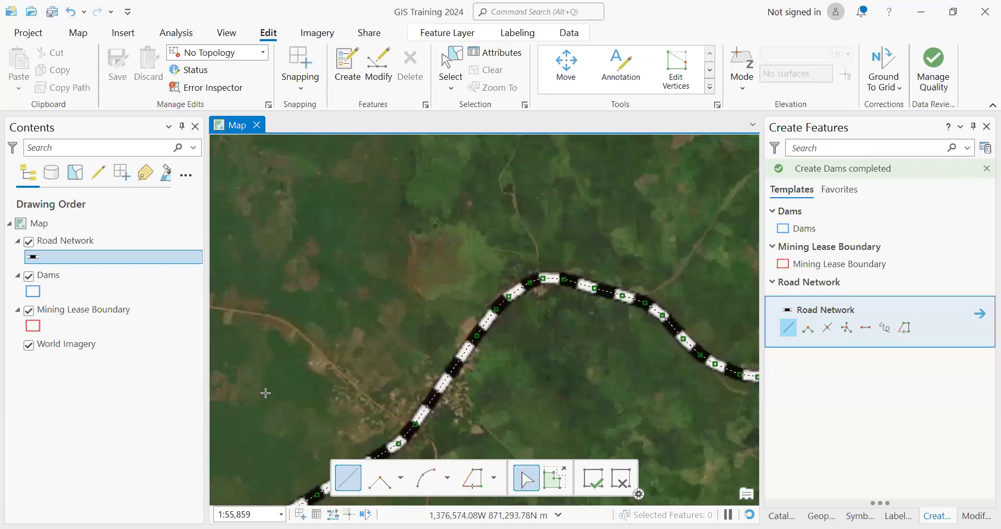
{"action": "scroll", "coordinate": [265, 393], "scroll_direction": "down", "scroll_amount": 5}
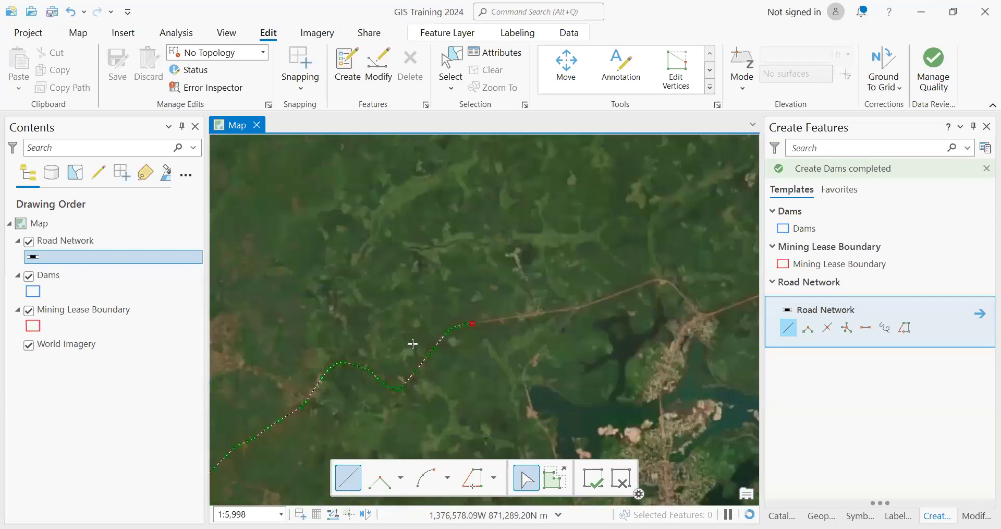
{"action": "scroll", "coordinate": [691, 281], "scroll_direction": "up", "scroll_amount": 5}
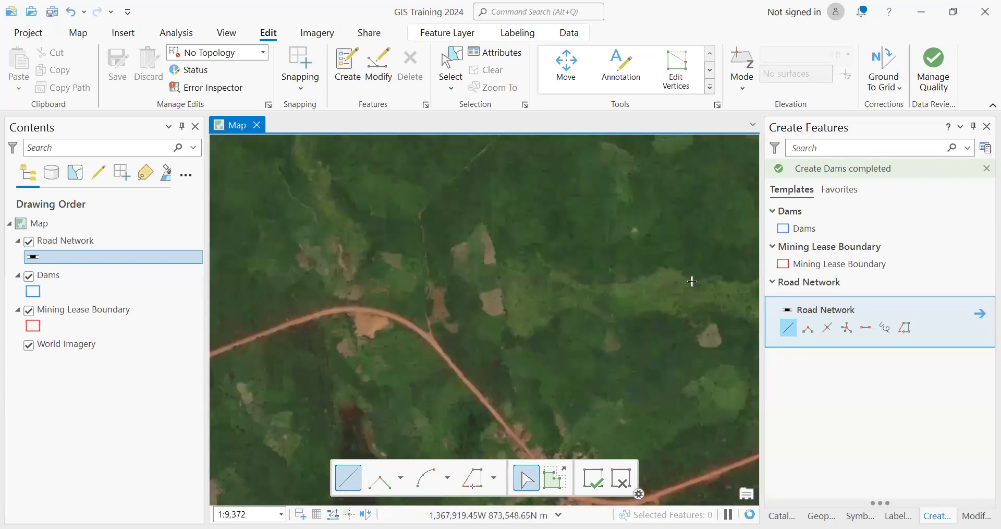
{"action": "scroll", "coordinate": [692, 281], "scroll_direction": "down", "scroll_amount": 5}
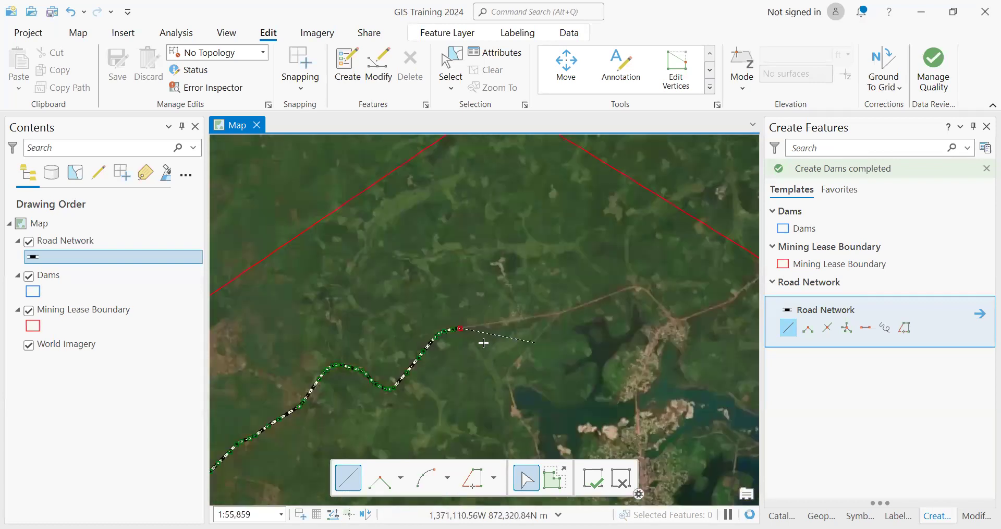
Extend the road line farther east along the straight stretch and finish the sketch on the road before the roadside settlement.
{"action": "scroll", "coordinate": [474, 282], "scroll_direction": "up", "scroll_amount": 7}
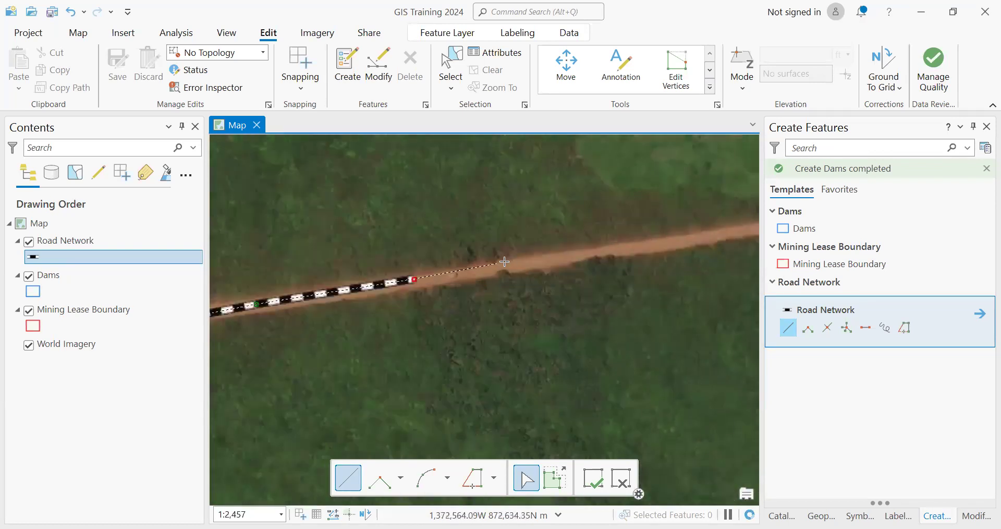
{"action": "left_click", "coordinate": [525, 263]}
{"action": "left_click", "coordinate": [694, 240]}
{"action": "scroll", "coordinate": [539, 279], "scroll_direction": "down", "scroll_amount": 1}
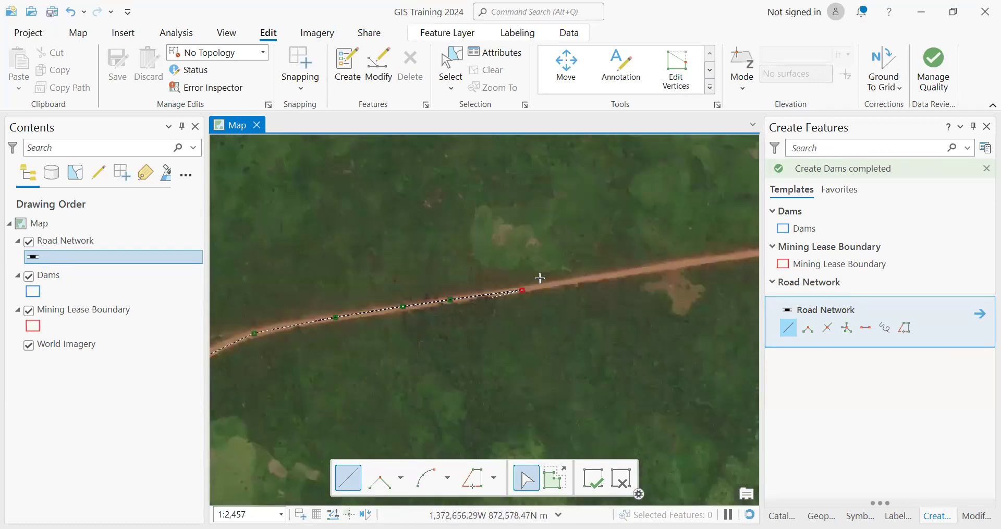
{"action": "scroll", "coordinate": [590, 282], "scroll_direction": "up", "scroll_amount": 1}
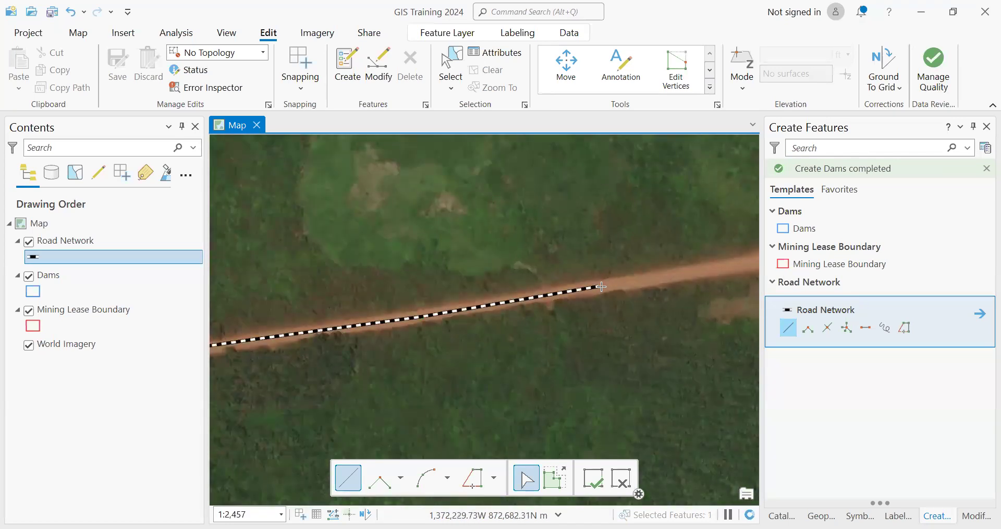
{"action": "double_click", "coordinate": [598, 285]}
Save the Road Network edits and the project, leaving the new road line deselected.
{"action": "left_click", "coordinate": [122, 64]}
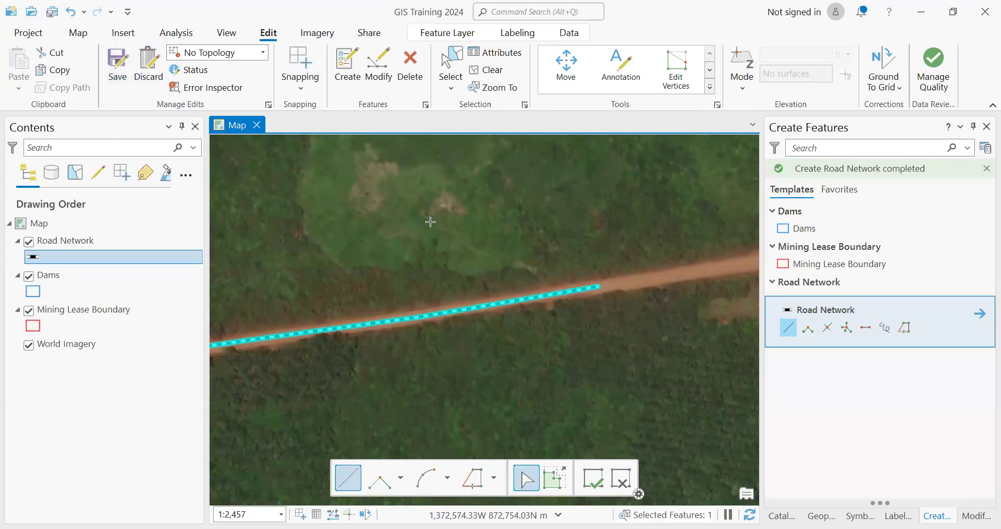
{"action": "scroll", "coordinate": [484, 302], "scroll_direction": "down", "scroll_amount": 3}
{"action": "scroll", "coordinate": [484, 302], "scroll_direction": "down", "scroll_amount": 5}
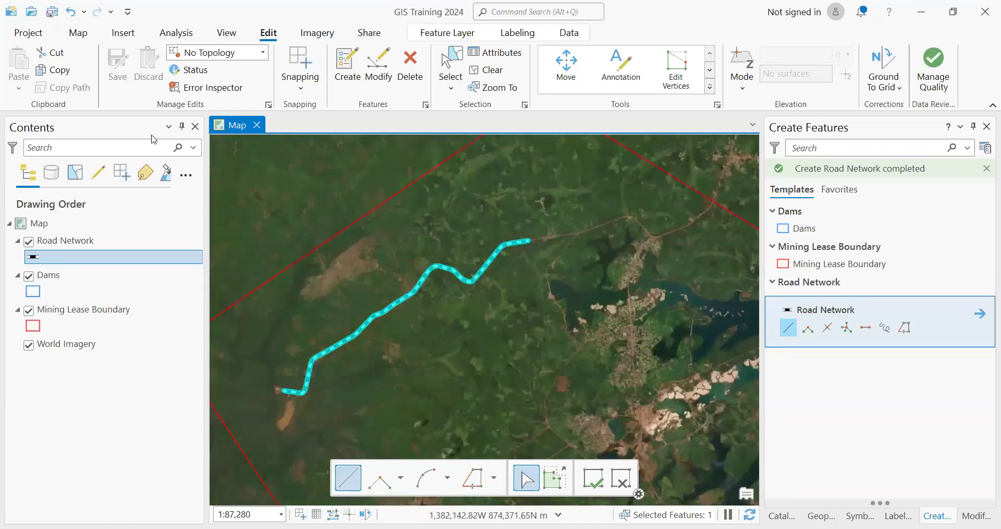
{"action": "left_click", "coordinate": [450, 64]}
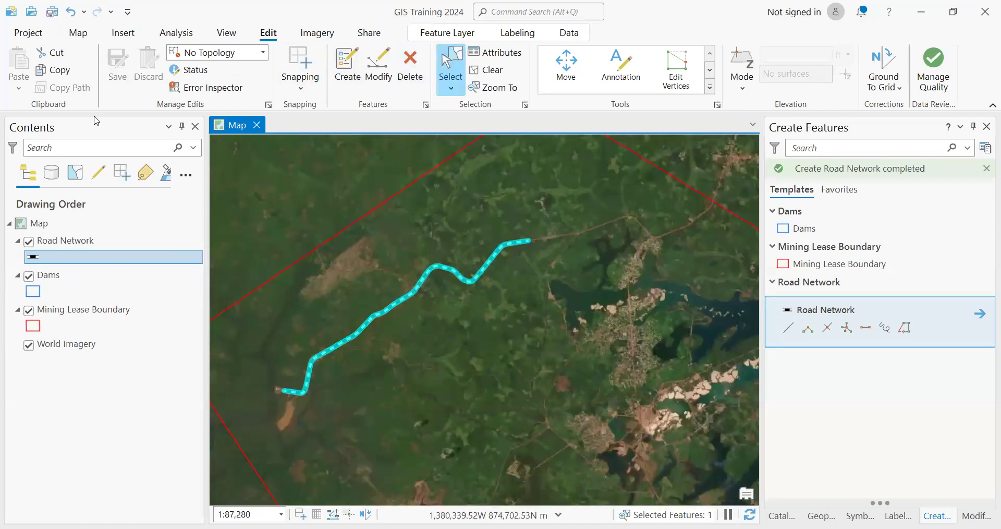
{"action": "left_click", "coordinate": [50, 16]}
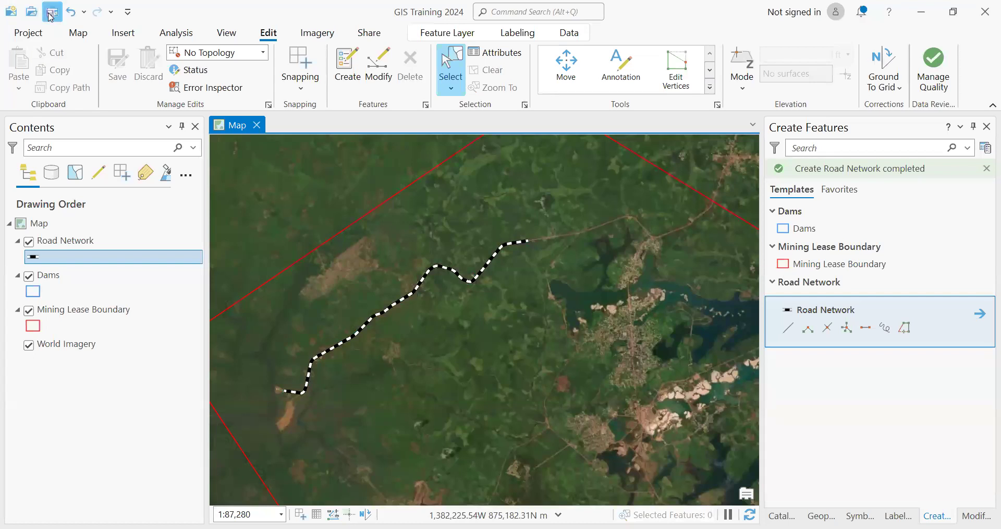